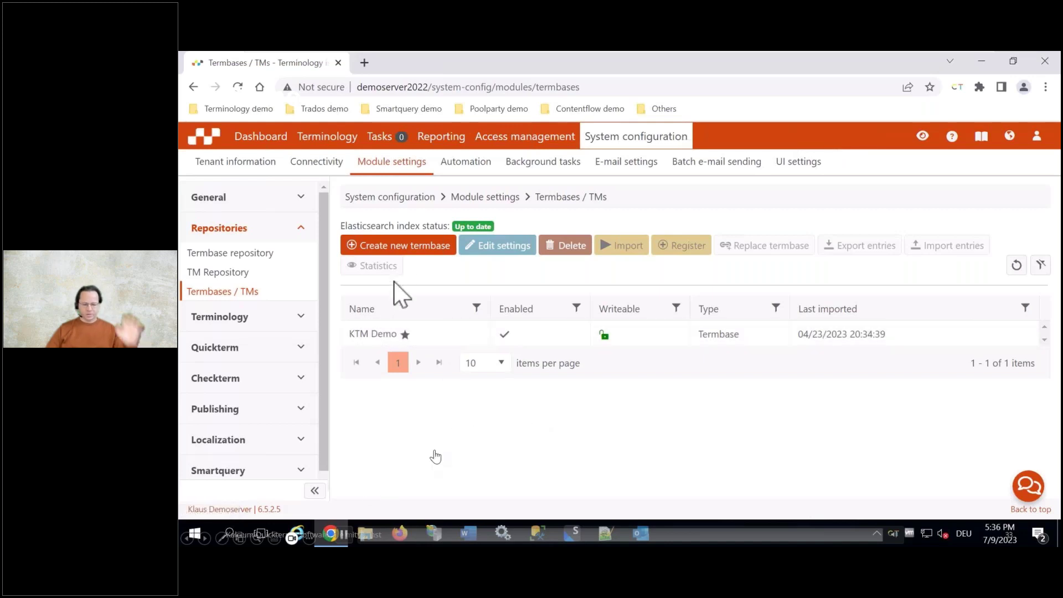
Start a new termbase named "TBX Demo" and proceed to its schema settings
{"action": "left_click", "coordinate": [406, 250]}
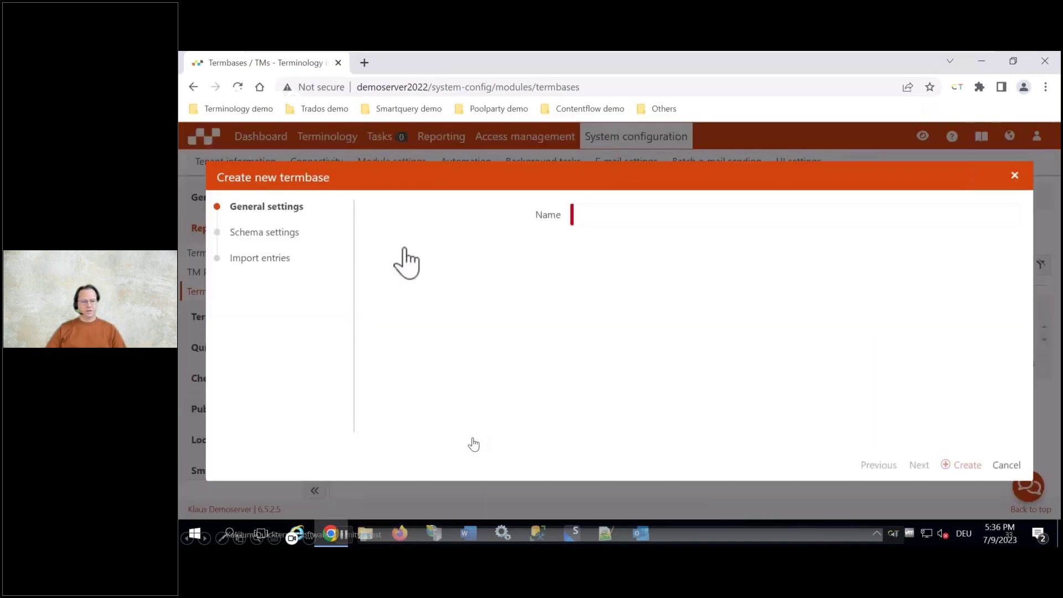
{"action": "left_click", "coordinate": [640, 215]}
{"action": "type", "text": "TBX Demo"}
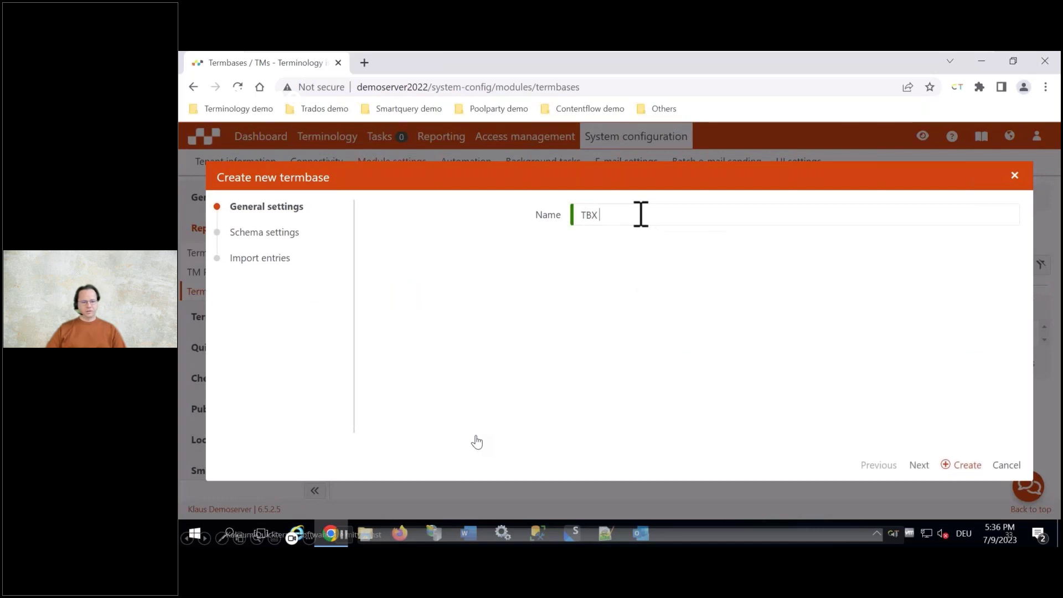
{"action": "left_click", "coordinate": [919, 465]}
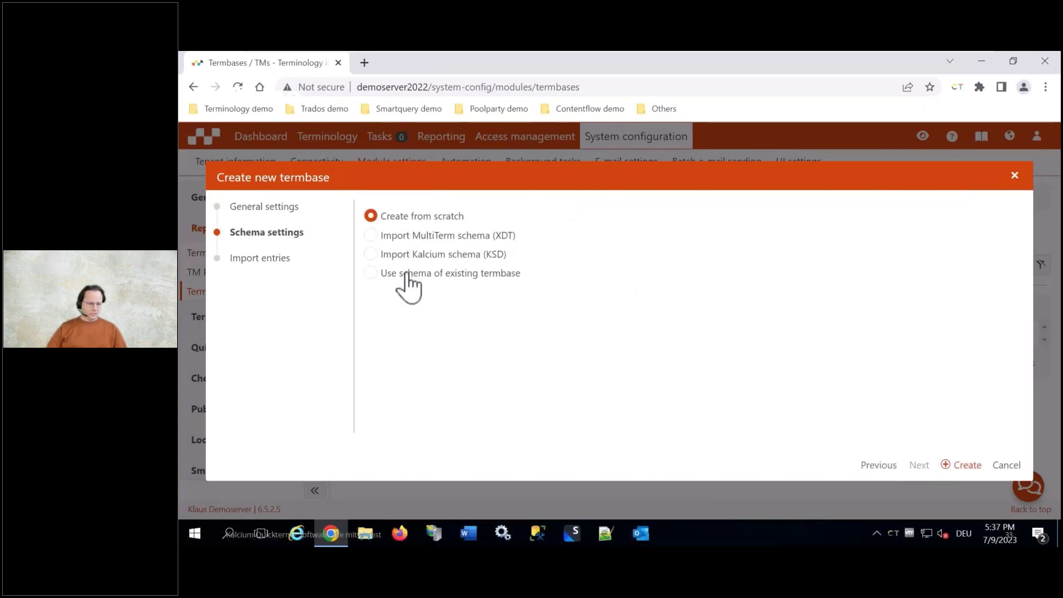
Import the MultiTerm schema TBXv3-Basic-Schema.xdt from the Desktop and create the termbase without importing entries
{"action": "left_click", "coordinate": [426, 235]}
{"action": "left_click", "coordinate": [428, 261]}
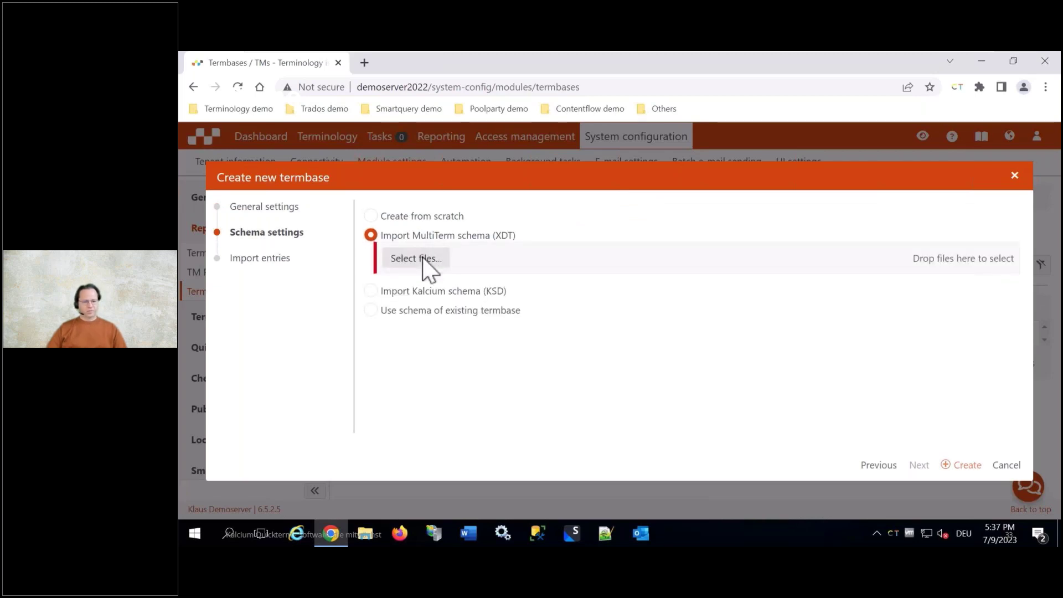
{"action": "double_click", "coordinate": [296, 147]}
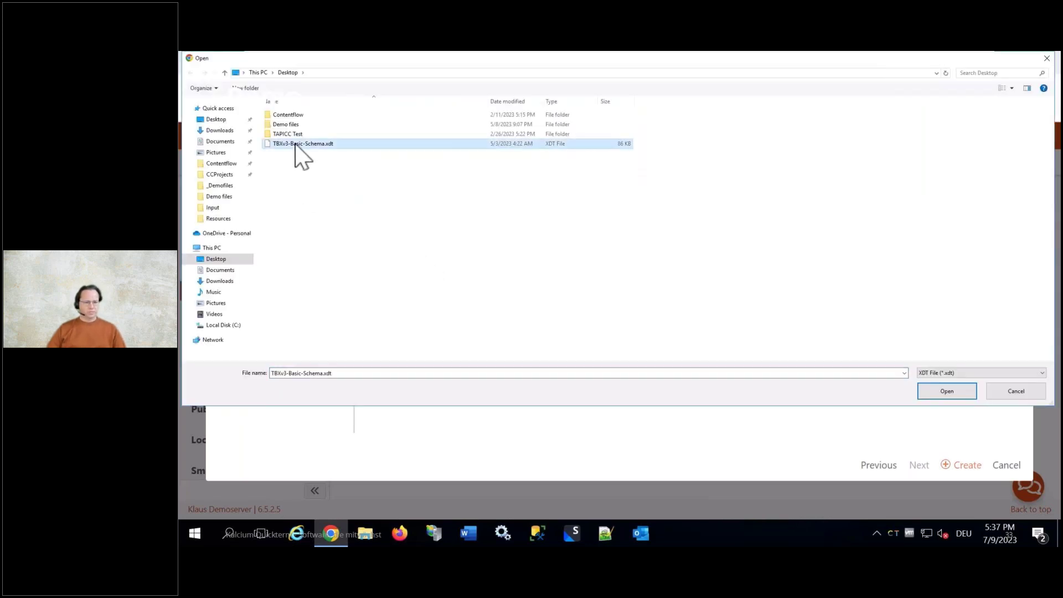
{"action": "left_click", "coordinate": [919, 466]}
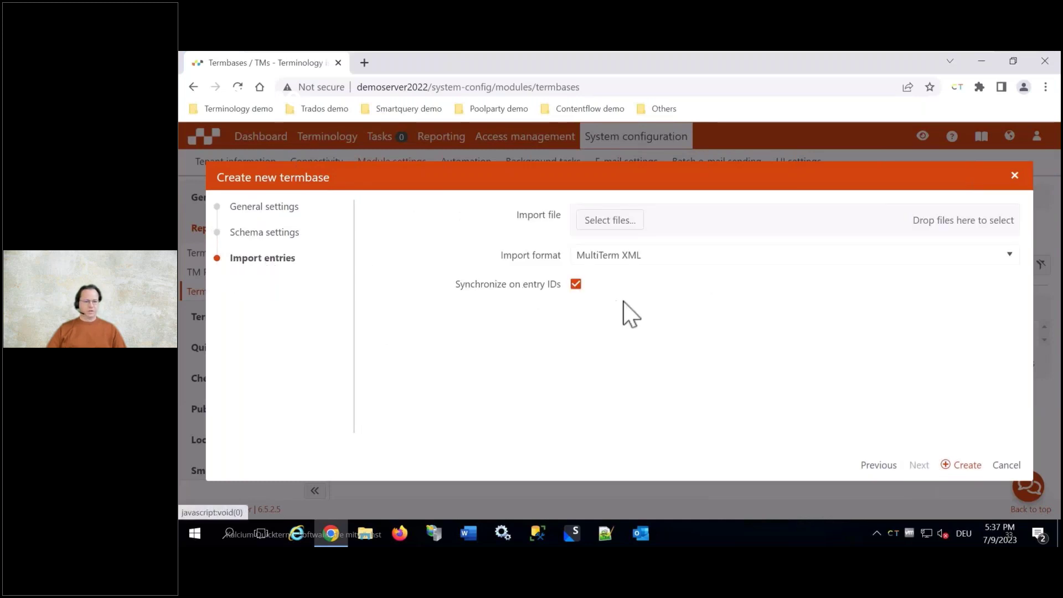
{"action": "left_click", "coordinate": [963, 466]}
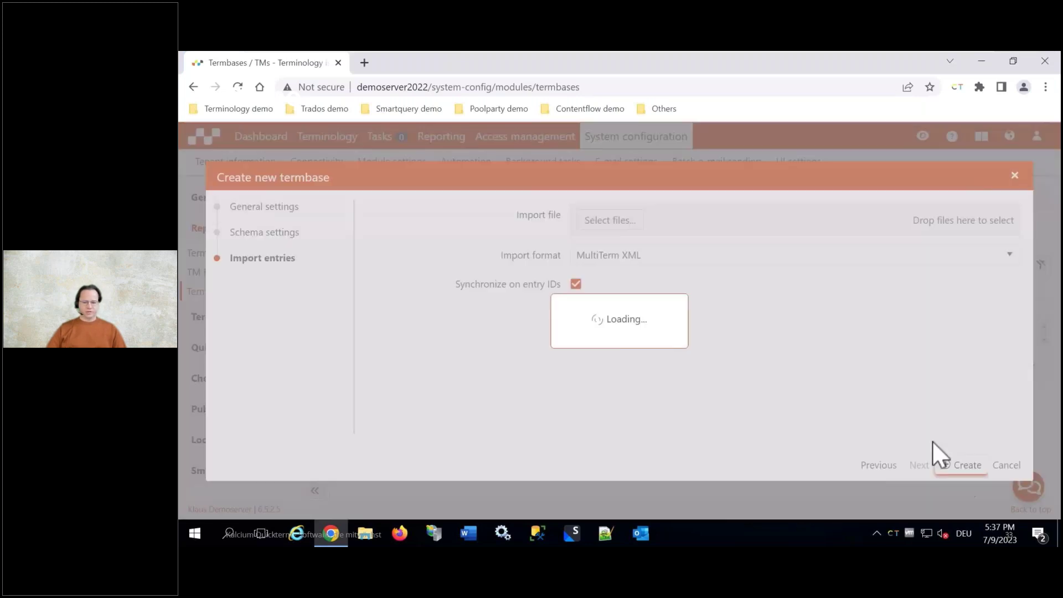
Open the TBX Demo schema for editing and delete the entry-level crossReference and externalCrossReference fields
{"action": "left_click", "coordinate": [375, 360]}
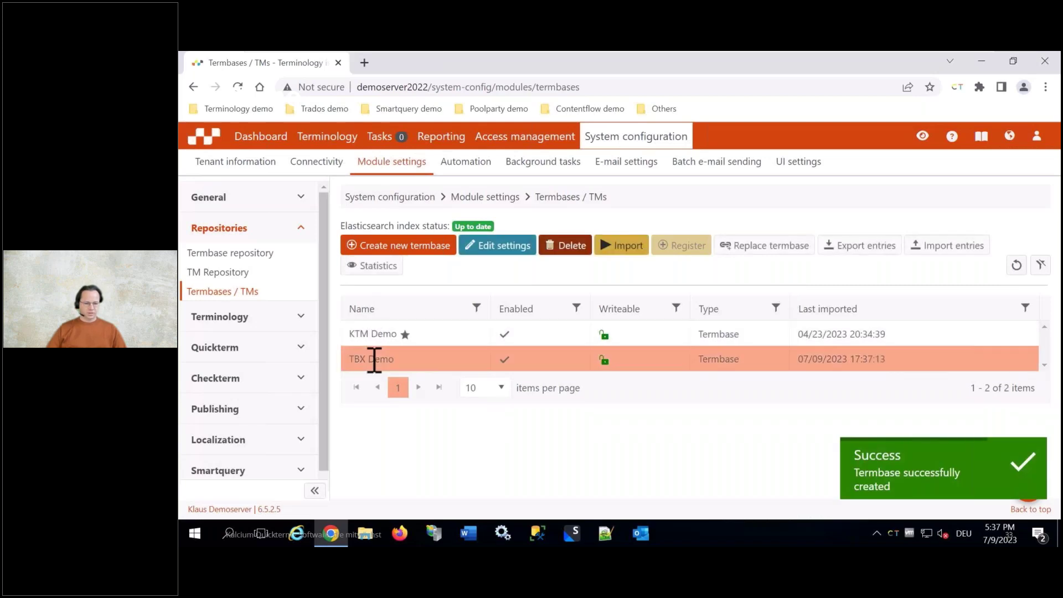
{"action": "left_click", "coordinate": [499, 249]}
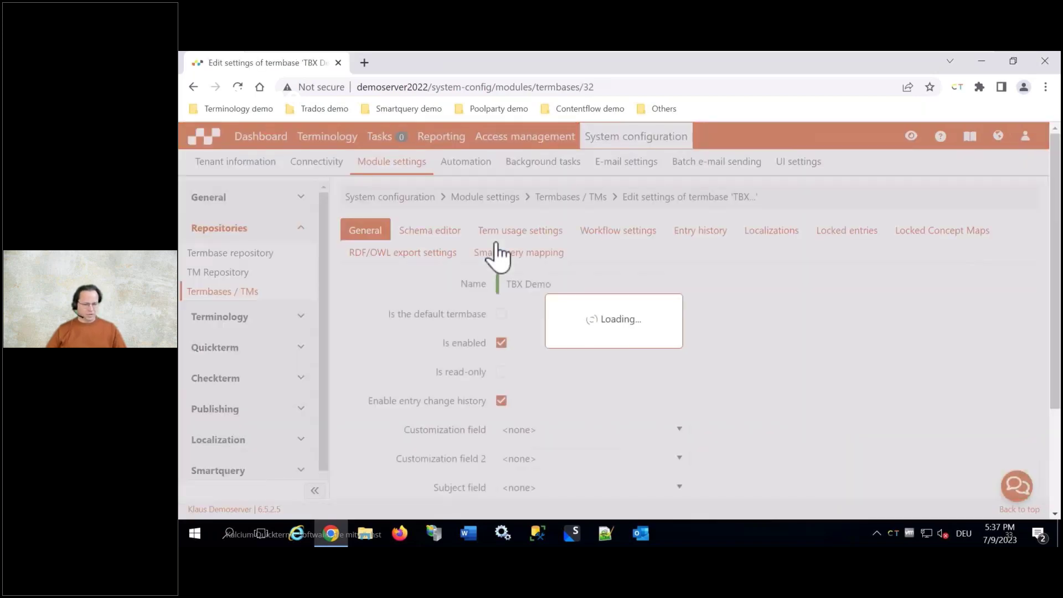
{"action": "left_click", "coordinate": [428, 233]}
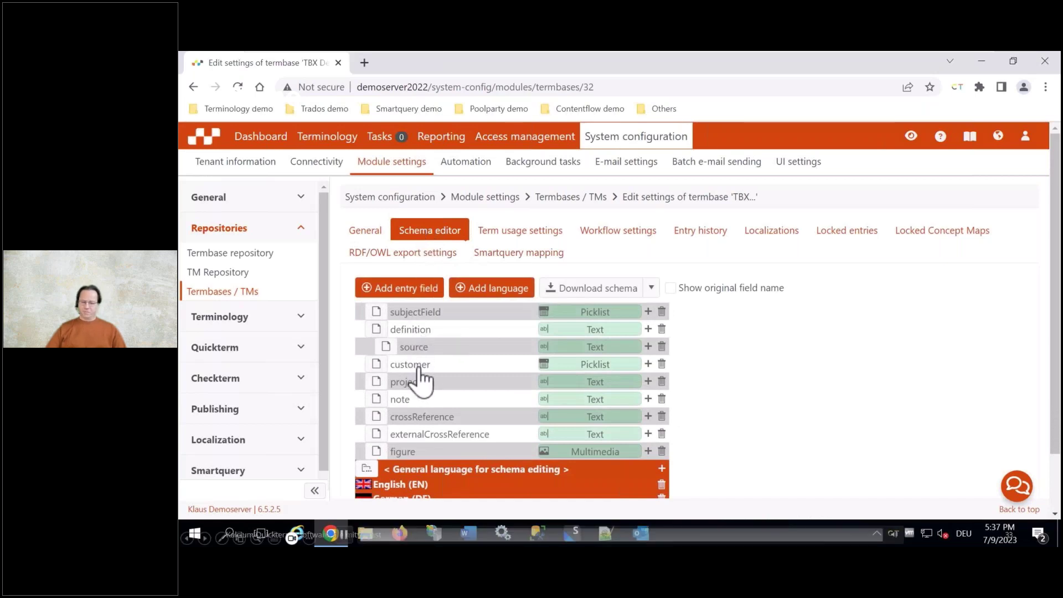
{"action": "left_click", "coordinate": [498, 419]}
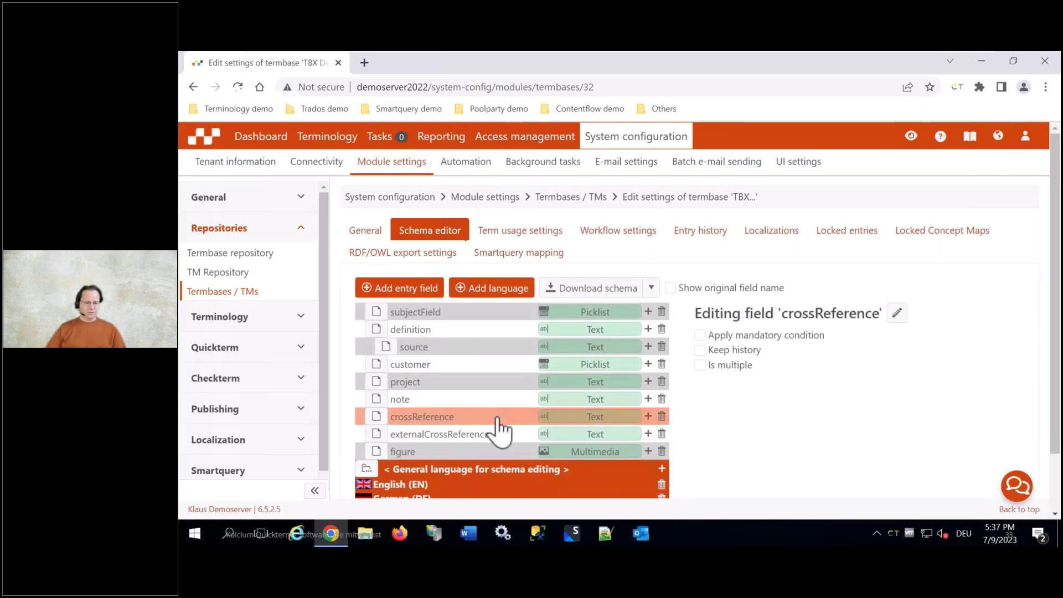
{"action": "left_click", "coordinate": [661, 417]}
{"action": "left_click", "coordinate": [720, 350]}
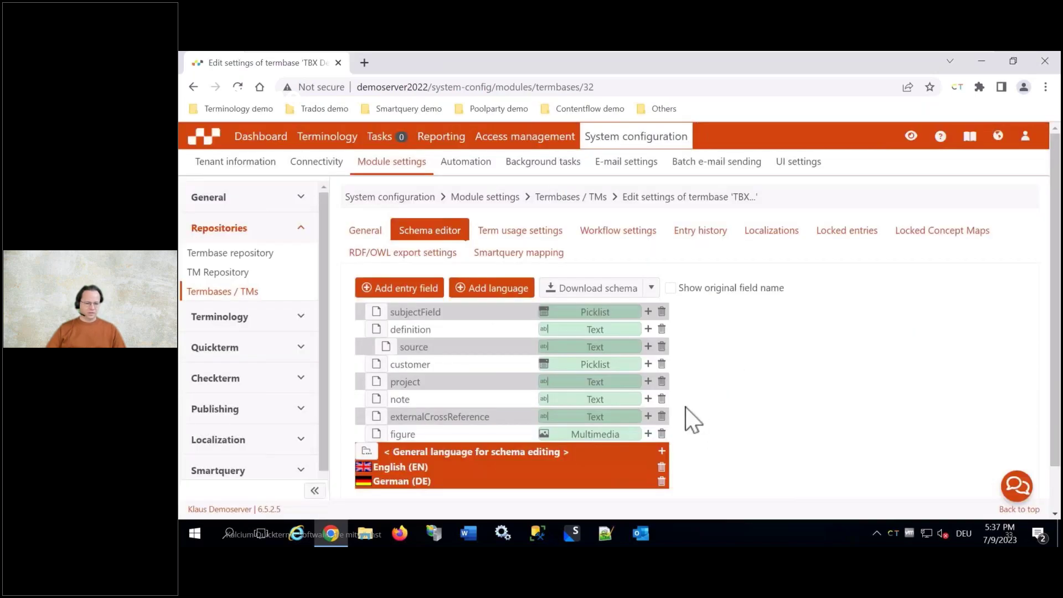
{"action": "left_click", "coordinate": [662, 416]}
{"action": "left_click", "coordinate": [721, 352]}
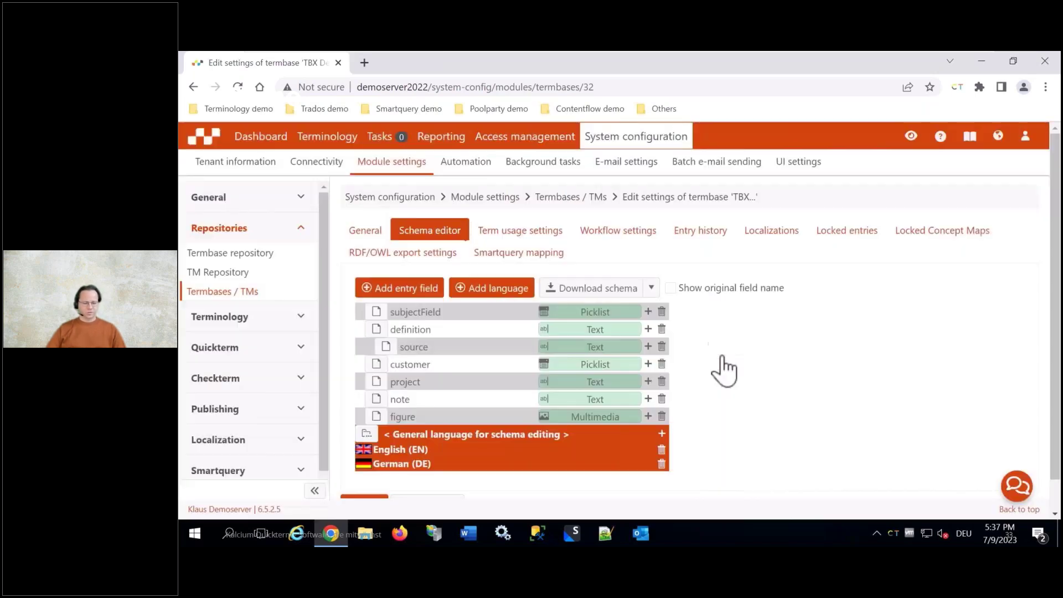
Delete the crossReference field from the general language level of the schema
{"action": "scroll", "coordinate": [513, 388], "scroll_direction": "down", "scroll_amount": 1}
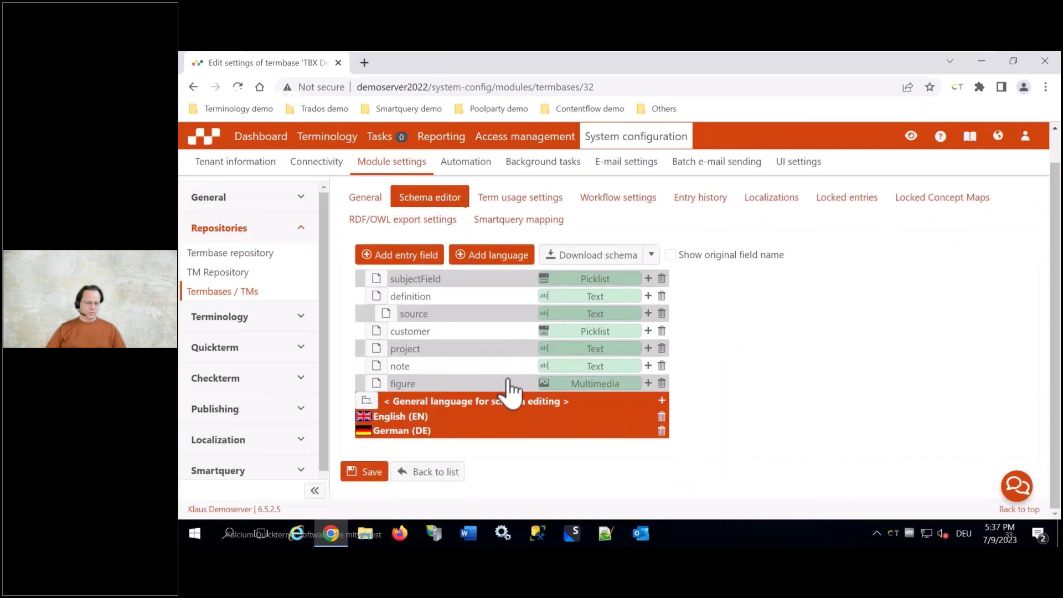
{"action": "left_click", "coordinate": [367, 402]}
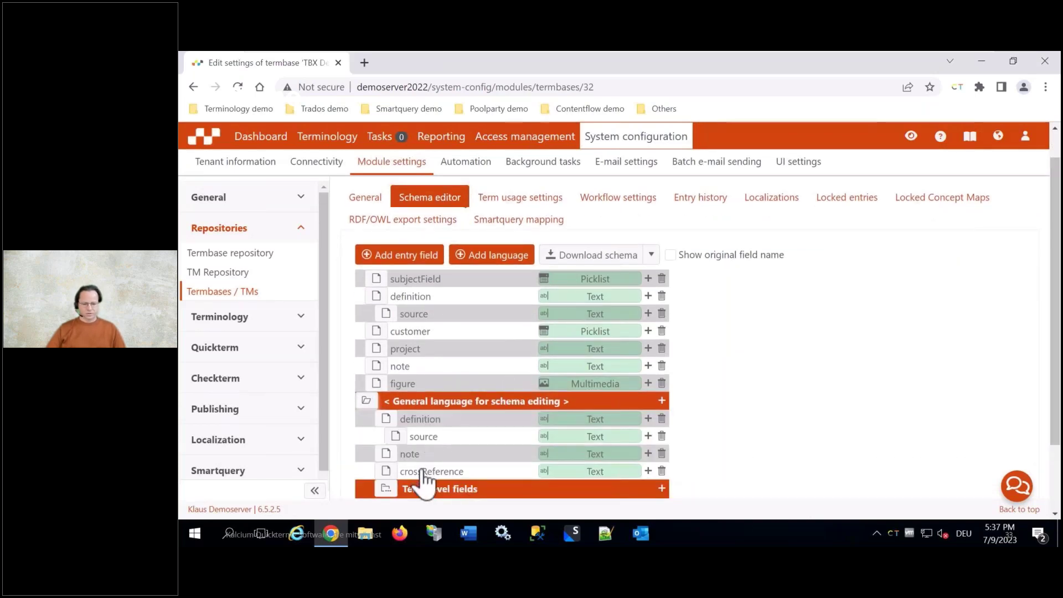
{"action": "left_click", "coordinate": [424, 471]}
{"action": "left_click", "coordinate": [660, 471]}
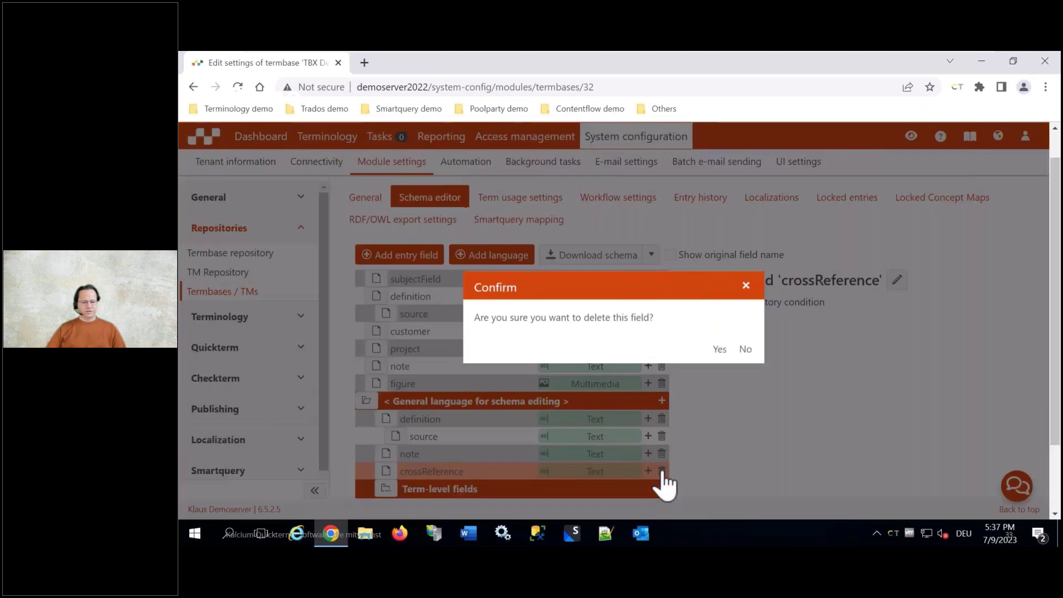
{"action": "left_click", "coordinate": [719, 352]}
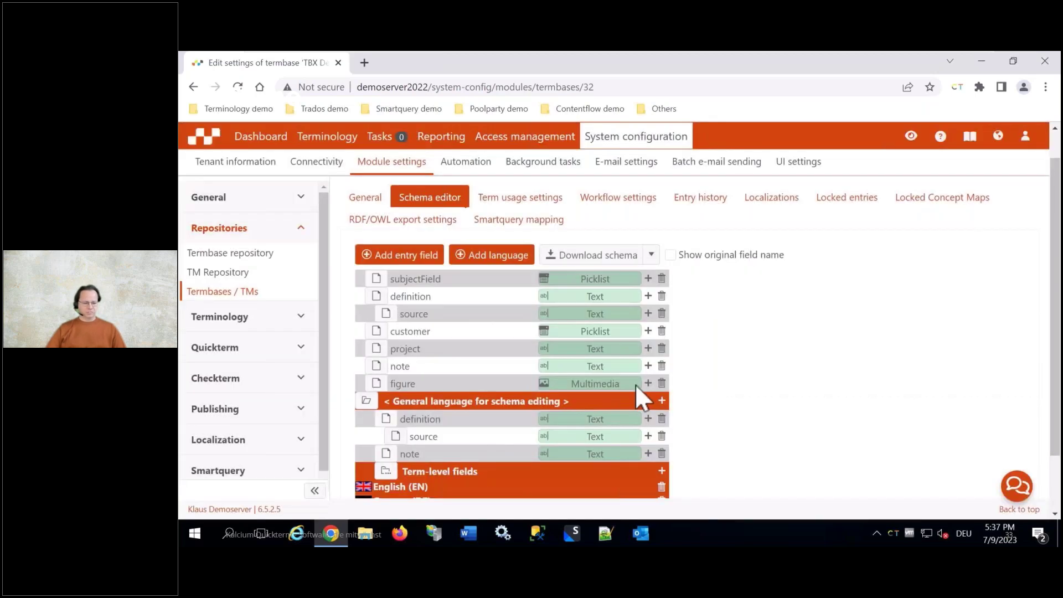
Check the termType and partOfSpeech picklists among the term-level fields and delete the term-level externalCrossReference field
{"action": "left_click", "coordinate": [386, 471]}
{"action": "scroll", "coordinate": [1057, 388], "scroll_direction": "down", "scroll_amount": 1}
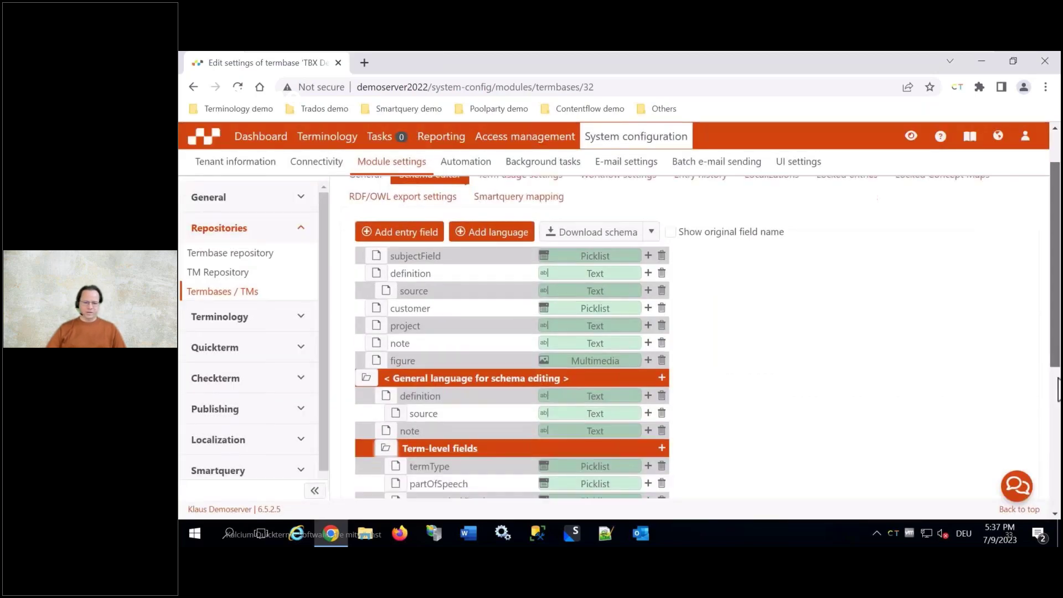
{"action": "scroll", "coordinate": [1058, 387], "scroll_direction": "down", "scroll_amount": 4}
{"action": "left_click", "coordinate": [434, 245]}
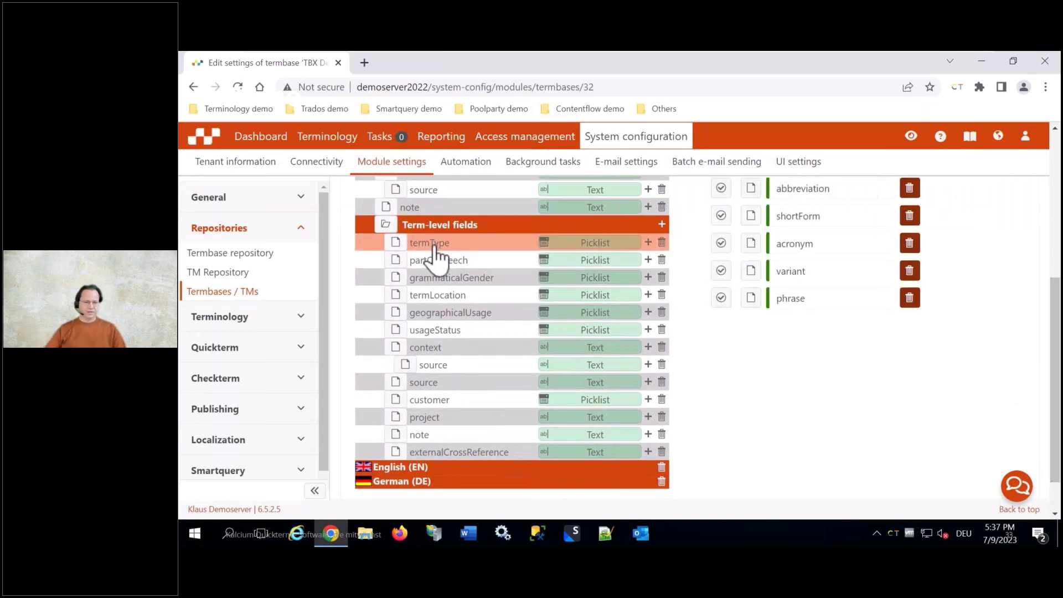
{"action": "left_click", "coordinate": [437, 262]}
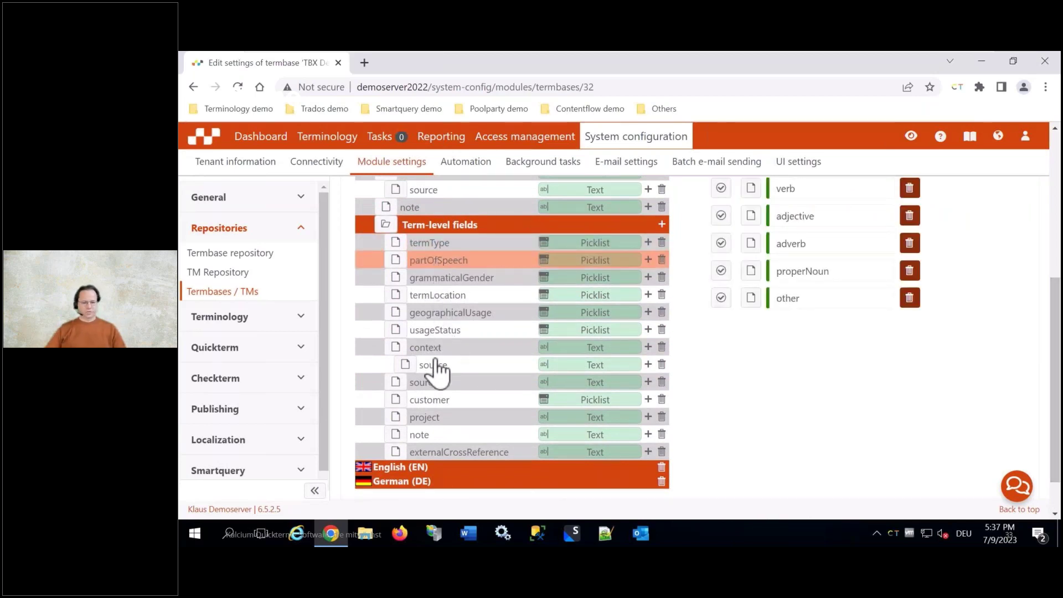
{"action": "left_click", "coordinate": [436, 453]}
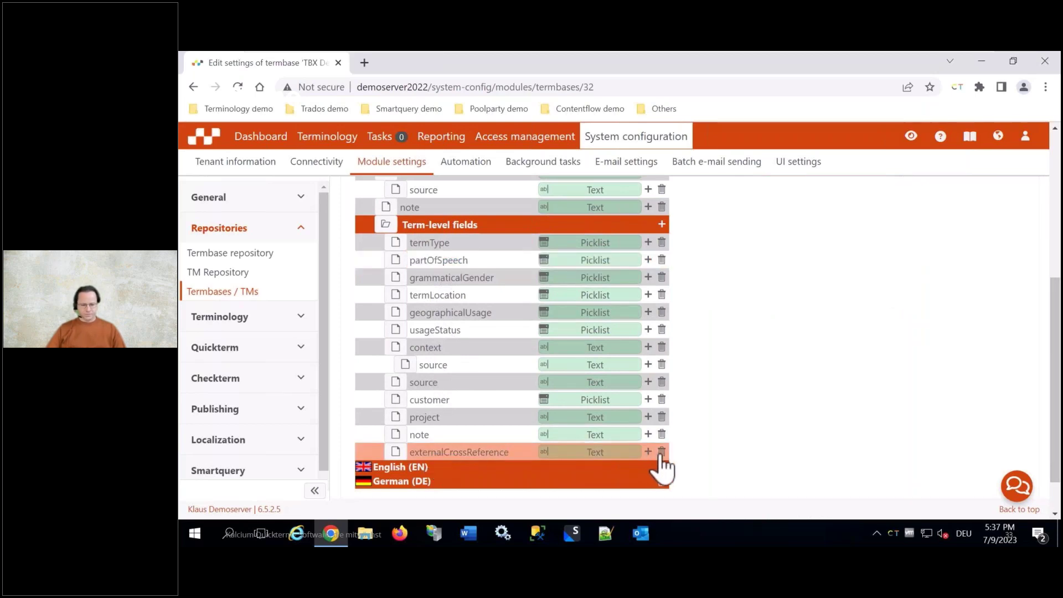
{"action": "left_click", "coordinate": [661, 452]}
{"action": "left_click", "coordinate": [716, 352]}
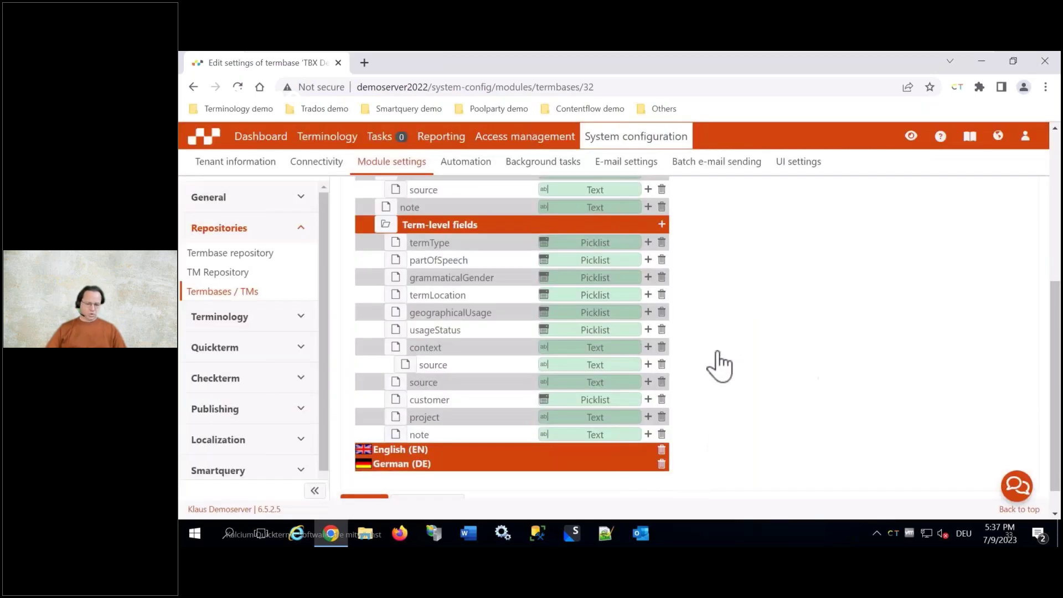
Define a new language-level field named workflowStatus with the type Picklist
{"action": "scroll", "coordinate": [985, 391], "scroll_direction": "up", "scroll_amount": 2}
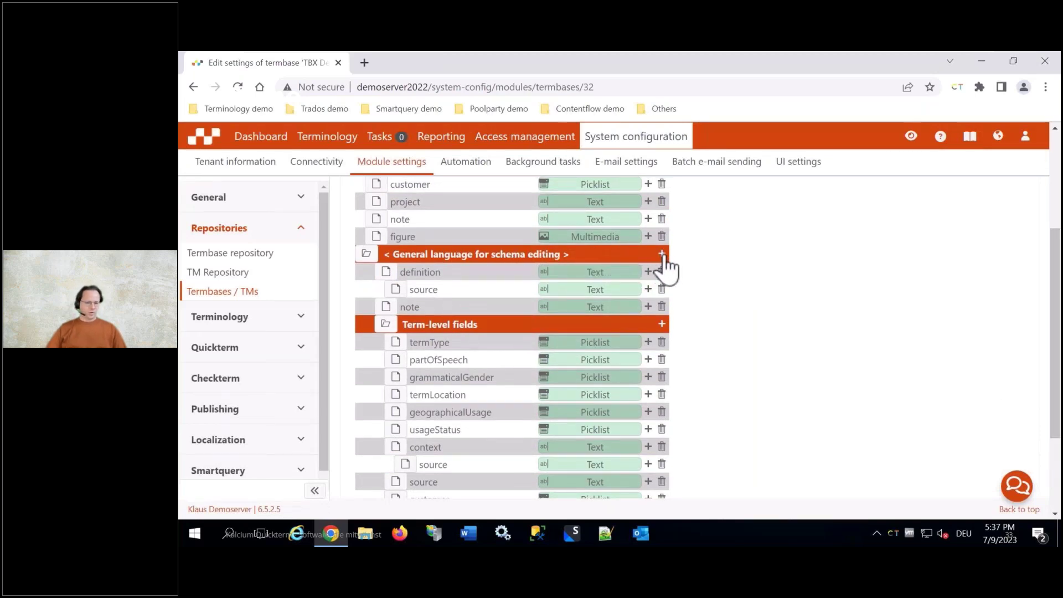
{"action": "left_click", "coordinate": [662, 254]}
{"action": "left_click", "coordinate": [530, 346]}
{"action": "left_click", "coordinate": [610, 295]}
{"action": "type", "text": "w"}
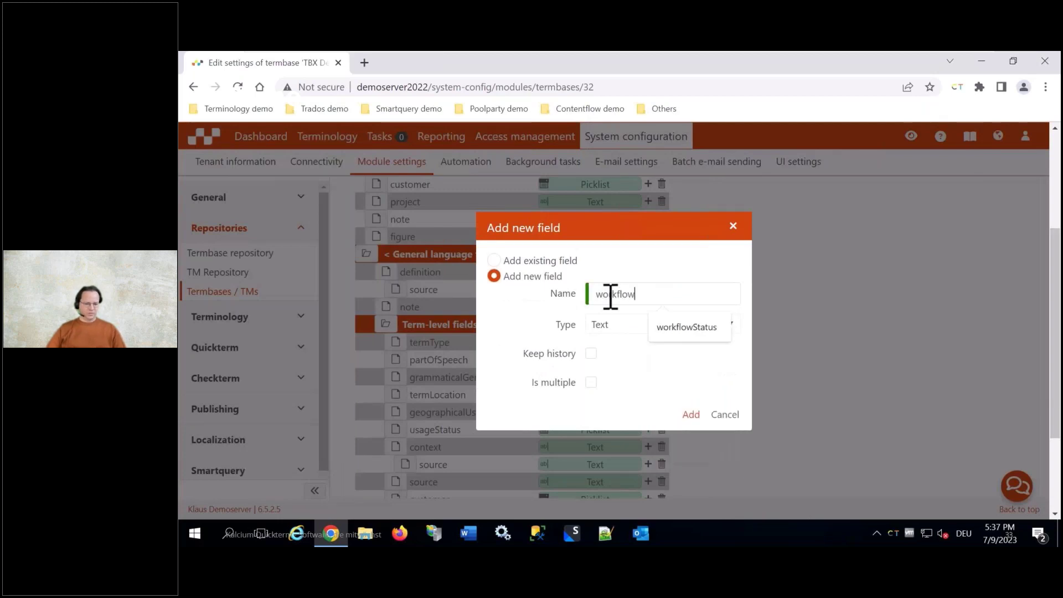
{"action": "type", "text": "orkflow"}
{"action": "key", "text": "Down"}
{"action": "key", "text": "Return"}
{"action": "left_click", "coordinate": [608, 326]}
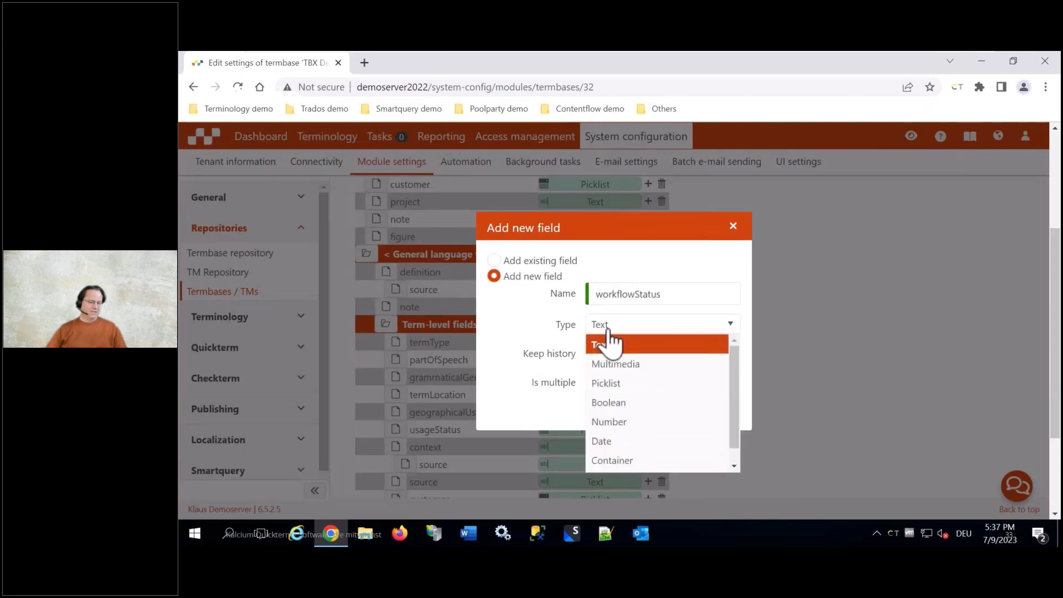
{"action": "left_click", "coordinate": [610, 389]}
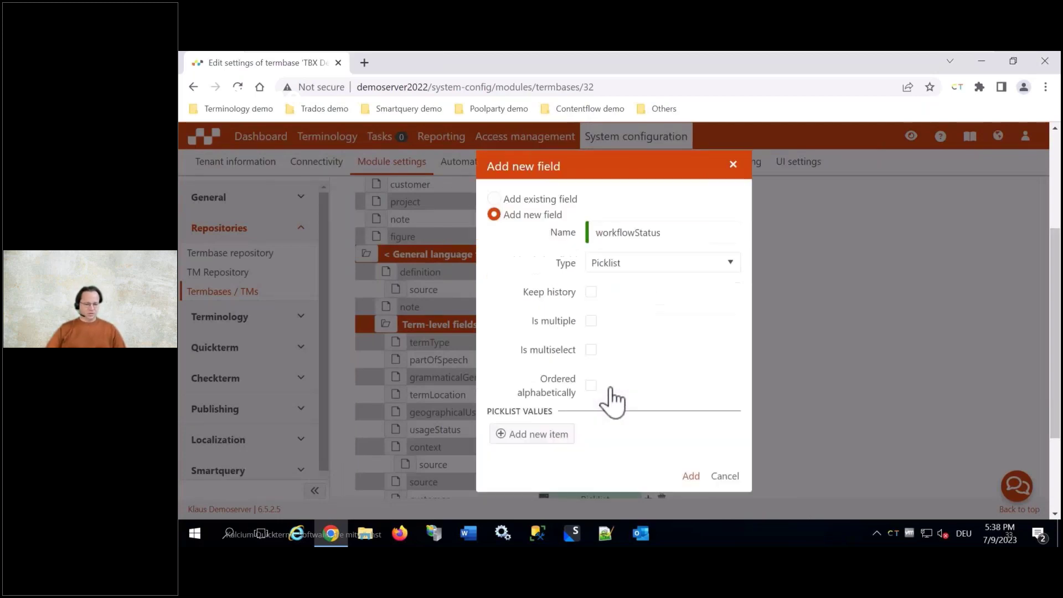
Give workflowStatus the picklist values inProgress and final, and add the field to the schema
{"action": "left_click", "coordinate": [518, 436]}
{"action": "left_click", "coordinate": [586, 443]}
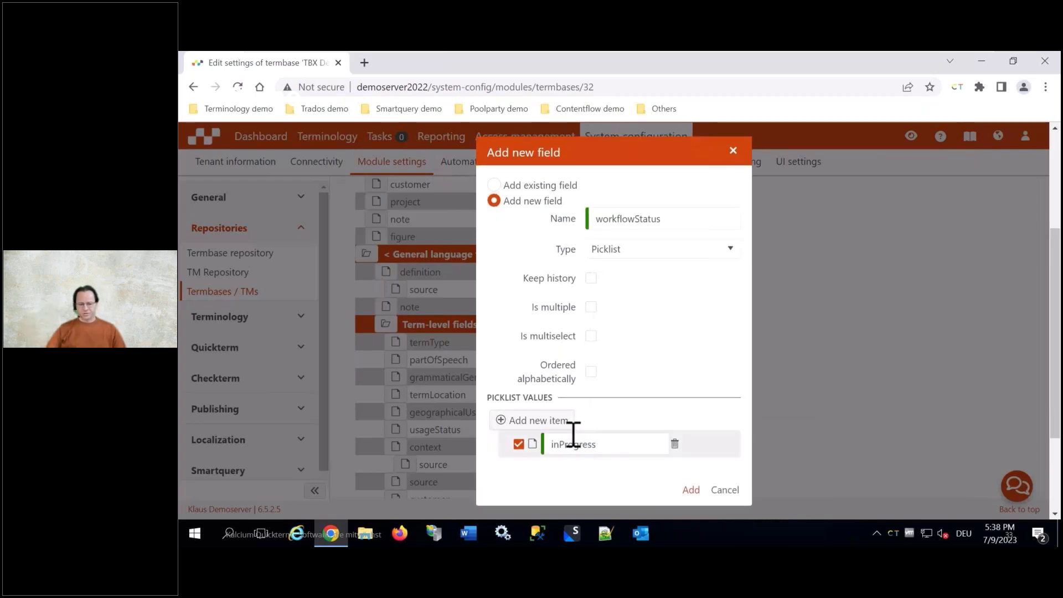
{"action": "left_click", "coordinate": [553, 421]}
{"action": "left_click", "coordinate": [567, 460]}
{"action": "type", "text": "final"}
{"action": "left_click", "coordinate": [698, 504]}
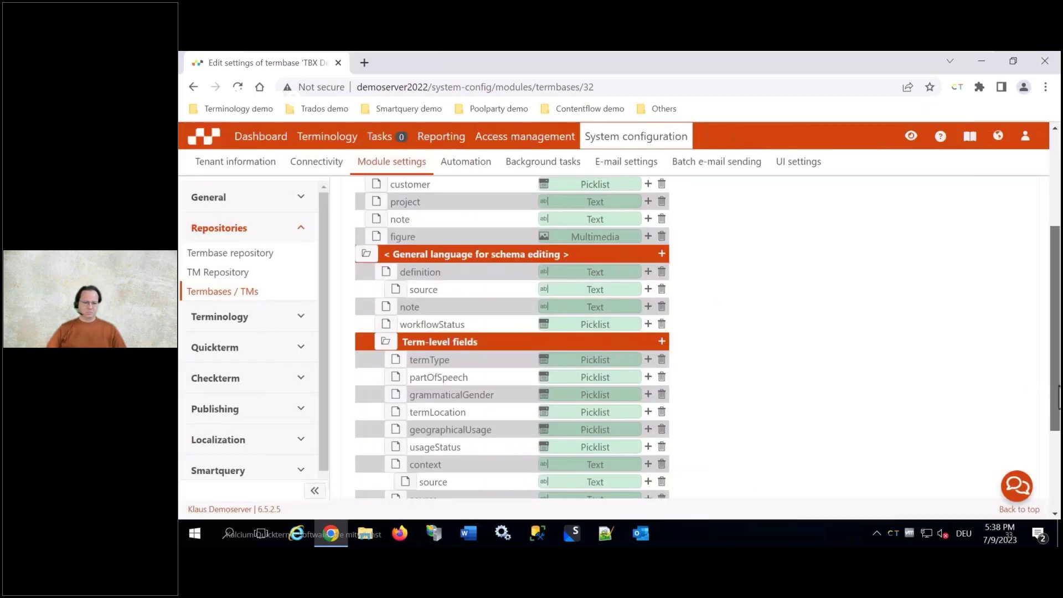
Save the modified TBX Demo schema and accept the removal of the deleted fields
{"action": "scroll", "coordinate": [1059, 398], "scroll_direction": "down", "scroll_amount": 3}
{"action": "left_click", "coordinate": [367, 474]}
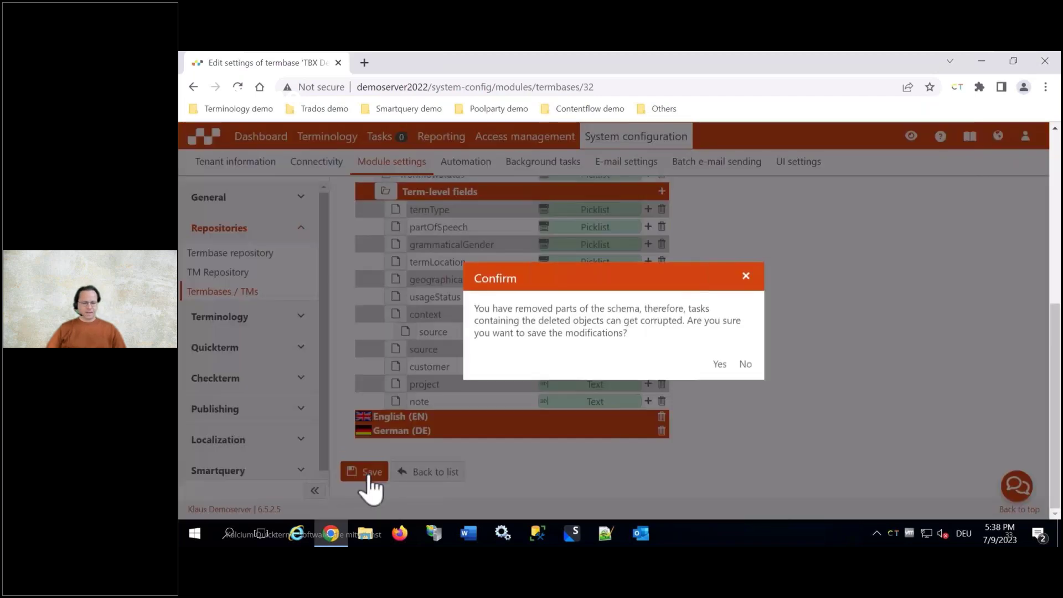
{"action": "left_click", "coordinate": [719, 365]}
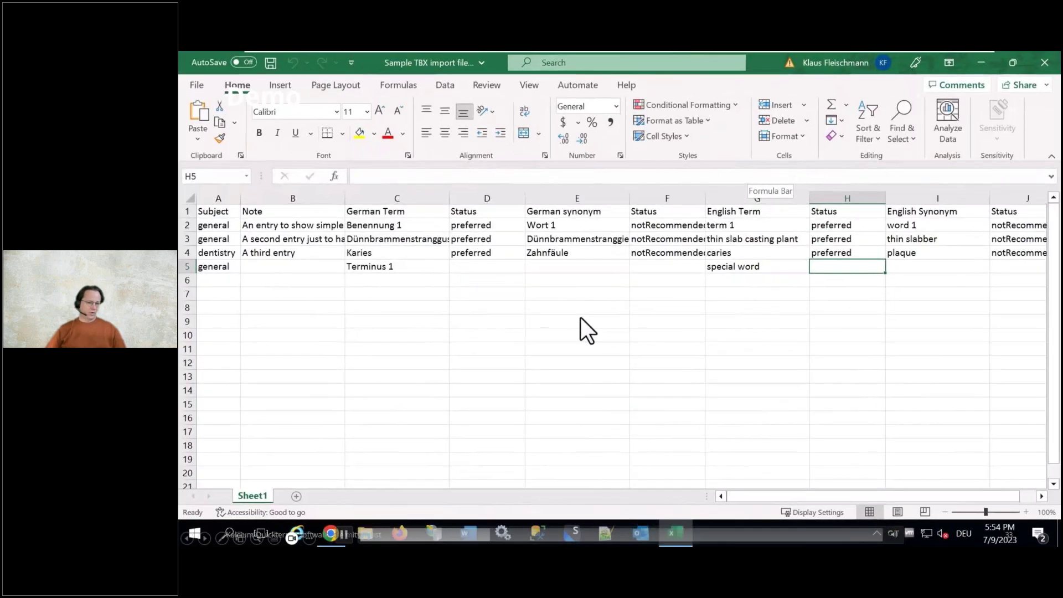
Examine the column headings and entry rows 2 to 5 of the sample TBX import workbook in Excel, and return to Chrome's termbase list
{"action": "left_click", "coordinate": [218, 210]}
{"action": "left_click", "coordinate": [261, 211]}
{"action": "left_click", "coordinate": [376, 212]}
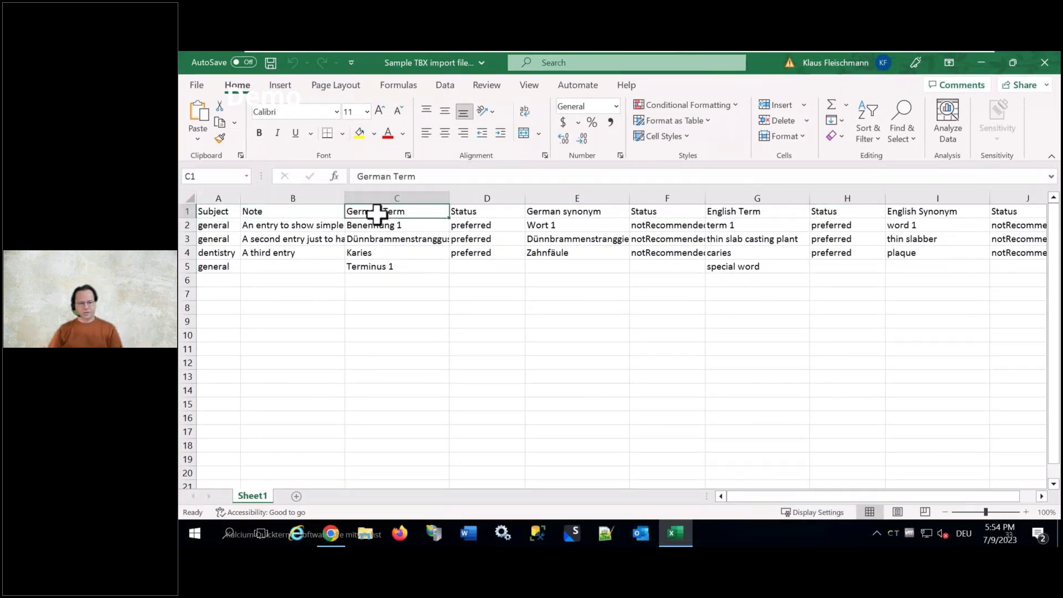
{"action": "left_click", "coordinate": [477, 214]}
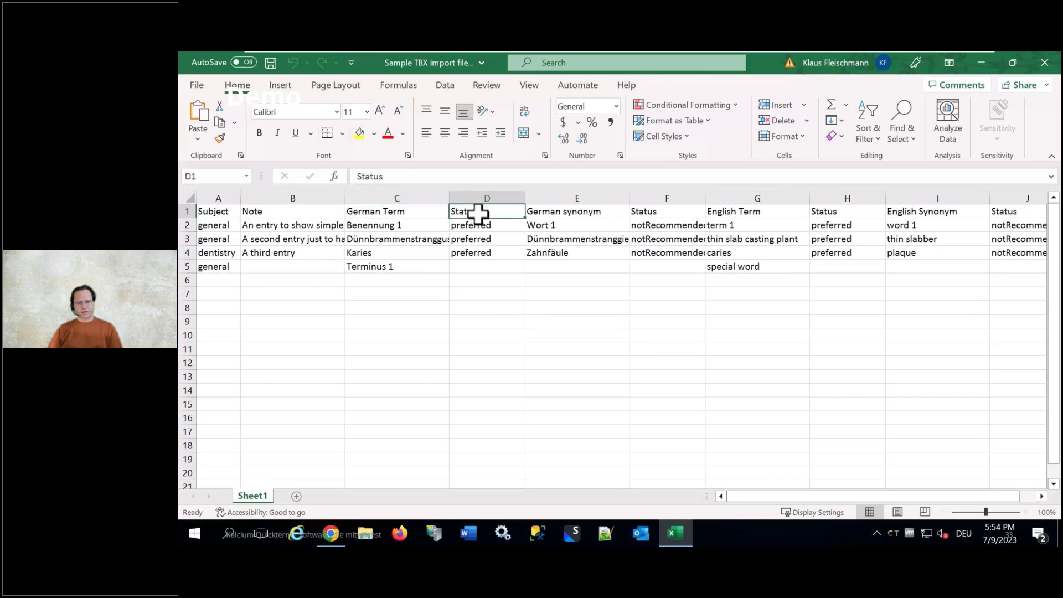
{"action": "left_click", "coordinate": [624, 214]}
{"action": "left_click", "coordinate": [650, 215]}
{"action": "left_click", "coordinate": [723, 211]}
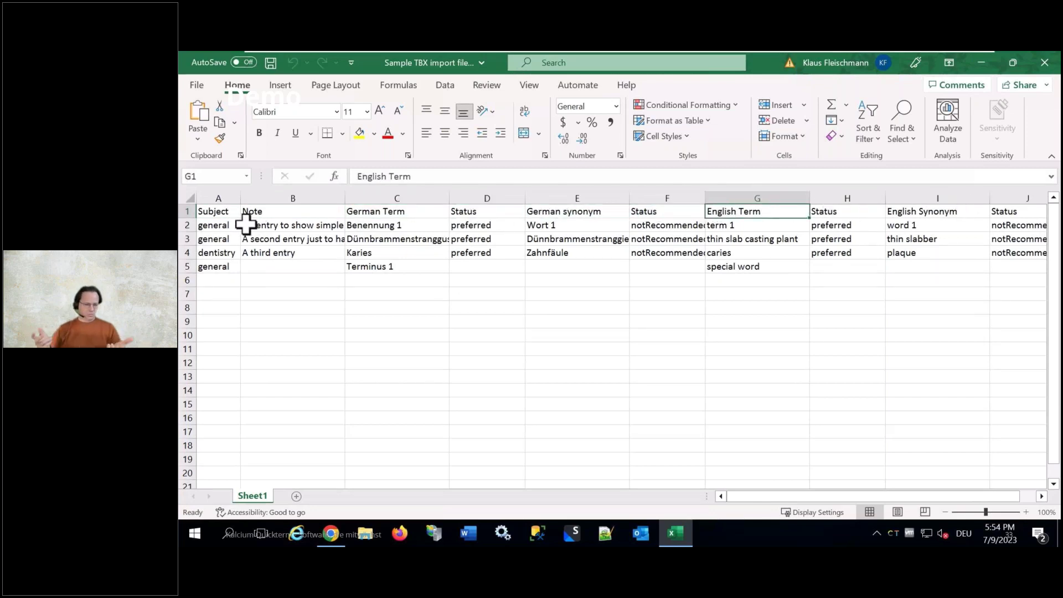
{"action": "left_click_drag", "start_coordinate": [183, 226], "coordinate": [187, 267]}
{"action": "left_click", "coordinate": [401, 292]}
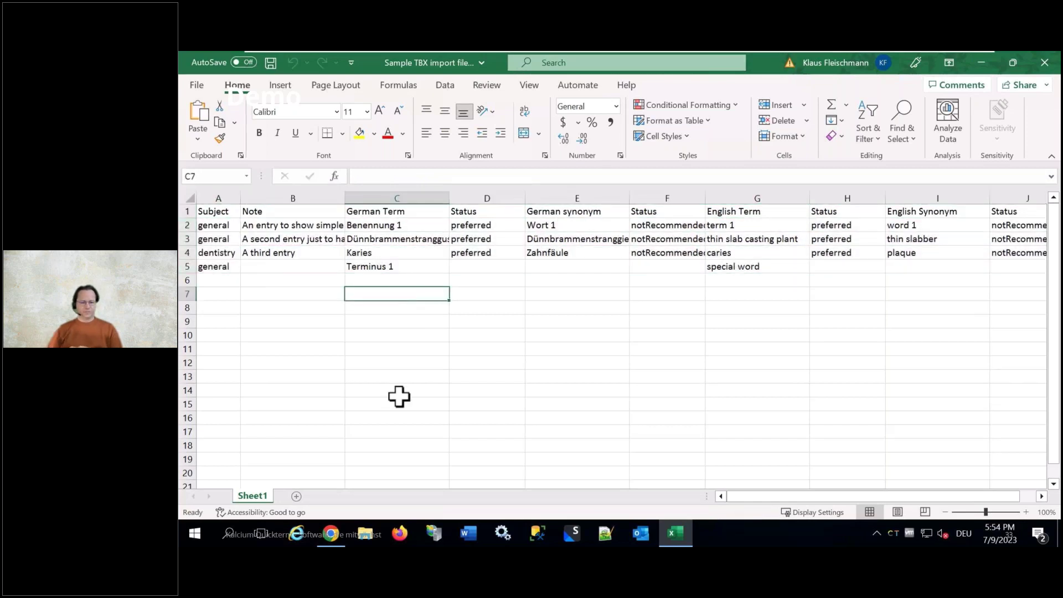
{"action": "left_click", "coordinate": [331, 531]}
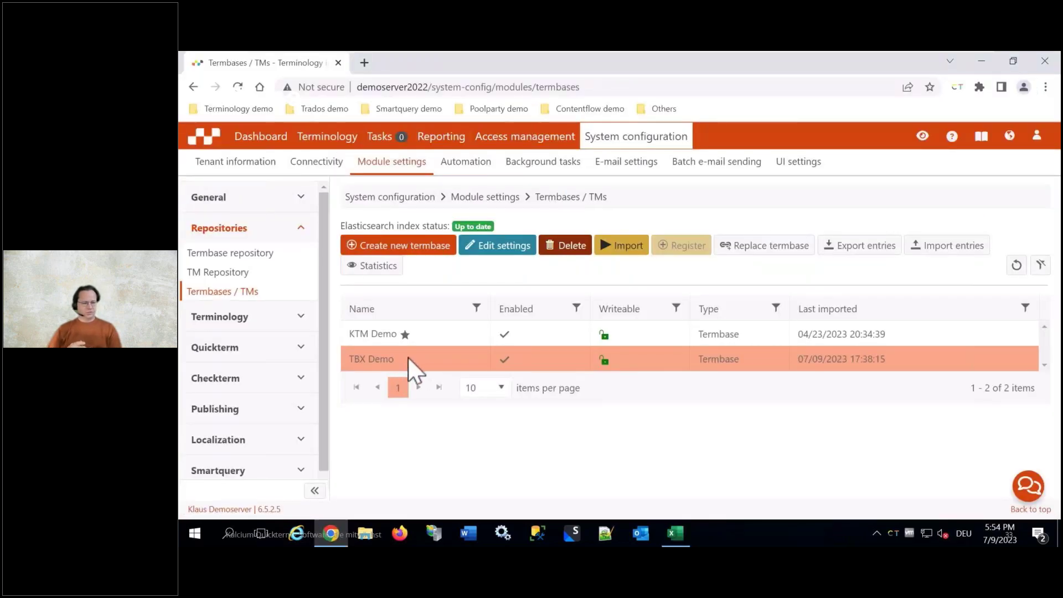
Start an entry import into TBX Demo in Excel format, deleting existing entries and turning off synchronization on entry IDs
{"action": "left_click", "coordinate": [943, 250]}
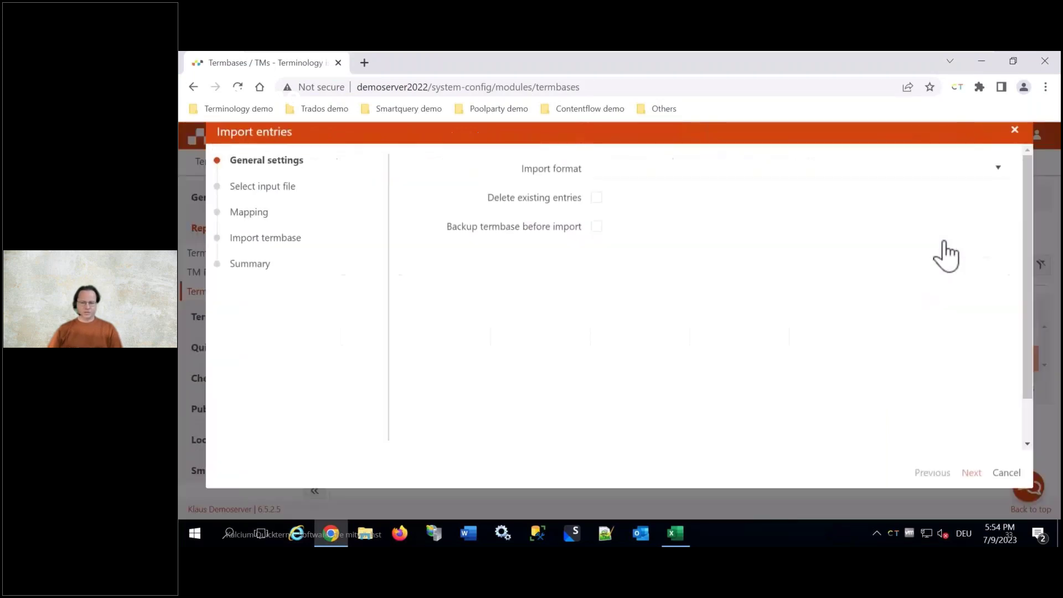
{"action": "left_click", "coordinate": [714, 193]}
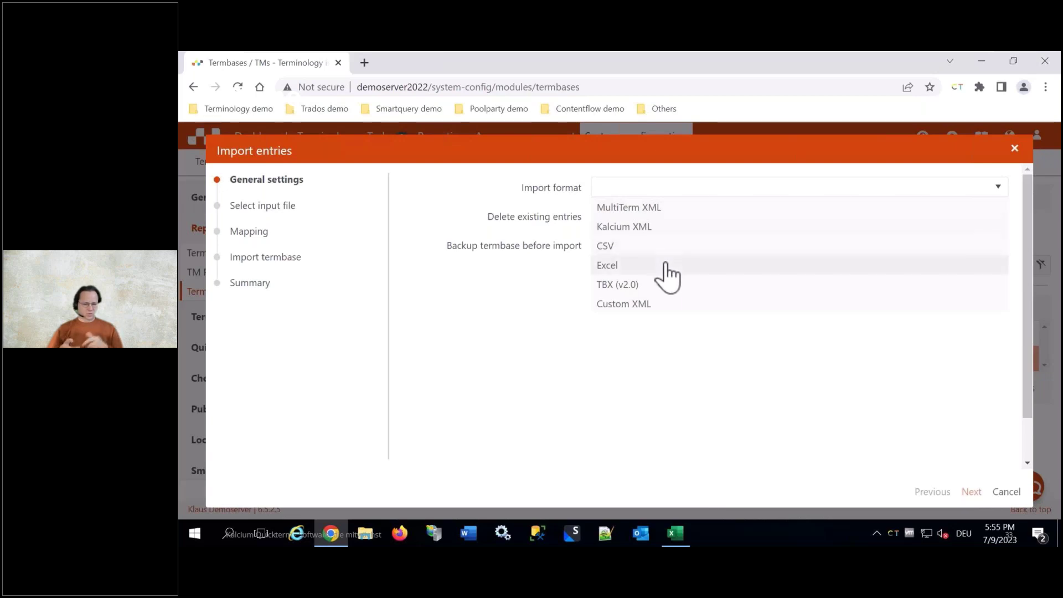
{"action": "left_click", "coordinate": [630, 267]}
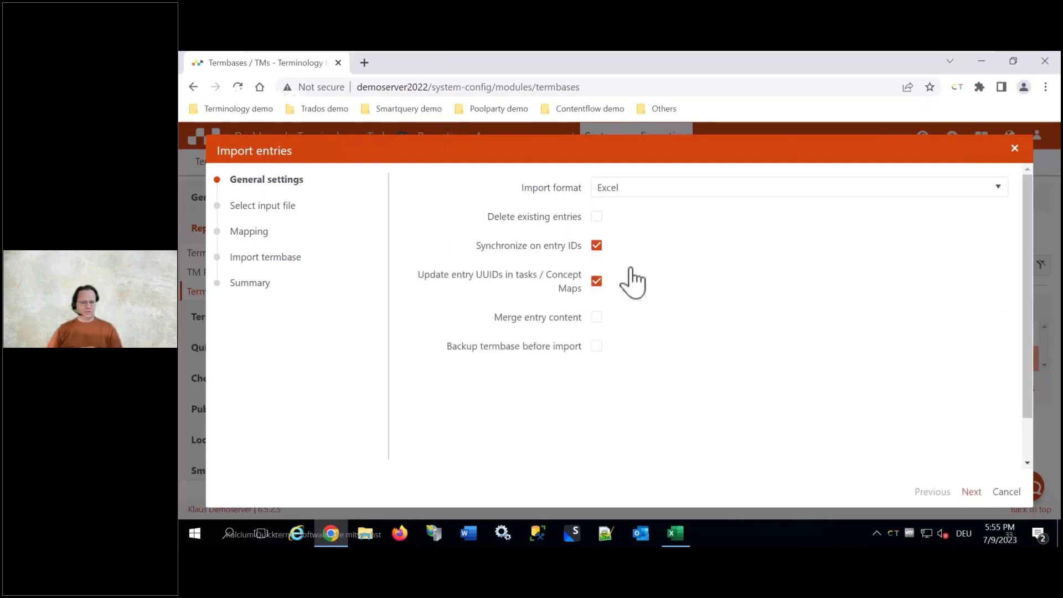
{"action": "left_click", "coordinate": [597, 217]}
{"action": "left_click", "coordinate": [597, 246]}
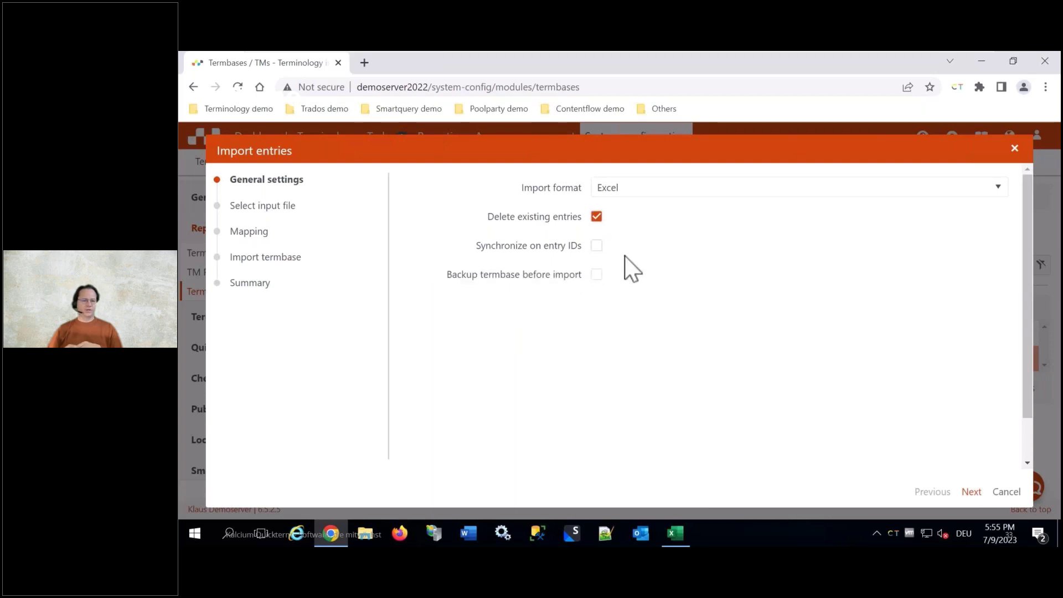
Choose Sample TBX import file.xlsx from the Desktop as the import input and continue to the column mapping
{"action": "left_click", "coordinate": [277, 207]}
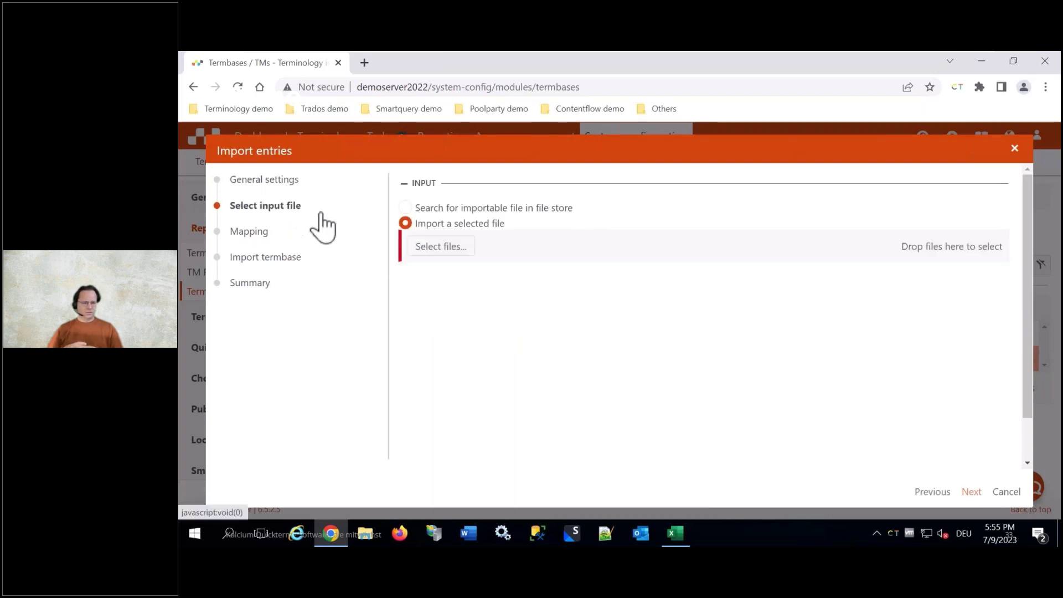
{"action": "left_click", "coordinate": [440, 248]}
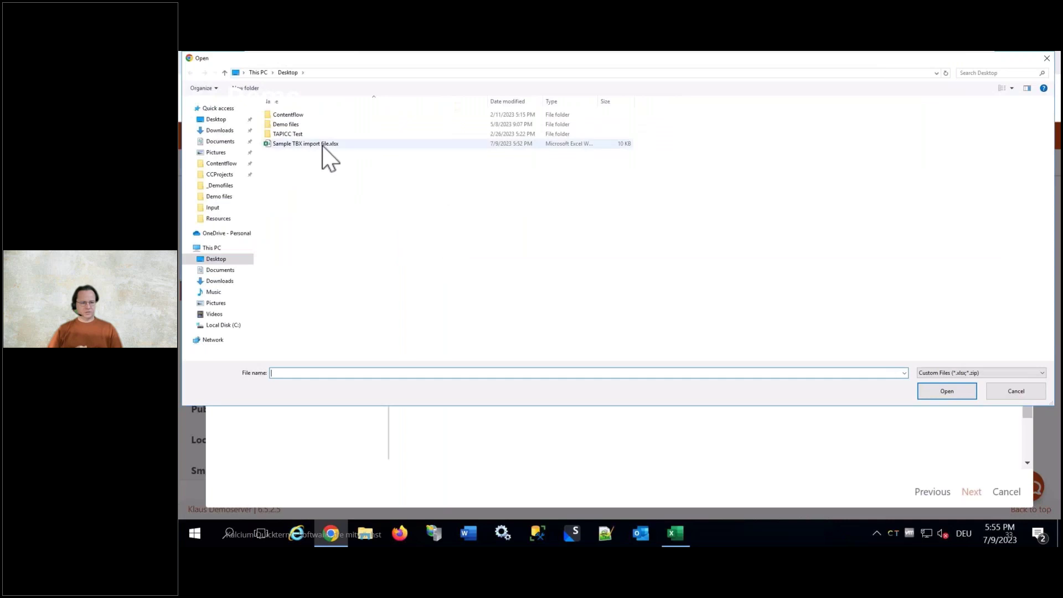
{"action": "double_click", "coordinate": [321, 144]}
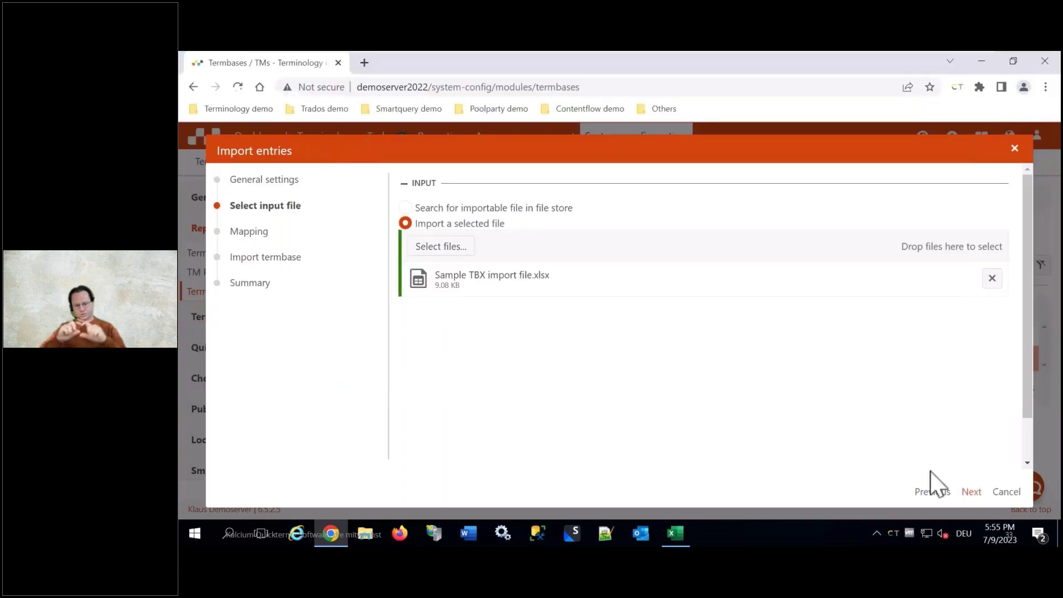
{"action": "left_click", "coordinate": [971, 491]}
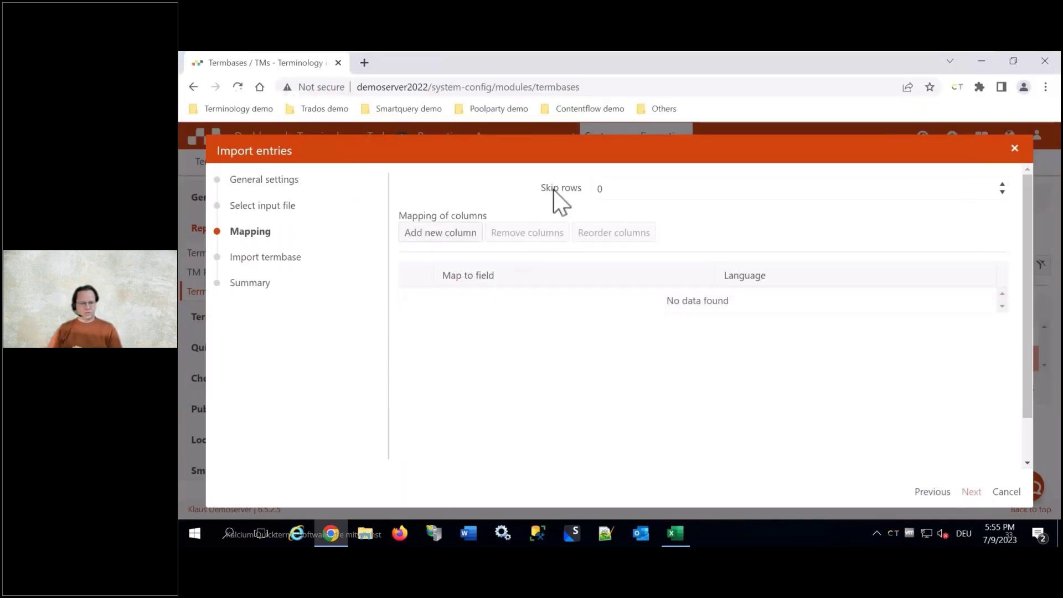
Check the header row in the Excel workbook and set the import to skip 1 row
{"action": "left_click_drag", "start_coordinate": [553, 189], "coordinate": [581, 191]}
{"action": "left_click", "coordinate": [676, 533]}
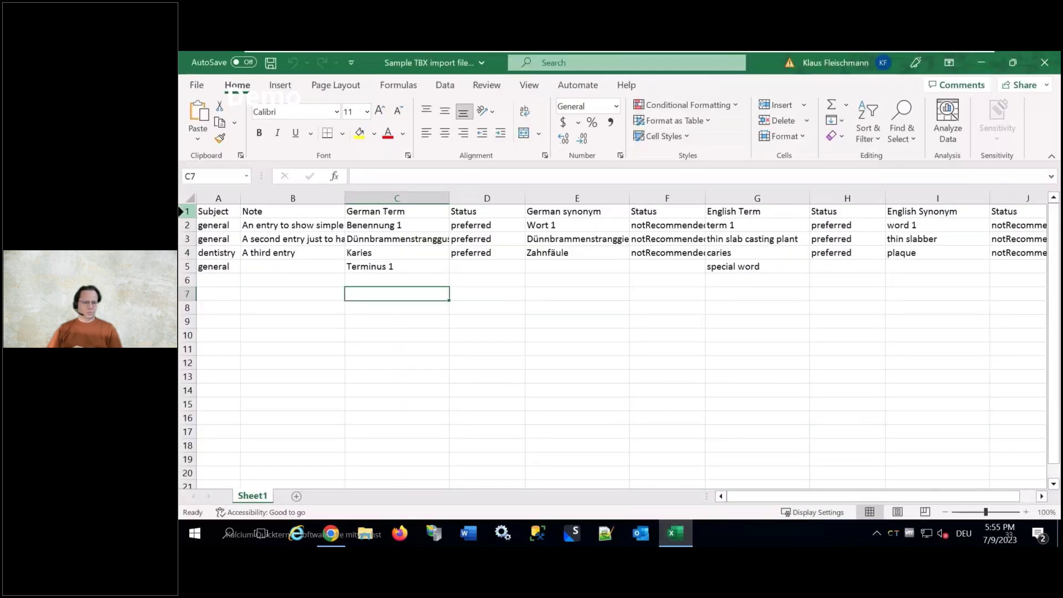
{"action": "left_click", "coordinate": [184, 211]}
{"action": "left_click", "coordinate": [331, 533]}
{"action": "double_click", "coordinate": [642, 187]}
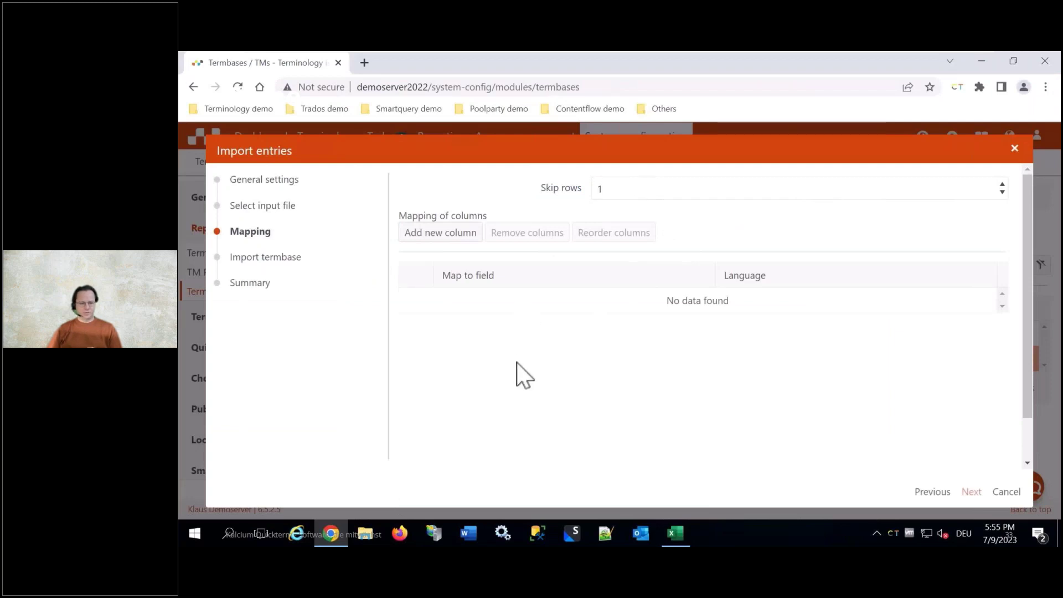
Check the workbook's columns in Excel and add ten columns to the import mapping in Chrome
{"action": "left_click", "coordinate": [676, 535]}
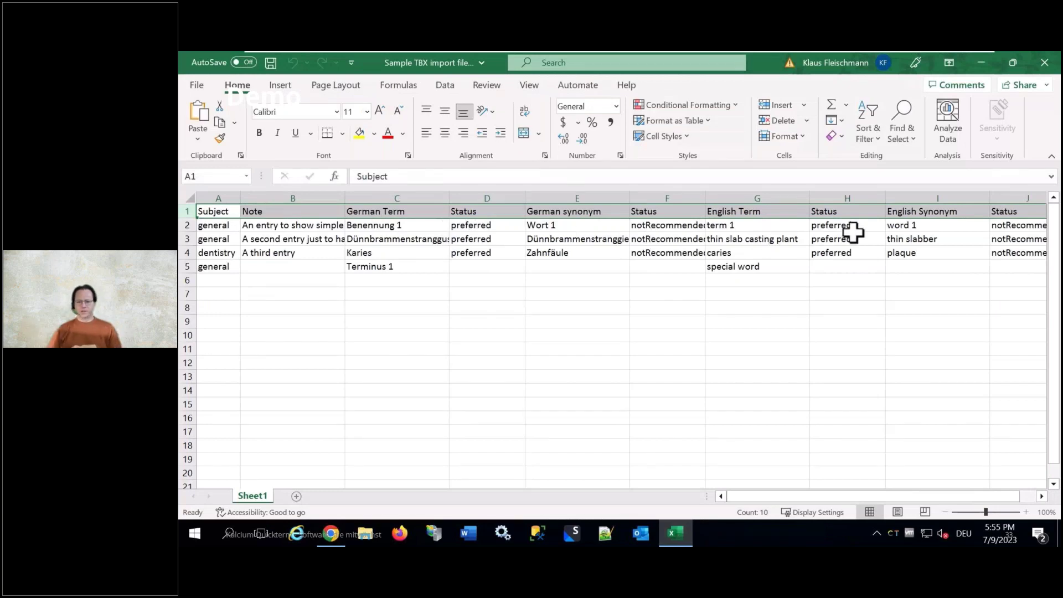
{"action": "left_click", "coordinate": [331, 533]}
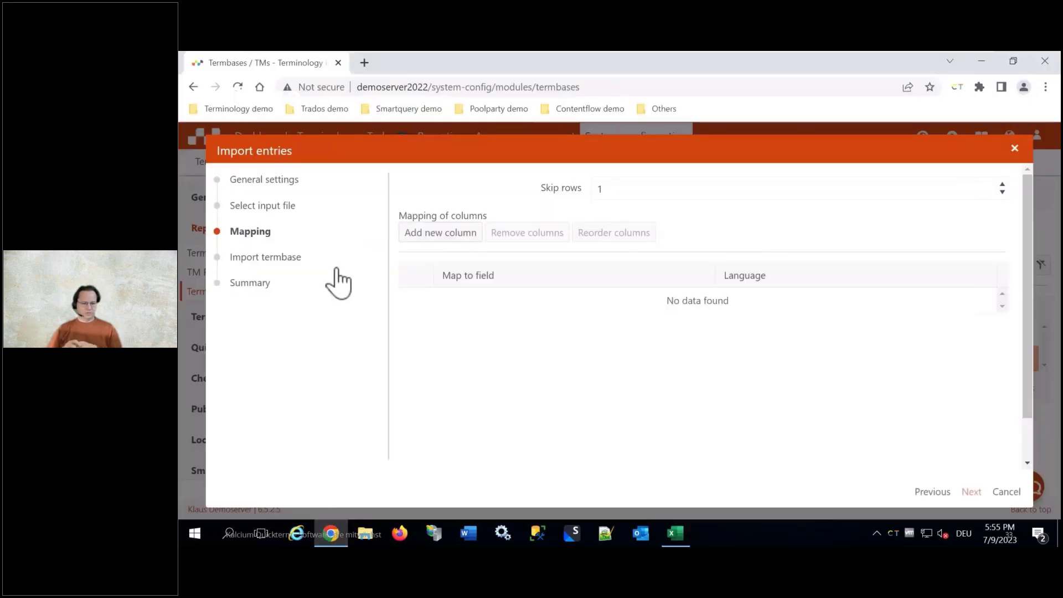
{"action": "left_click", "coordinate": [450, 233]}
{"action": "left_click", "coordinate": [452, 237]}
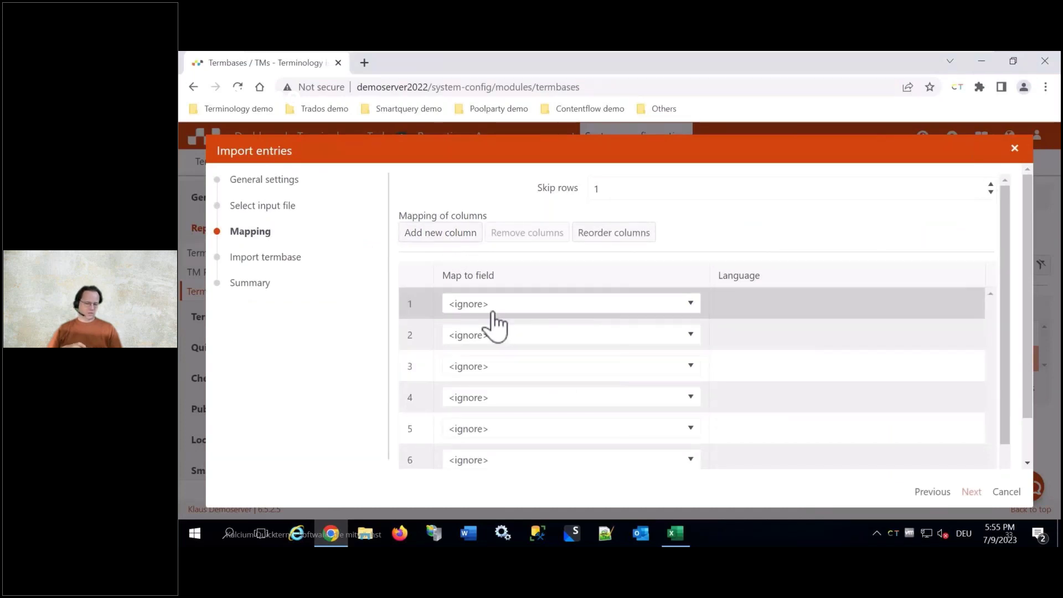
Map column 1 to \subjectField and column 2 to \note, following the Subject and Note headings in the Excel workbook
{"action": "key", "text": "alt+Tab"}
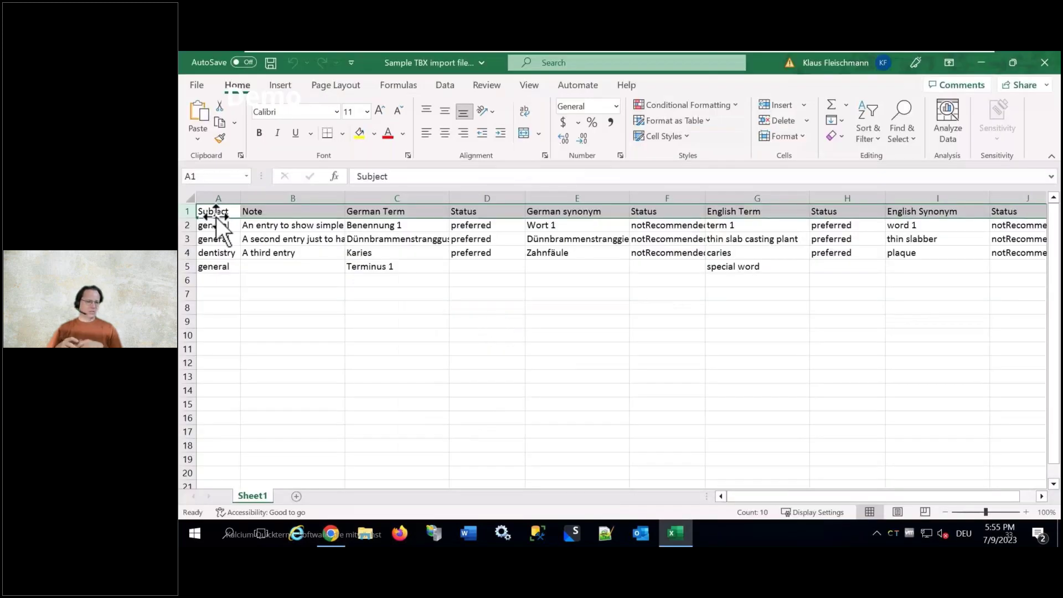
{"action": "key", "text": "alt+Tab"}
{"action": "left_click", "coordinate": [506, 306]}
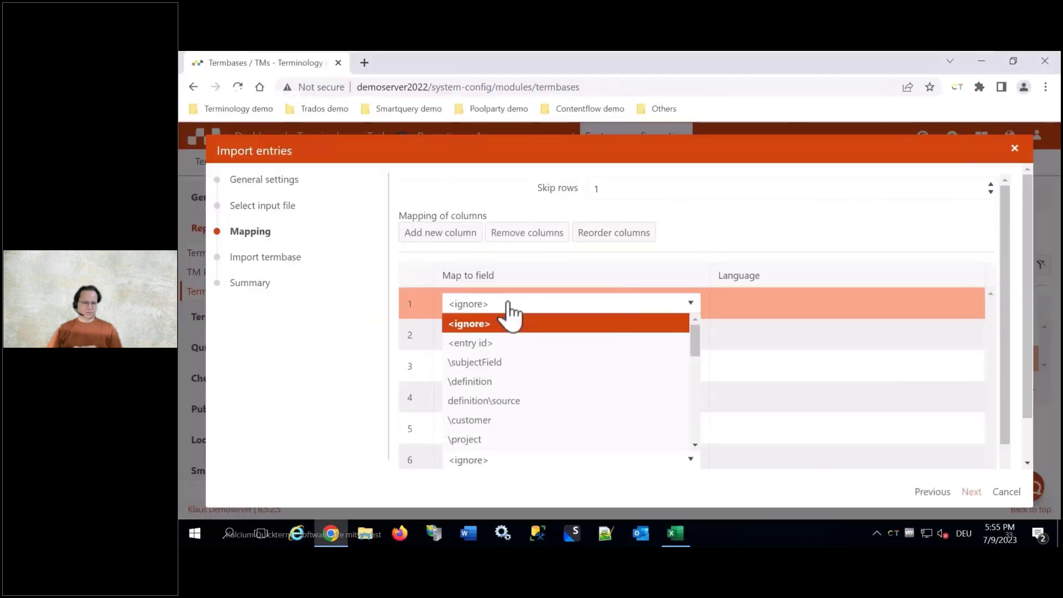
{"action": "left_click", "coordinate": [487, 362]}
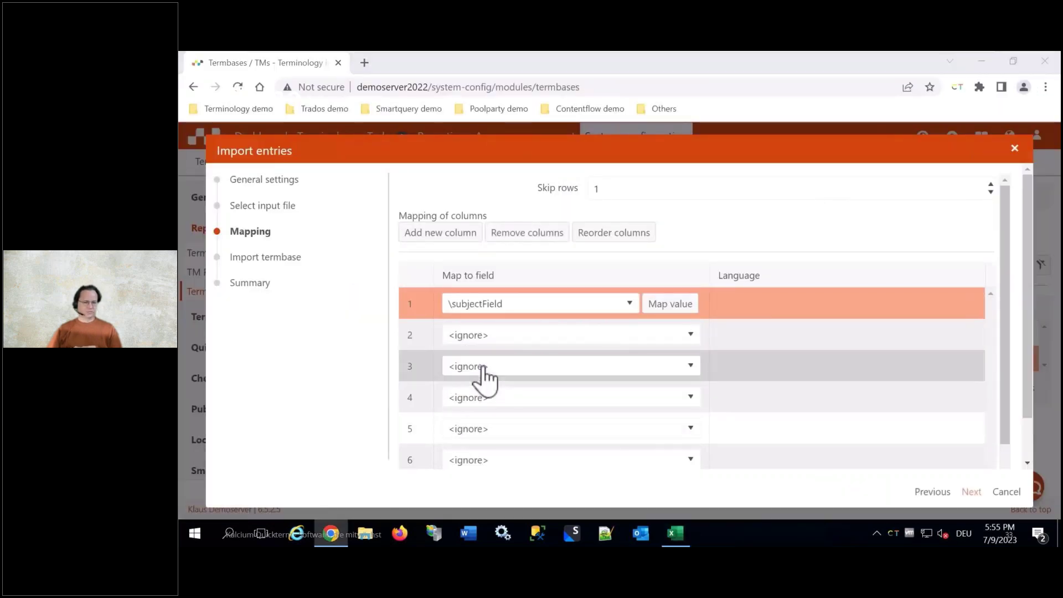
{"action": "key", "text": "alt+Tab"}
{"action": "key", "text": "alt+Tab"}
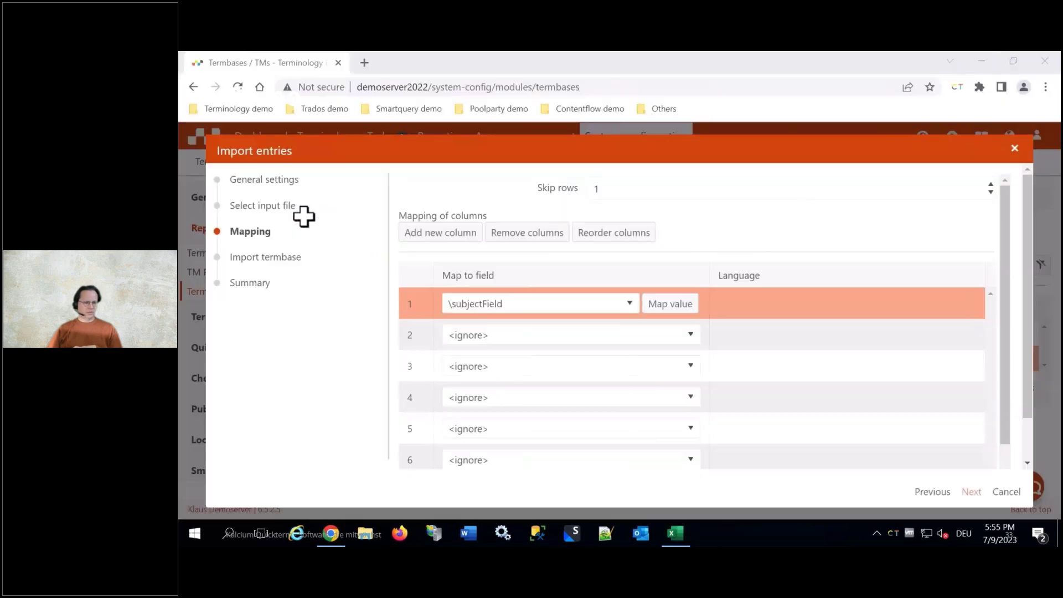
{"action": "left_click", "coordinate": [460, 336]}
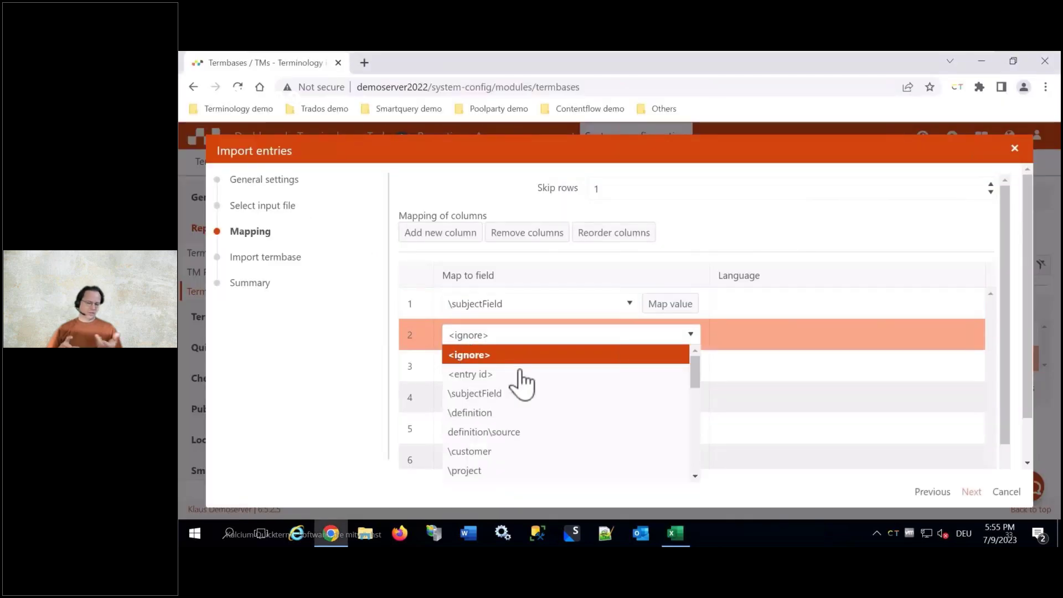
{"action": "left_click_drag", "start_coordinate": [696, 379], "coordinate": [653, 411]}
{"action": "left_click", "coordinate": [468, 379]}
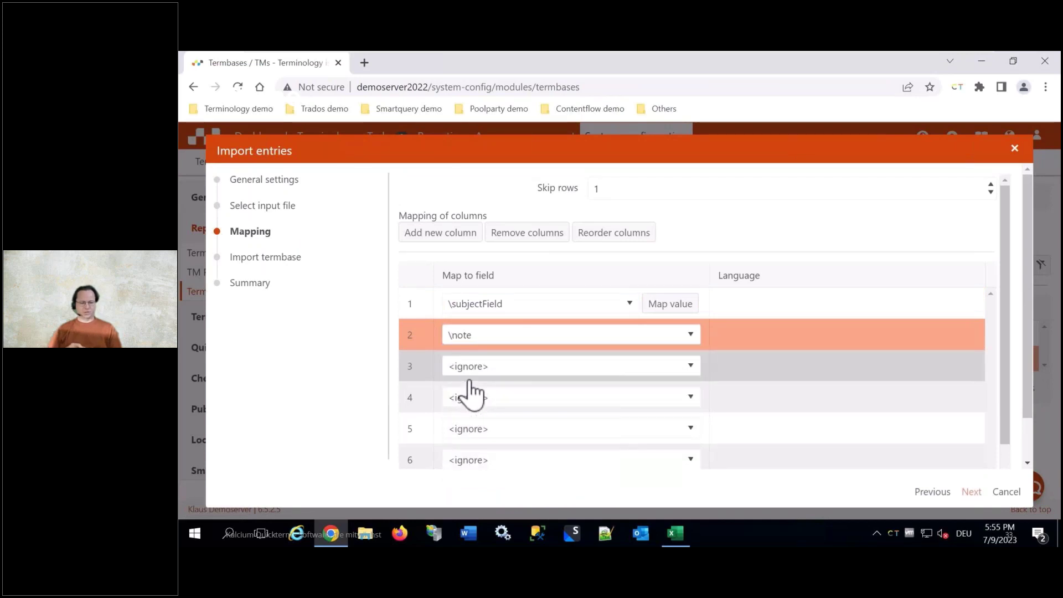
Check the third heading in Excel and map column 3 to <term> with the language German (DE)
{"action": "key", "text": "alt+Tab"}
{"action": "left_click", "coordinate": [387, 213]}
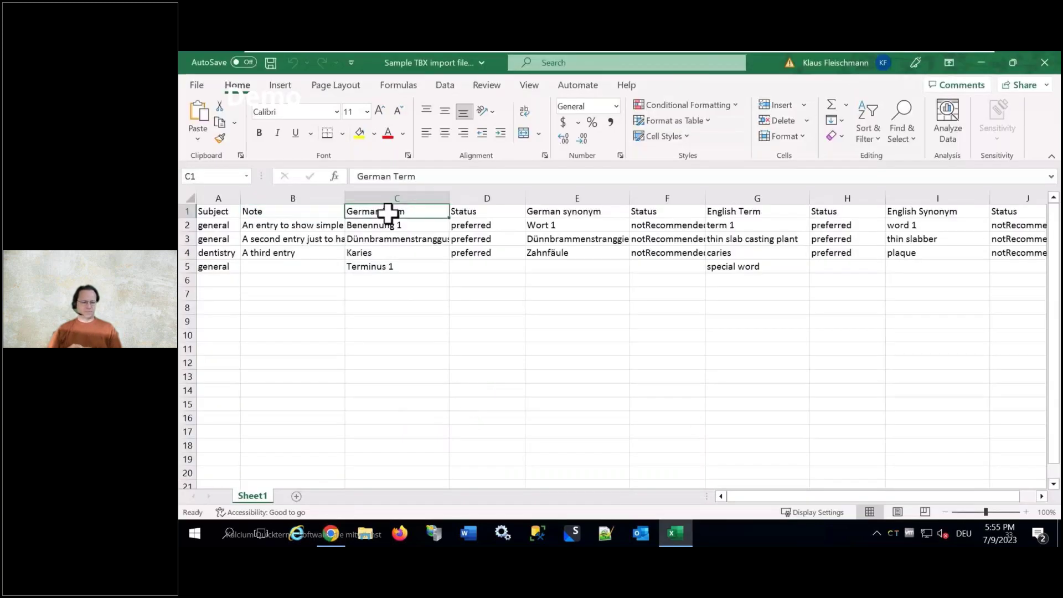
{"action": "key", "text": "alt+Tab"}
{"action": "left_click", "coordinate": [471, 366]}
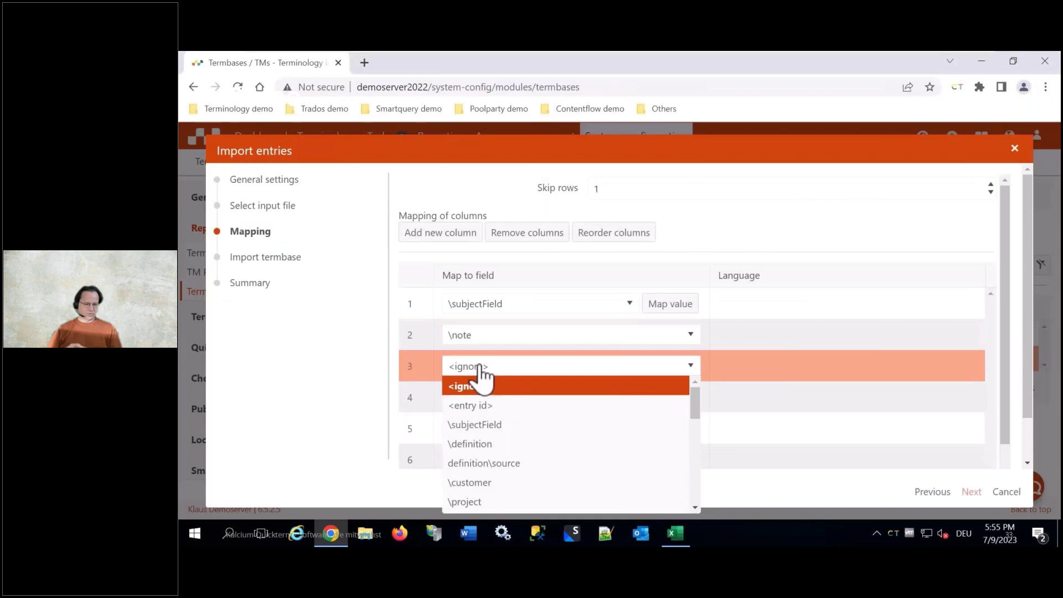
{"action": "left_click_drag", "start_coordinate": [697, 411], "coordinate": [698, 456]}
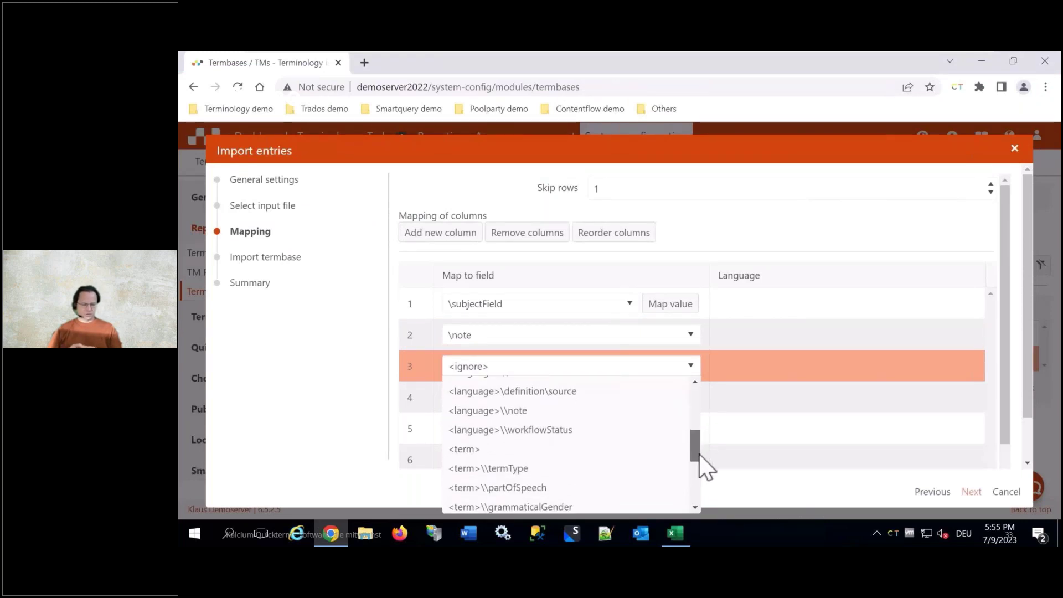
{"action": "left_click", "coordinate": [563, 446]}
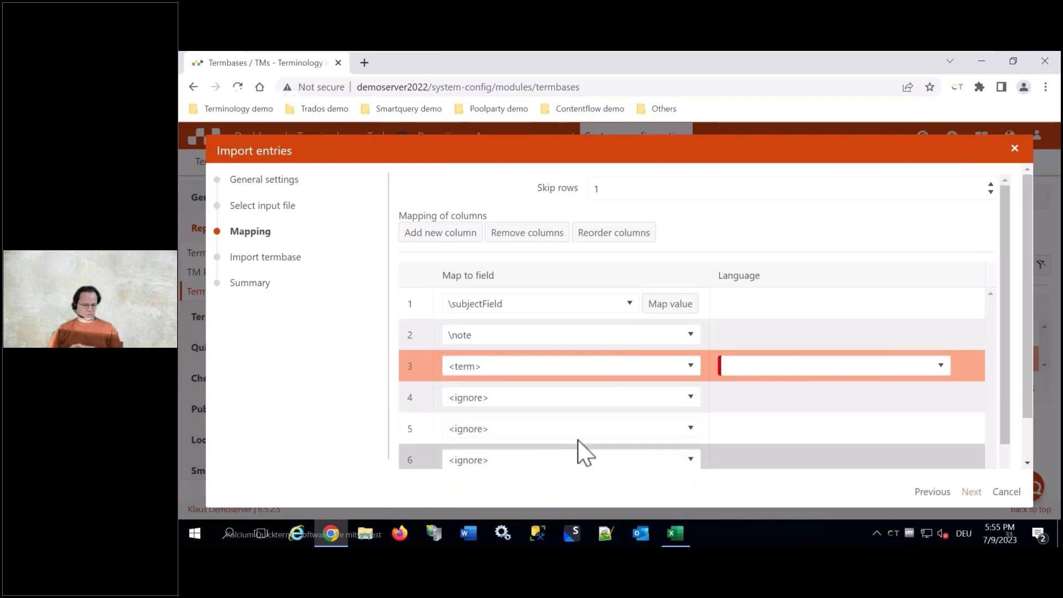
{"action": "left_click", "coordinate": [762, 367]}
{"action": "left_click", "coordinate": [761, 431]}
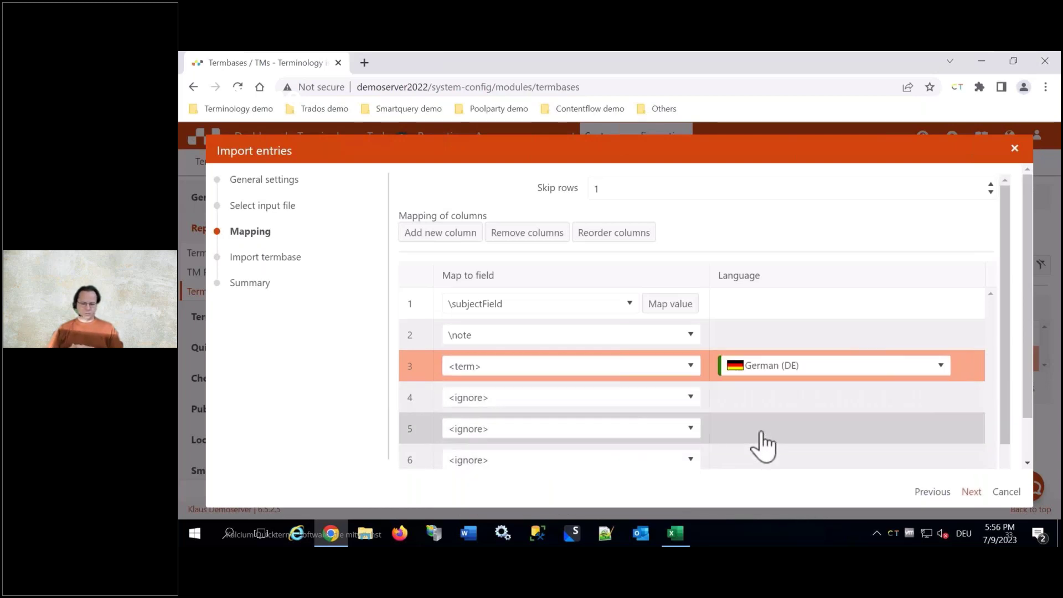
Map column 4 to the term-level field <term>\\usageStatus
{"action": "left_click", "coordinate": [566, 399]}
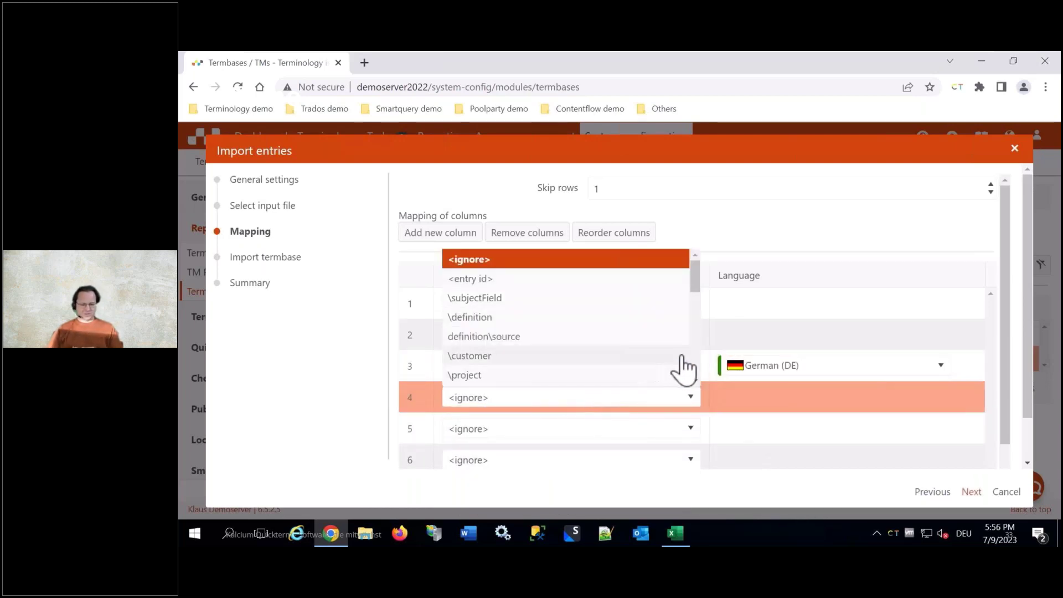
{"action": "scroll", "coordinate": [692, 366], "scroll_direction": "down", "scroll_amount": 2}
{"action": "scroll", "coordinate": [698, 372], "scroll_direction": "down", "scroll_amount": 2}
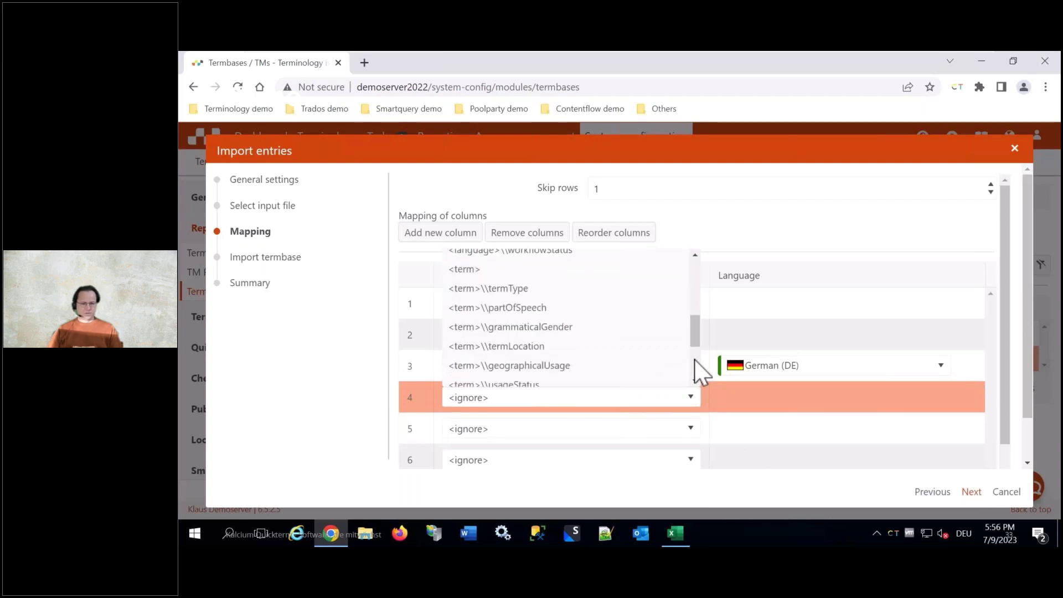
{"action": "scroll", "coordinate": [699, 373], "scroll_direction": "down", "scroll_amount": 2}
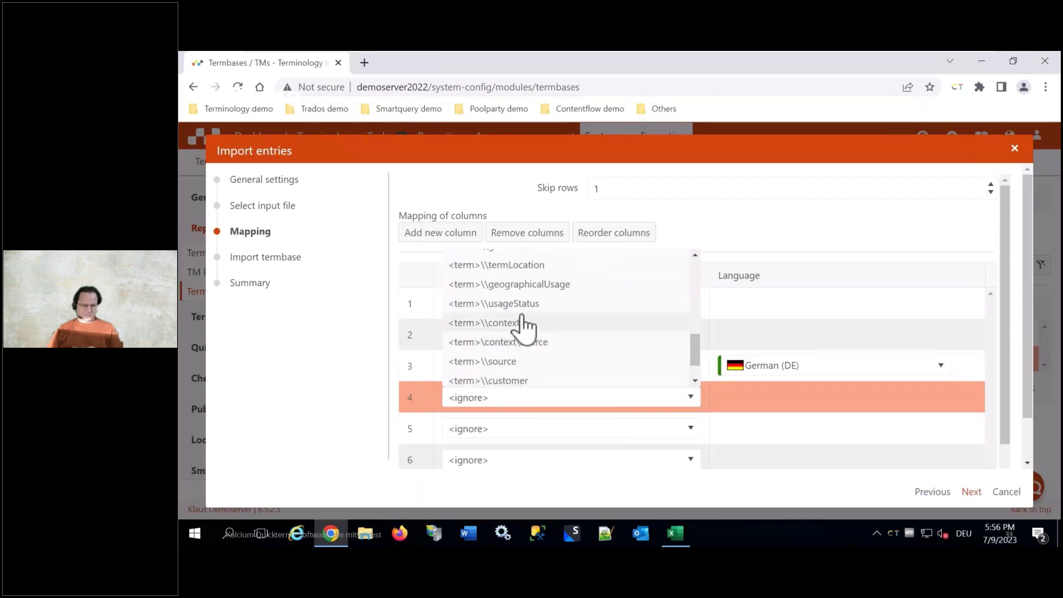
{"action": "left_click", "coordinate": [518, 304]}
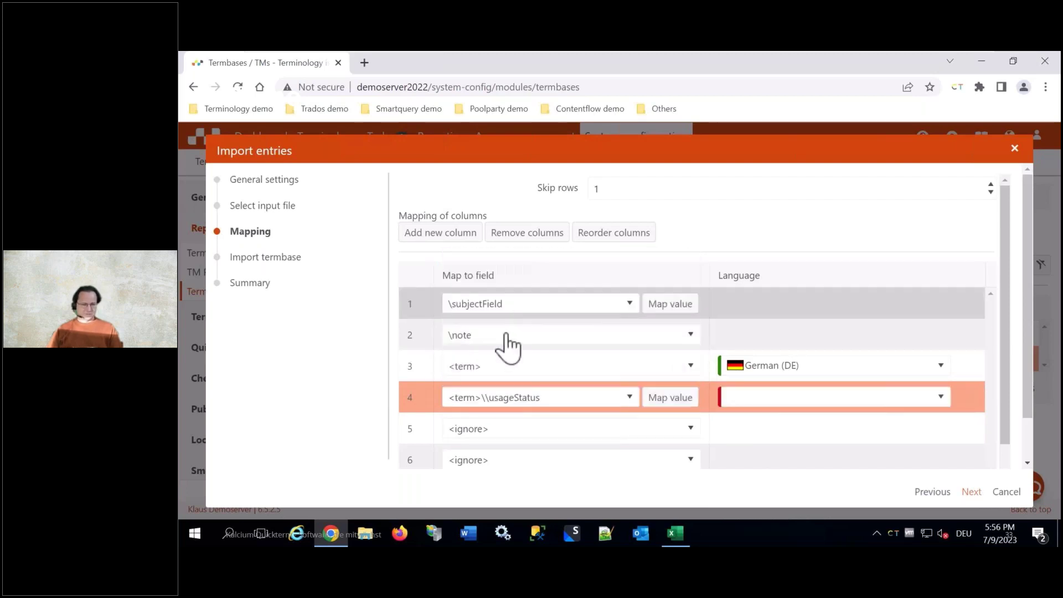
Map column 5 to <term> with the language German (DE) for the German synonym
{"action": "left_click", "coordinate": [486, 434]}
{"action": "scroll", "coordinate": [694, 399], "scroll_direction": "down", "scroll_amount": 5}
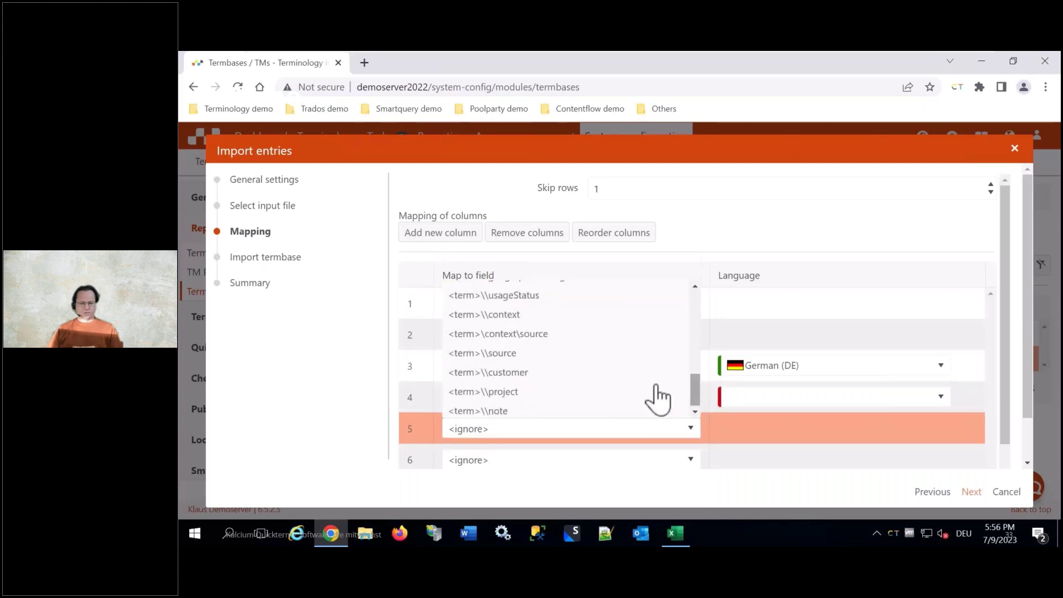
{"action": "scroll", "coordinate": [498, 372], "scroll_direction": "up", "scroll_amount": 3}
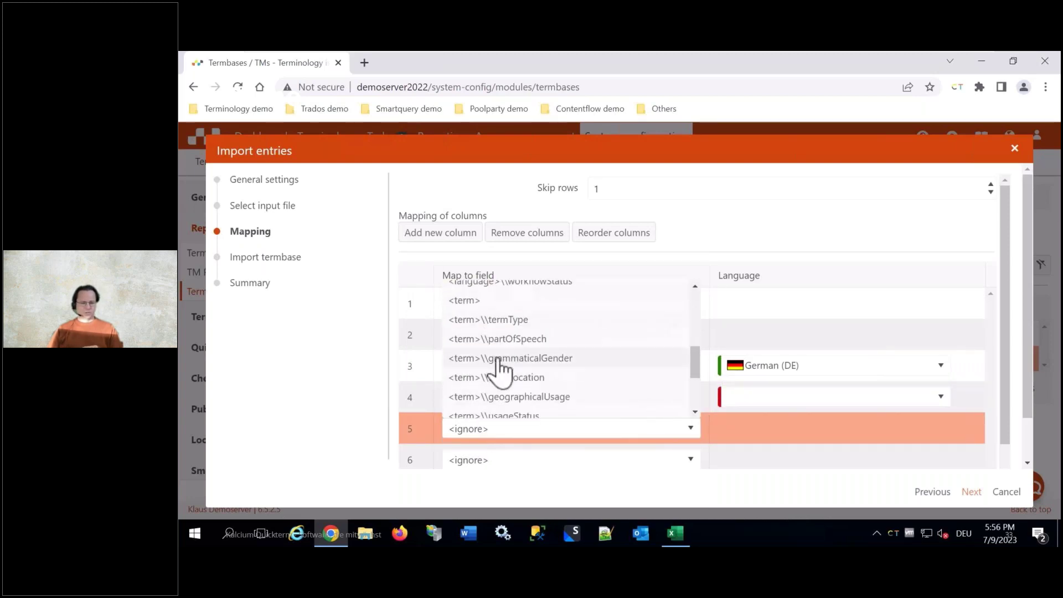
{"action": "left_click", "coordinate": [470, 313]}
{"action": "left_click", "coordinate": [756, 435]}
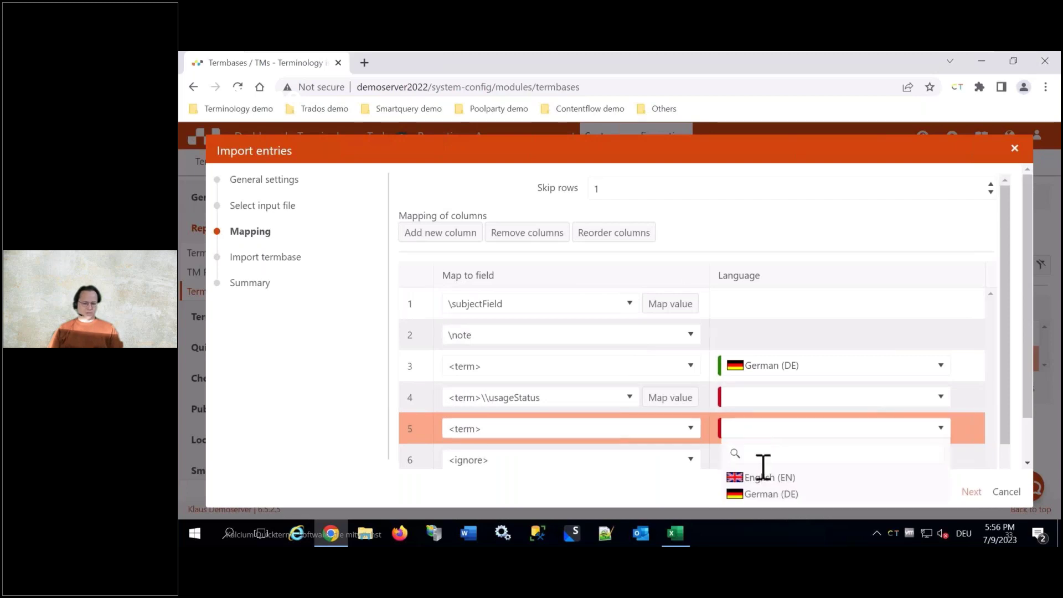
{"action": "left_click", "coordinate": [761, 492]}
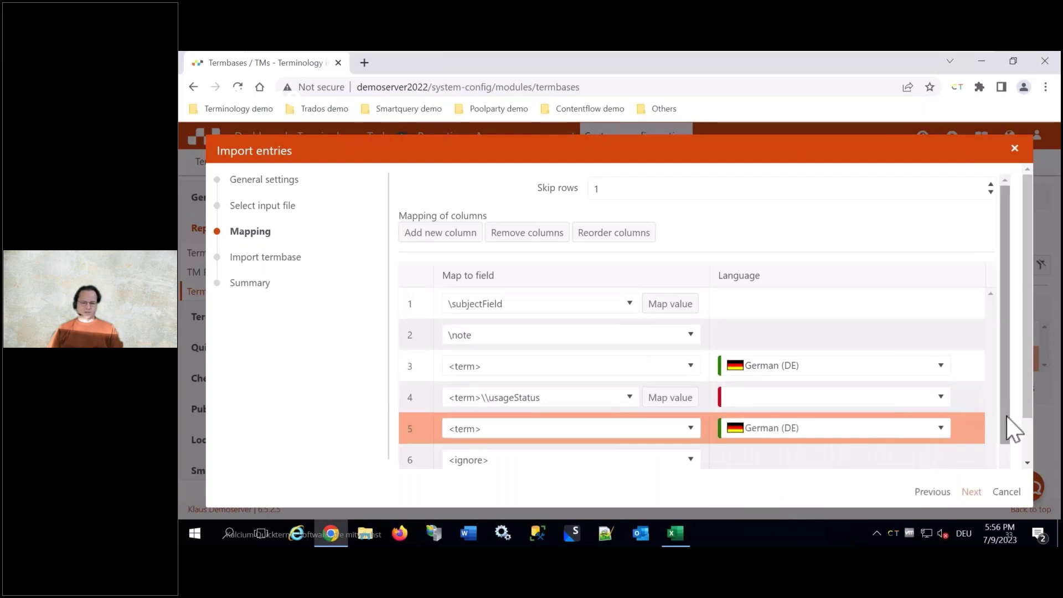
Set column 4 to German (DE), map column 6 to German <term>\\usageStatus, and columns 7 to 9 to English <term>, <term>\\usageStatus and <term>
{"action": "scroll", "coordinate": [1005, 421], "scroll_direction": "down", "scroll_amount": 2}
{"action": "left_click", "coordinate": [692, 376]}
{"action": "left_click", "coordinate": [687, 371]}
{"action": "left_click", "coordinate": [690, 407]}
{"action": "left_click", "coordinate": [671, 434]}
{"action": "left_click", "coordinate": [764, 407]}
{"action": "left_click", "coordinate": [767, 451]}
{"action": "scroll", "coordinate": [706, 409], "scroll_direction": "down", "scroll_amount": 1}
Map column 10 to <term>\\usageStatus with the language English (EN) and review the column mapping
{"action": "left_click", "coordinate": [690, 420]}
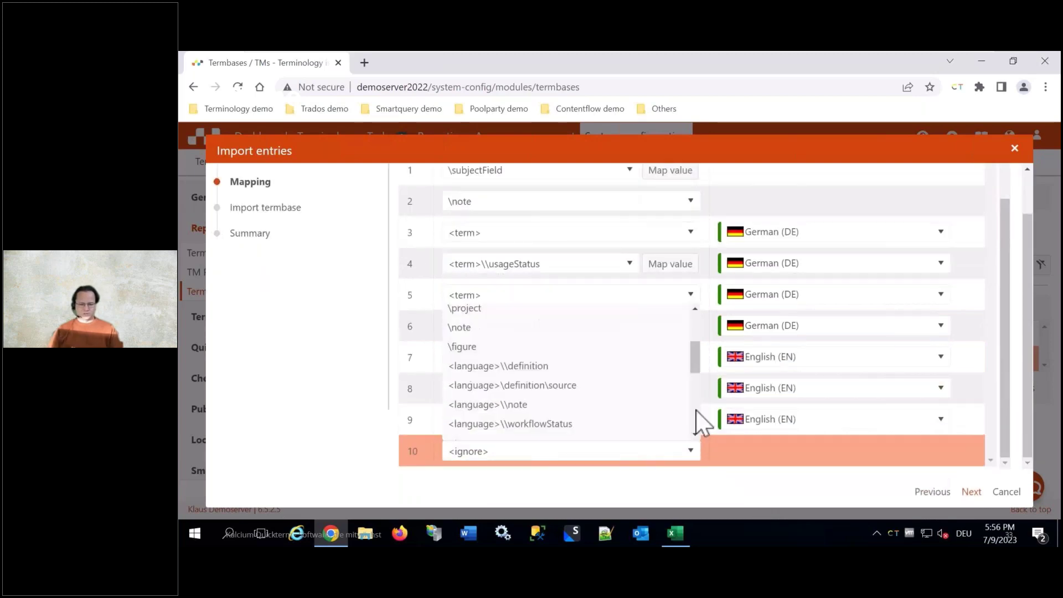
{"action": "left_click", "coordinate": [690, 424]}
{"action": "left_click", "coordinate": [775, 451]}
{"action": "left_click", "coordinate": [778, 467]}
{"action": "scroll", "coordinate": [1001, 352], "scroll_direction": "up", "scroll_amount": 3}
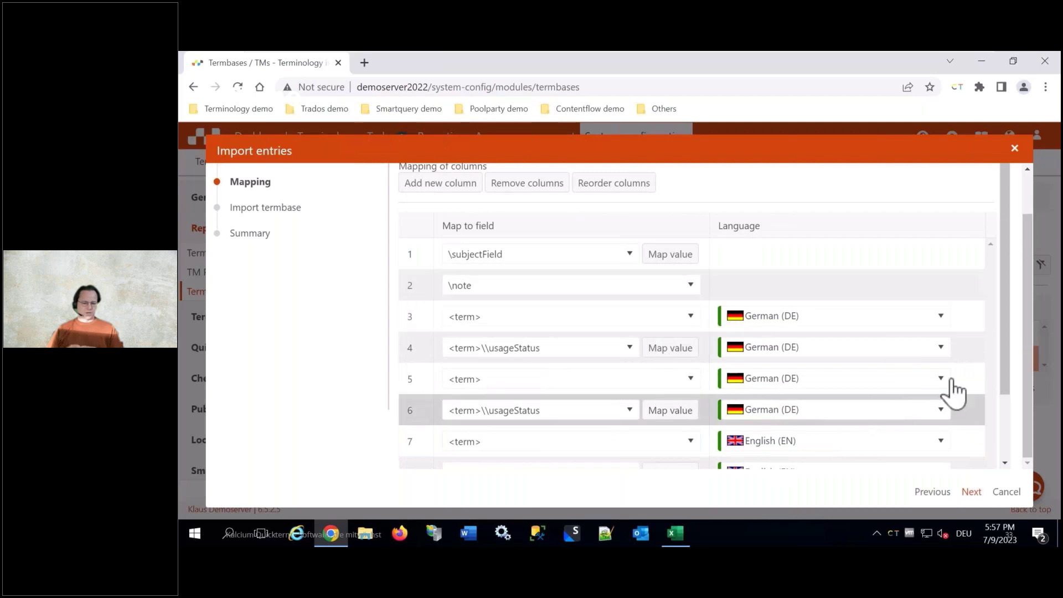
{"action": "left_click_drag", "start_coordinate": [1006, 387], "coordinate": [1025, 463]}
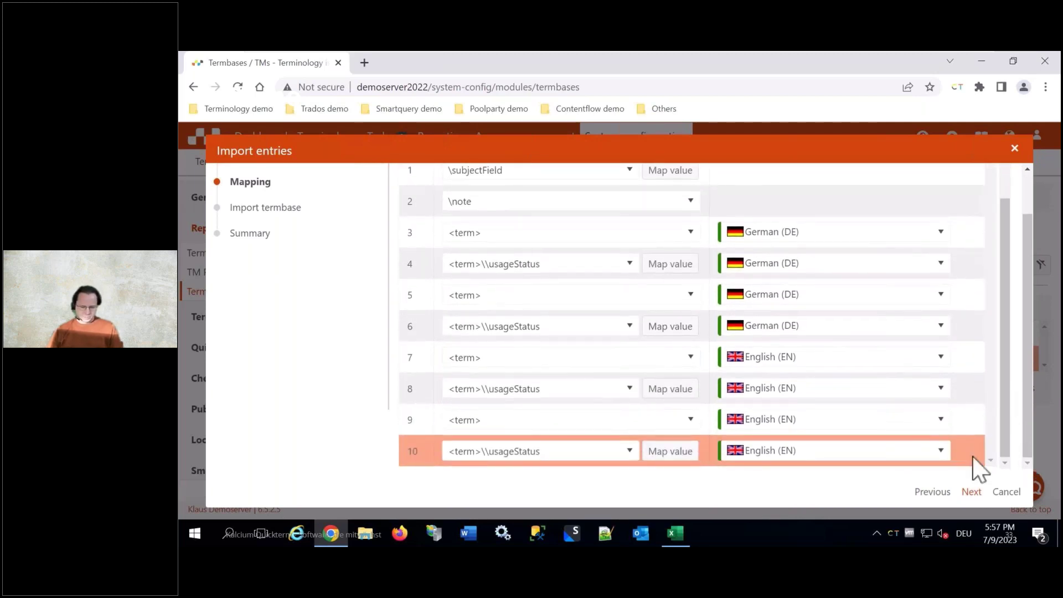
Run the import with the finished column mapping and list all entries in the terminology search
{"action": "left_click", "coordinate": [973, 492]}
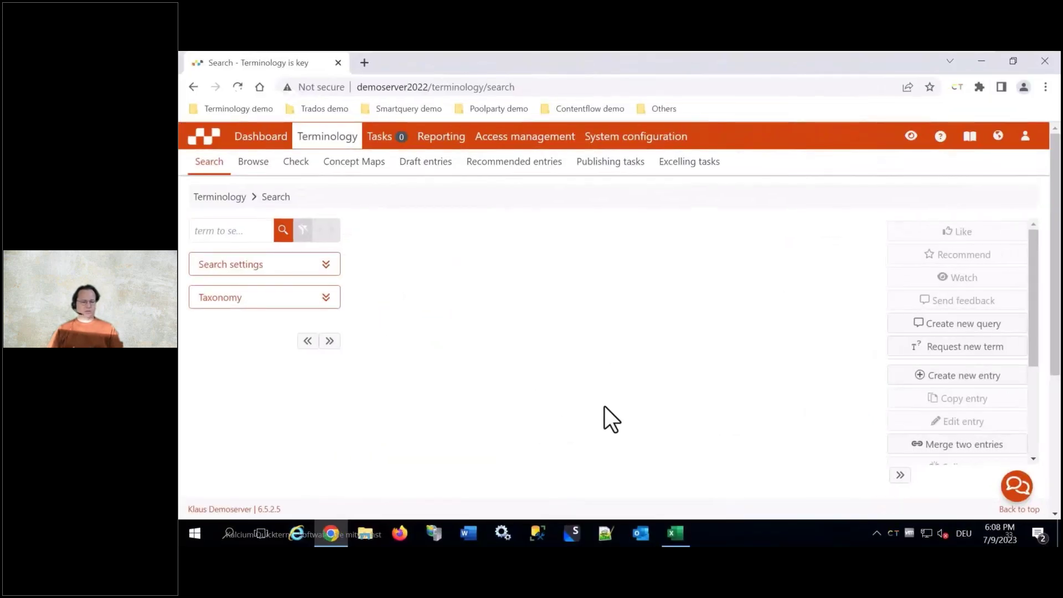
{"action": "left_click", "coordinate": [283, 231]}
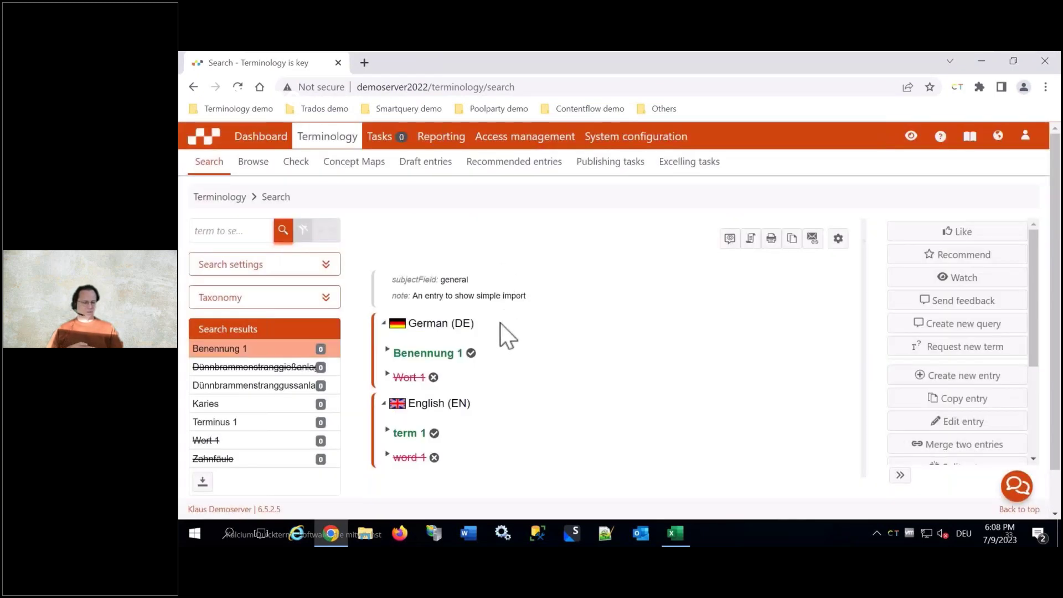
Examine the imported entries, checking the usageStatus of Benennung 1 and Wort 1 and the German and English terms of the other entries
{"action": "left_click", "coordinate": [396, 353]}
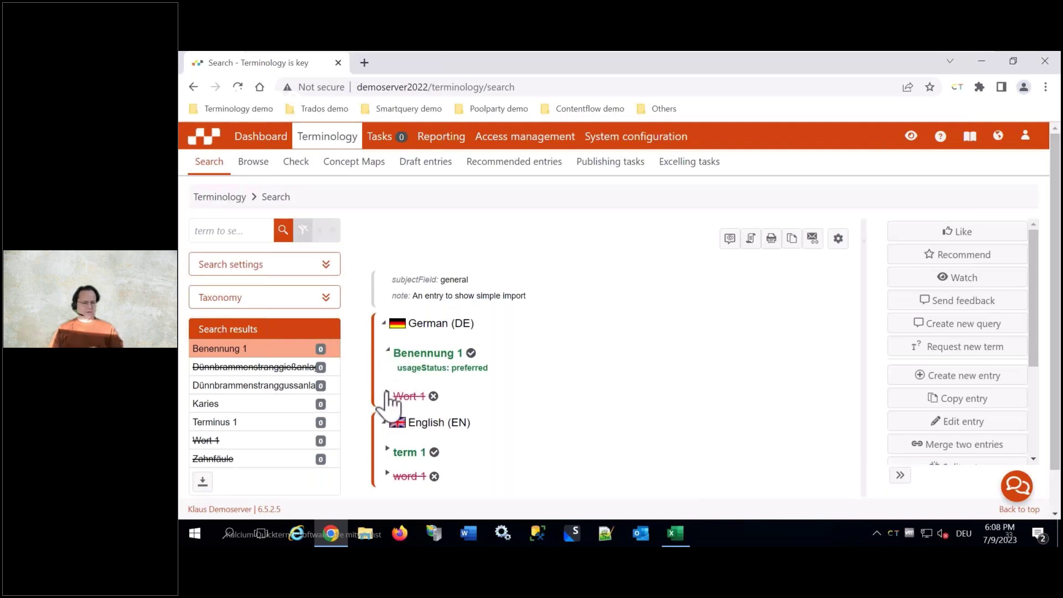
{"action": "left_click", "coordinate": [387, 392]}
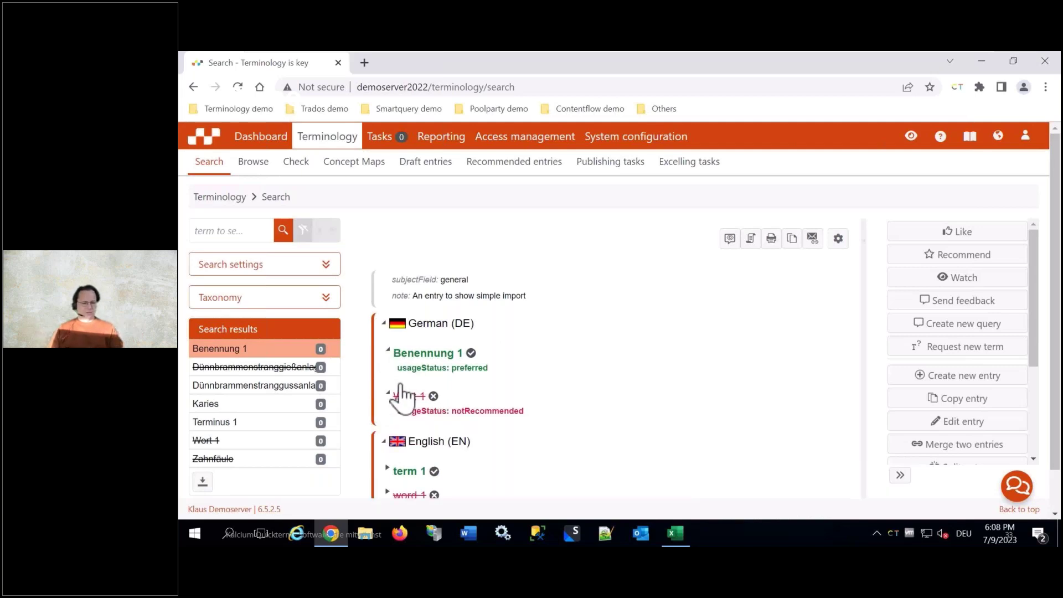
{"action": "left_click", "coordinate": [295, 370]}
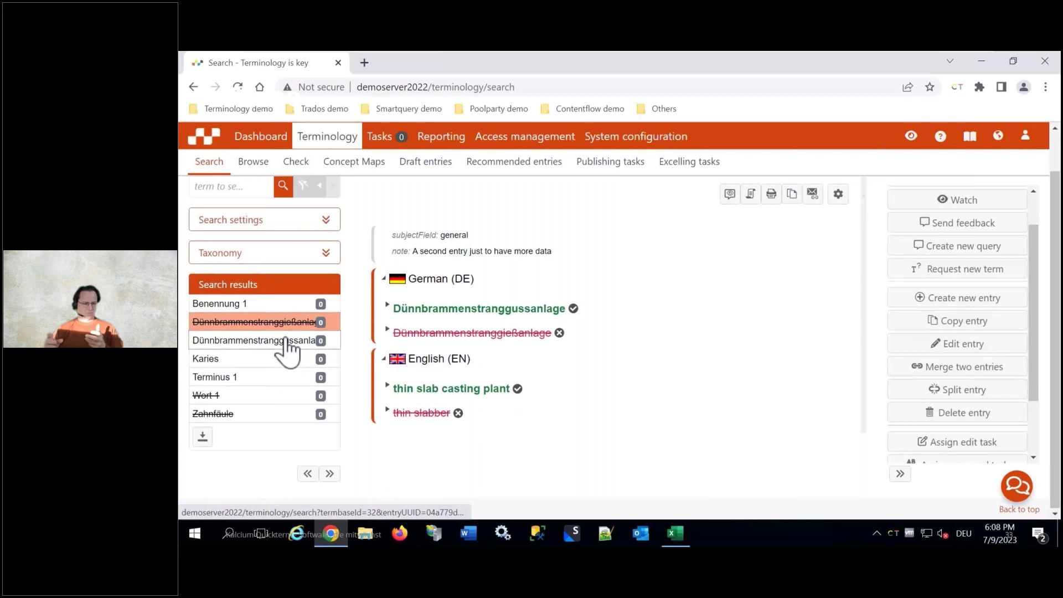
{"action": "left_click", "coordinate": [288, 348]}
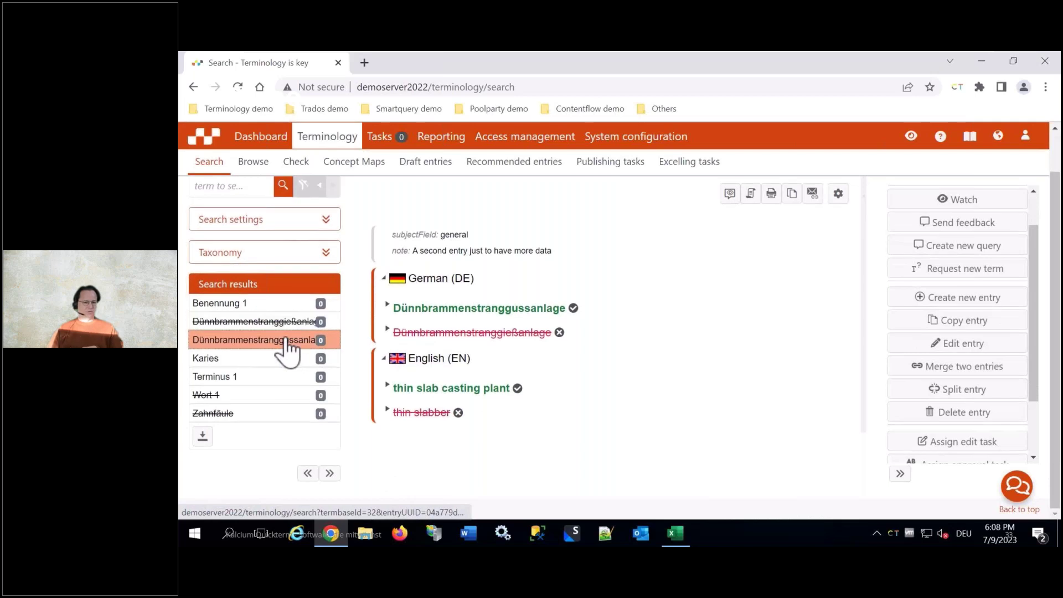
{"action": "left_click", "coordinate": [248, 414]}
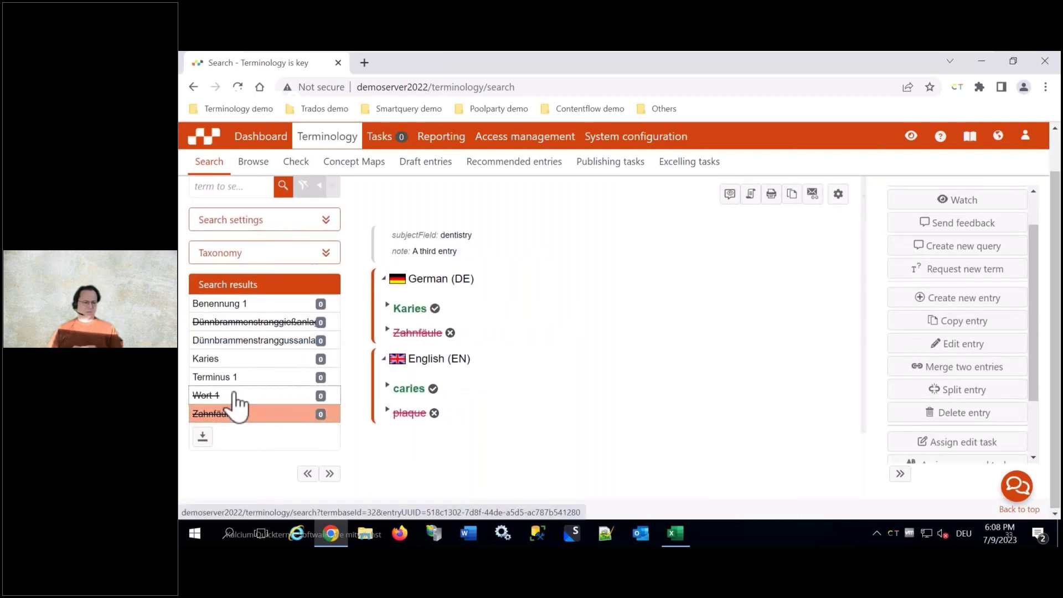
{"action": "left_click", "coordinate": [234, 395]}
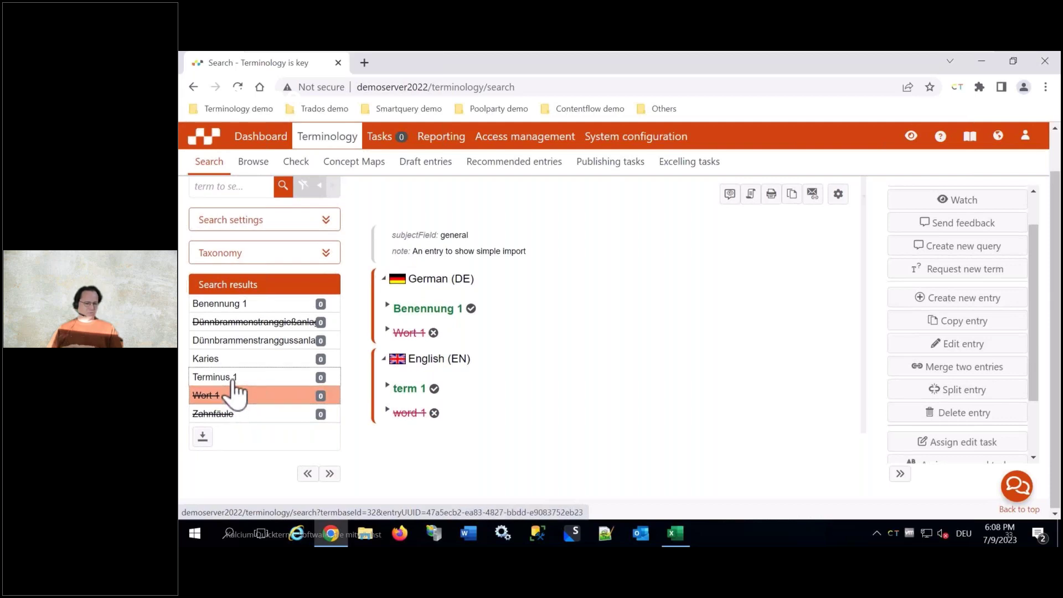
{"action": "left_click", "coordinate": [233, 377]}
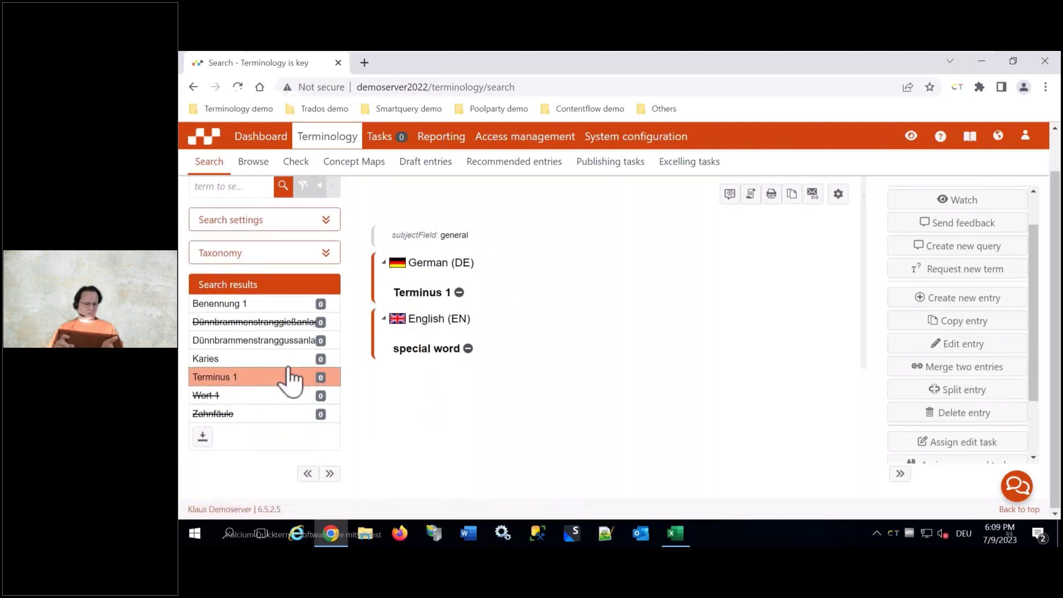
{"action": "left_click", "coordinate": [241, 395]}
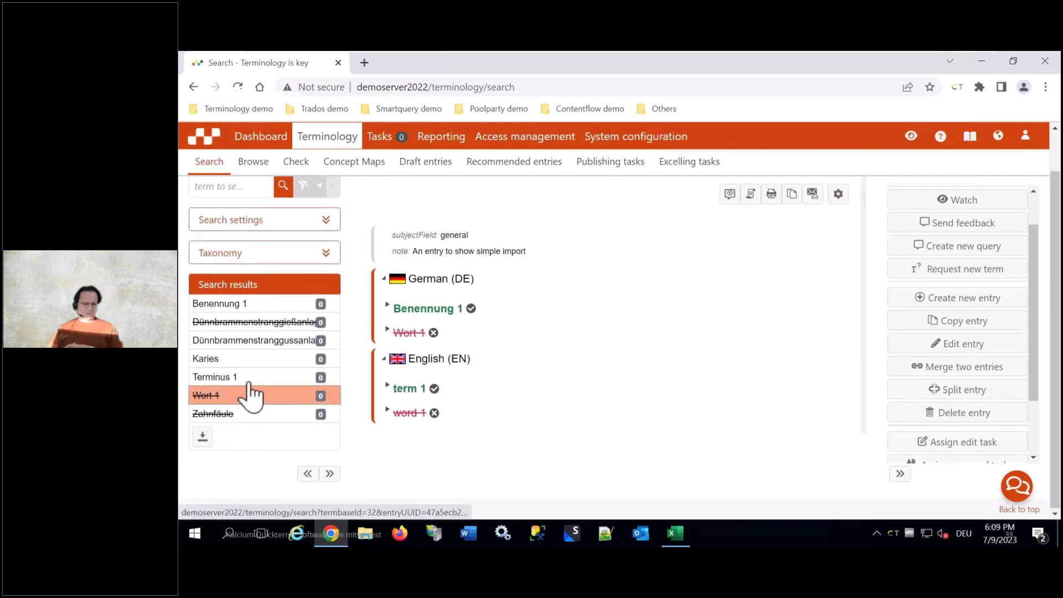
Set up a merge of the Terminus 1 entry with Benennung 1 and remove the duplicate subjectField from the merged content
{"action": "left_click", "coordinate": [249, 379]}
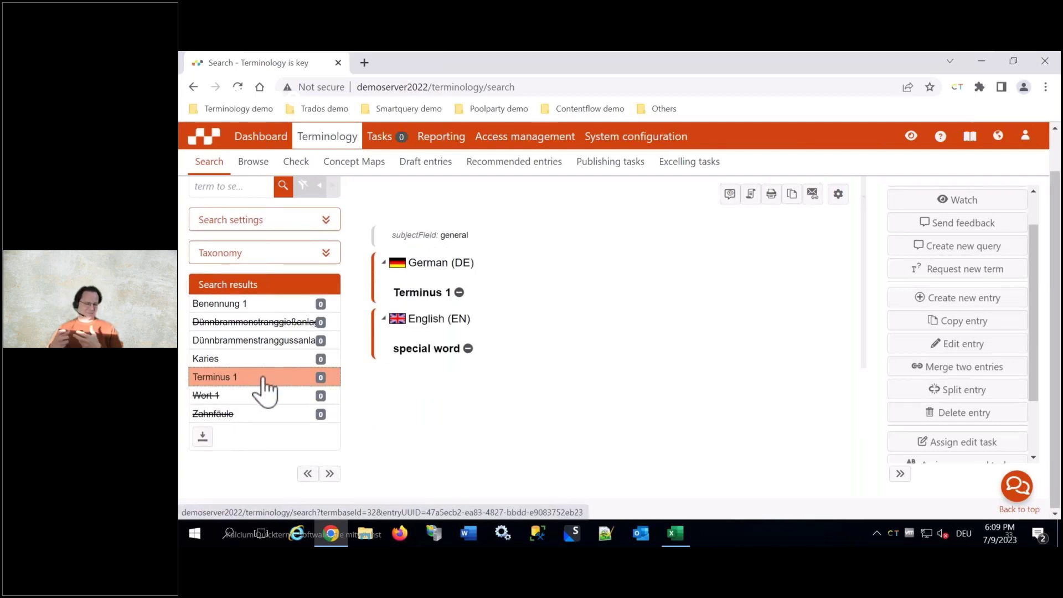
{"action": "left_click", "coordinate": [962, 369]}
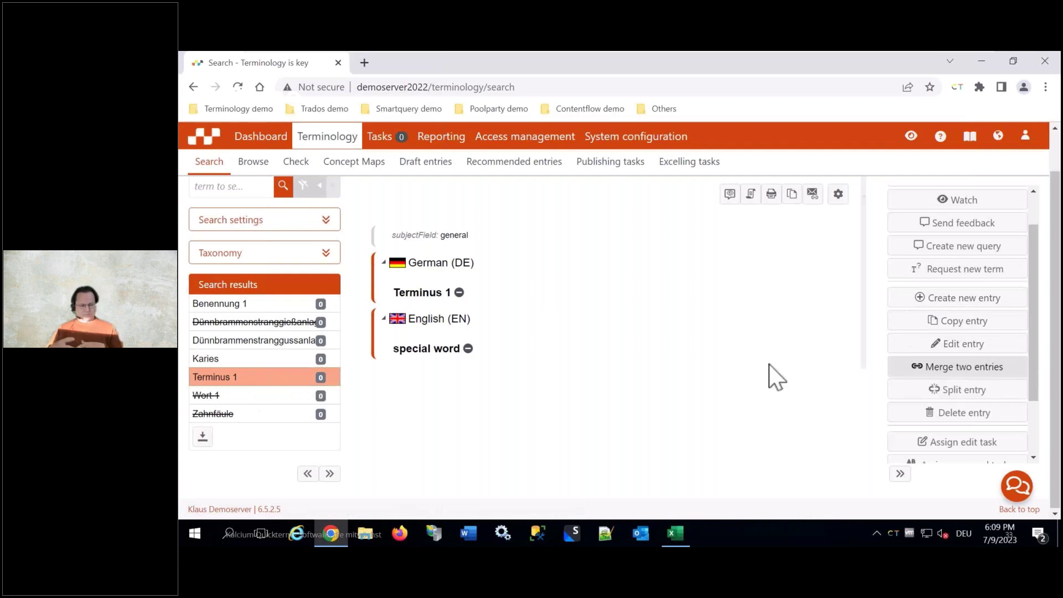
{"action": "left_click", "coordinate": [421, 243]}
{"action": "type", "text": "benenn"}
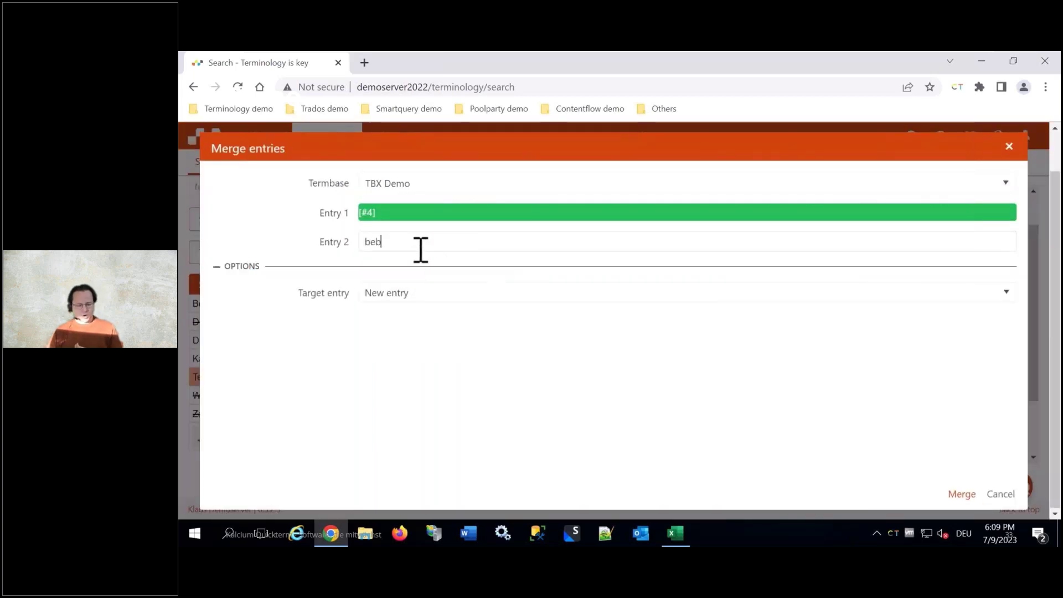
{"action": "left_click", "coordinate": [443, 274]}
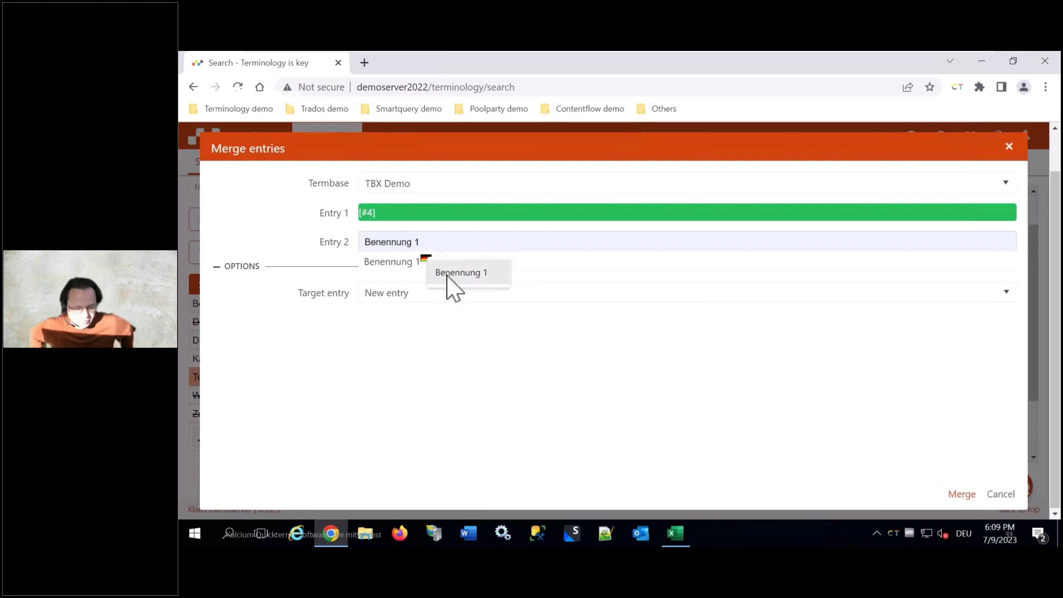
{"action": "left_click", "coordinate": [389, 263]}
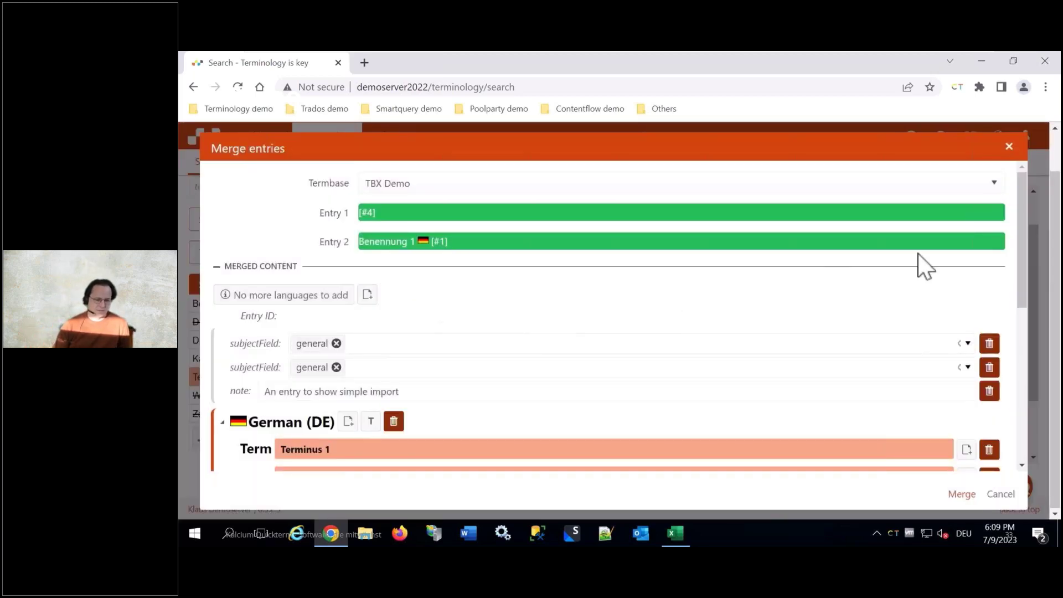
{"action": "left_click", "coordinate": [989, 343]}
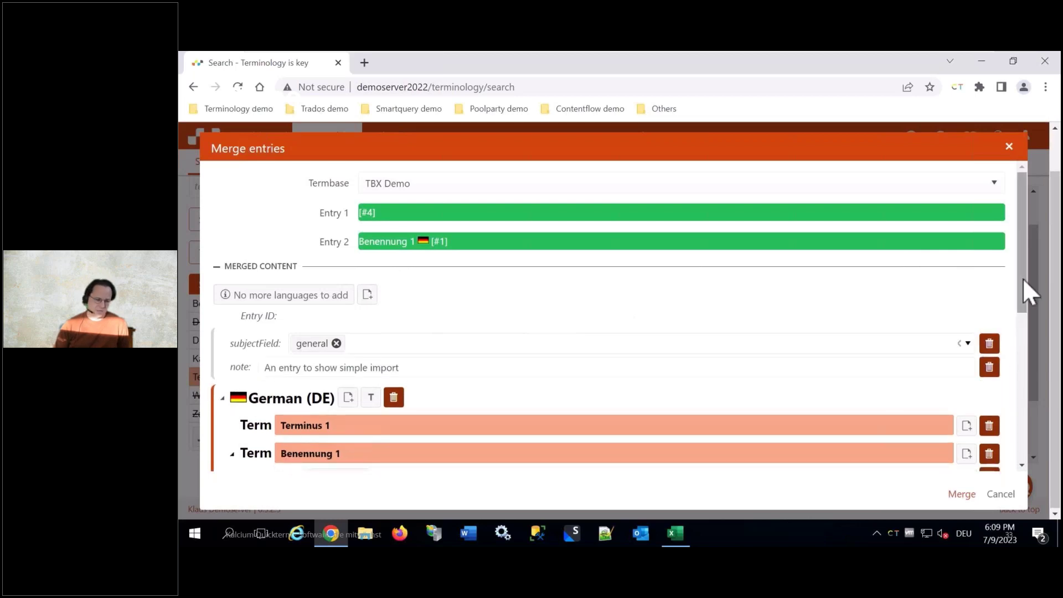
Add a usageStatus field to the German term Terminus 1 in the merged content and set it to admitted
{"action": "left_click_drag", "start_coordinate": [1022, 277], "coordinate": [1039, 350]}
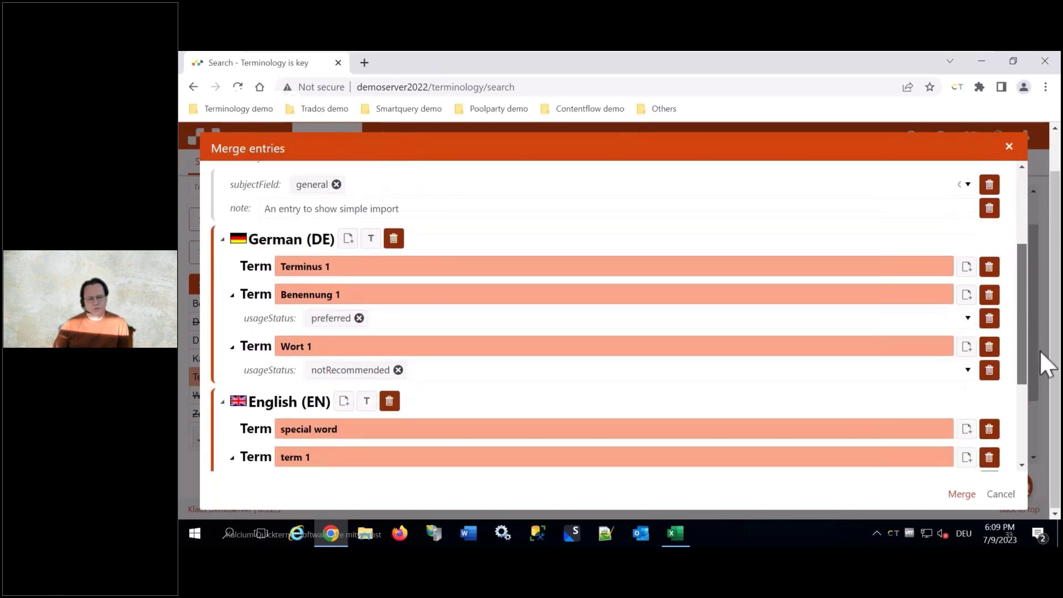
{"action": "left_click", "coordinate": [966, 267]}
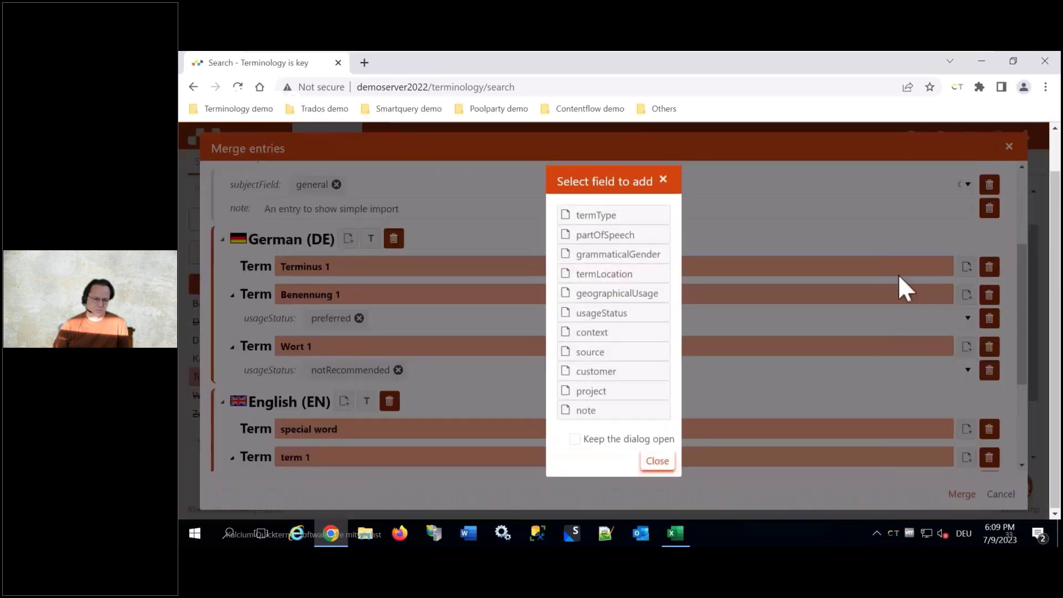
{"action": "left_click", "coordinate": [593, 309]}
{"action": "left_click", "coordinate": [332, 291]}
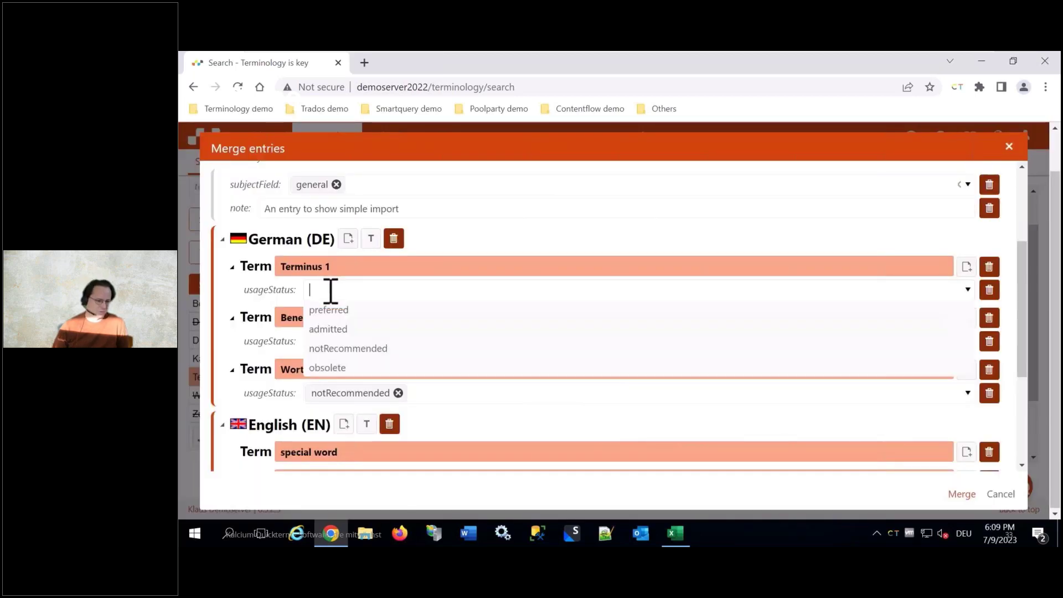
{"action": "left_click", "coordinate": [329, 330]}
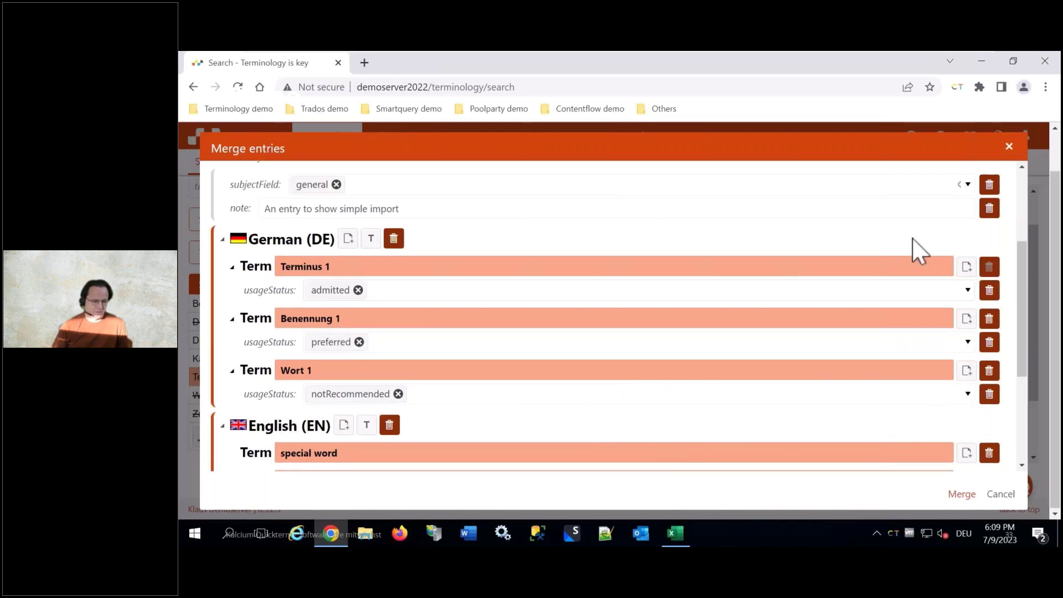
Add a usageStatus field to the English term special word in the merged content and set it to admitted
{"action": "left_click_drag", "start_coordinate": [1024, 340], "coordinate": [1029, 412]}
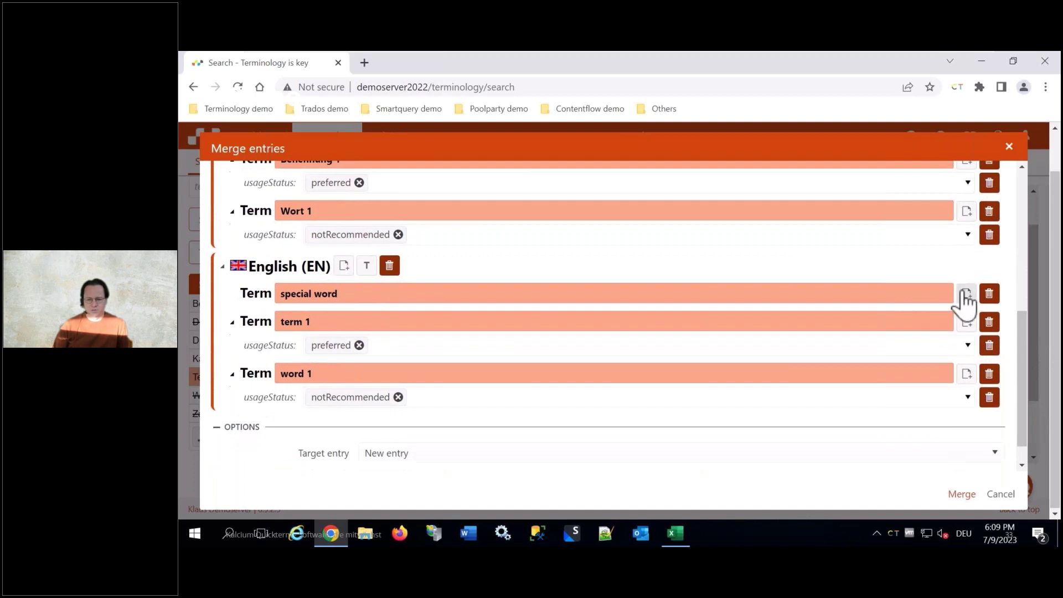
{"action": "left_click", "coordinate": [966, 296]}
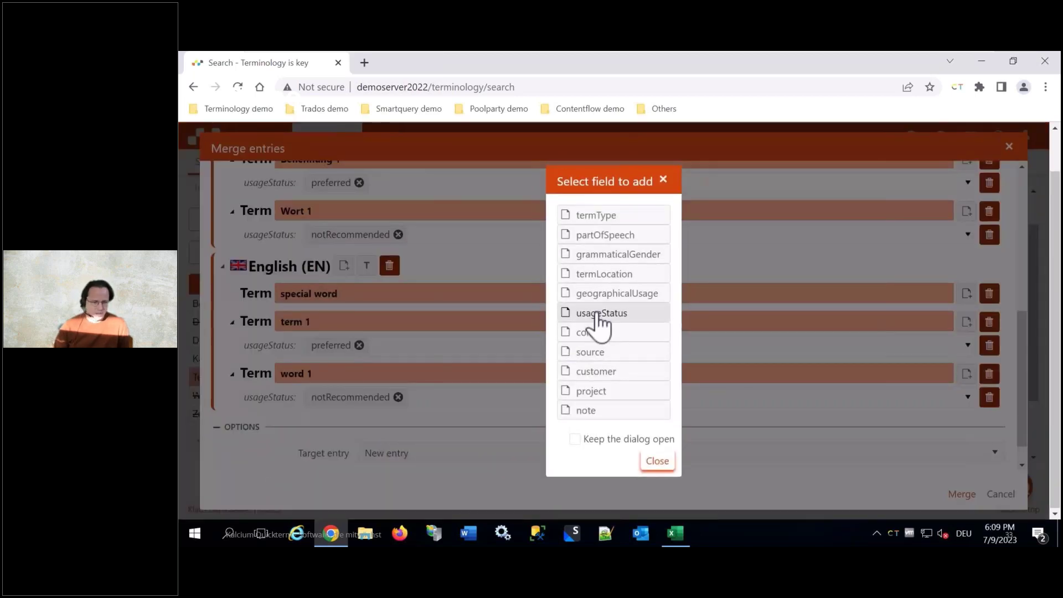
{"action": "left_click", "coordinate": [596, 310]}
{"action": "left_click", "coordinate": [321, 317]}
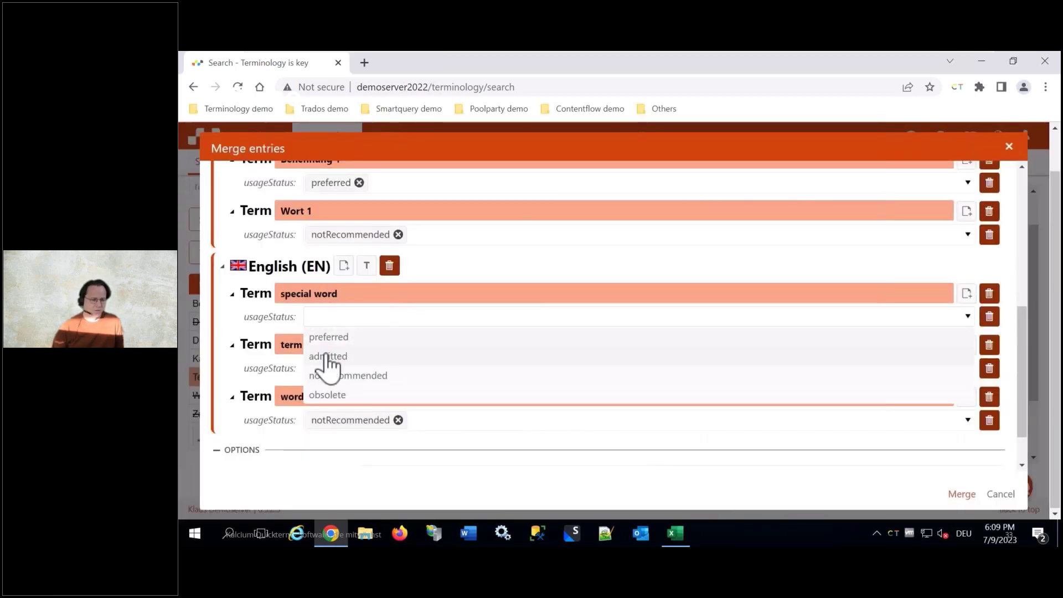
{"action": "left_click", "coordinate": [326, 356]}
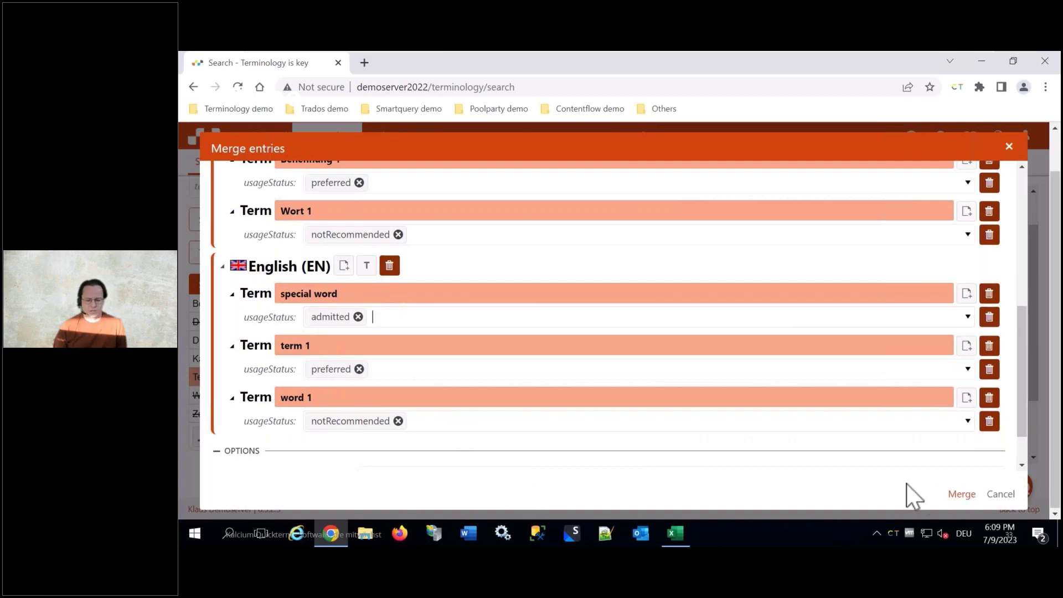
Enable deletion of the source entries and merge the two entries into a new entry
{"action": "scroll", "coordinate": [1022, 452], "scroll_direction": "down", "scroll_amount": 1}
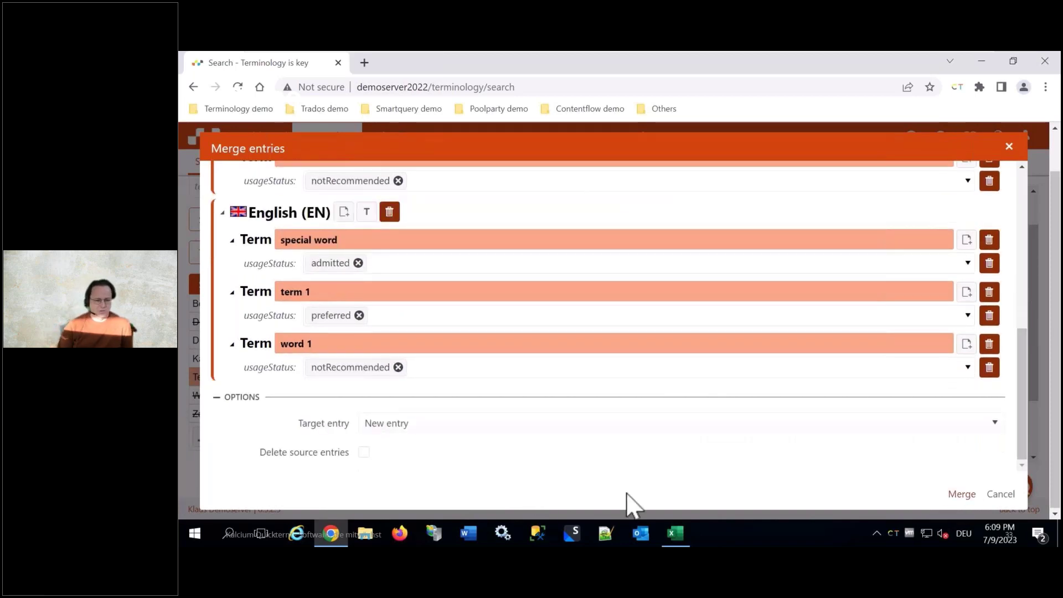
{"action": "left_click", "coordinate": [363, 452]}
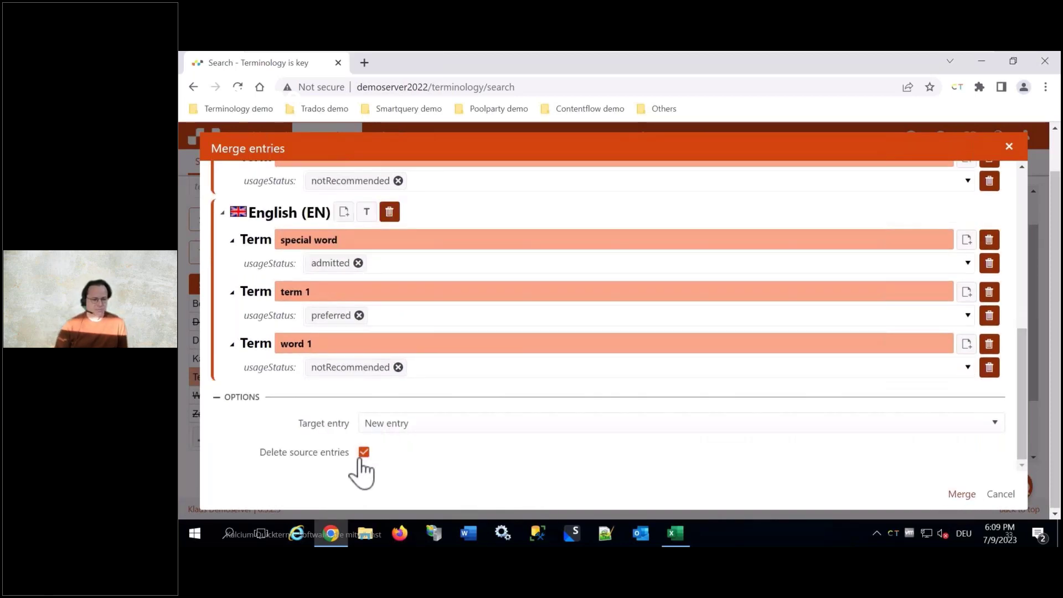
{"action": "left_click", "coordinate": [953, 495]}
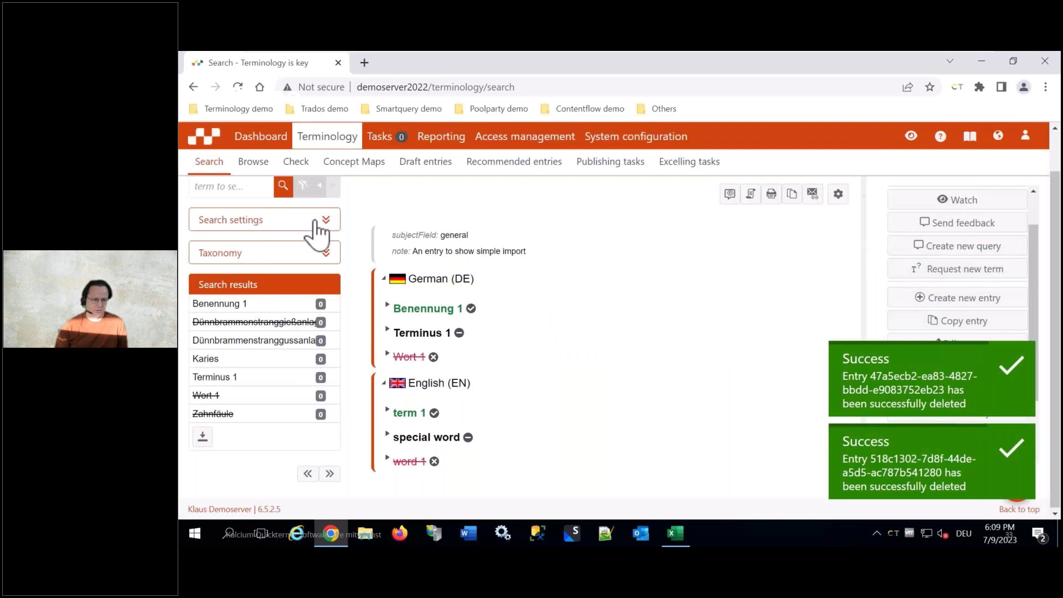
Refresh the search results and check the usageStatus of term 1 and special word in the merged entry
{"action": "left_click", "coordinate": [283, 187]}
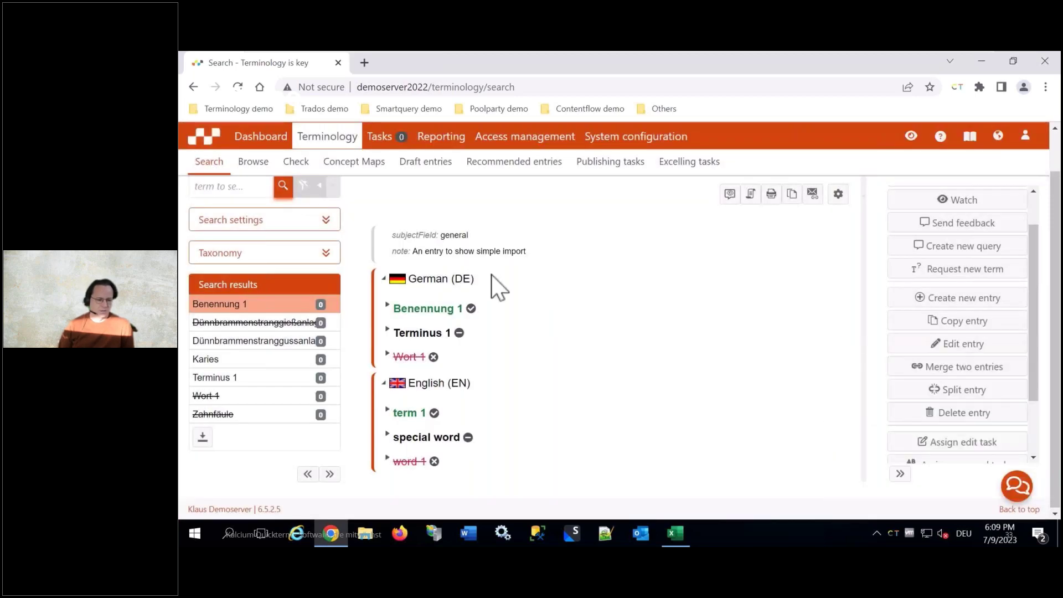
{"action": "left_click", "coordinate": [394, 415]}
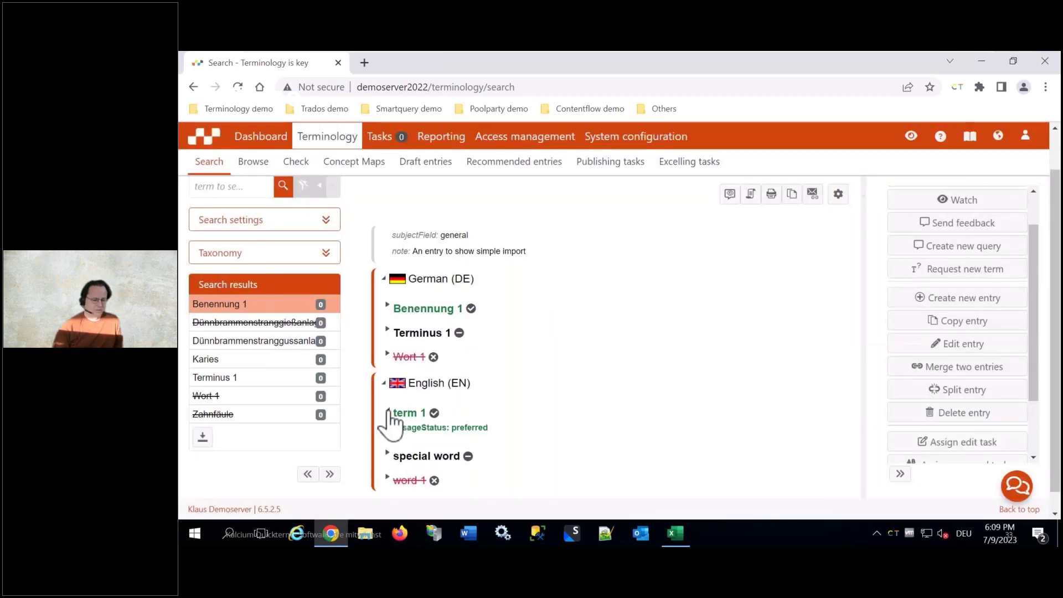
{"action": "left_click", "coordinate": [387, 456]}
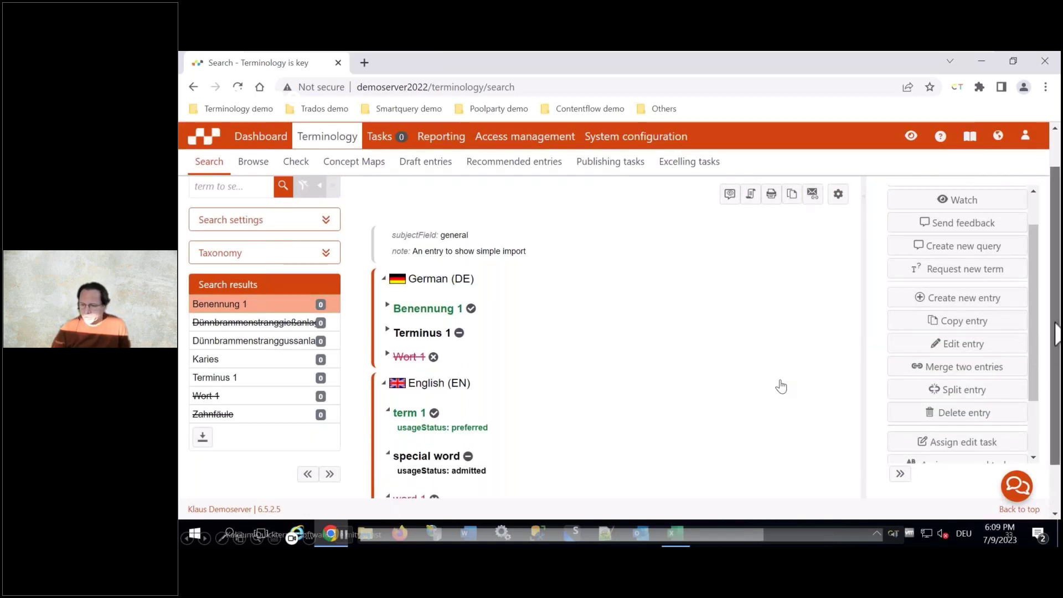
{"action": "scroll", "coordinate": [1055, 333], "scroll_direction": "down", "scroll_amount": 1}
{"action": "scroll", "coordinate": [781, 386], "scroll_direction": "down", "scroll_amount": 1}
{"action": "scroll", "coordinate": [1052, 280], "scroll_direction": "up", "scroll_amount": 4}
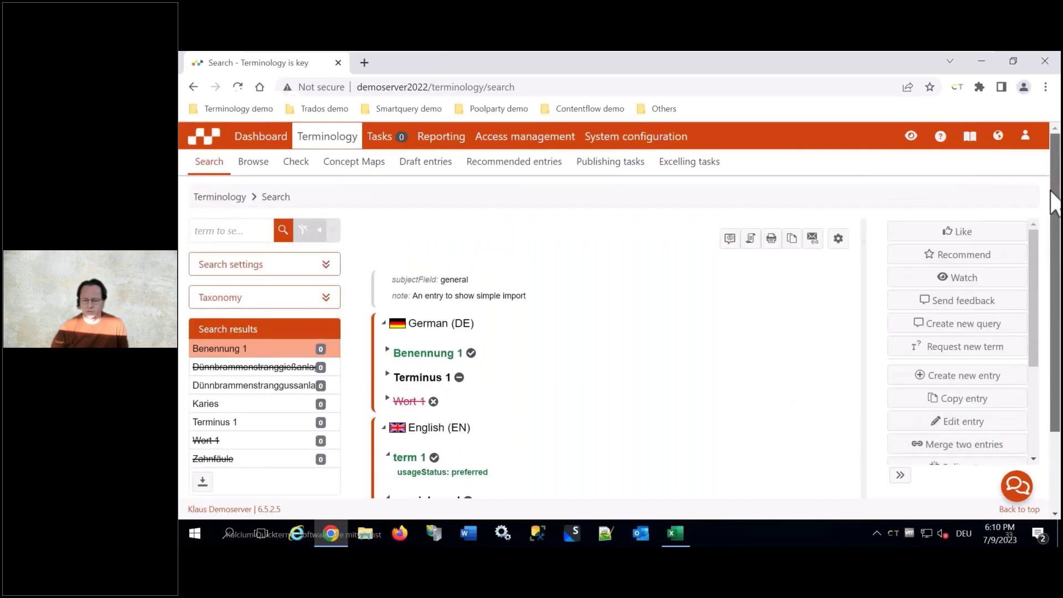
Open the merged Benennung 1 entry for editing and add an entry-level project field with the value 4711
{"action": "left_click", "coordinate": [969, 422]}
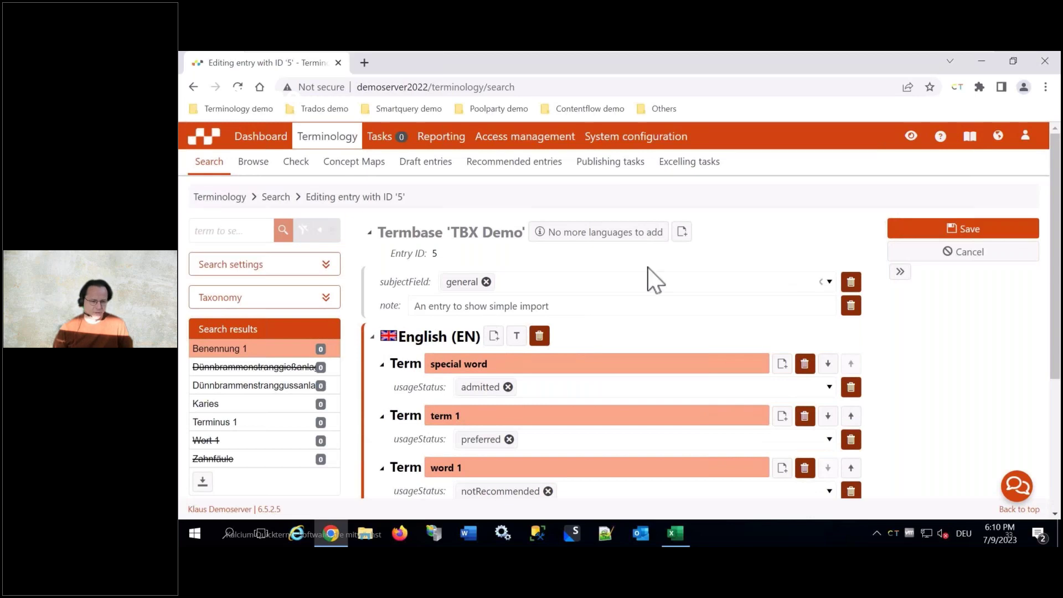
{"action": "left_click", "coordinate": [683, 233]}
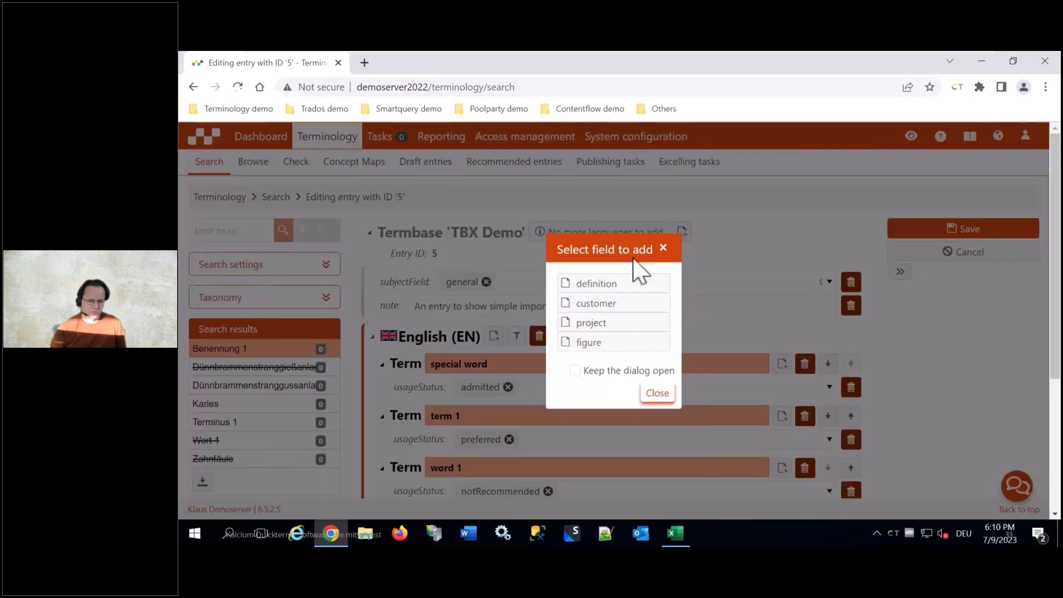
{"action": "left_click", "coordinate": [592, 324]}
{"action": "left_click", "coordinate": [466, 332]}
{"action": "type", "text": "47"}
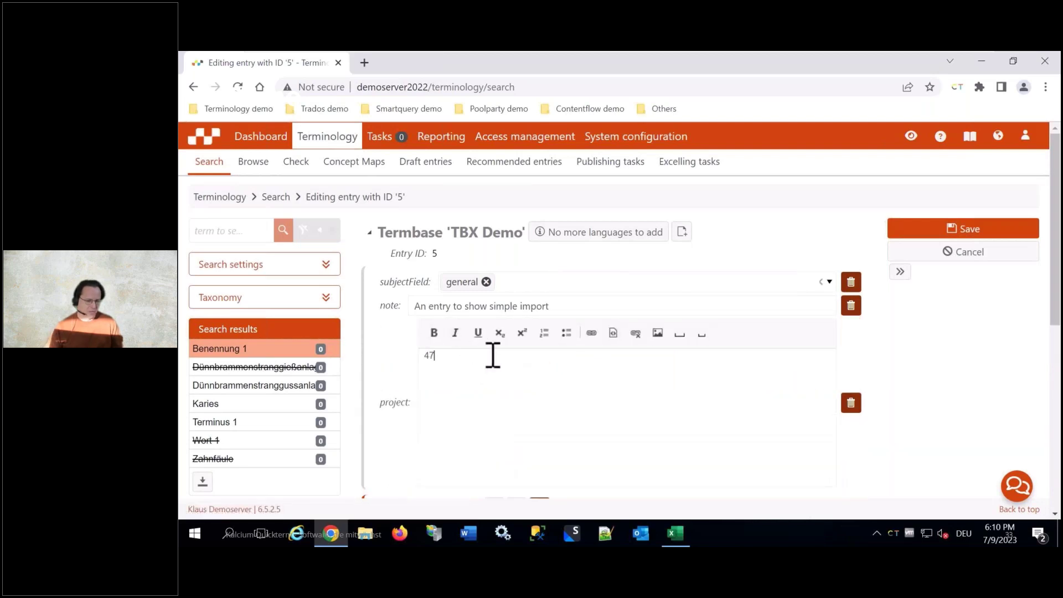
{"action": "type", "text": "11"}
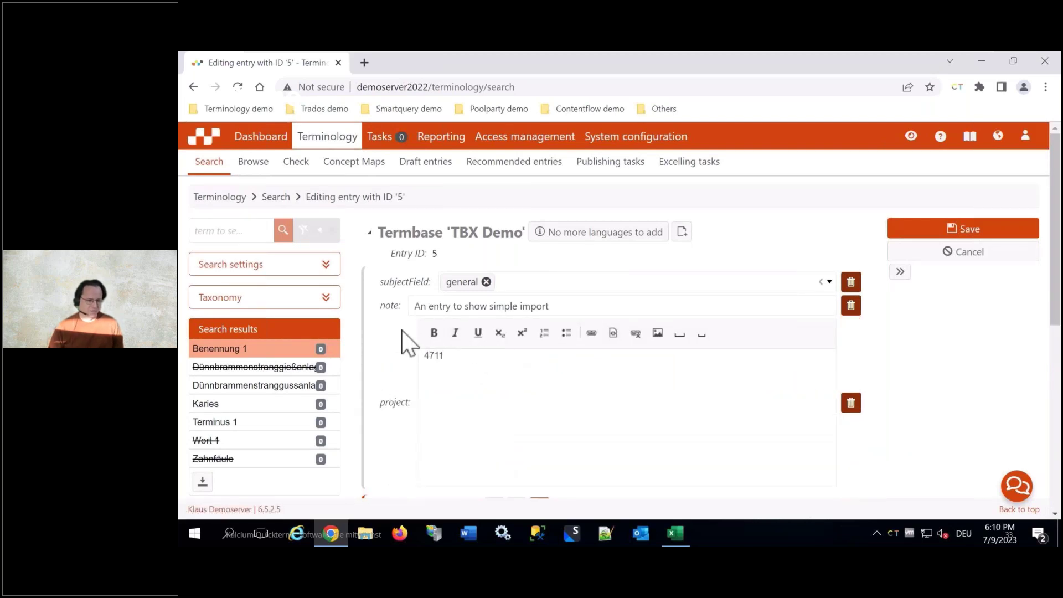
Add a workflowStatus field to the English language level of the entry and set it to final
{"action": "left_click", "coordinate": [405, 331]}
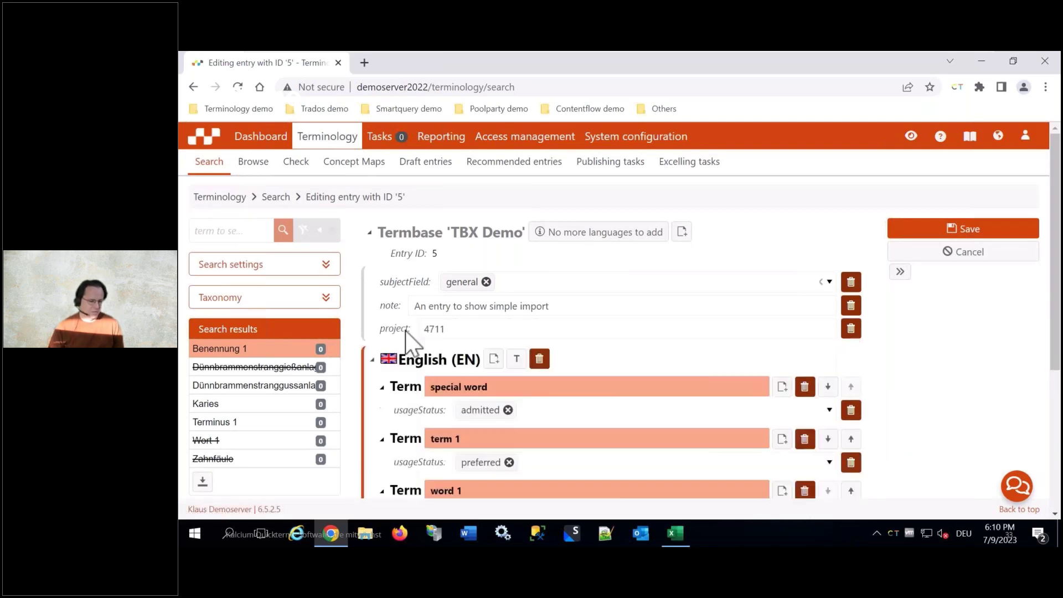
{"action": "left_click", "coordinate": [494, 360]}
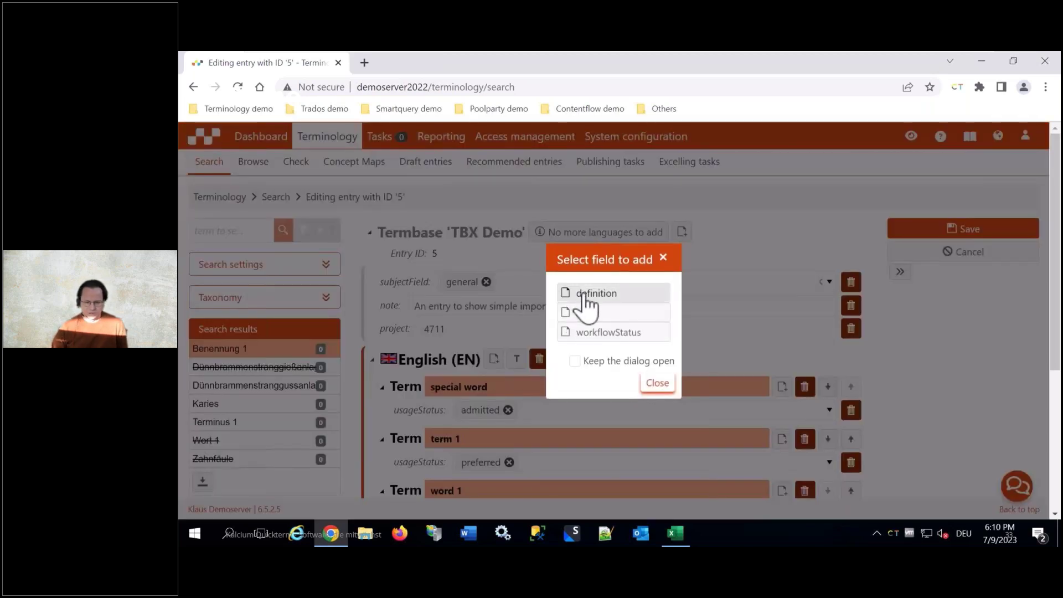
{"action": "left_click", "coordinate": [588, 334]}
{"action": "left_click", "coordinate": [485, 381]}
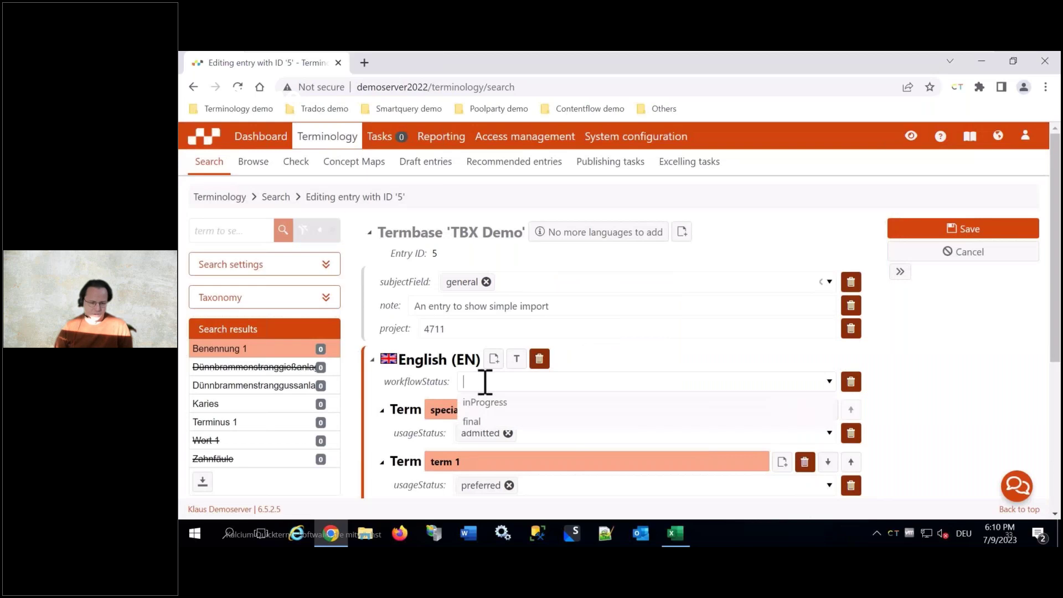
{"action": "left_click", "coordinate": [472, 422]}
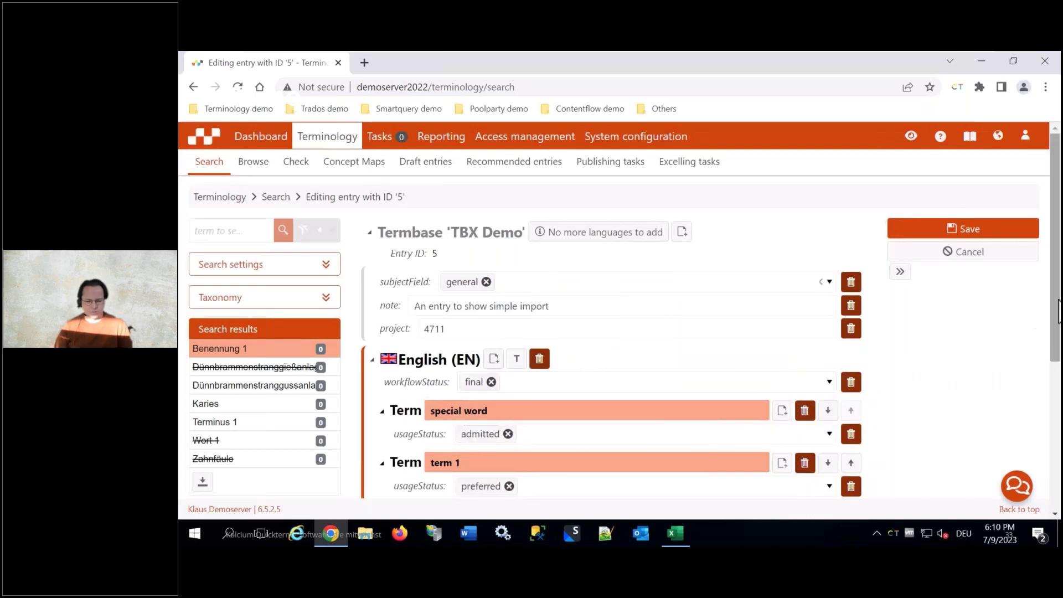
Move the English term 1 above special word and add a source field to it with the text Excel-import
{"action": "scroll", "coordinate": [1059, 321], "scroll_direction": "down", "scroll_amount": 2}
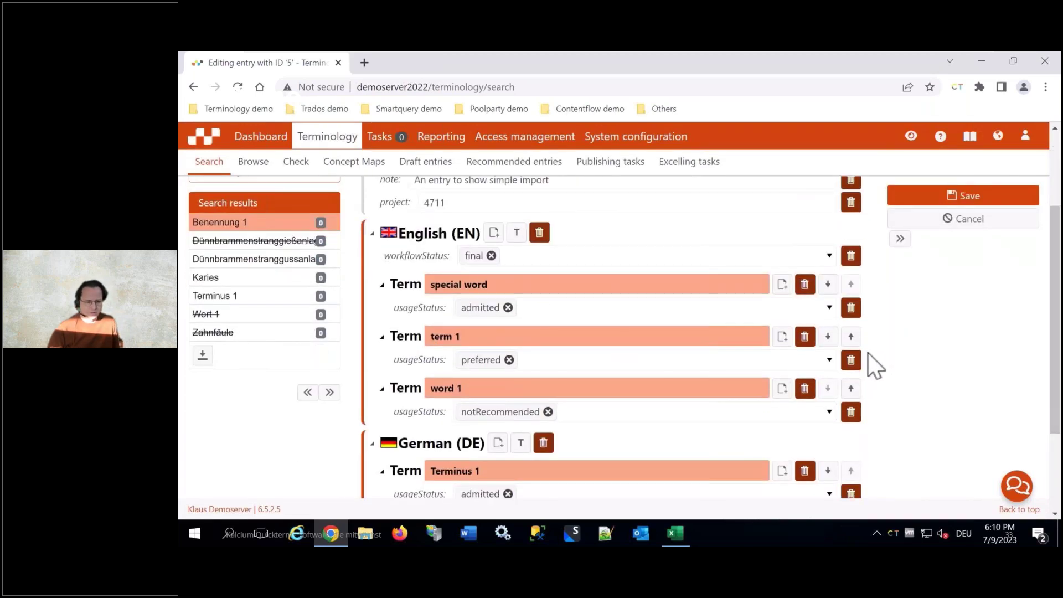
{"action": "left_click", "coordinate": [851, 337]}
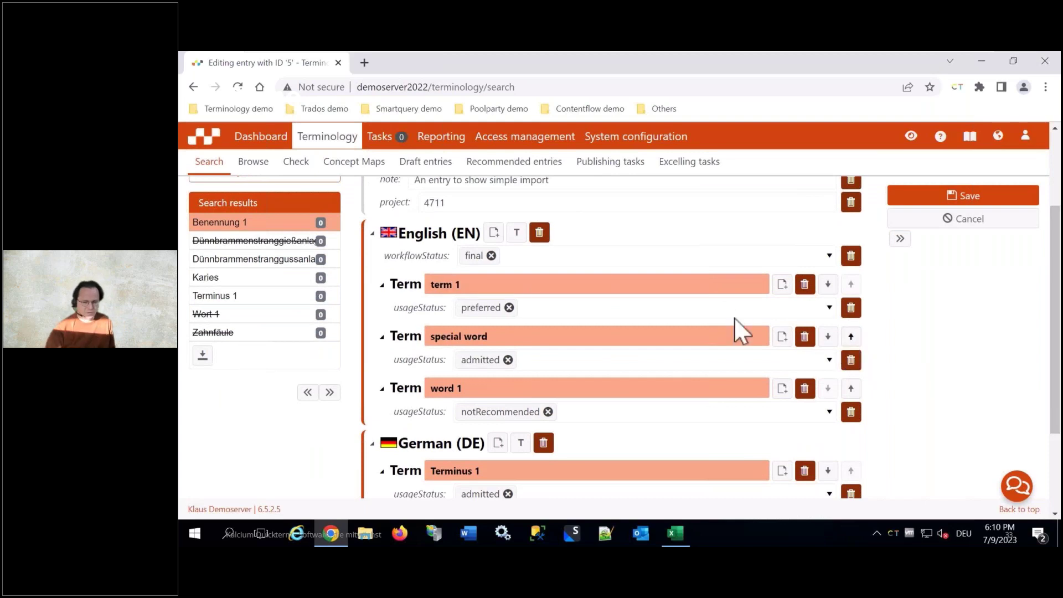
{"action": "left_click", "coordinate": [782, 284]}
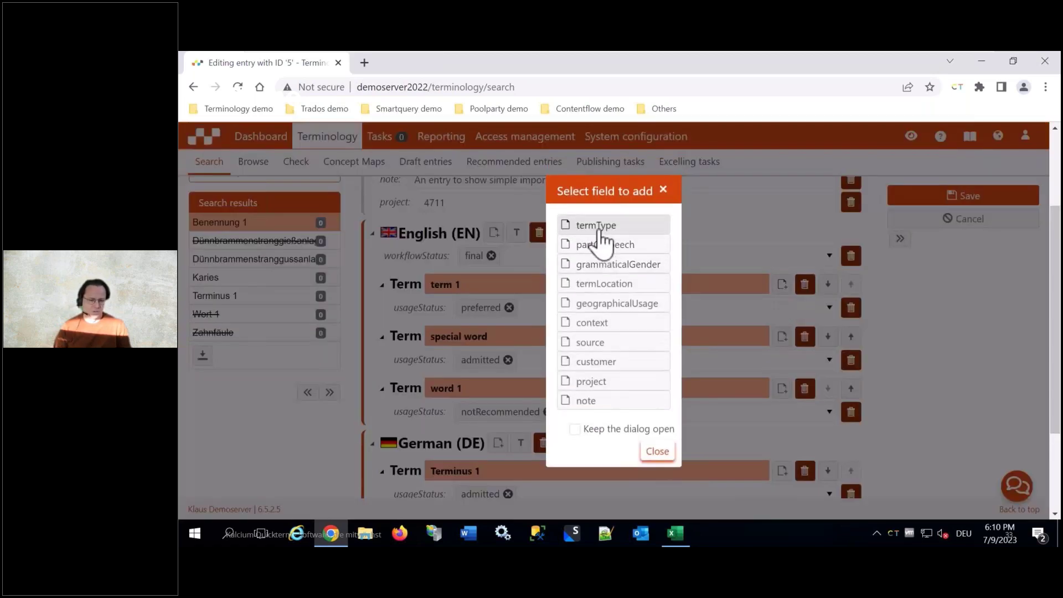
{"action": "left_click", "coordinate": [590, 343]}
{"action": "left_click", "coordinate": [491, 344]}
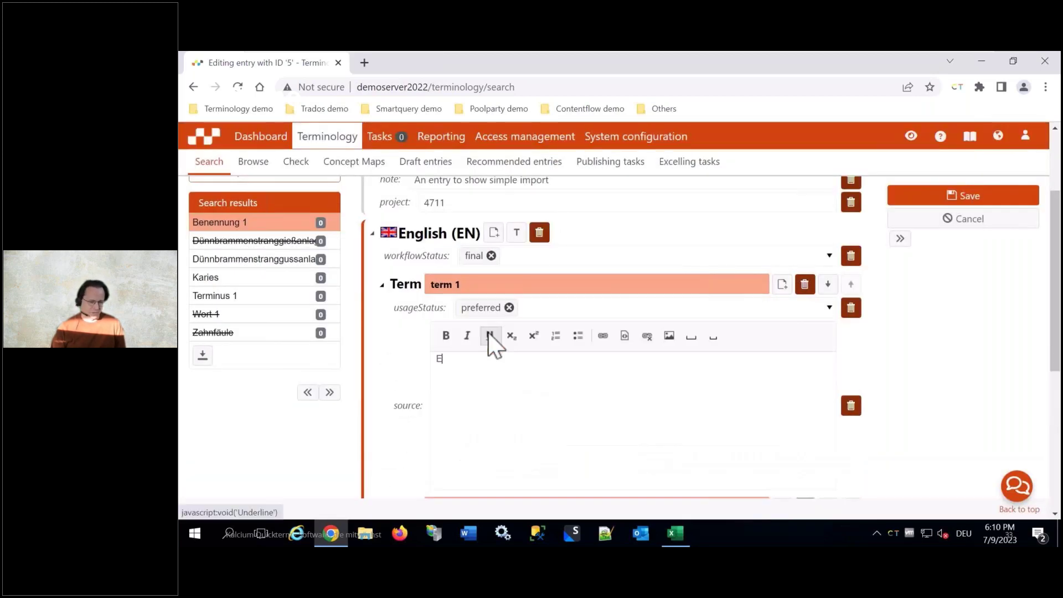
{"action": "type", "text": "Excel-import"}
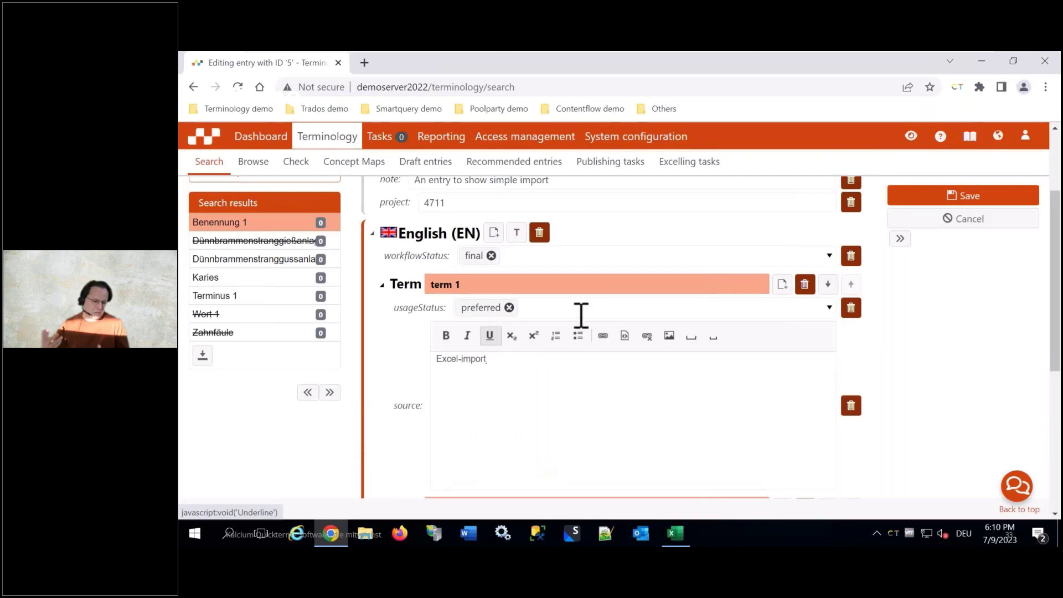
{"action": "left_click", "coordinate": [403, 363]}
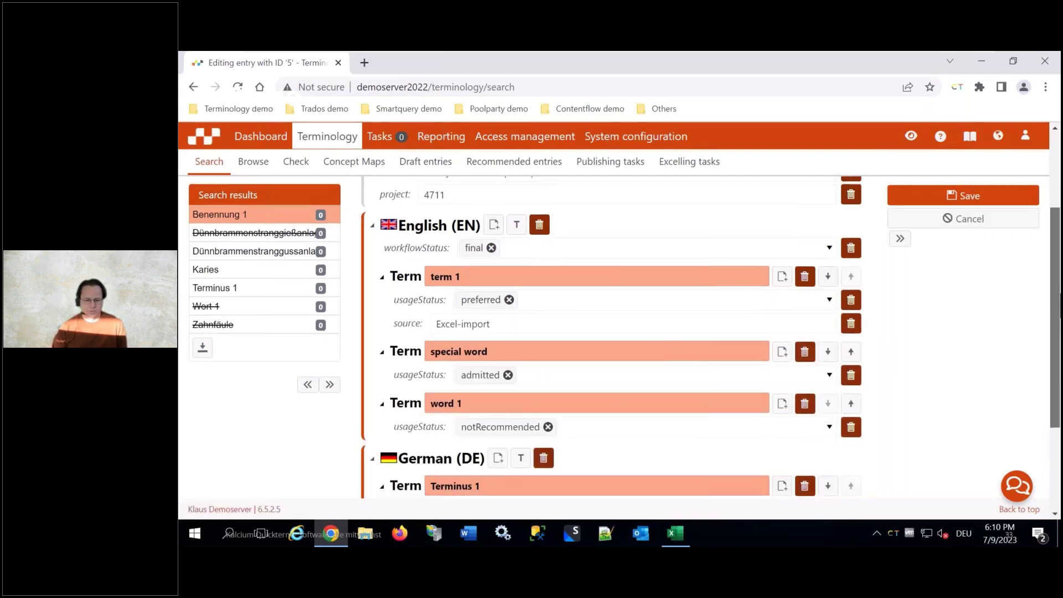
Review the rest of the edited entry and save it
{"action": "scroll", "coordinate": [620, 337], "scroll_direction": "down", "scroll_amount": 3}
{"action": "left_click_drag", "start_coordinate": [1055, 362], "coordinate": [1049, 207]}
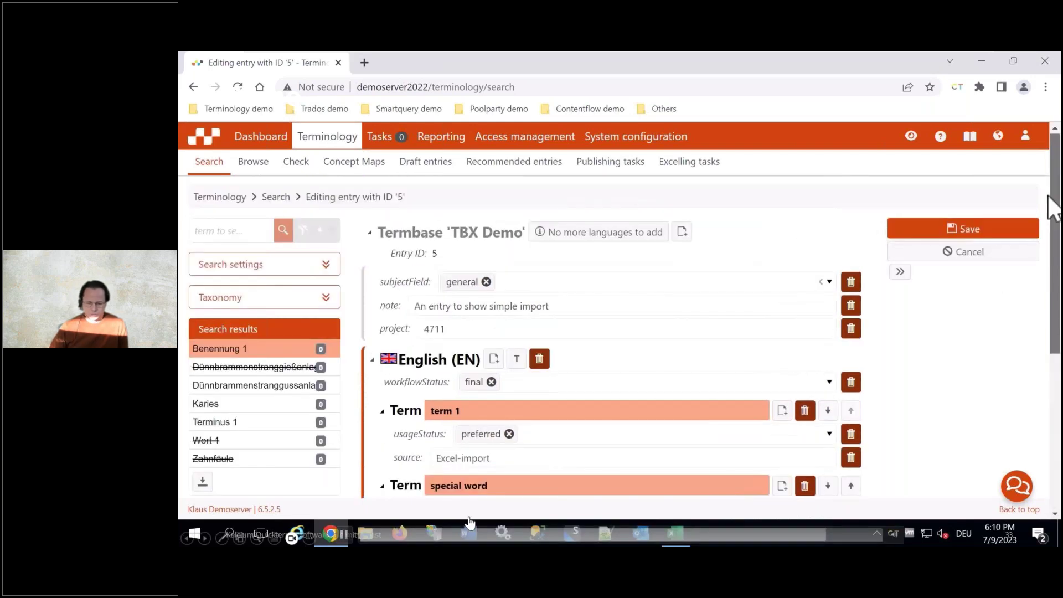
{"action": "left_click", "coordinate": [975, 233]}
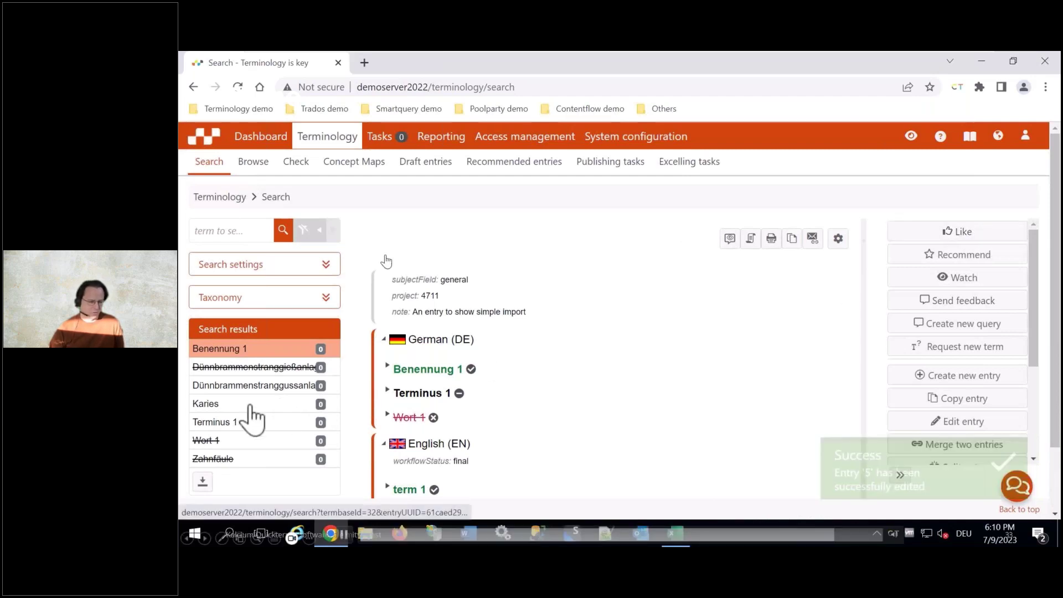
Open the Karies entry for editing and add a German definition field with the copied text about Zahnkaries
{"action": "left_click", "coordinate": [211, 406]}
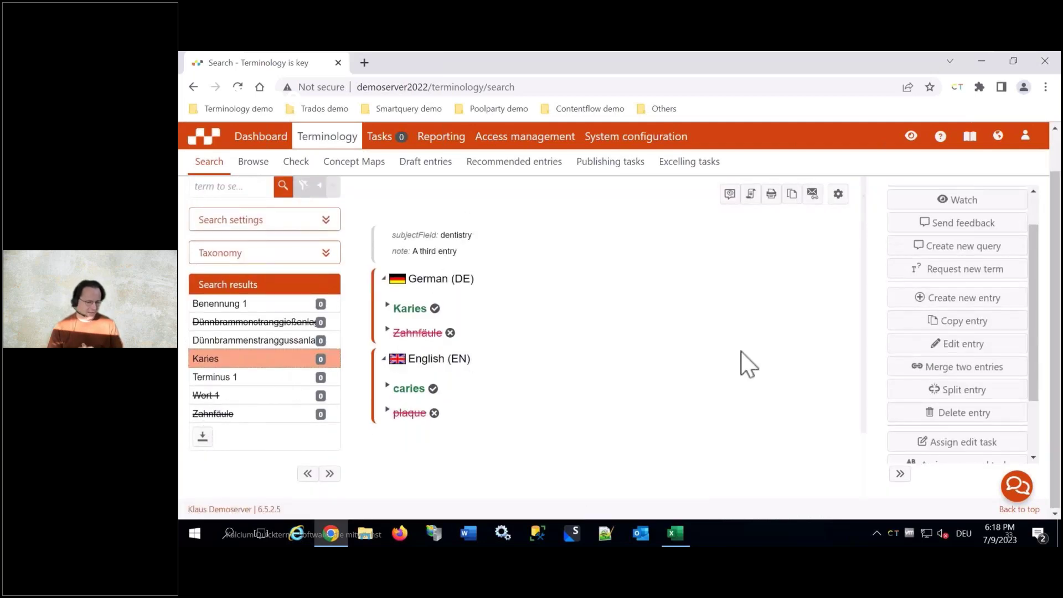
{"action": "left_click", "coordinate": [959, 346]}
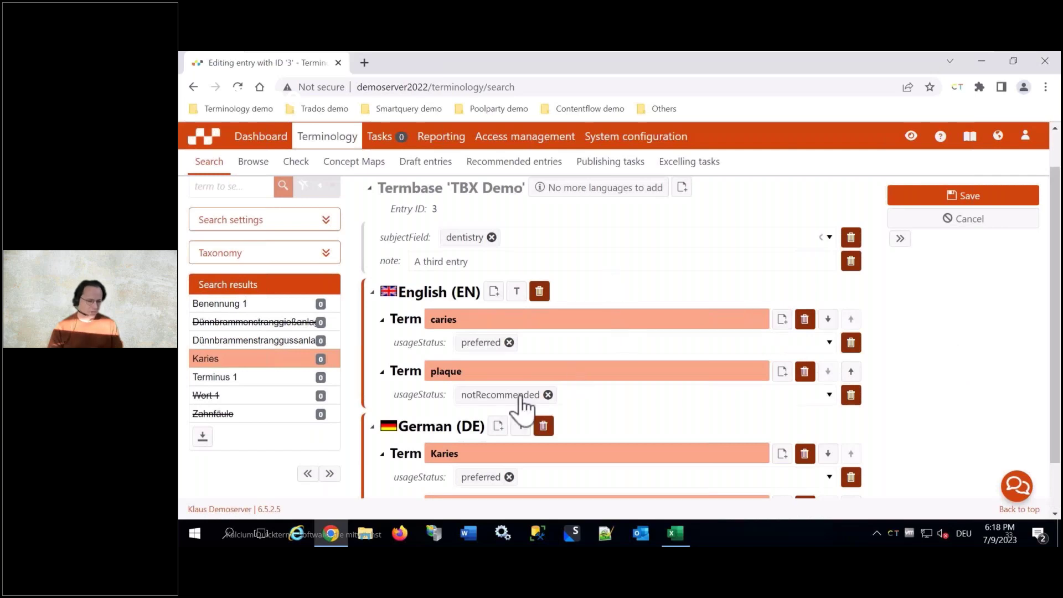
{"action": "left_click", "coordinate": [499, 426]}
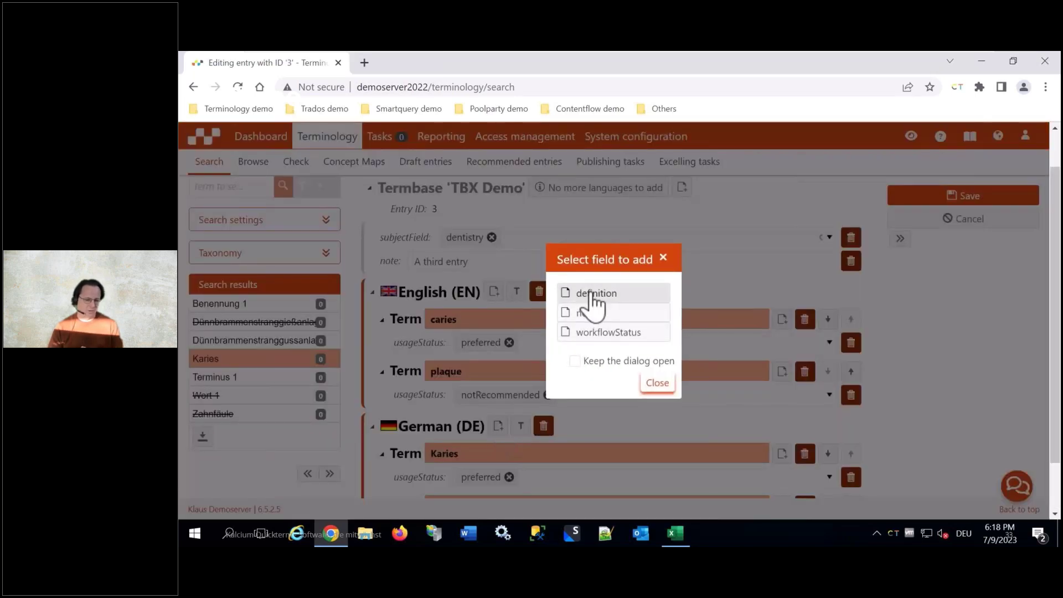
{"action": "left_click", "coordinate": [593, 293]}
{"action": "left_click", "coordinate": [458, 460]}
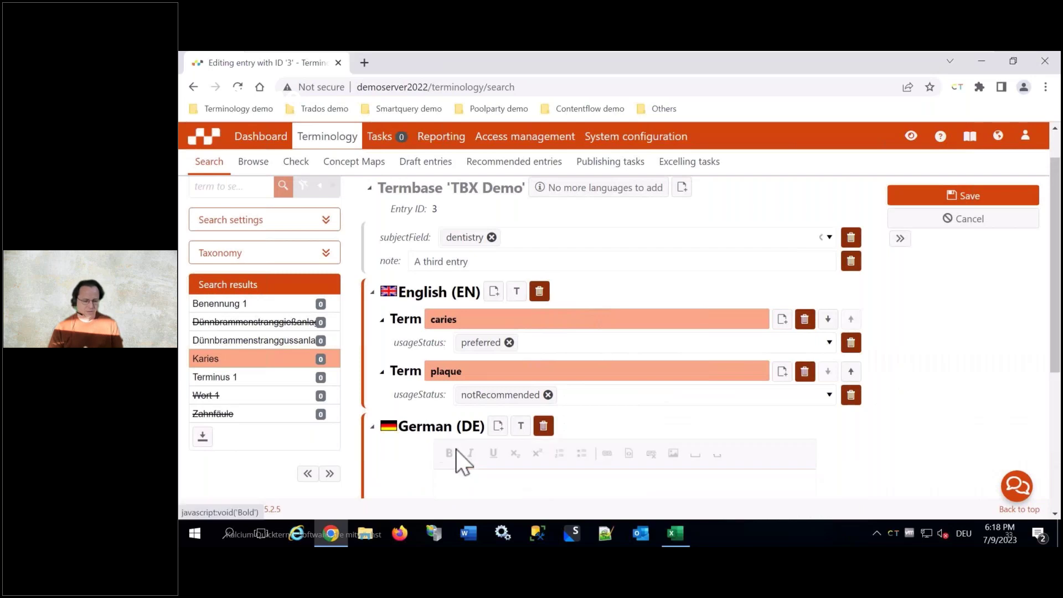
{"action": "key", "text": "ctrl+v"}
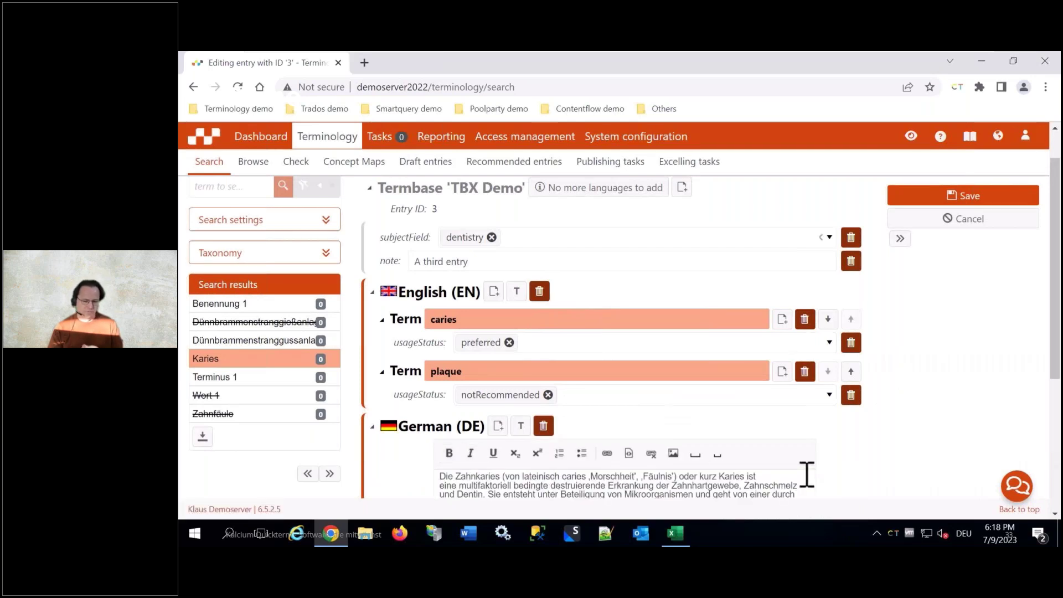
{"action": "left_click", "coordinate": [395, 457]}
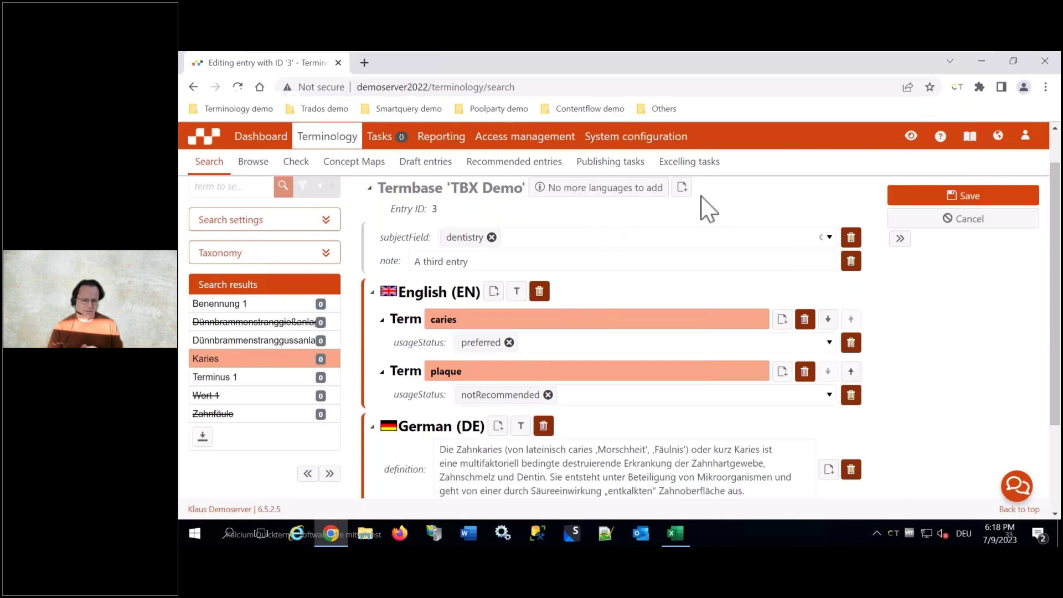
Add an entry-level figure field with the image ToothMontage3.jpg and save the Karies entry
{"action": "left_click", "coordinate": [682, 187]}
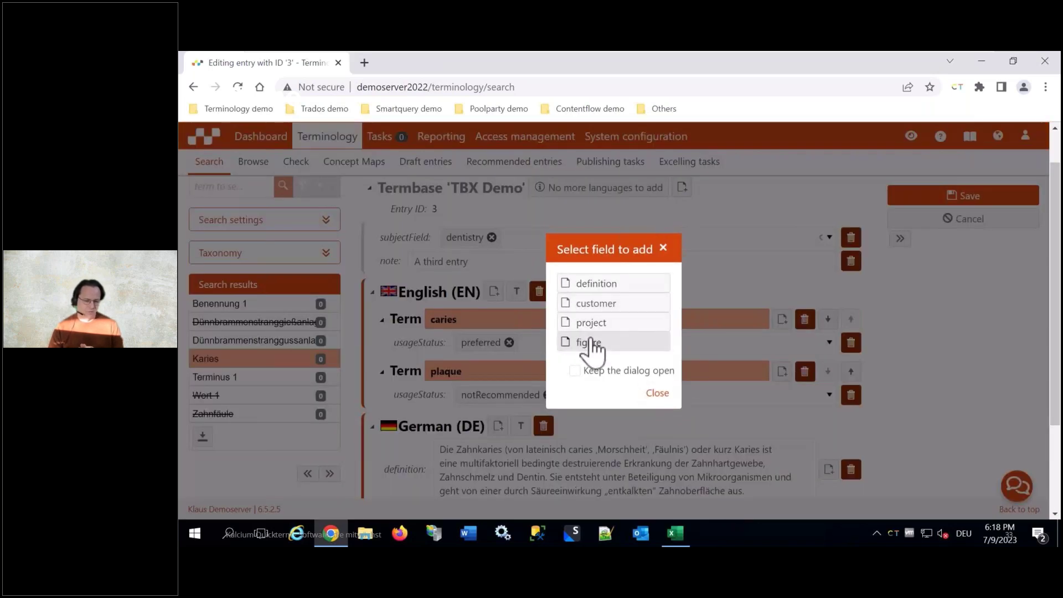
{"action": "left_click", "coordinate": [590, 343]}
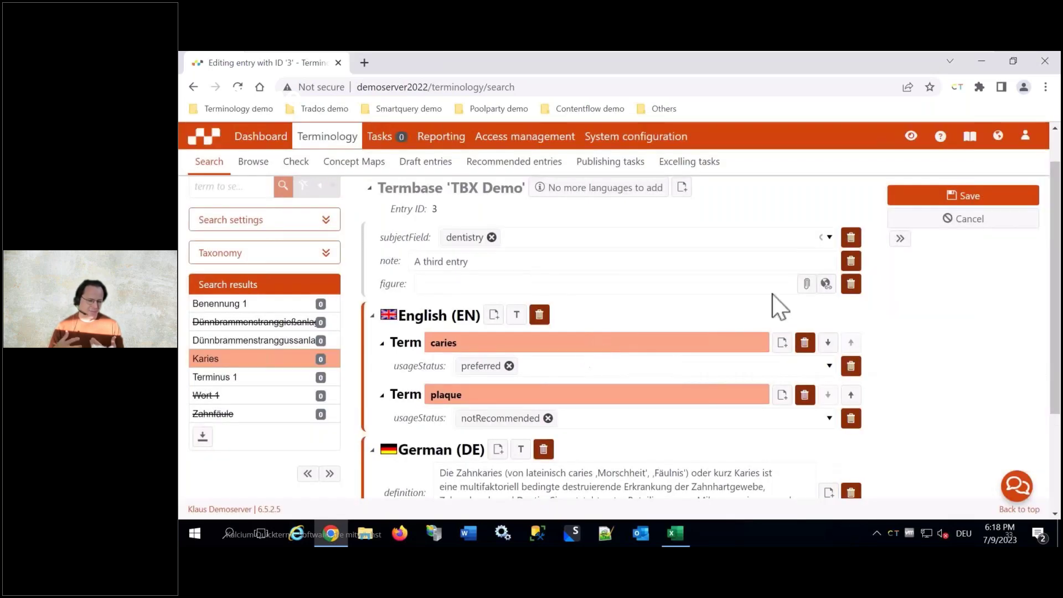
{"action": "left_click", "coordinate": [807, 285]}
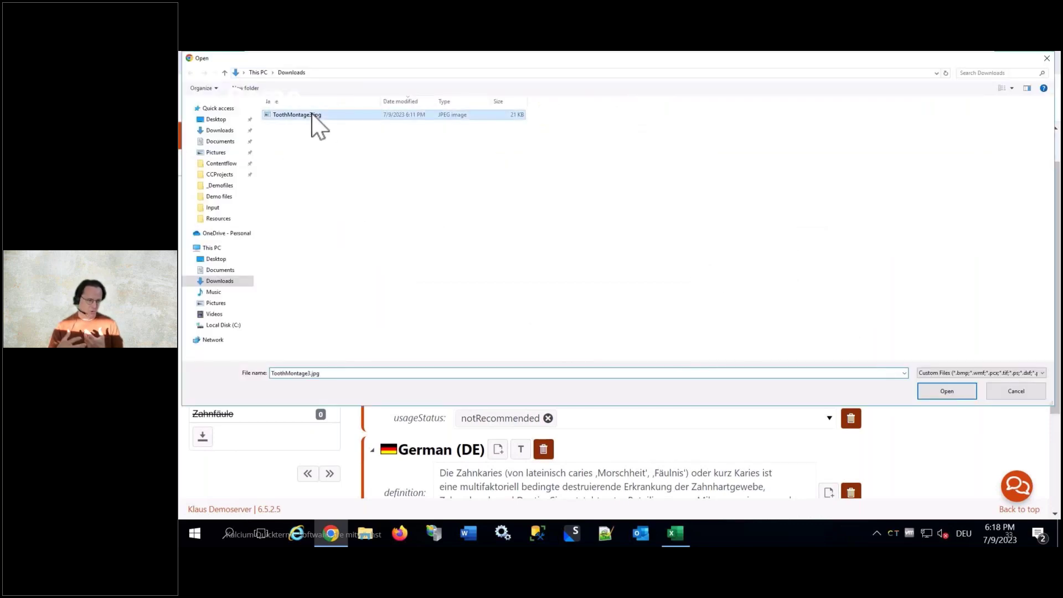
{"action": "double_click", "coordinate": [313, 115]}
{"action": "left_click", "coordinate": [964, 198]}
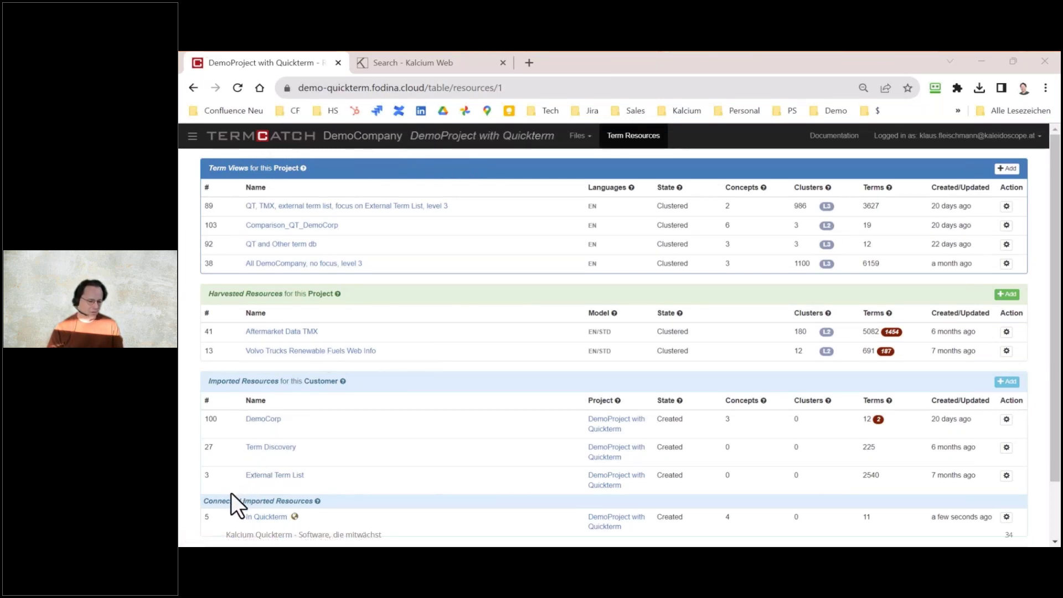
Open the In Quickterm resource in Term Catch and compare its terms with the listed entries in Kalcium Web, including hard disk
{"action": "left_click", "coordinate": [270, 517]}
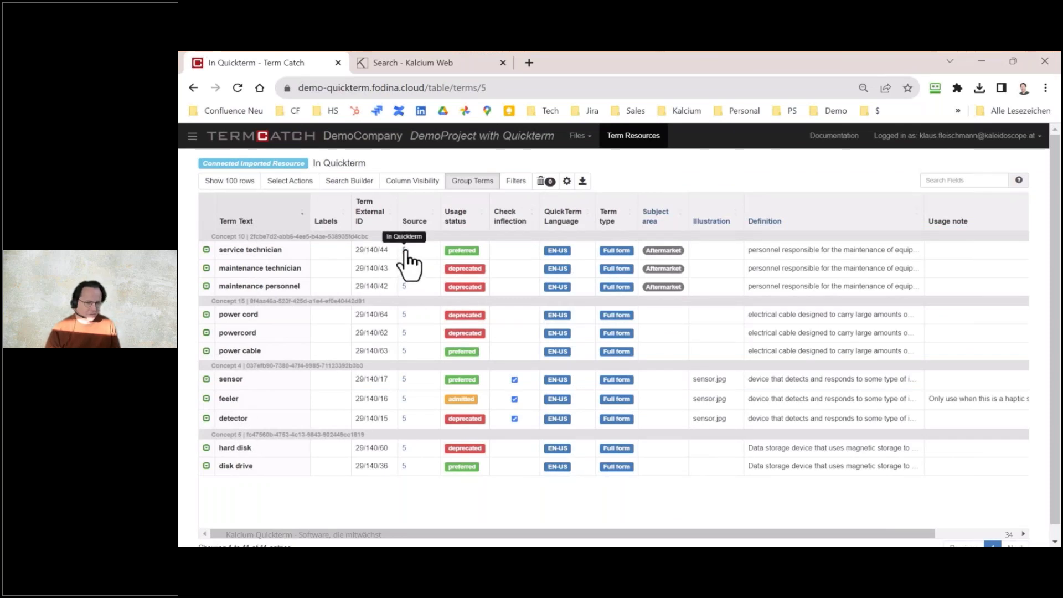
{"action": "left_click", "coordinate": [432, 69]}
{"action": "left_click", "coordinate": [302, 228]}
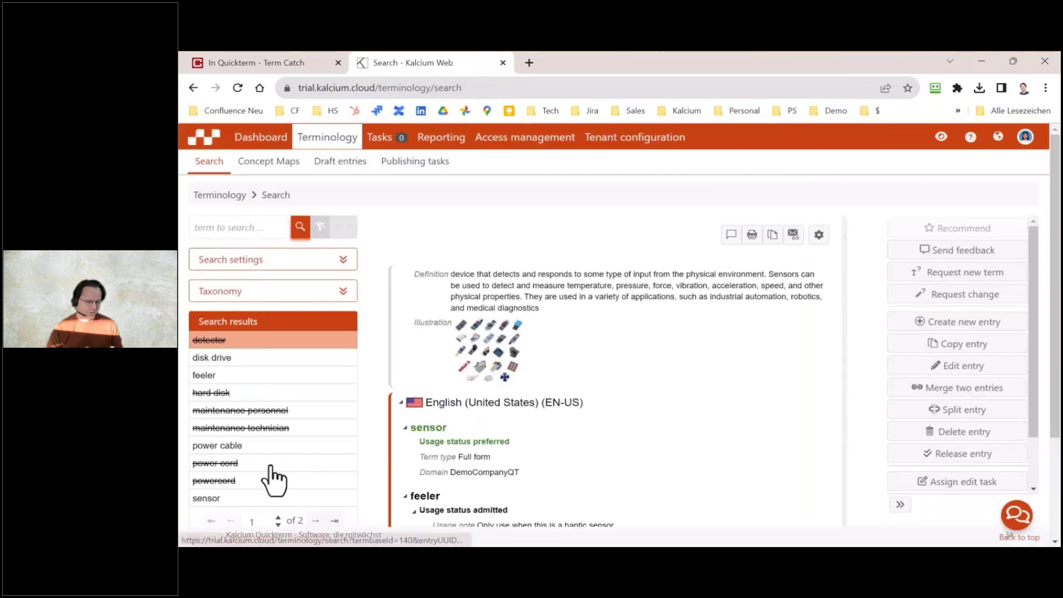
{"action": "left_click", "coordinate": [228, 393]}
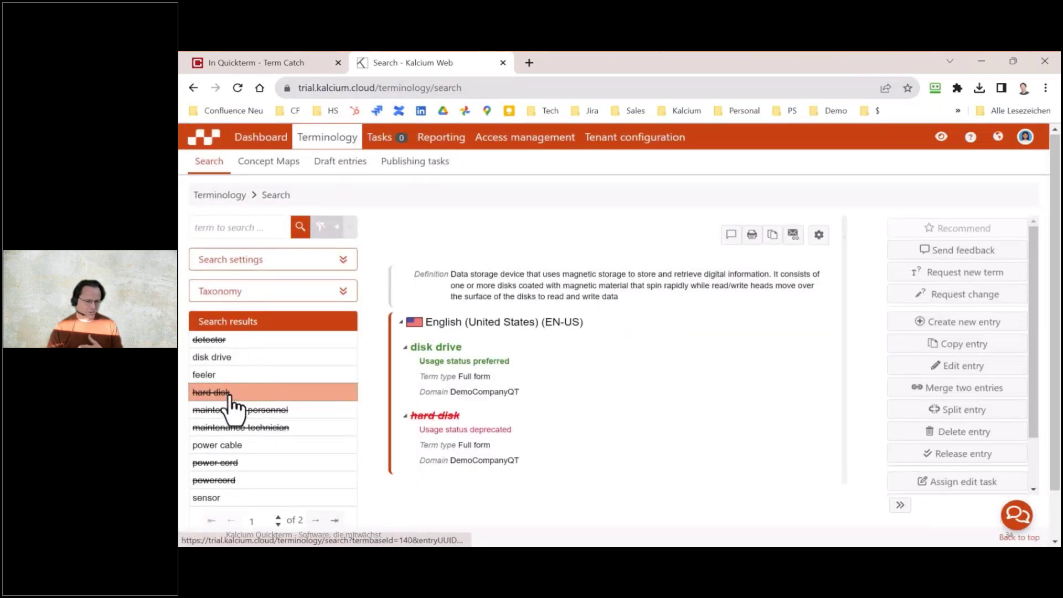
{"action": "left_click", "coordinate": [287, 60]}
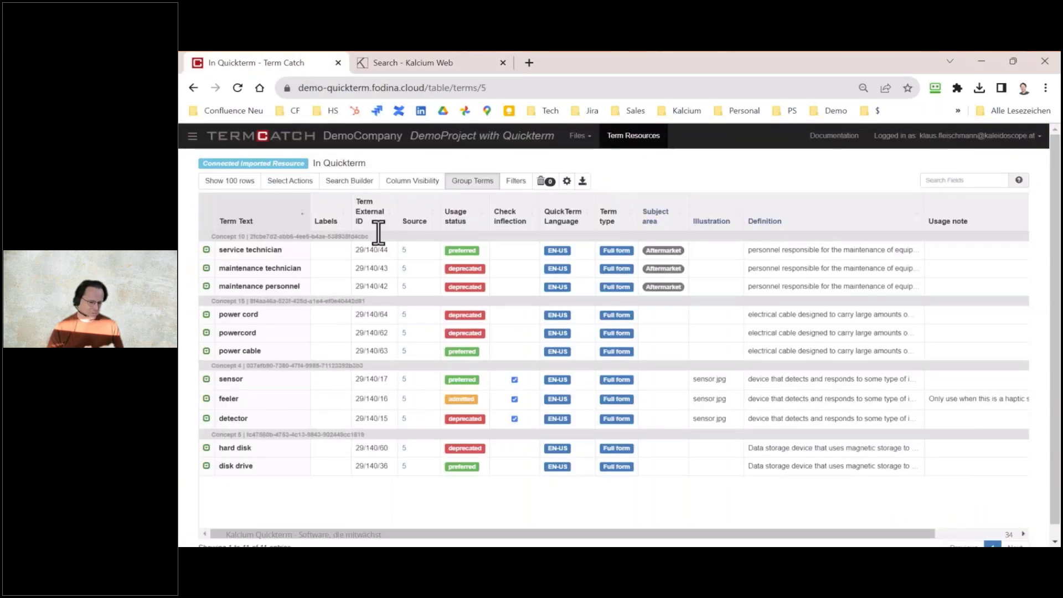
Open the harvested resource Aftermarket Data TMX from the DemoProject with Quickterm resources and group its terms into clusters
{"action": "left_click", "coordinate": [481, 143]}
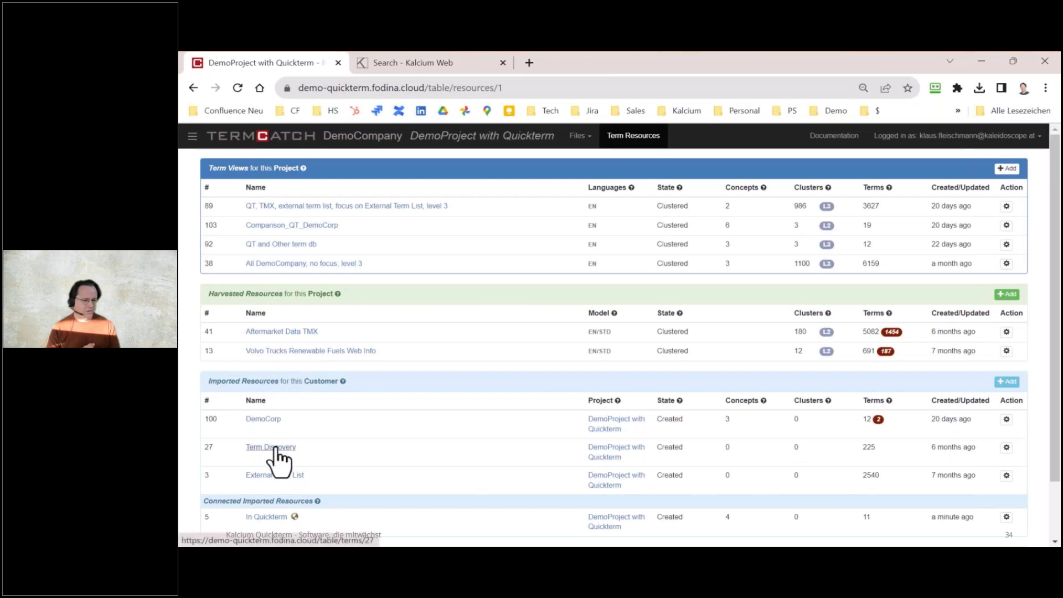
{"action": "left_click_drag", "start_coordinate": [209, 294], "coordinate": [257, 299]}
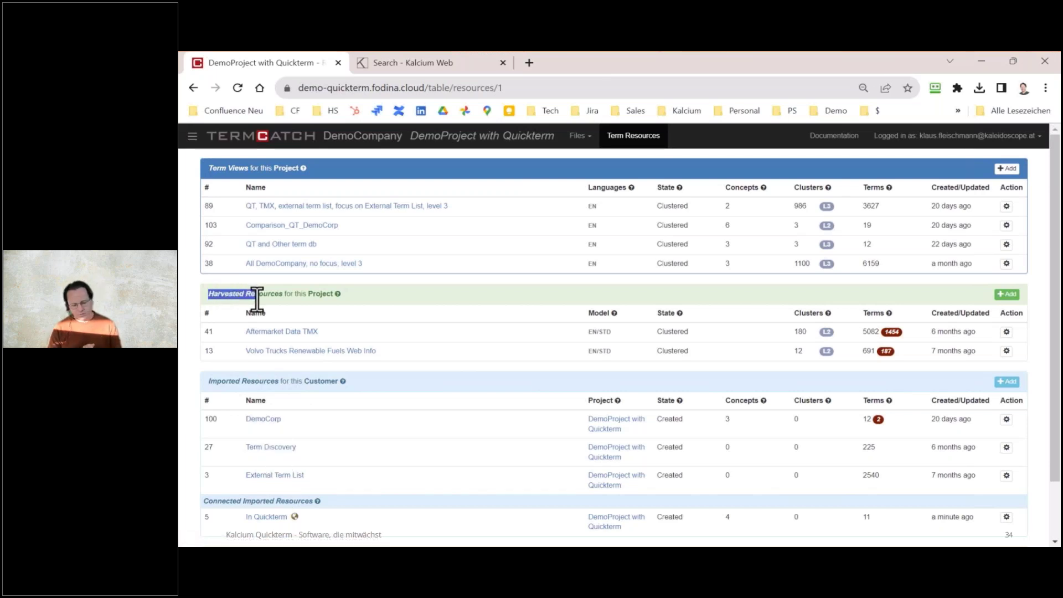
{"action": "left_click", "coordinate": [278, 332]}
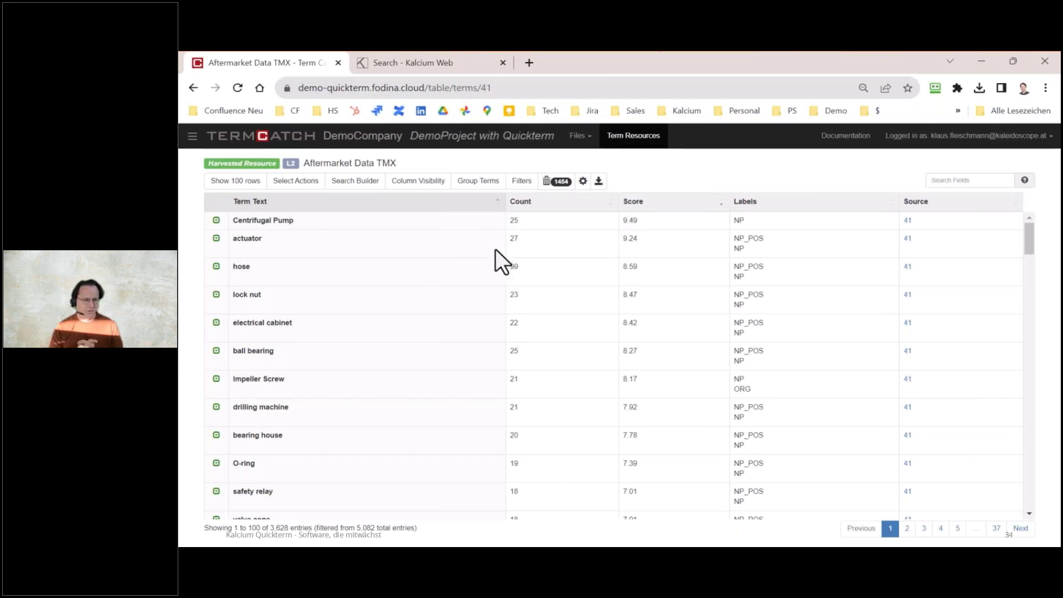
{"action": "left_click", "coordinate": [477, 183]}
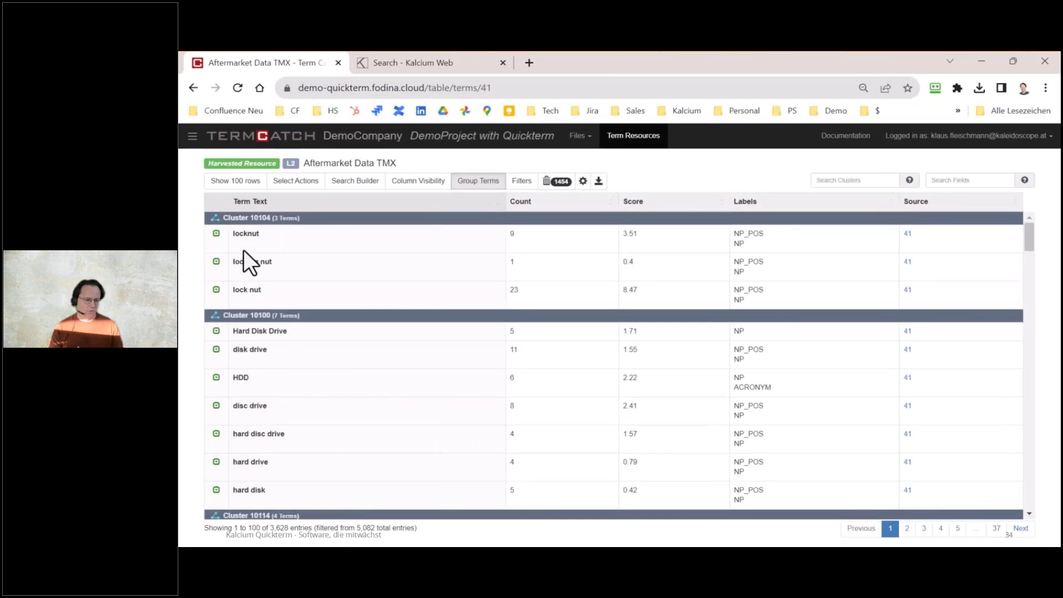
{"action": "scroll", "coordinate": [243, 284], "scroll_direction": "down", "scroll_amount": 2}
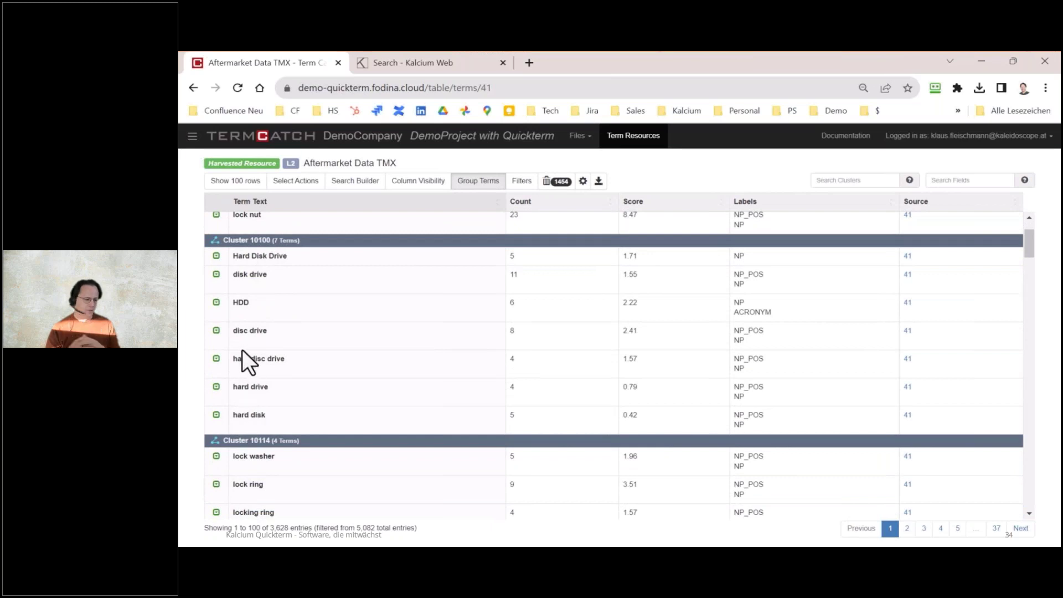
Inspect the cluster graph of Cluster 10100 and its edge between hard drive and HDD, leaving it without saving
{"action": "left_click", "coordinate": [233, 241]}
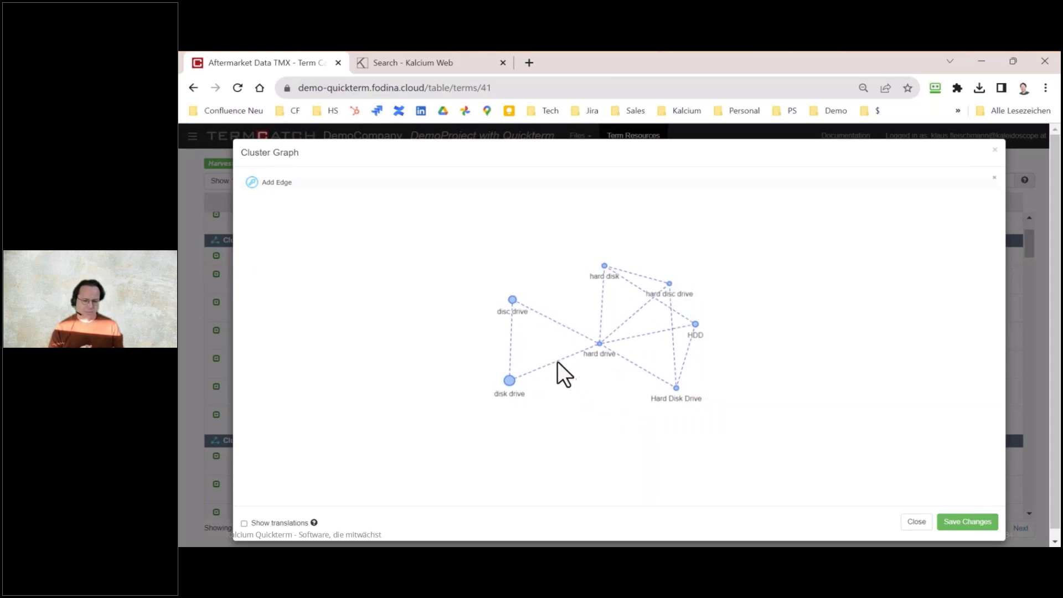
{"action": "left_click", "coordinate": [650, 333]}
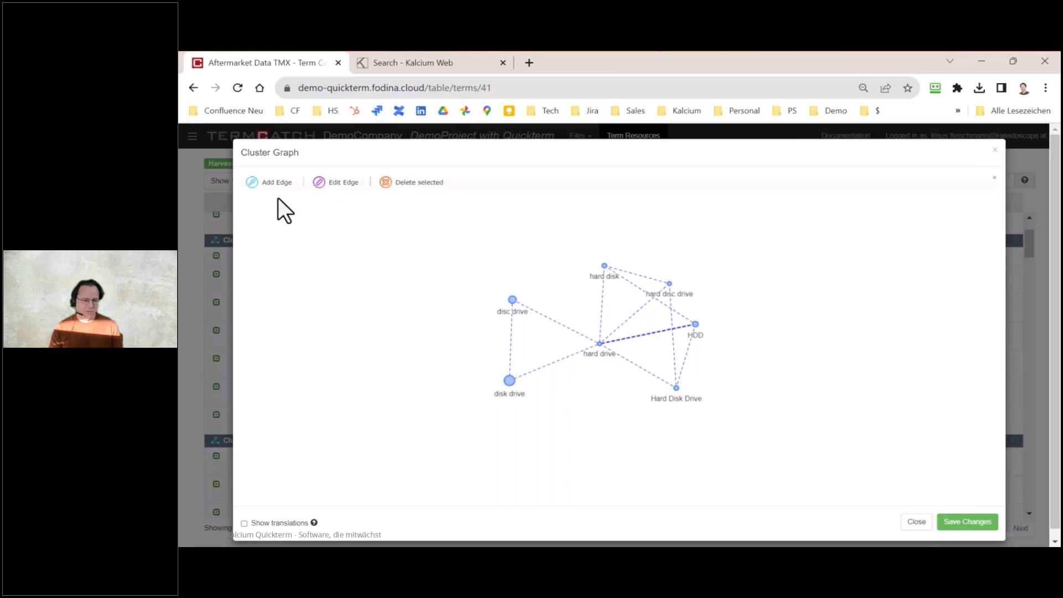
{"action": "left_click", "coordinate": [915, 521]}
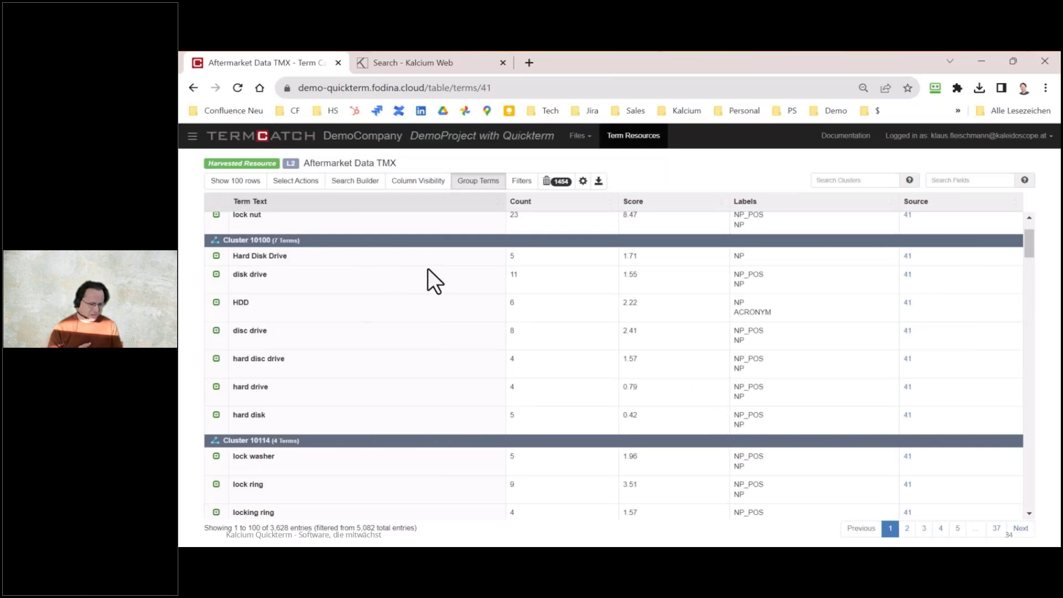
{"action": "scroll", "coordinate": [428, 270], "scroll_direction": "up", "scroll_amount": 1}
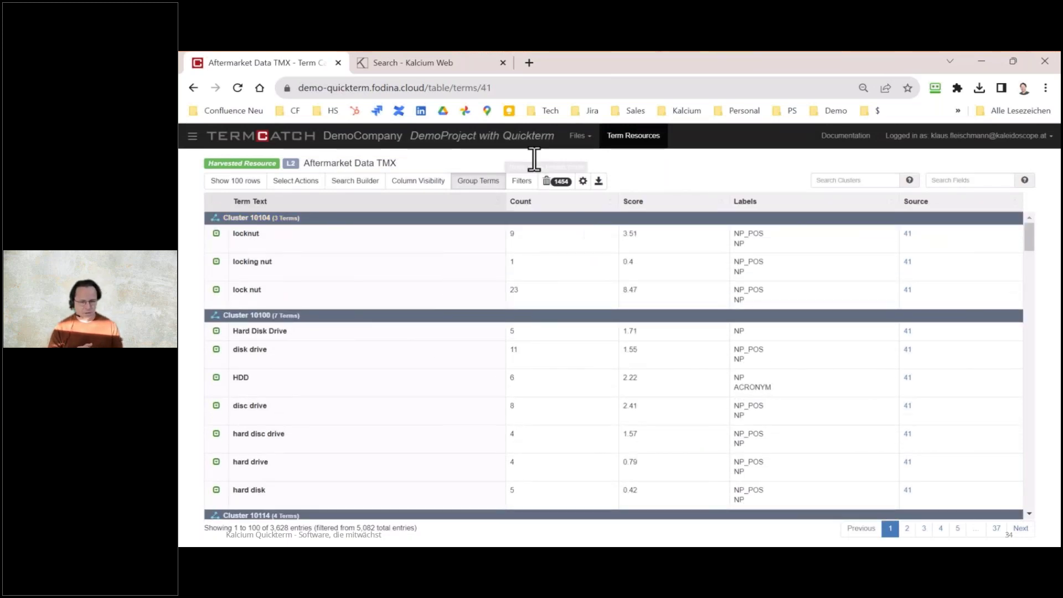
Start a new term view in DemoProject with Quickterm and enter the presenter's first name as its name
{"action": "left_click", "coordinate": [517, 139]}
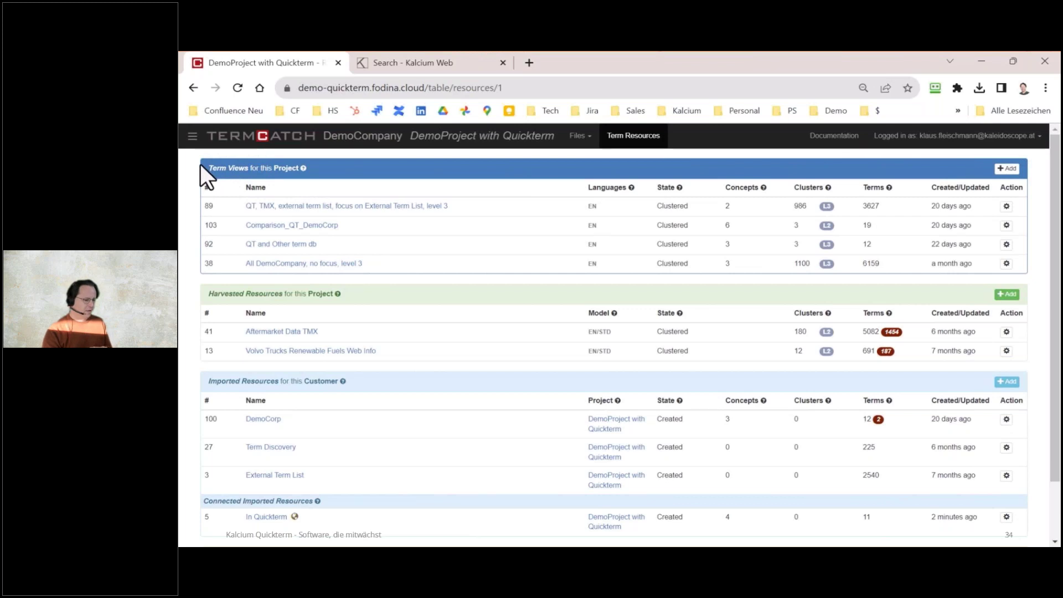
{"action": "left_click", "coordinate": [1008, 168]}
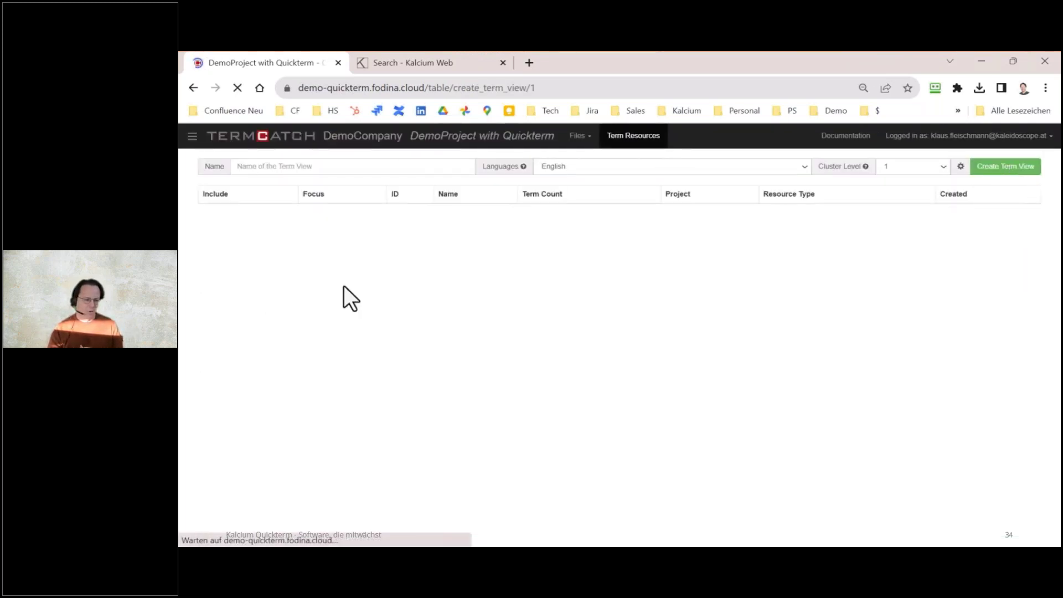
{"action": "left_click", "coordinate": [299, 167]}
{"action": "type", "text": "Klaus"}
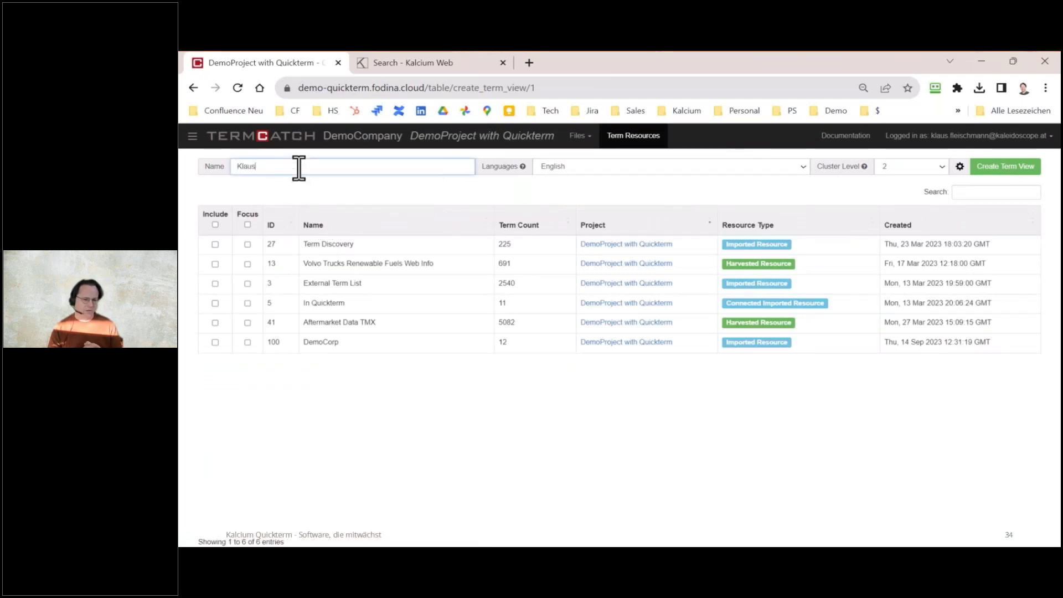
Include Term Discovery, External Term List, In Quickterm and Aftermarket Data TMX in the term view, with the focus on In Quickterm
{"action": "left_click", "coordinate": [215, 244]}
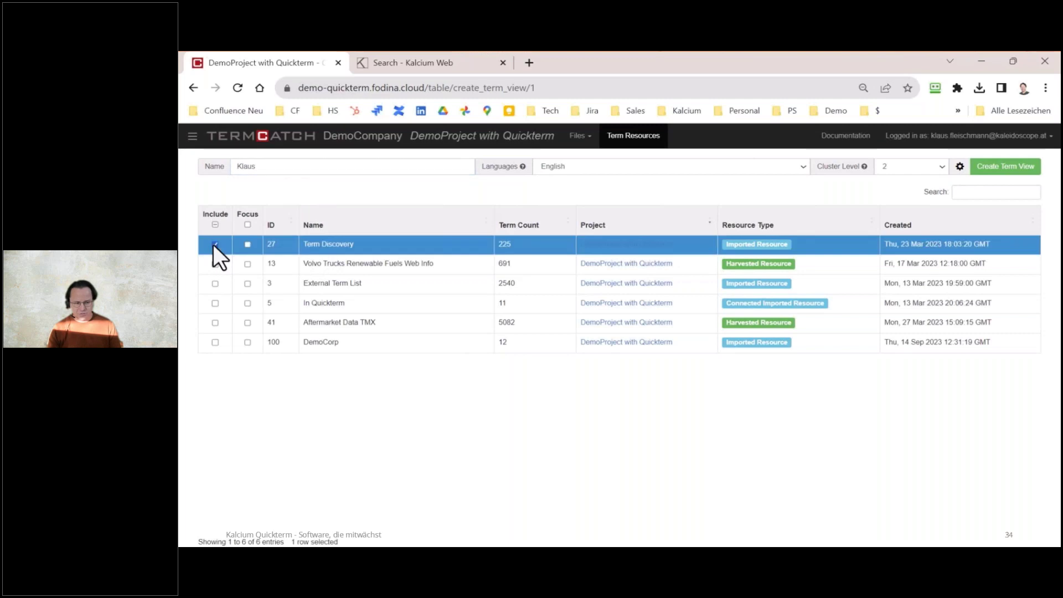
{"action": "left_click", "coordinate": [215, 284]}
{"action": "left_click", "coordinate": [215, 303]}
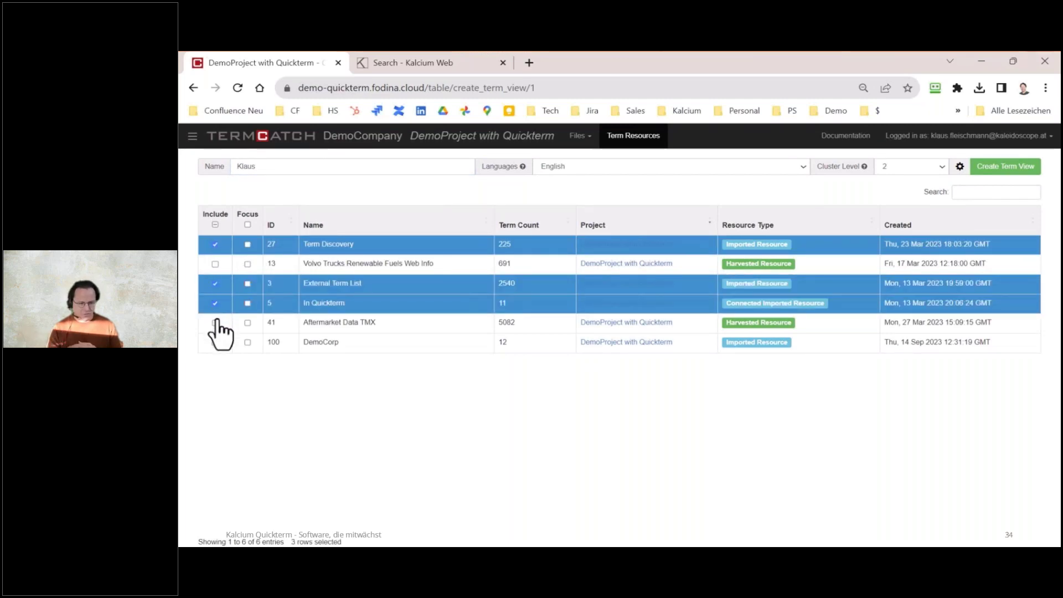
{"action": "left_click", "coordinate": [216, 322]}
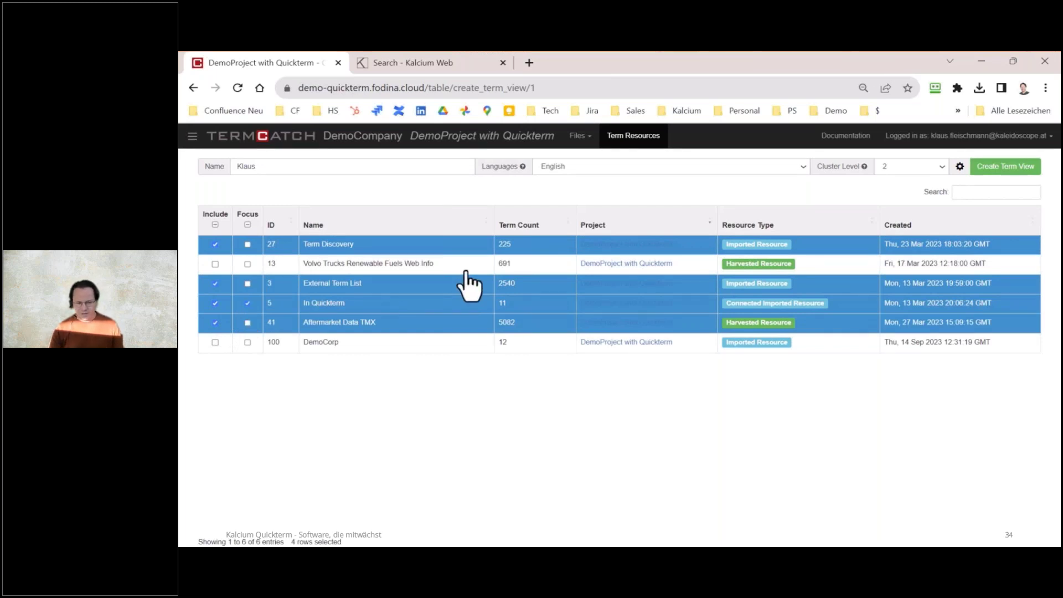
Set the cluster level to 3 and create the term view
{"action": "left_click", "coordinate": [945, 166]}
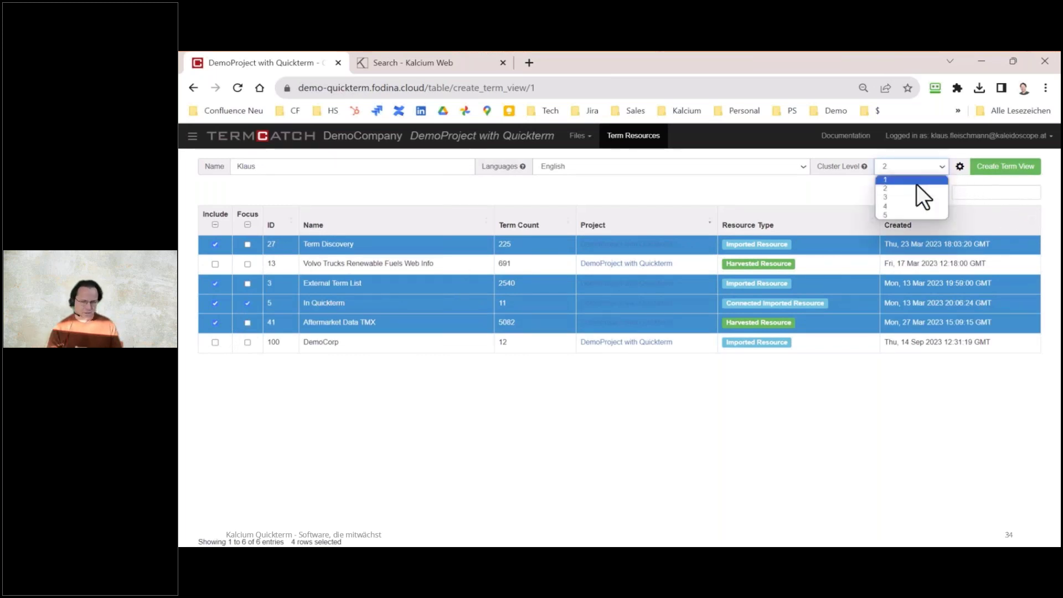
{"action": "left_click", "coordinate": [908, 198]}
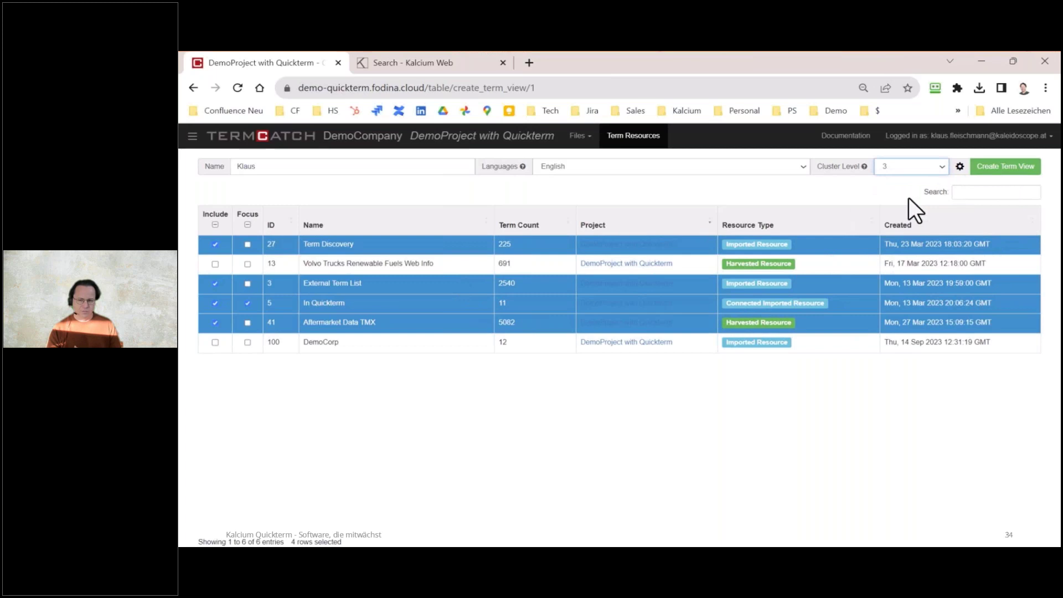
{"action": "left_click", "coordinate": [1008, 169]}
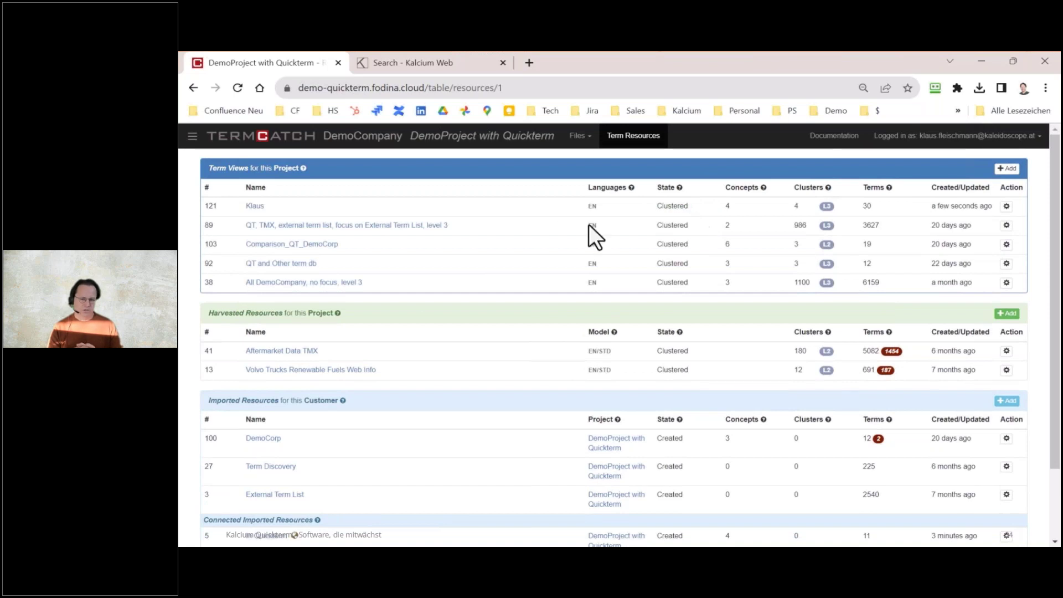
Open the newly created term view and open the existing disk drive concept in Cluster 21804 for editing
{"action": "left_click", "coordinate": [254, 207]}
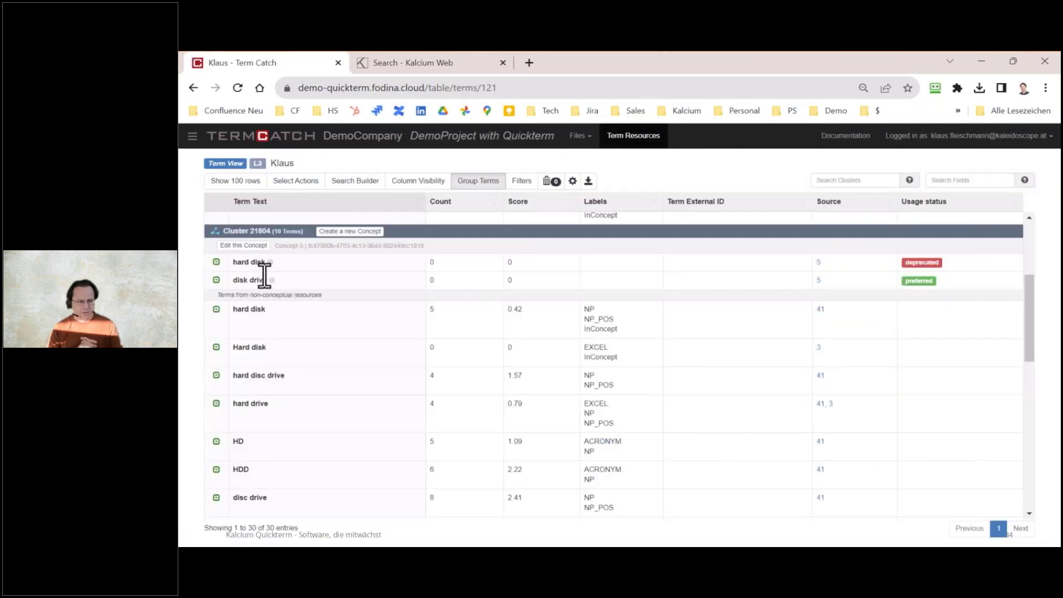
{"action": "left_click", "coordinate": [242, 245]}
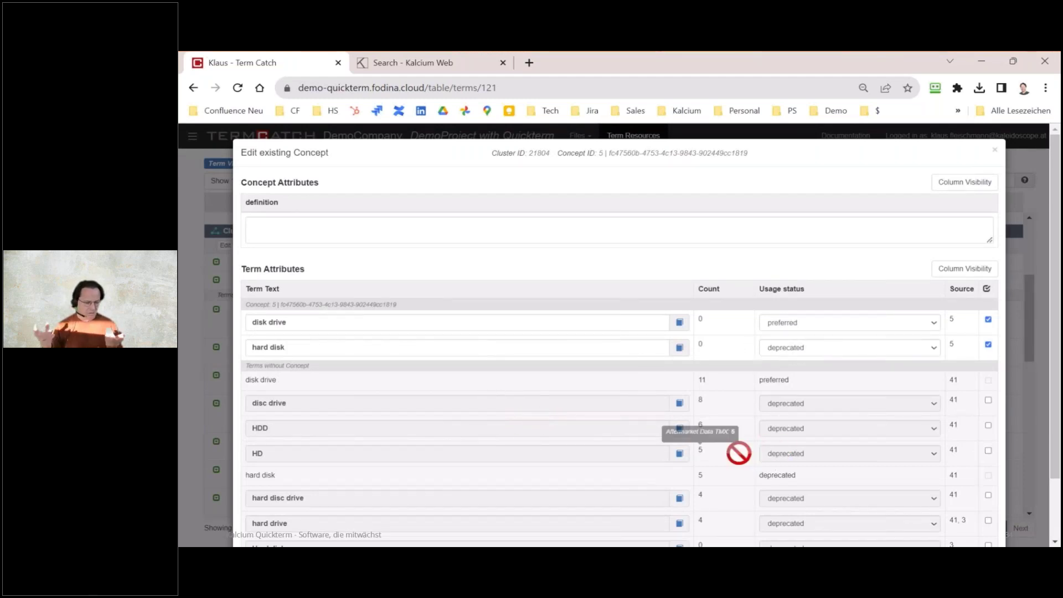
{"action": "scroll", "coordinate": [738, 453], "scroll_direction": "down", "scroll_amount": 2}
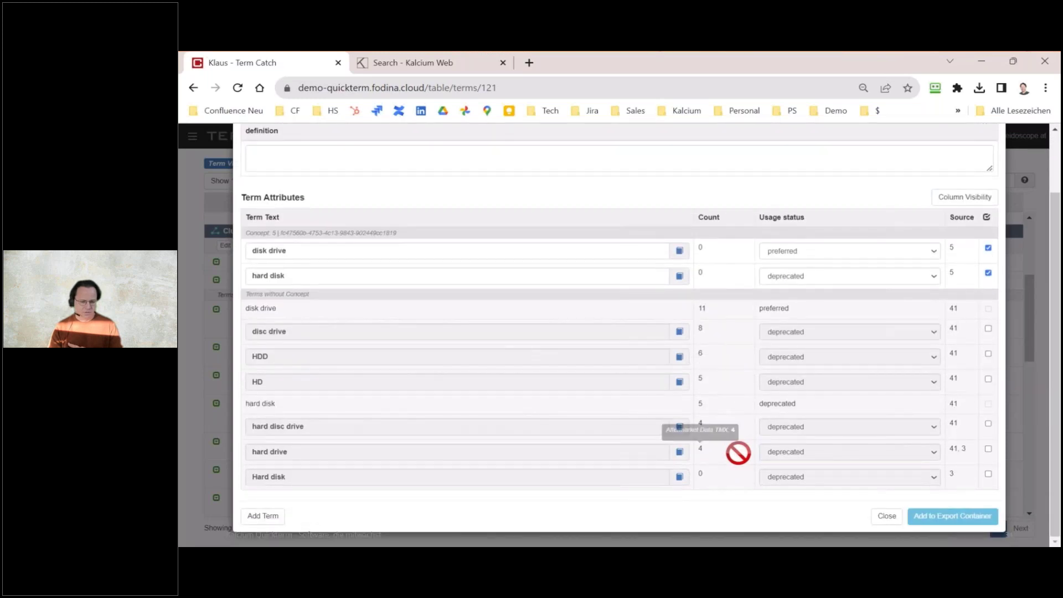
Add disc drive, HDD, HD and hard disc drive to the concept, with HD as admitted, and add the concept to the export container
{"action": "left_click", "coordinate": [988, 329]}
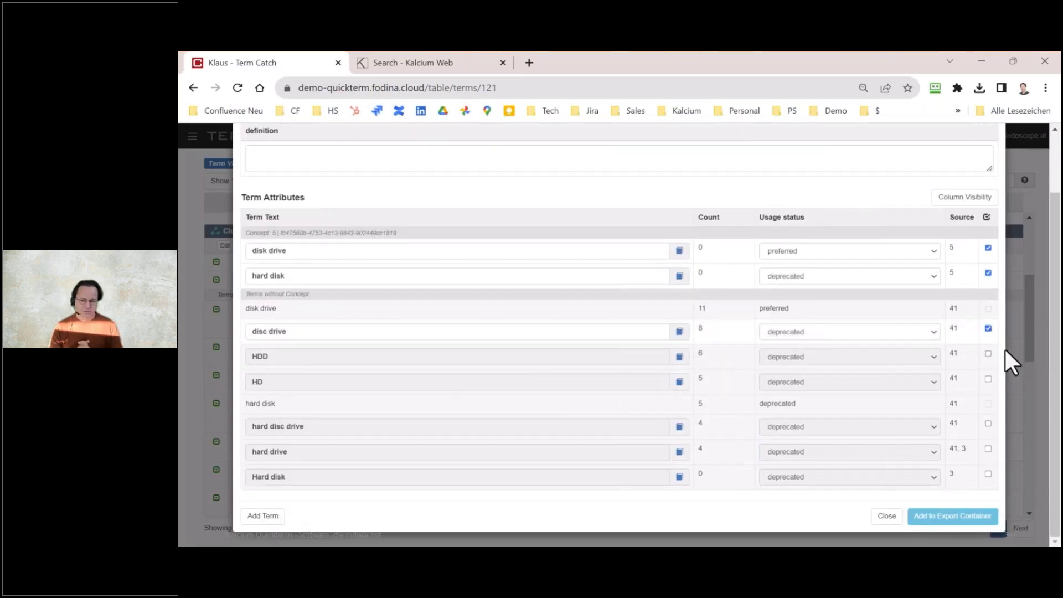
{"action": "left_click", "coordinate": [988, 353]}
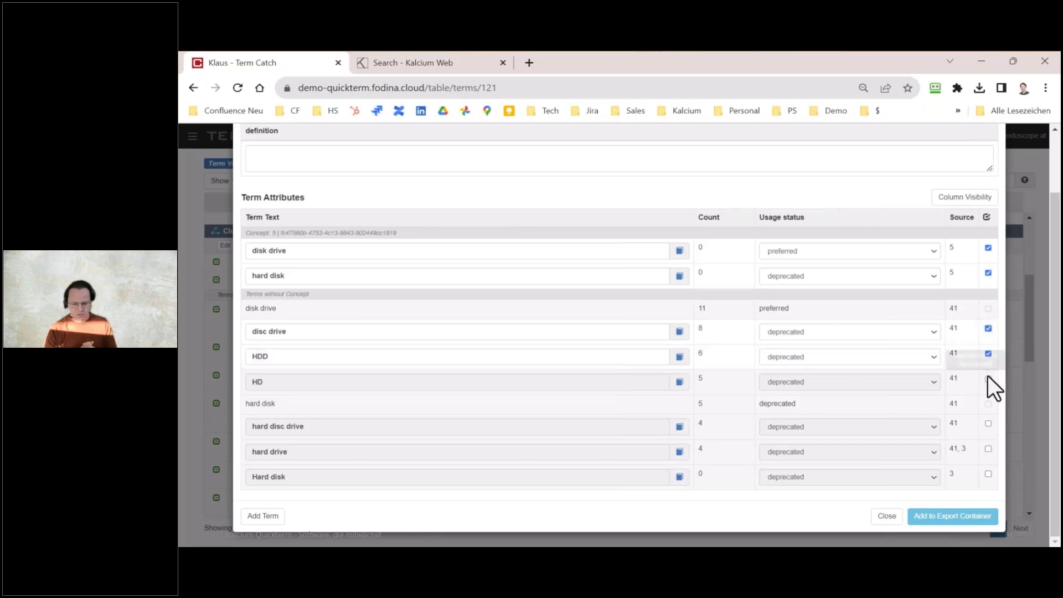
{"action": "left_click", "coordinate": [988, 379]}
{"action": "left_click", "coordinate": [903, 386]}
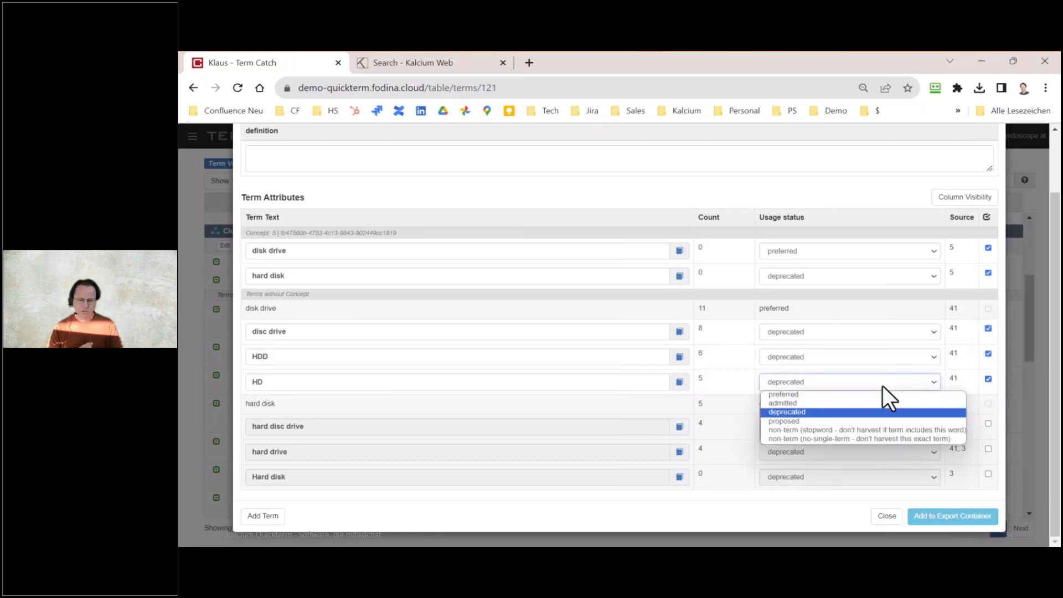
{"action": "left_click", "coordinate": [842, 404]}
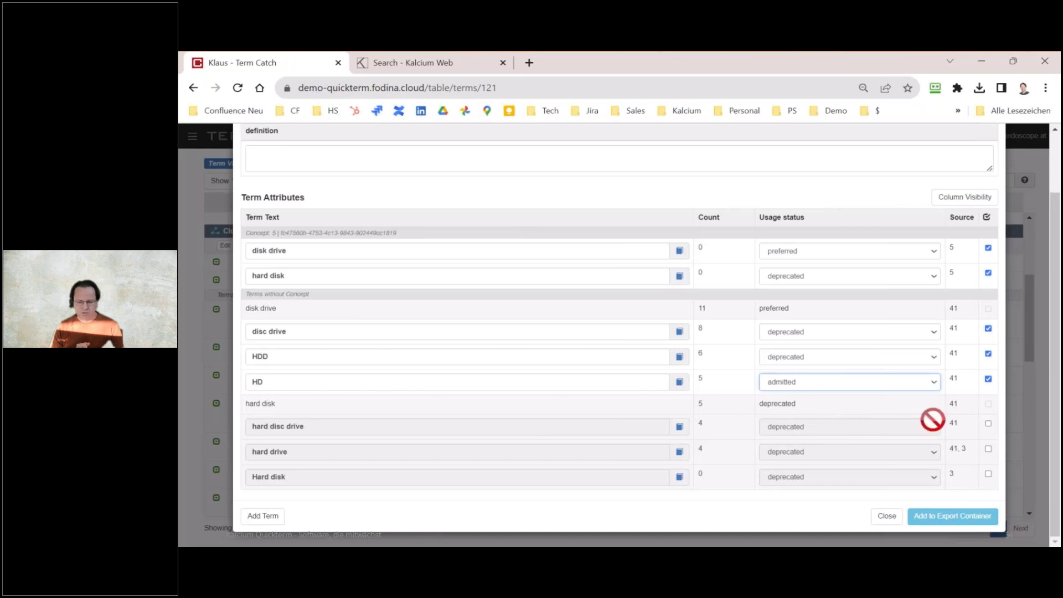
{"action": "left_click", "coordinate": [988, 424]}
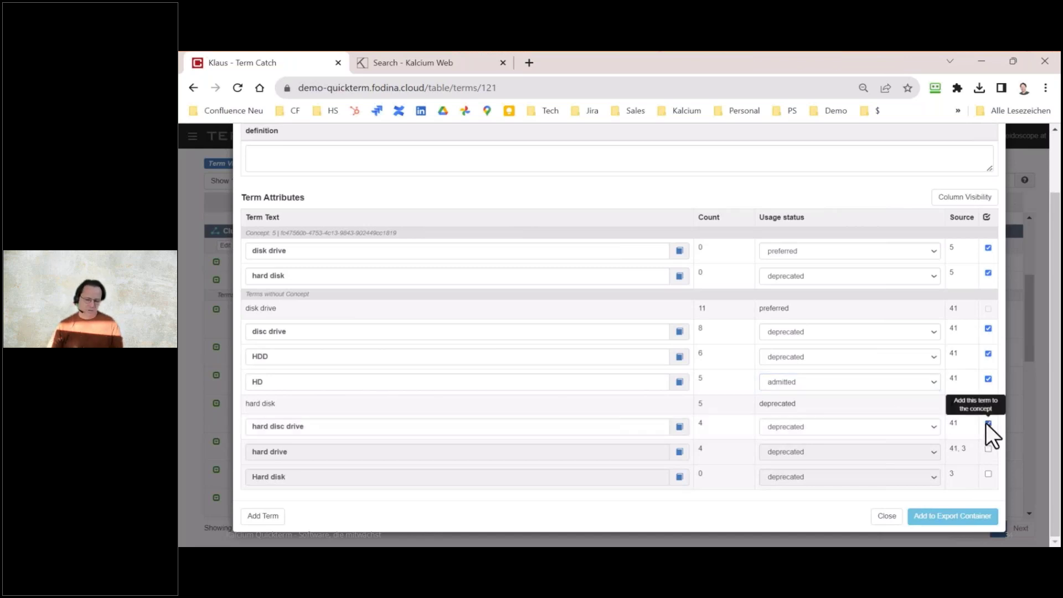
{"action": "left_click", "coordinate": [958, 516]}
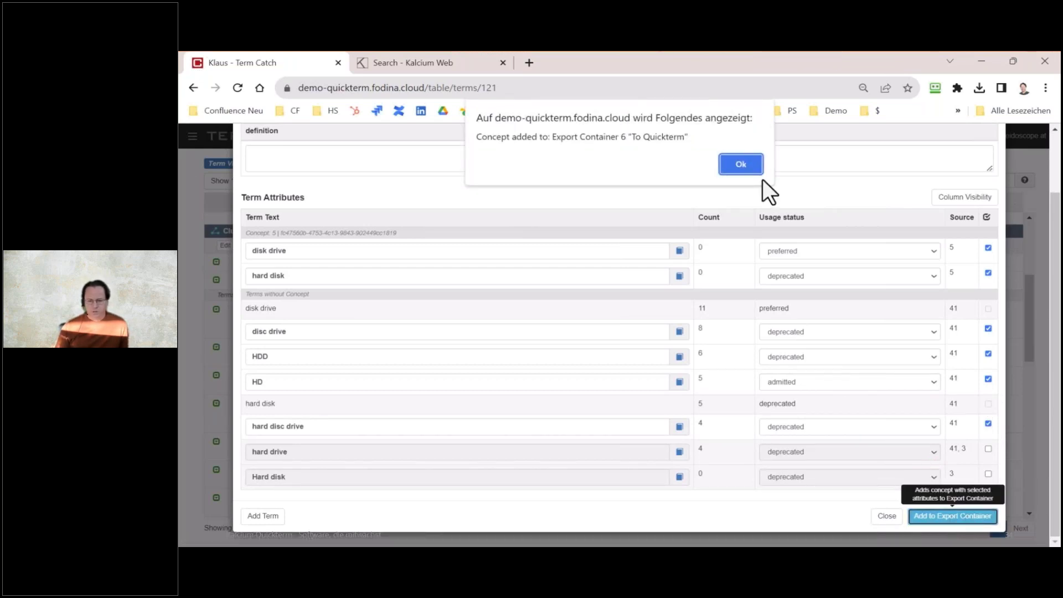
Switch to the Kalcium Web language portal dashboard on demoserver2022
{"action": "key", "text": "alt+Tab"}
{"action": "right_click", "coordinate": [834, 149]}
{"action": "key", "text": "Escape"}
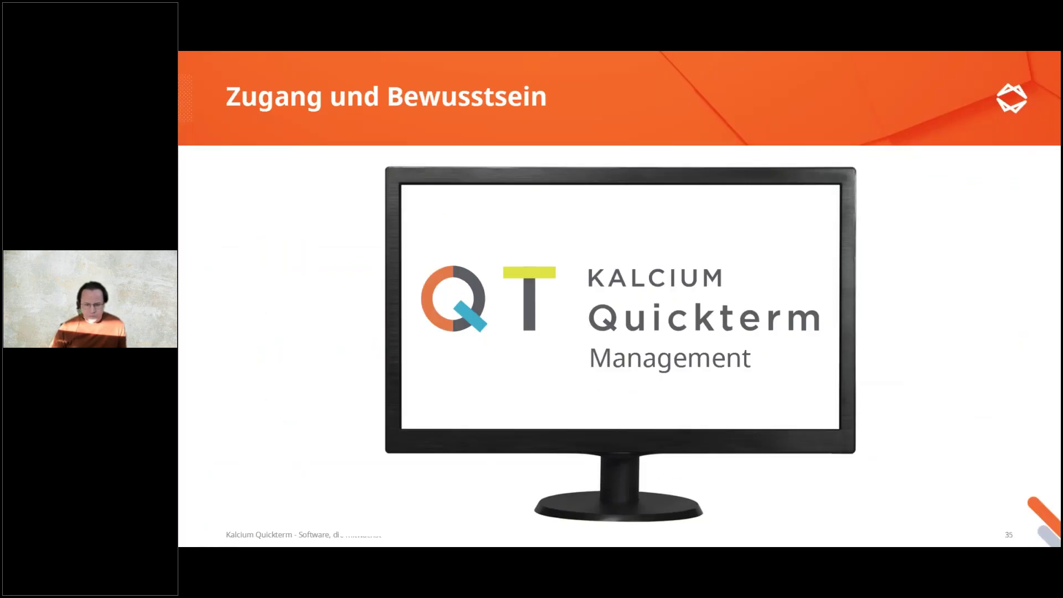
{"action": "key", "text": "Right"}
{"action": "left_click", "coordinate": [782, 289]}
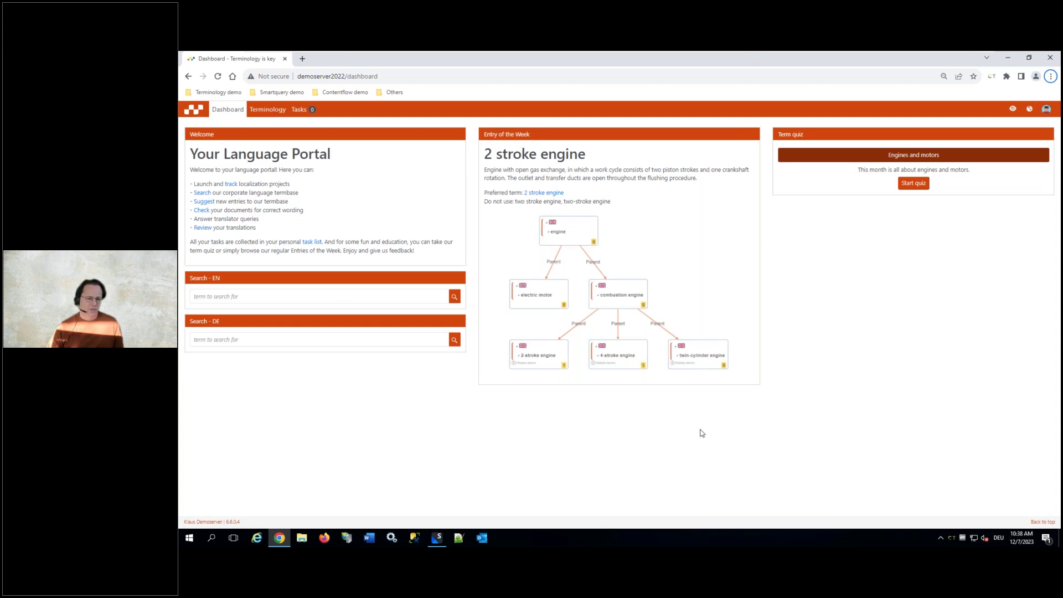
{"action": "left_click", "coordinate": [291, 155]}
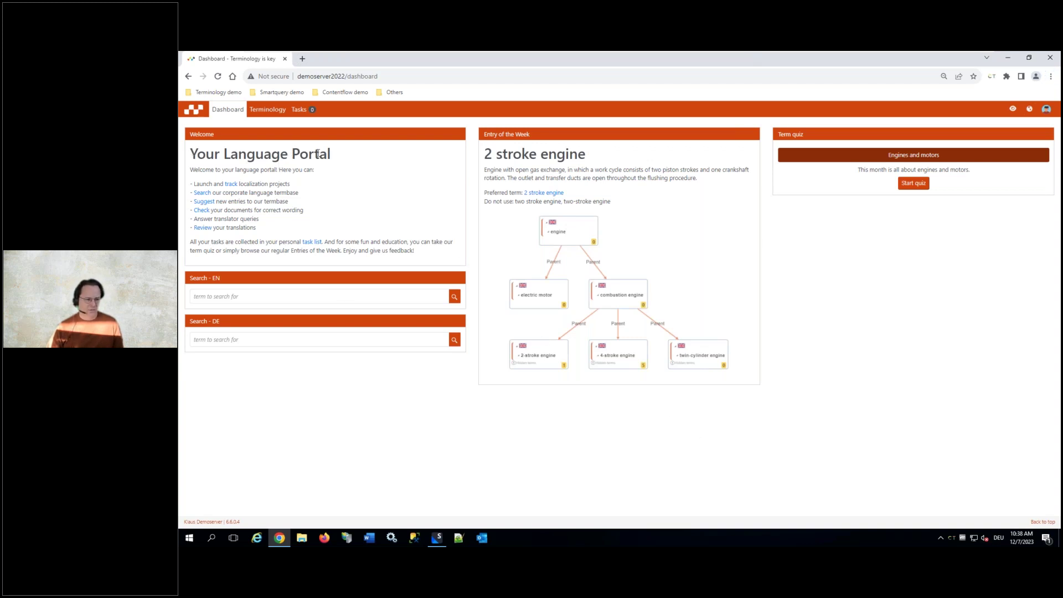
{"action": "triple_click", "coordinate": [291, 155]}
{"action": "left_click", "coordinate": [341, 156]}
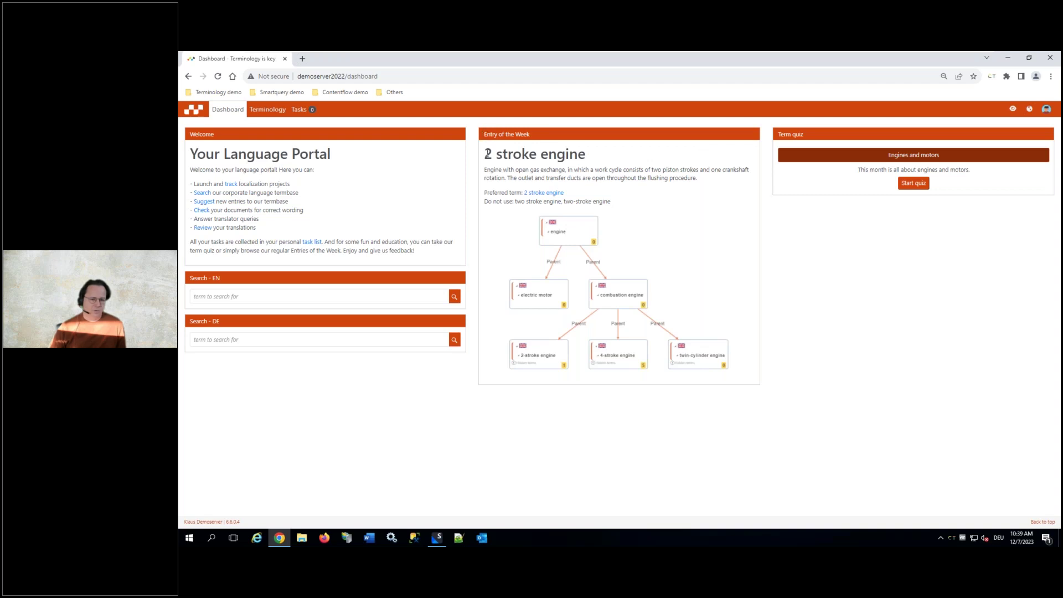
{"action": "mouse_move", "coordinate": [543, 153]}
{"action": "left_mouse_down"}
{"action": "mouse_move", "coordinate": [483, 154]}
{"action": "mouse_move", "coordinate": [585, 155]}
{"action": "left_mouse_up"}
{"action": "left_click", "coordinate": [586, 154]}
Switch the portal's interface language to Deutsch (Deutschland) and dismiss the browser's translation offer
{"action": "left_click", "coordinate": [1029, 108]}
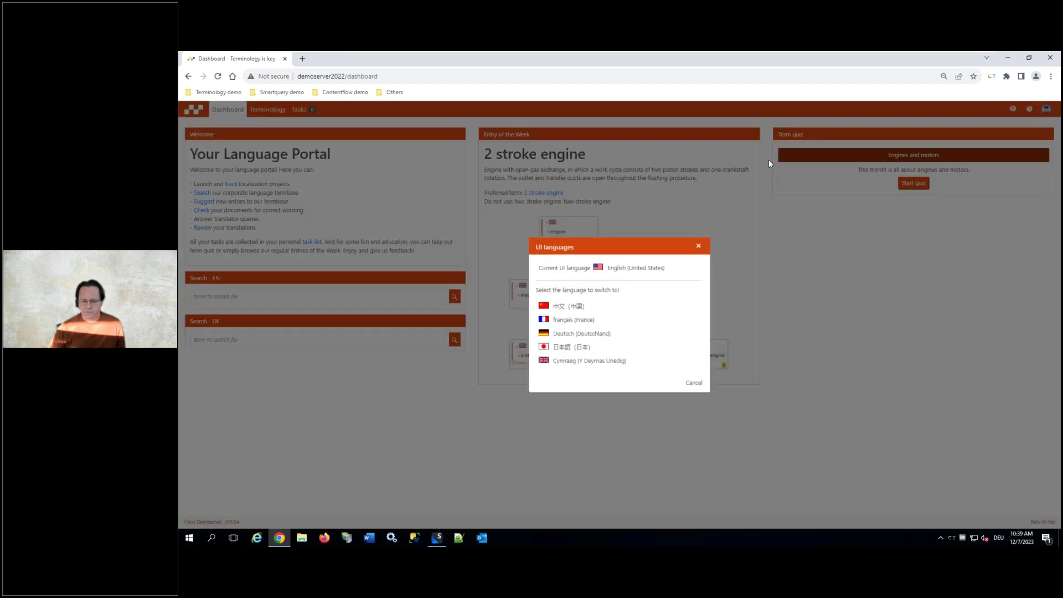
{"action": "left_click", "coordinate": [578, 334]}
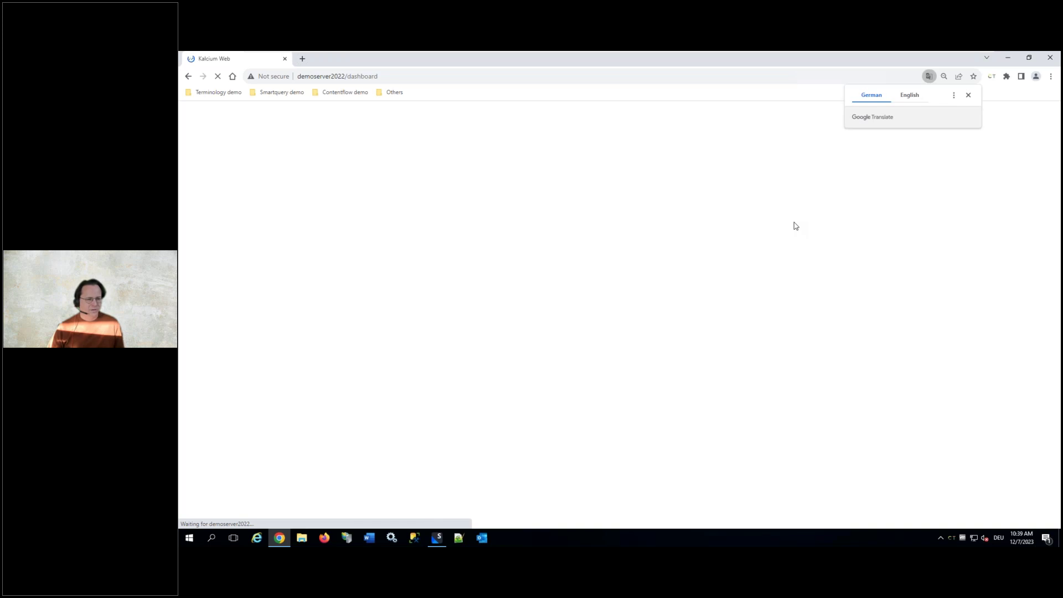
{"action": "left_click", "coordinate": [969, 94]}
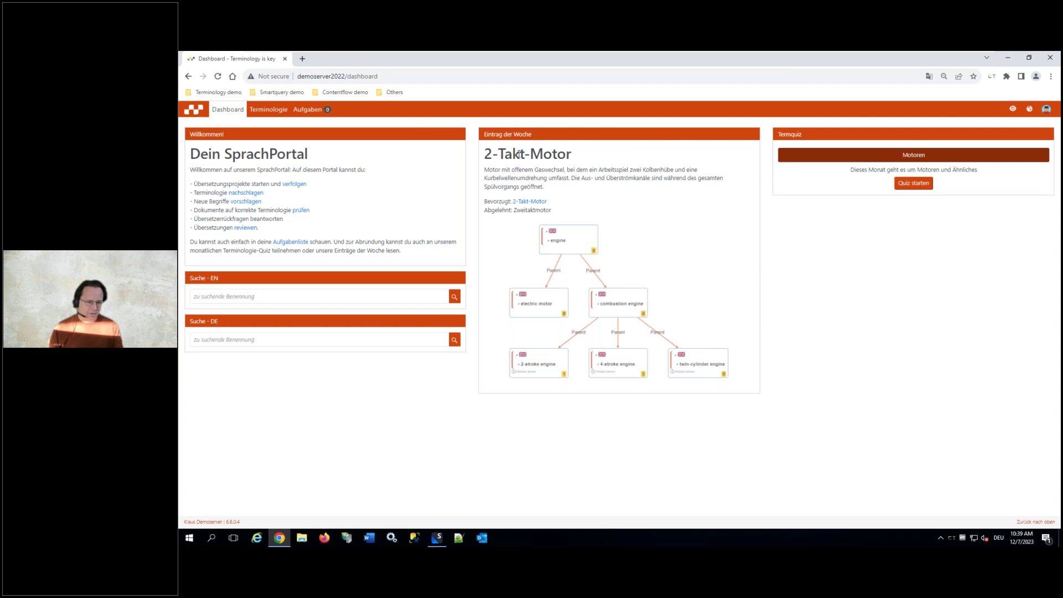
Highlight the 2-Takt-Motor entry of the week and start the term quiz Motoren
{"action": "left_click_drag", "start_coordinate": [484, 150], "coordinate": [591, 157]}
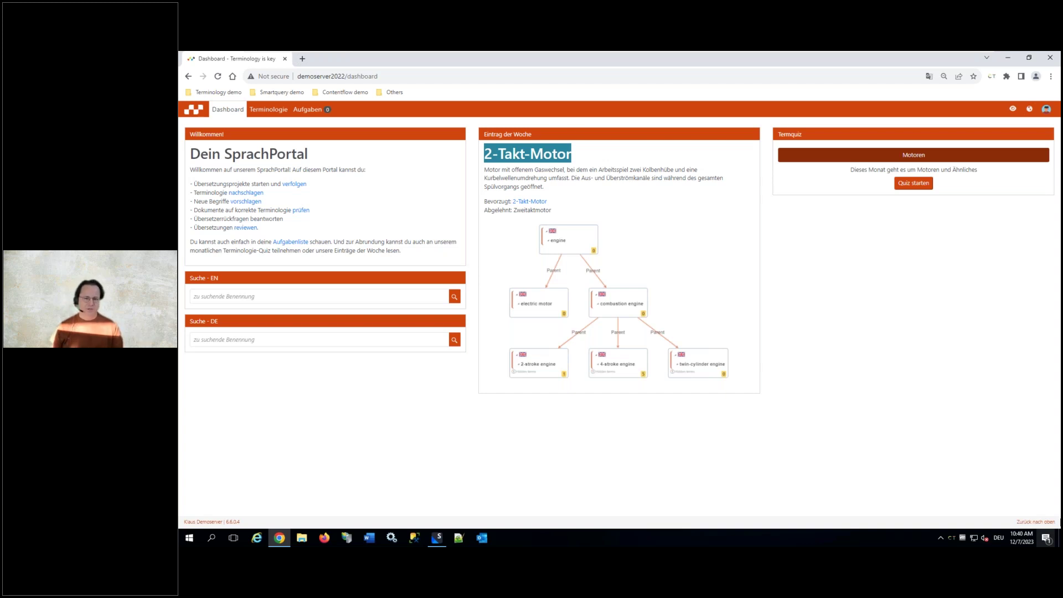
{"action": "left_click", "coordinate": [913, 183]}
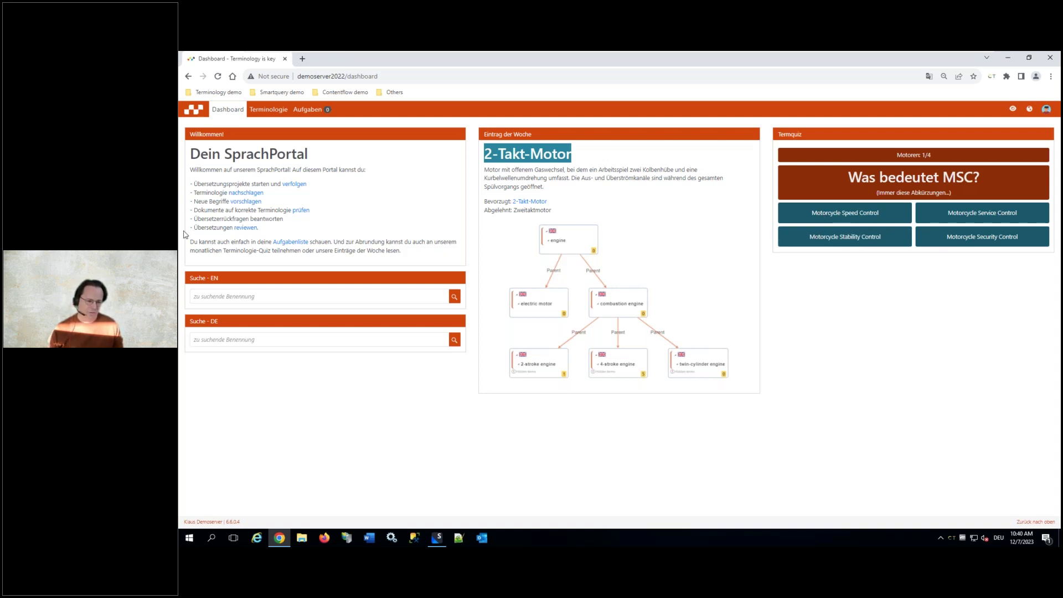
Search the English terms for "tw" from the dashboard and open the entry for two stroke engine
{"action": "left_click", "coordinate": [225, 298]}
{"action": "type", "text": "tw"}
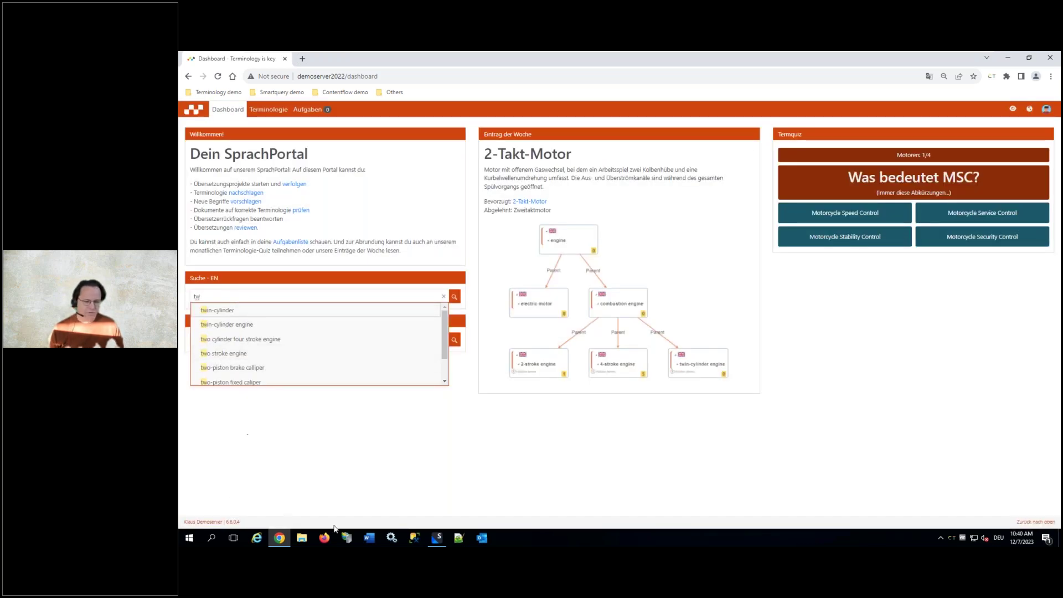
{"action": "left_click", "coordinate": [437, 373]}
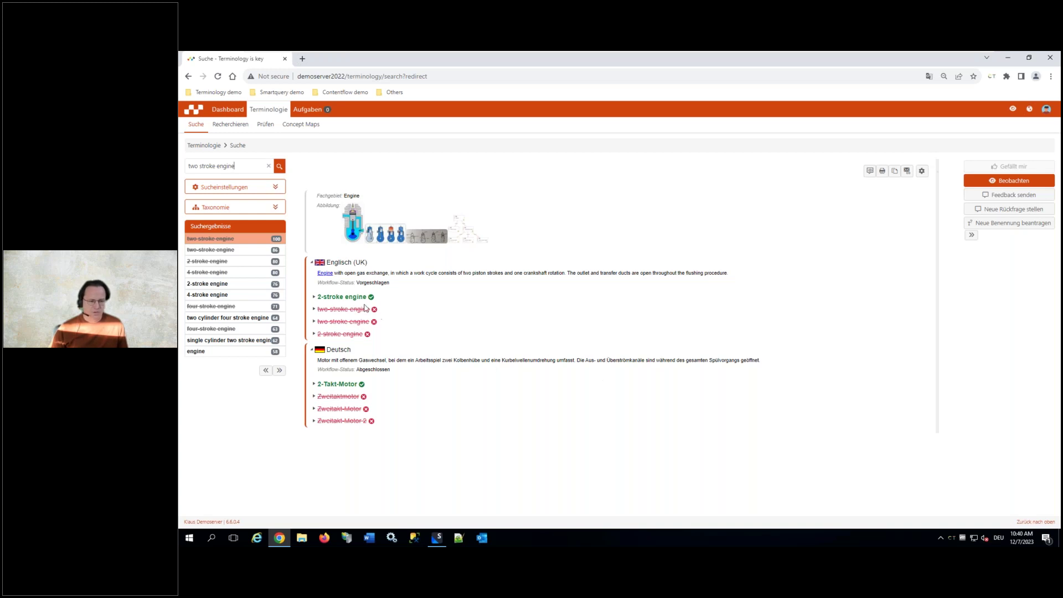
Display the two stroke engine entry with the Tabular view stylesheet
{"action": "left_click", "coordinate": [922, 172]}
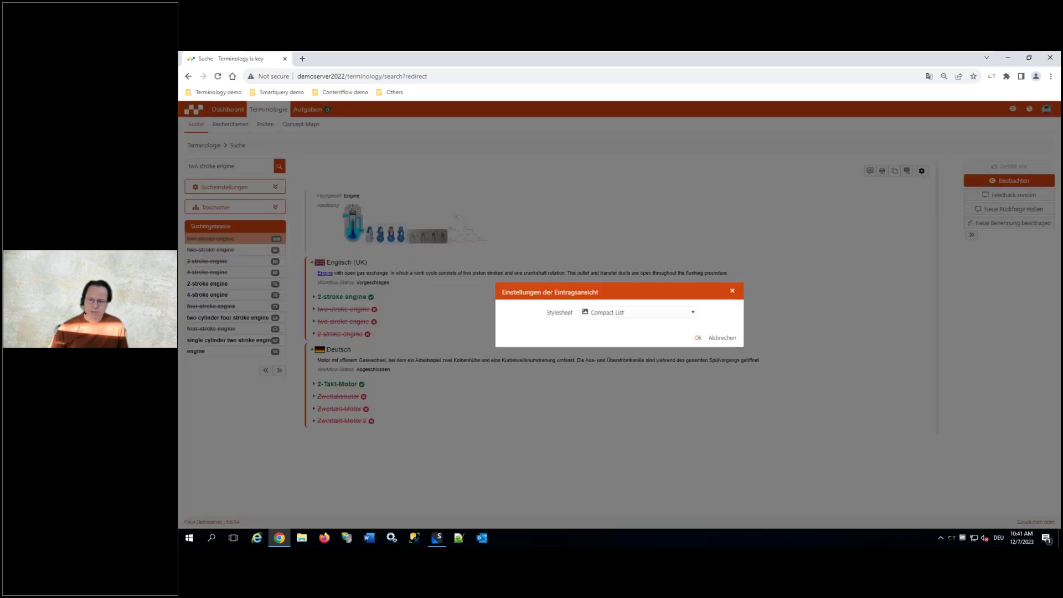
{"action": "left_click", "coordinate": [638, 314]}
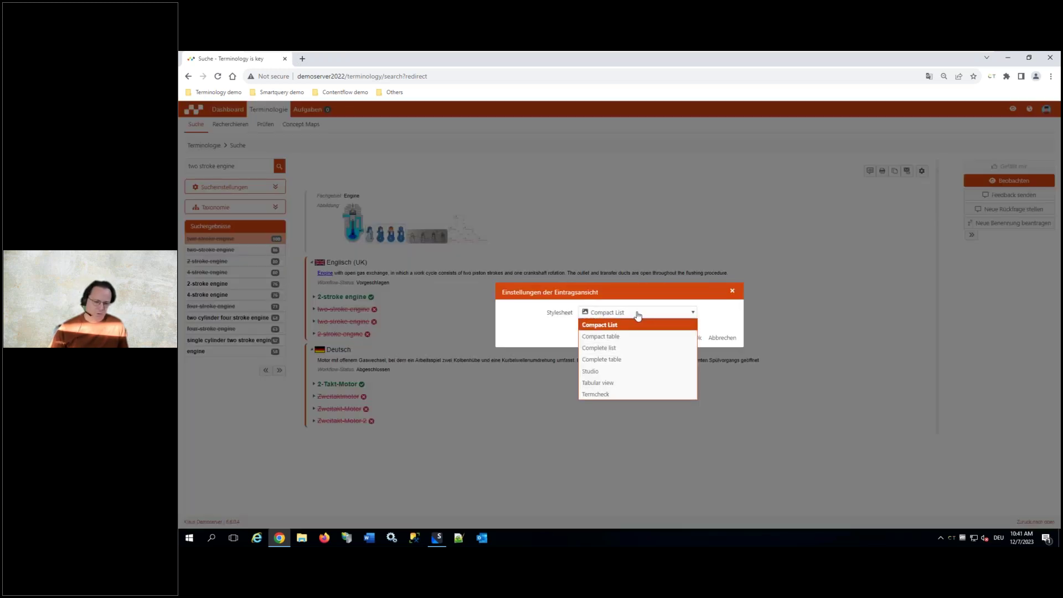
{"action": "left_click", "coordinate": [625, 382]}
{"action": "left_click", "coordinate": [699, 338]}
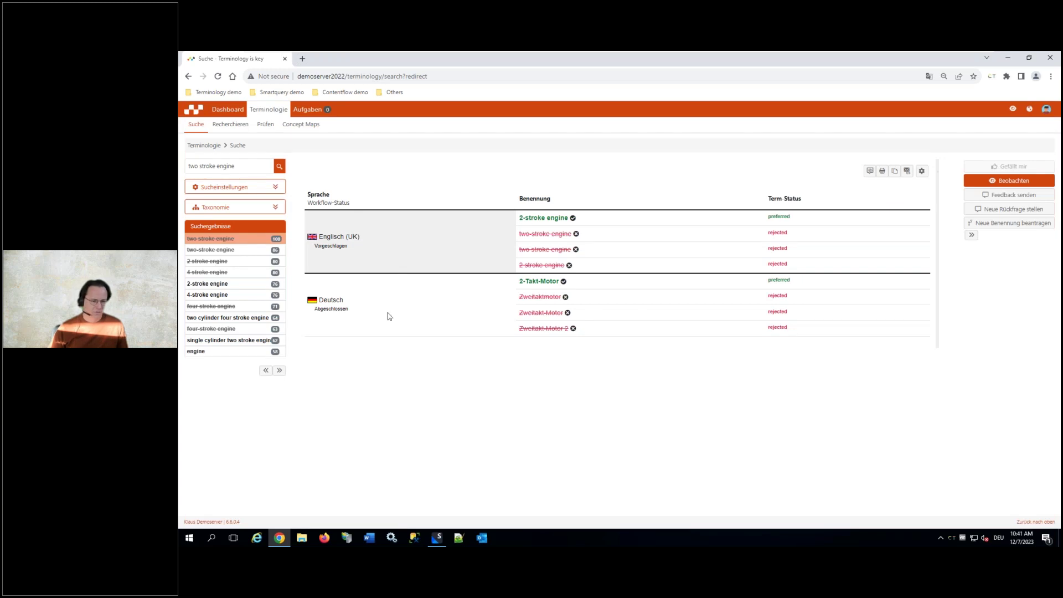
Change the stylesheet of the entry view to Compact table
{"action": "left_click", "coordinate": [921, 171]}
{"action": "left_click", "coordinate": [620, 312]}
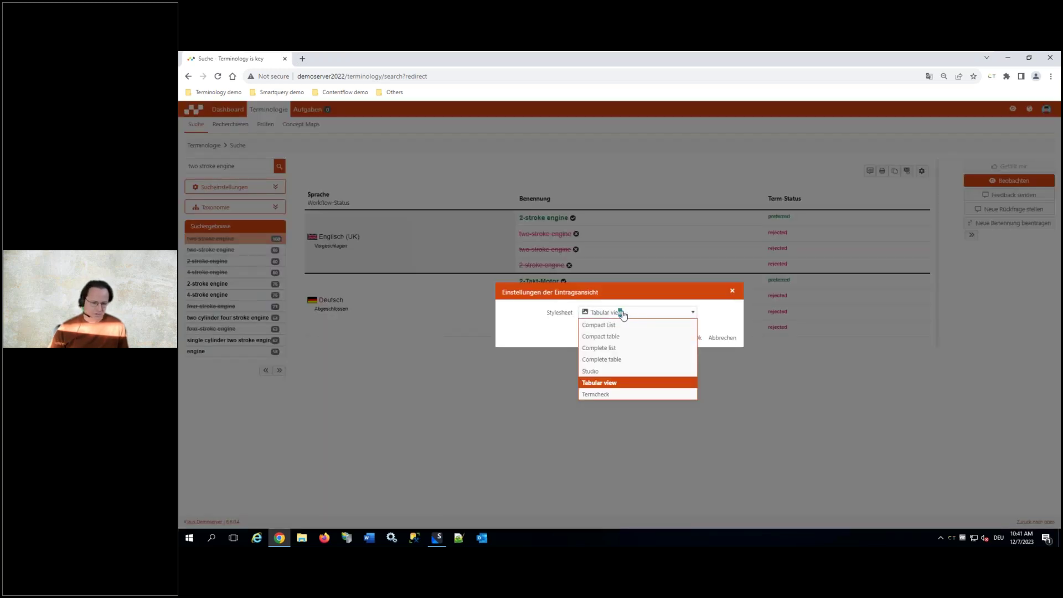
{"action": "left_click", "coordinate": [613, 336]}
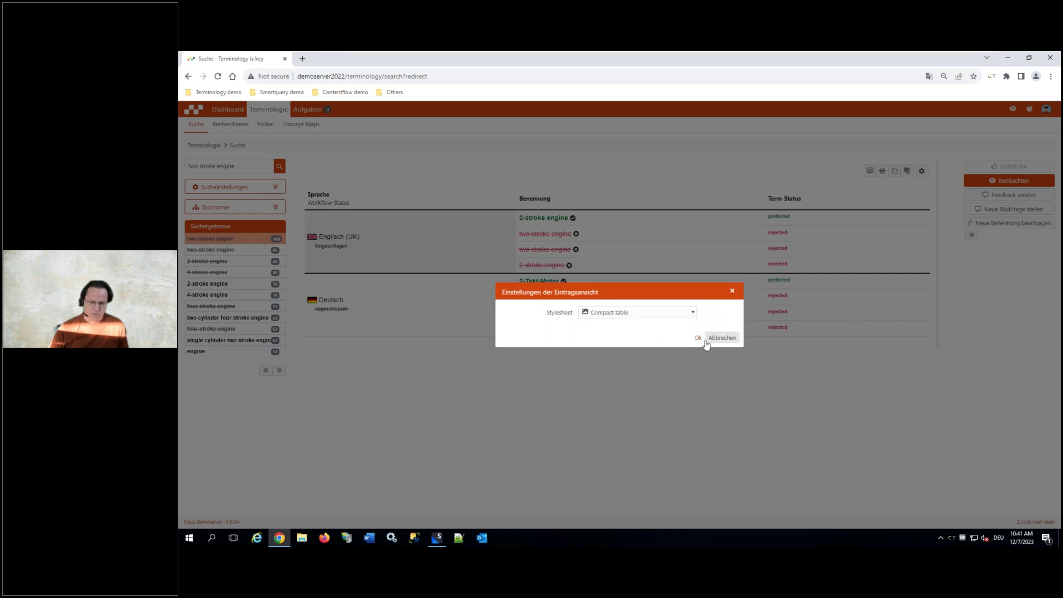
{"action": "left_click", "coordinate": [698, 339]}
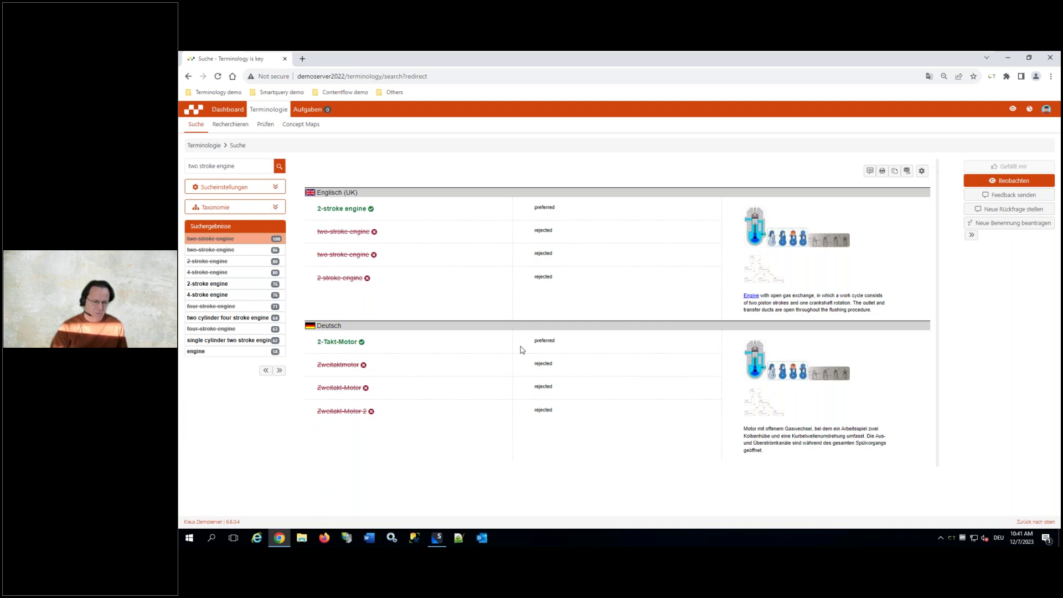
{"action": "left_click", "coordinate": [762, 235]}
{"action": "left_click", "coordinate": [526, 242]}
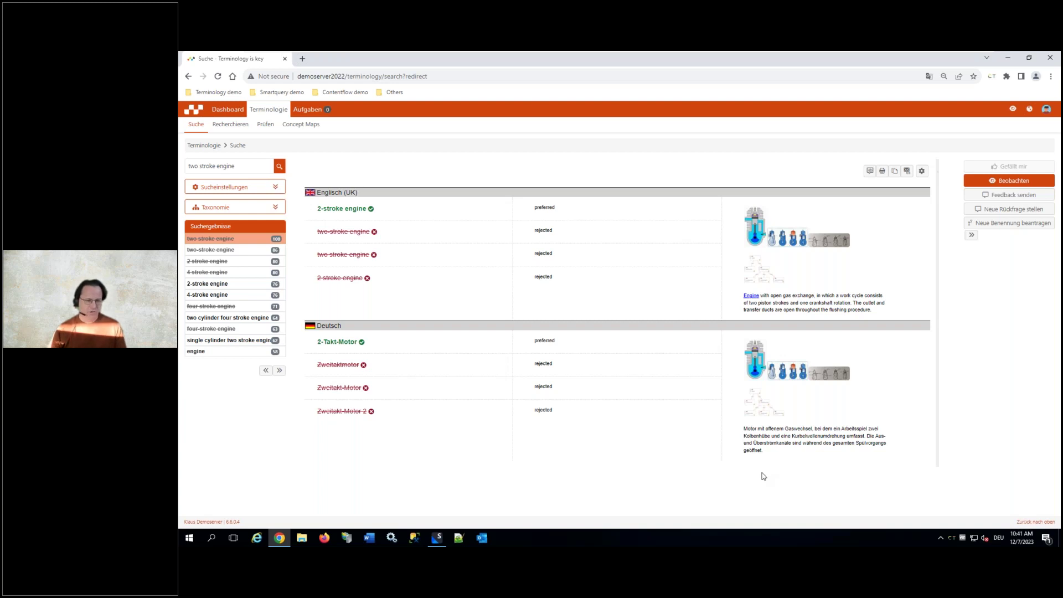
{"action": "left_click_drag", "start_coordinate": [528, 209], "coordinate": [578, 286]}
{"action": "left_click", "coordinate": [577, 285]}
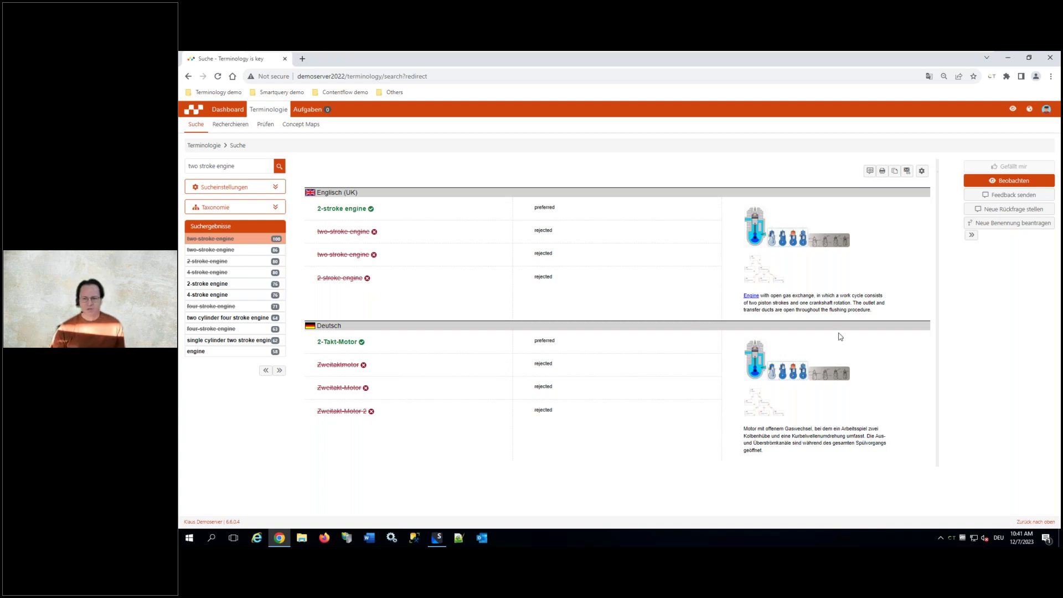
Minimize the demo server window and advance the presentation to the slide Kaleidoscopes Enterprise Terminologie Konzept
{"action": "mouse_move", "coordinate": [749, 57]}
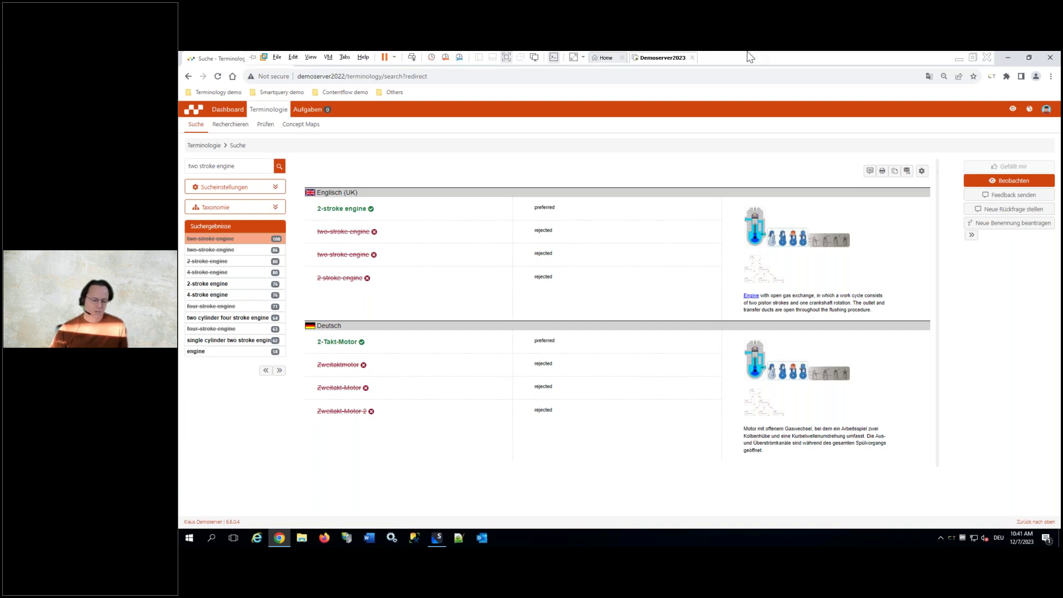
{"action": "left_click", "coordinate": [960, 58]}
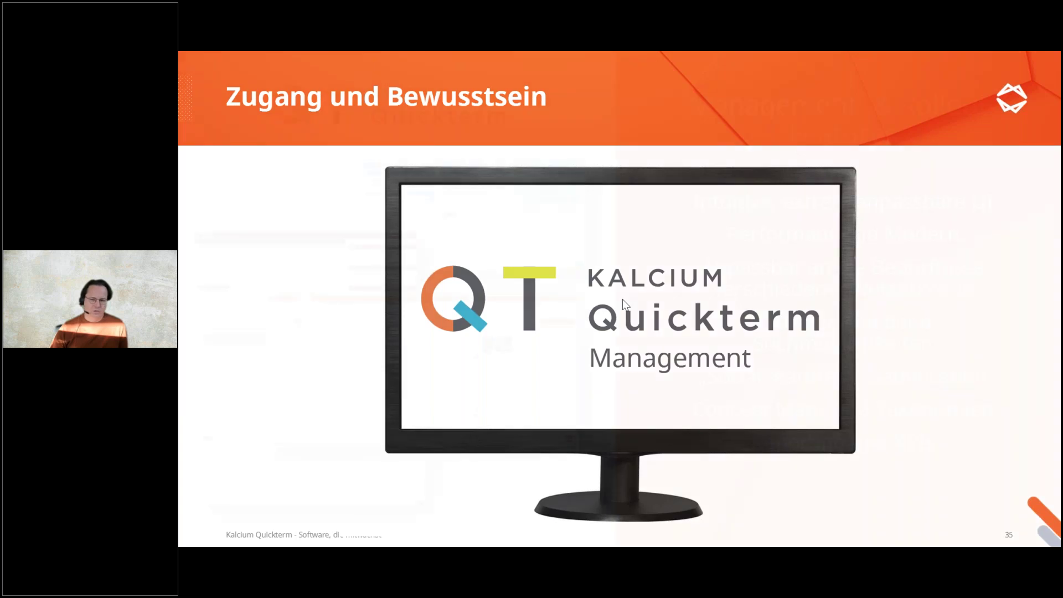
{"action": "left_click", "coordinate": [622, 299]}
{"action": "left_click", "coordinate": [637, 292]}
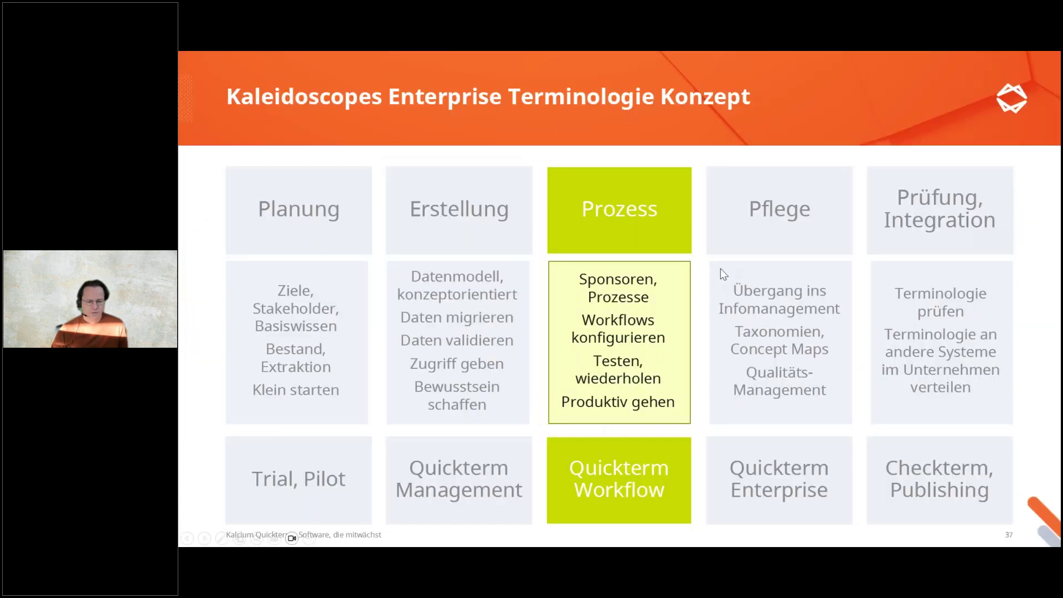
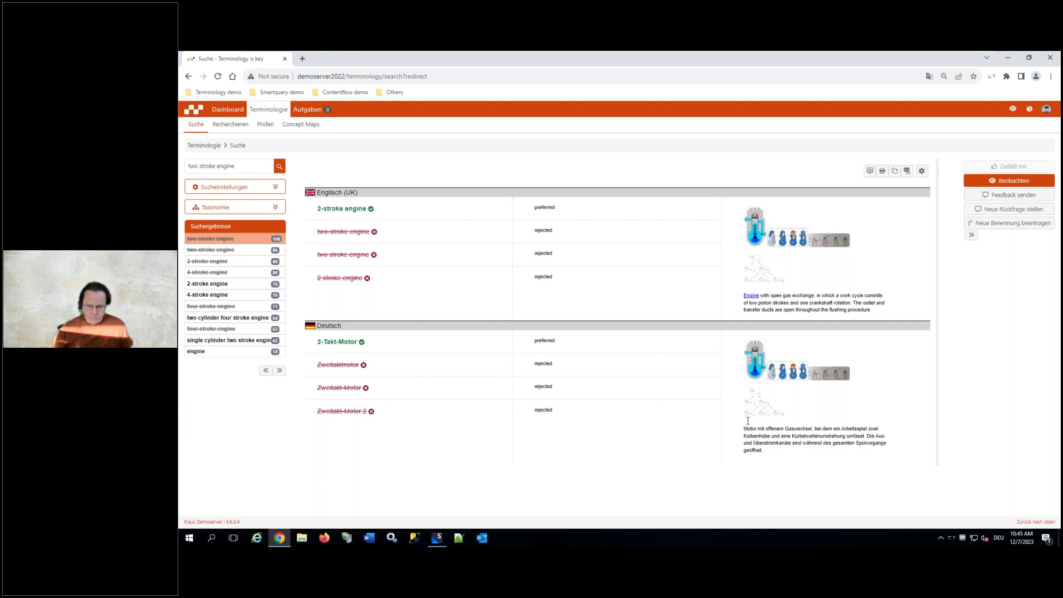
{"action": "left_click_drag", "start_coordinate": [746, 429], "coordinate": [769, 452]}
{"action": "left_click", "coordinate": [769, 453]}
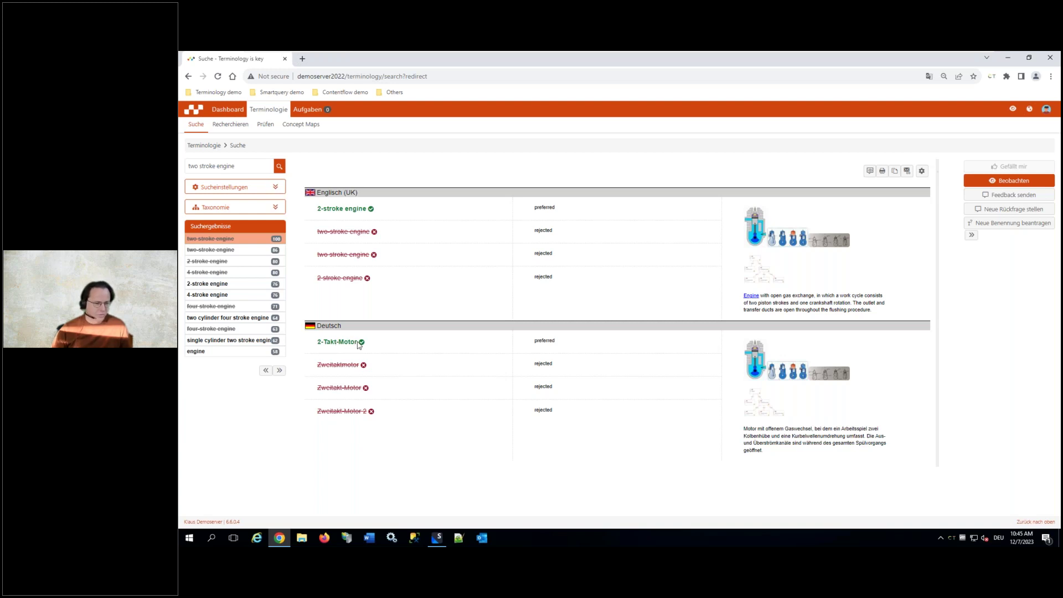
{"action": "left_click_drag", "start_coordinate": [318, 209], "coordinate": [326, 208]}
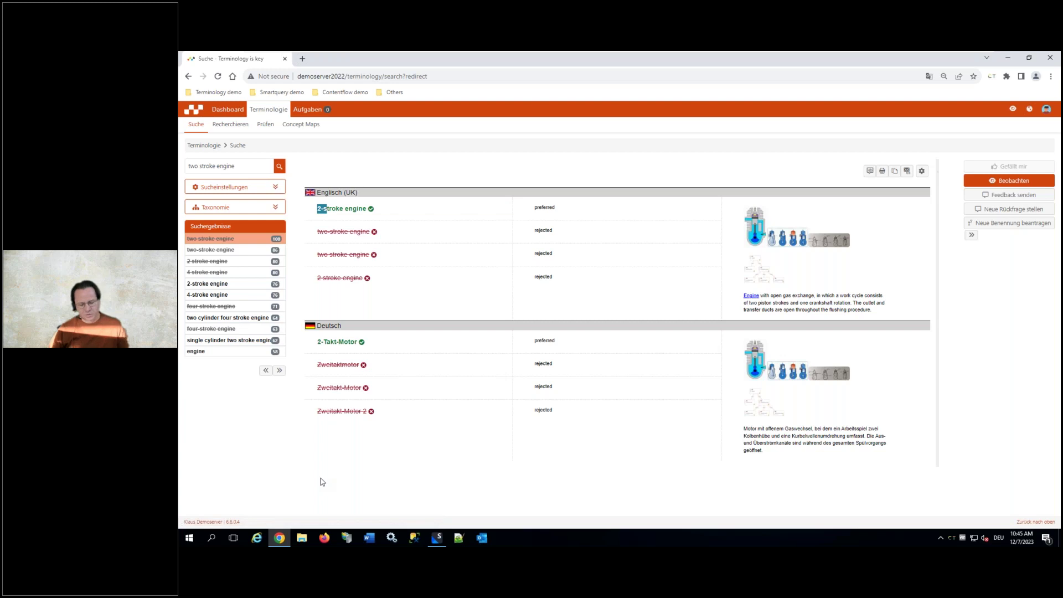
Start a feedback message on the two stroke engine entry and set its title to the German term Zweitakt-Motor 2
{"action": "left_click", "coordinate": [1013, 196]}
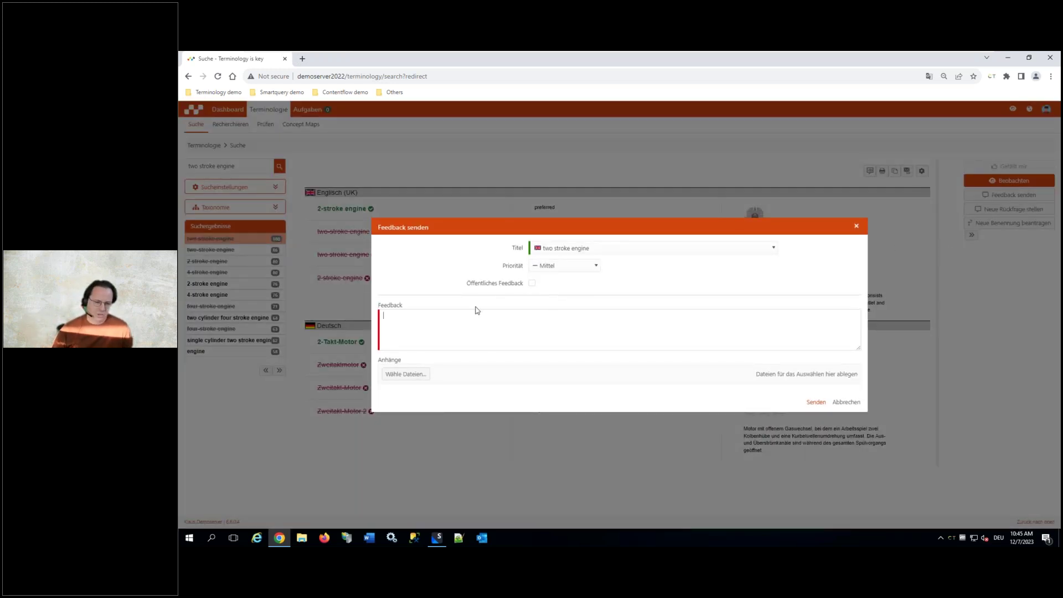
{"action": "left_click", "coordinate": [550, 250]}
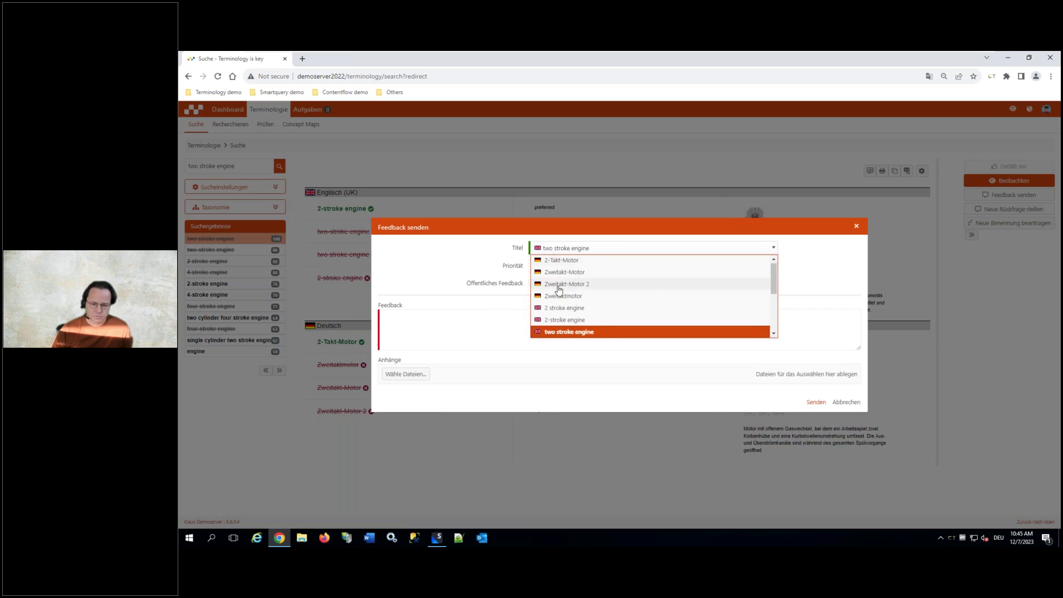
{"action": "left_click", "coordinate": [559, 290]}
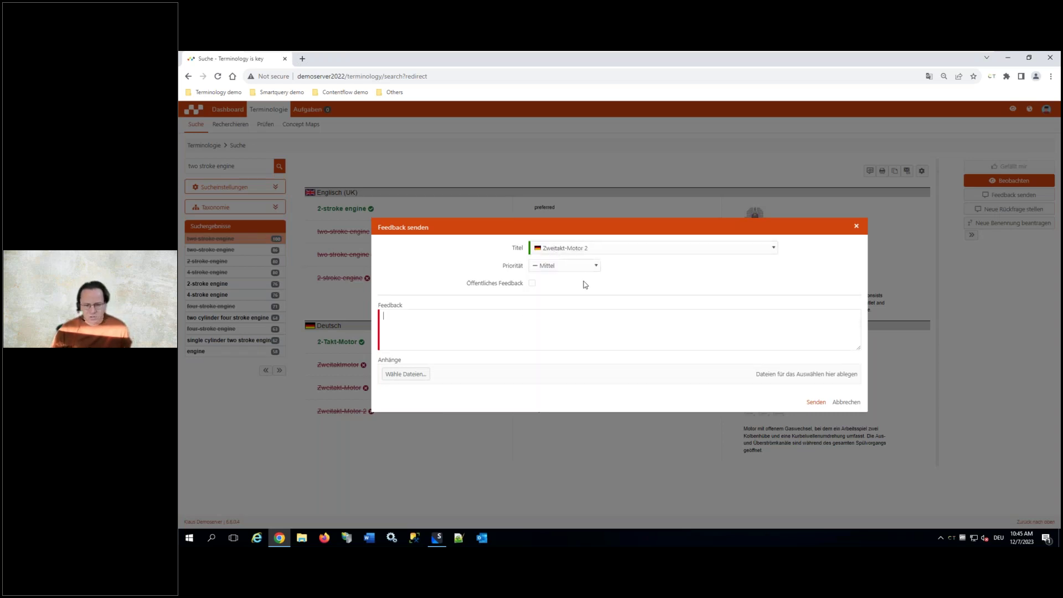
Write "Was soll diese 2?" as the feedback text and send the feedback
{"action": "type", "text": "Was s dese"}
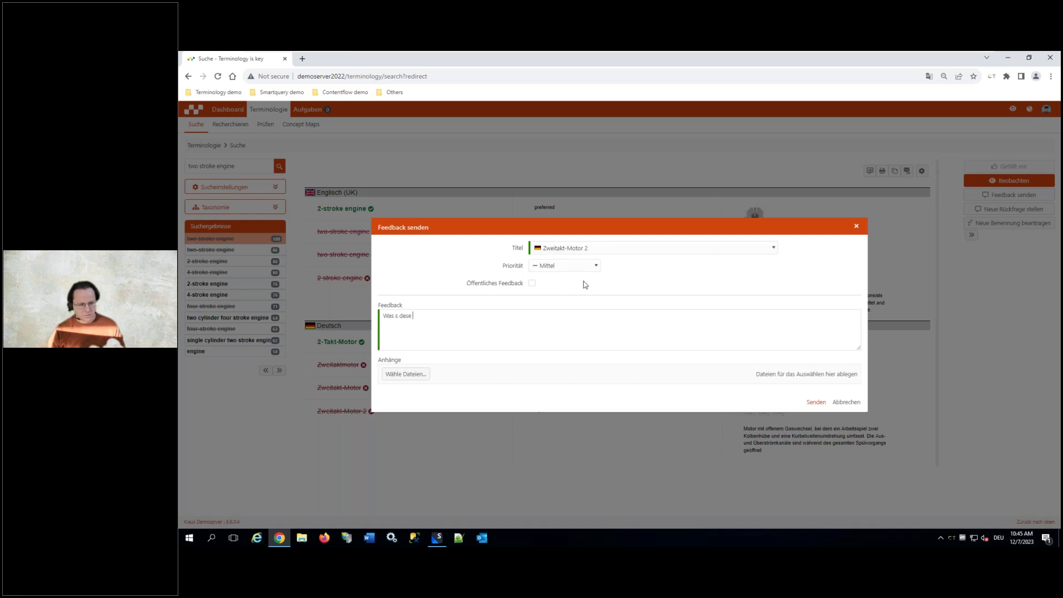
{"action": "key", "text": "ctrl+shift+Left"}
{"action": "key", "text": "ctrl+shift+Left"}
{"action": "key", "text": "ctrl+shift+Left"}
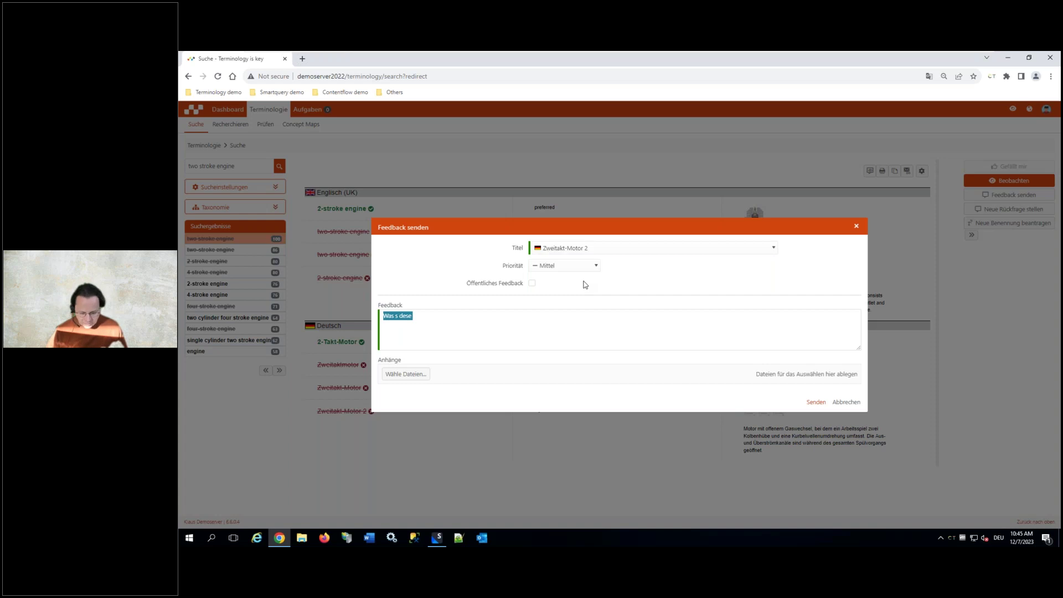
{"action": "type", "text": "Was soll diese 2?"}
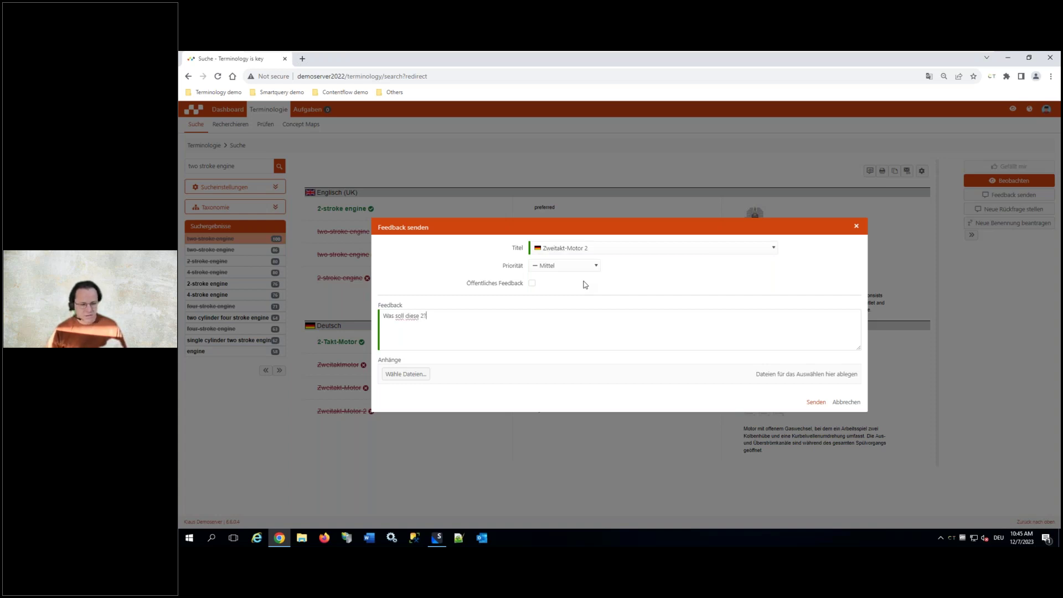
{"action": "left_click", "coordinate": [816, 402]}
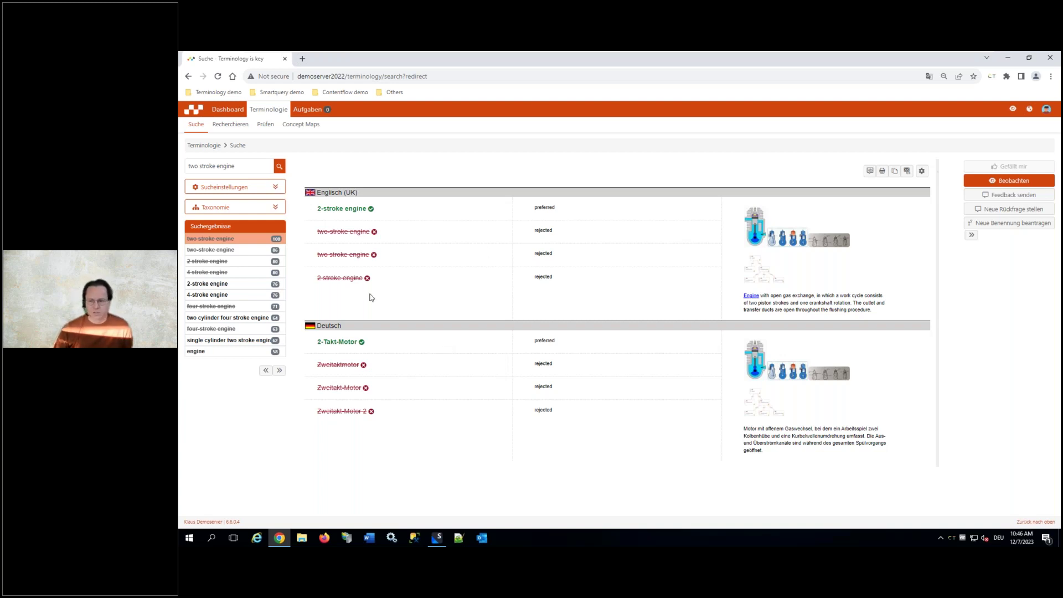
Search the terminology for "thin slab casting plant"
{"action": "left_click", "coordinate": [183, 167]}
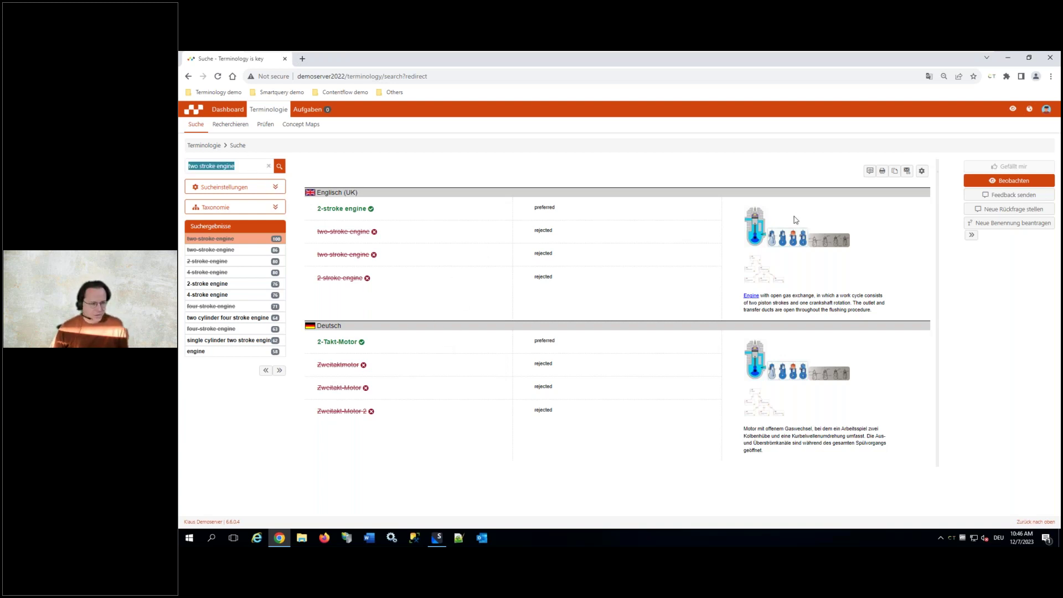
{"action": "type", "text": "thin slab casting plant"}
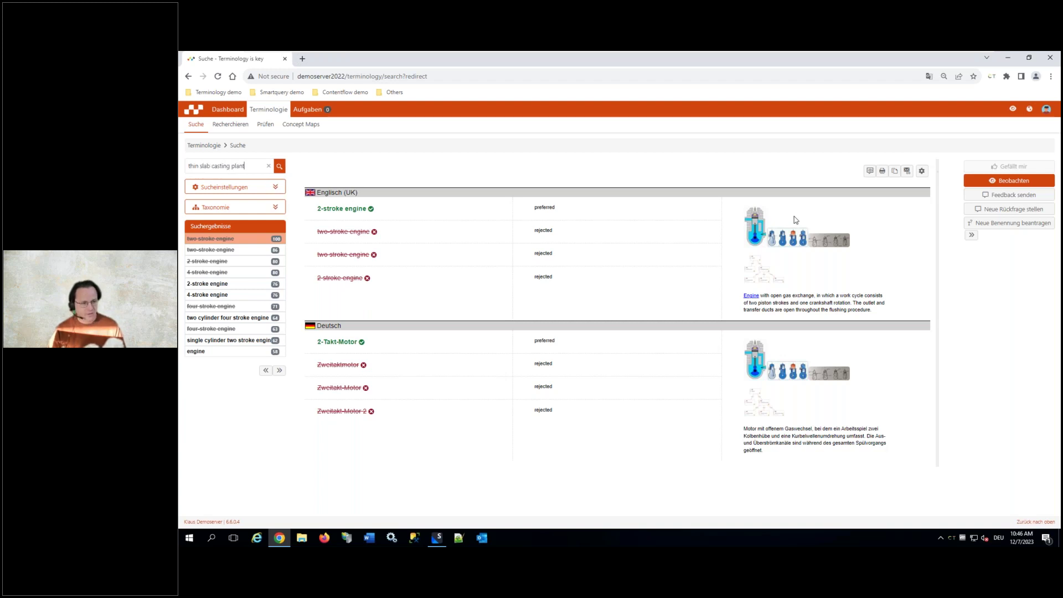
{"action": "key", "text": "Return"}
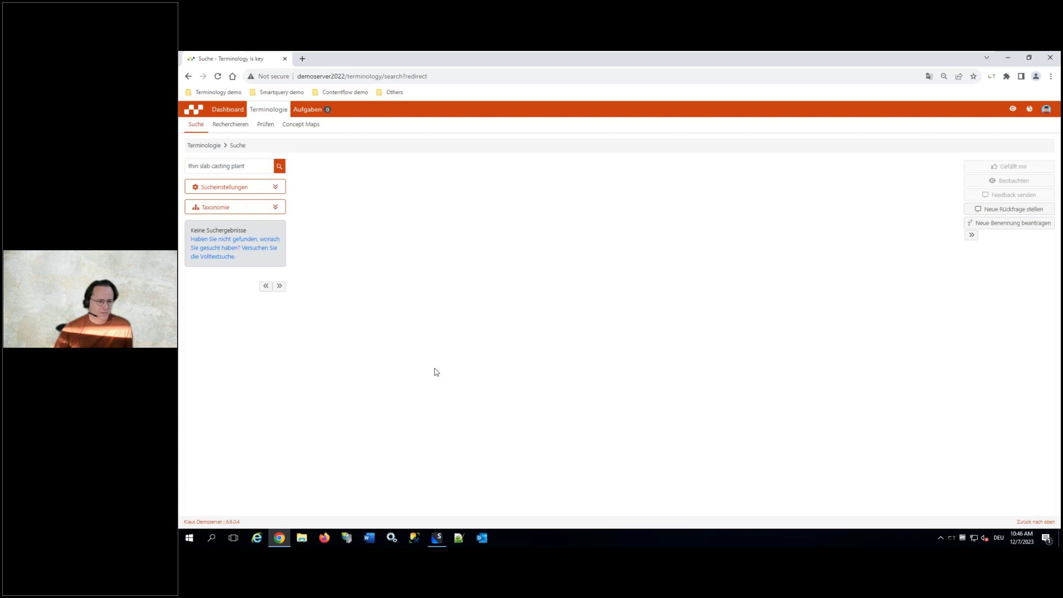
Request thin slab casting plant as a new term in Englisch (UK) with the comment "afasdfasdf" and send the request
{"action": "left_click", "coordinate": [1006, 225]}
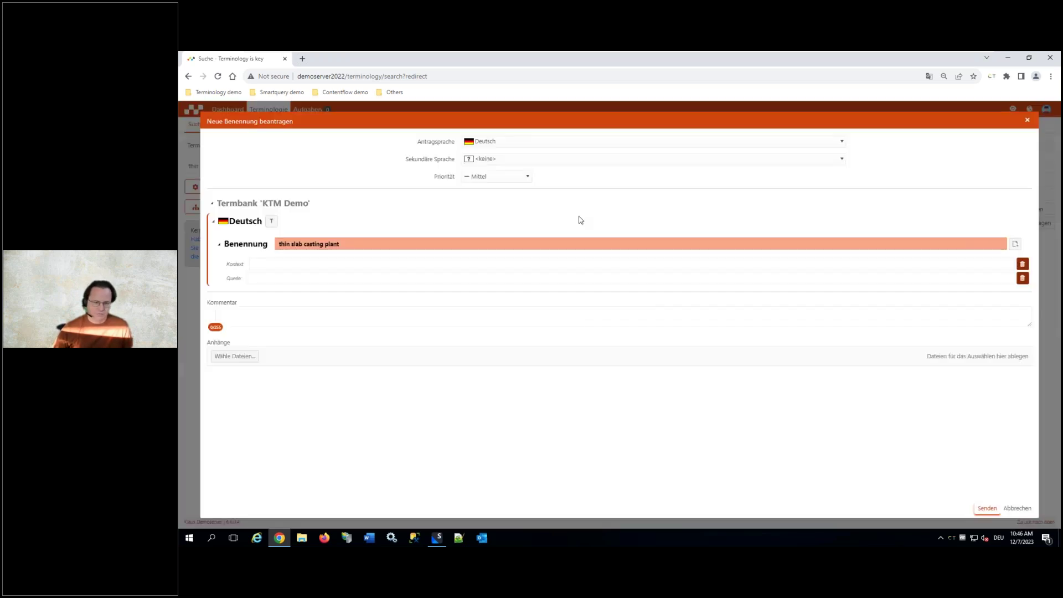
{"action": "left_click", "coordinate": [489, 142]}
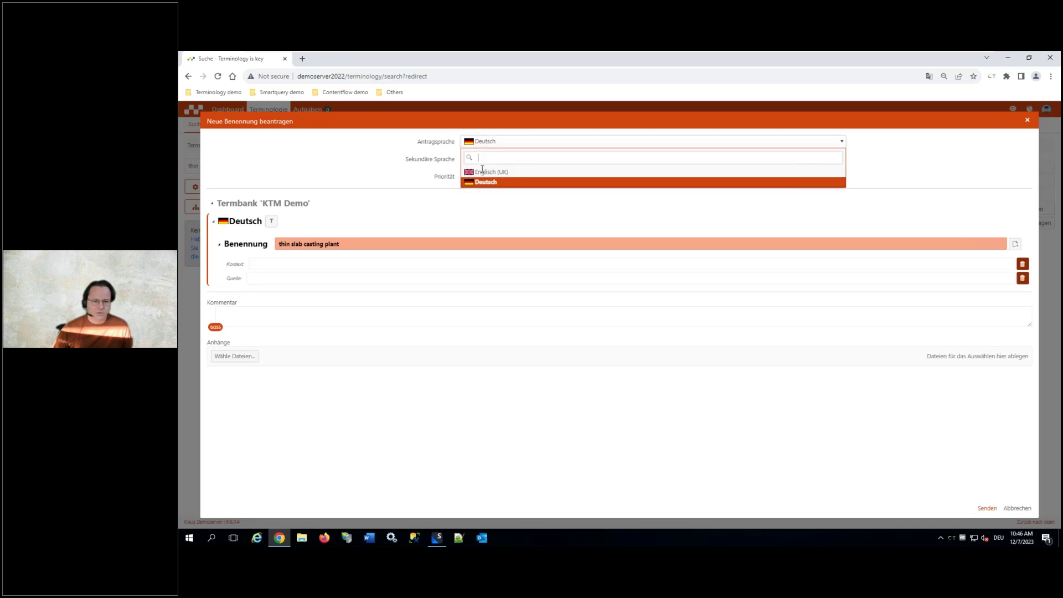
{"action": "left_click", "coordinate": [491, 172]}
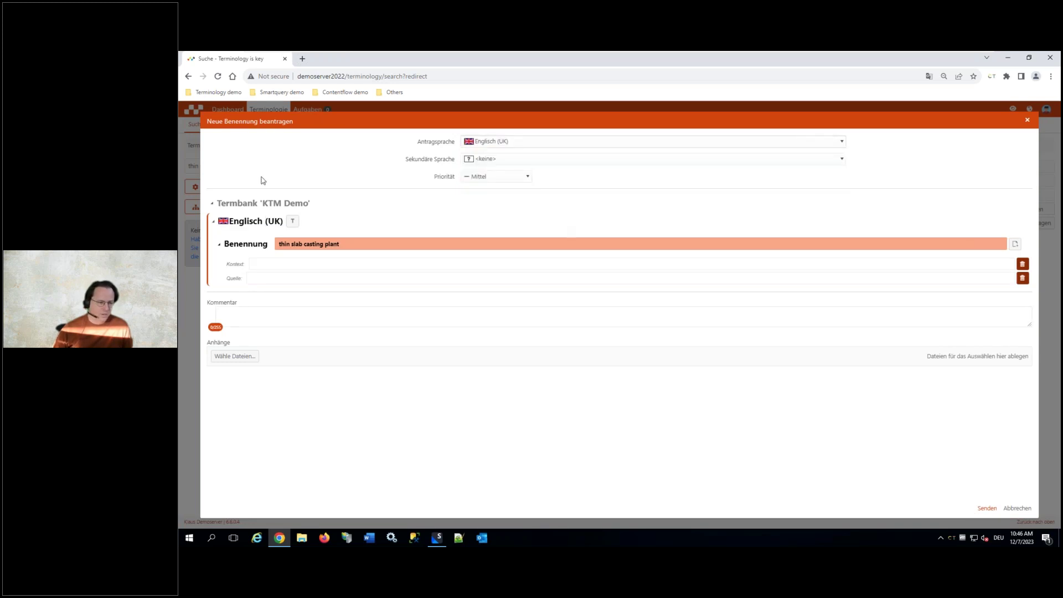
{"action": "left_click", "coordinate": [261, 271]}
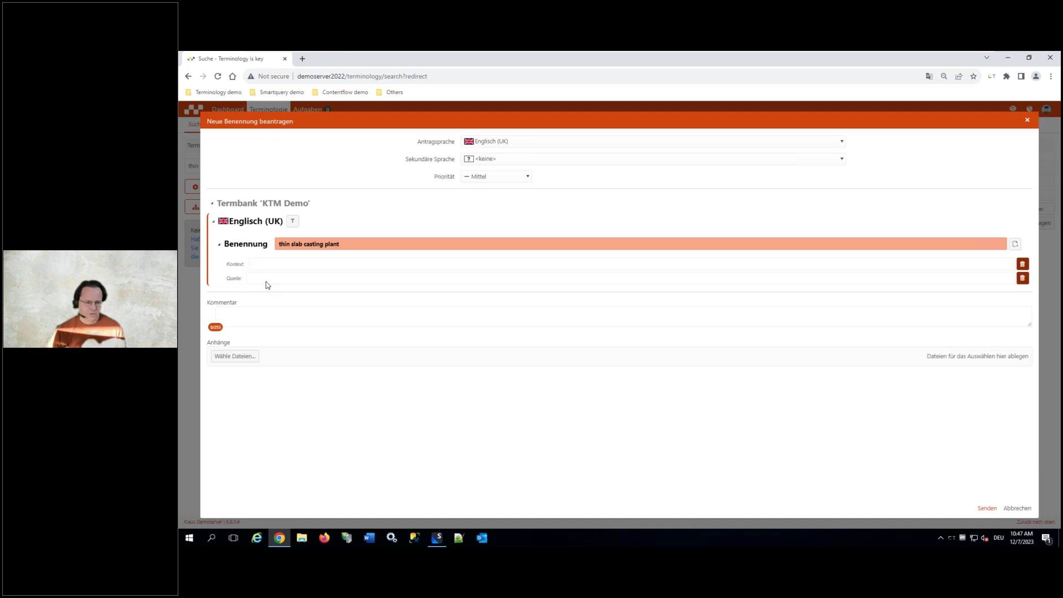
{"action": "type", "text": "afasdfasdf"}
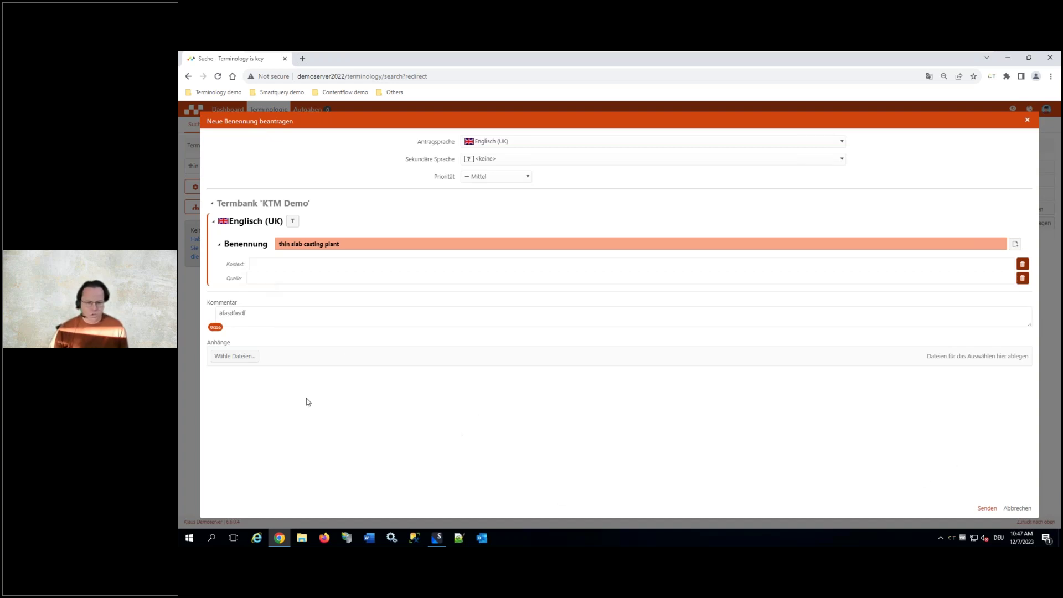
{"action": "left_click", "coordinate": [987, 508]}
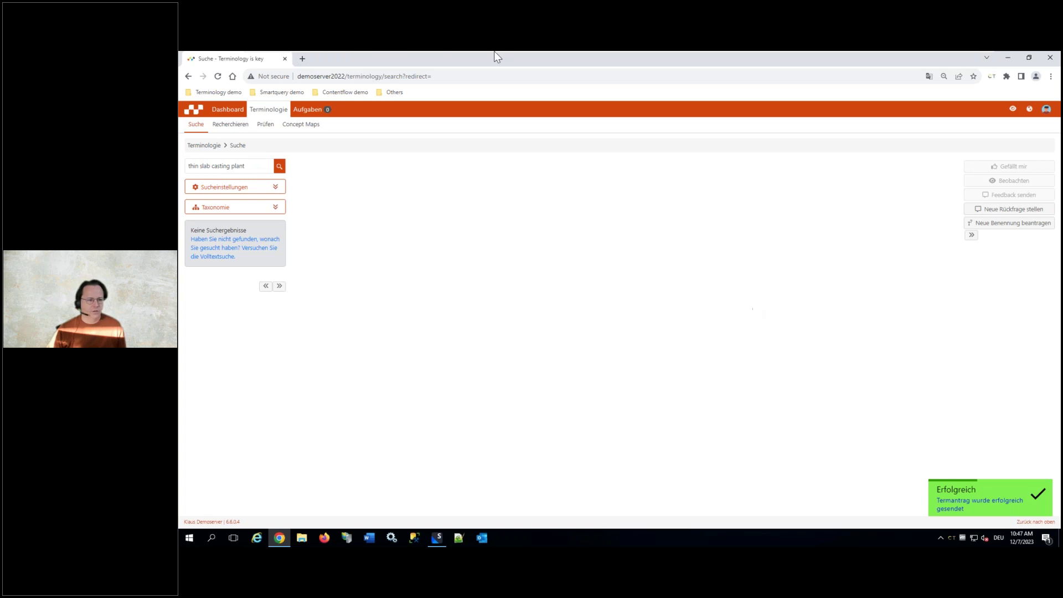
Switch to the terminologist's demo account through its bookmark and dismiss the translation offer on the dashboard
{"action": "left_click", "coordinate": [218, 91]}
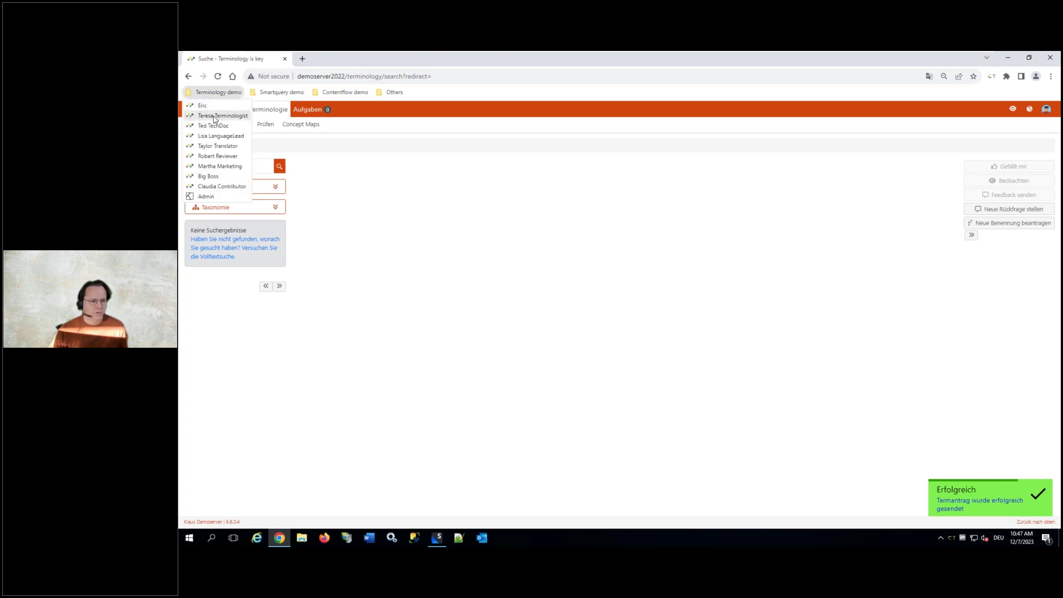
{"action": "left_click", "coordinate": [220, 116]}
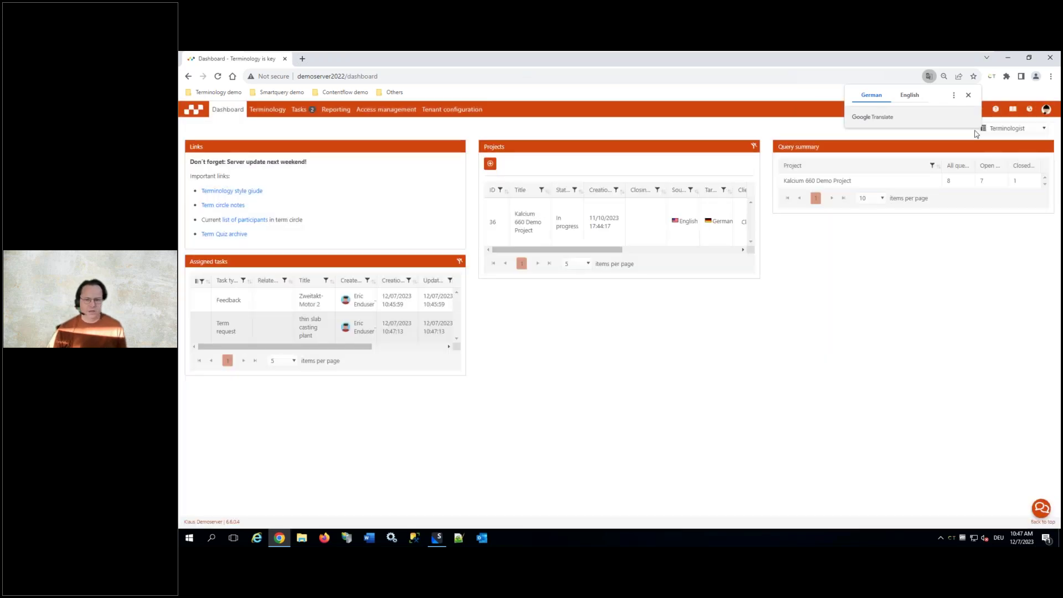
{"action": "left_click", "coordinate": [969, 94]}
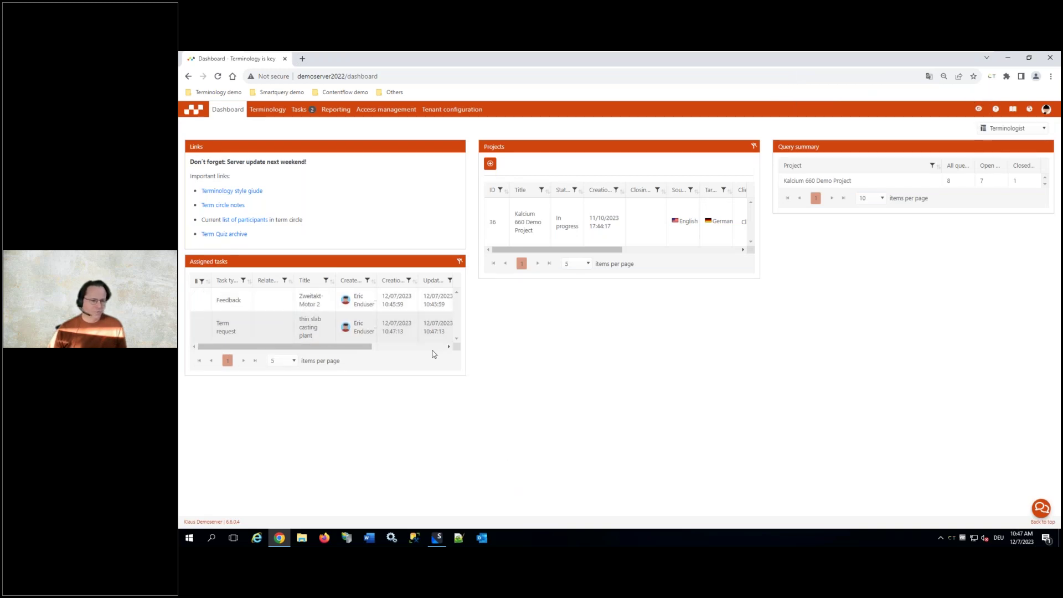
Open the list of all my tasks and limit it to tasks assigned to me in the task settings
{"action": "left_click", "coordinate": [302, 110]}
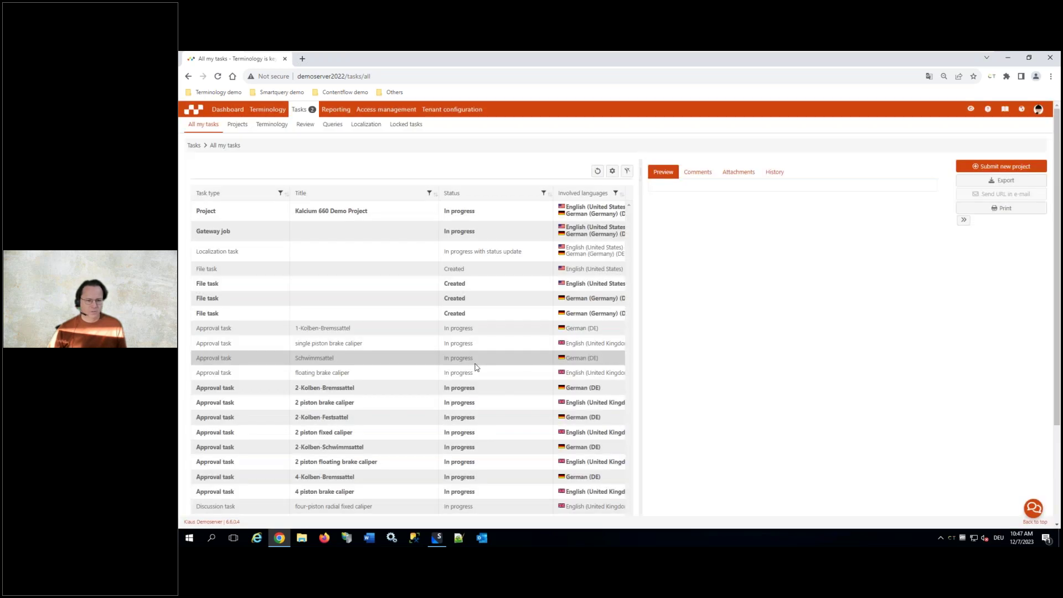
{"action": "left_click", "coordinate": [613, 171]}
{"action": "left_click", "coordinate": [518, 182]}
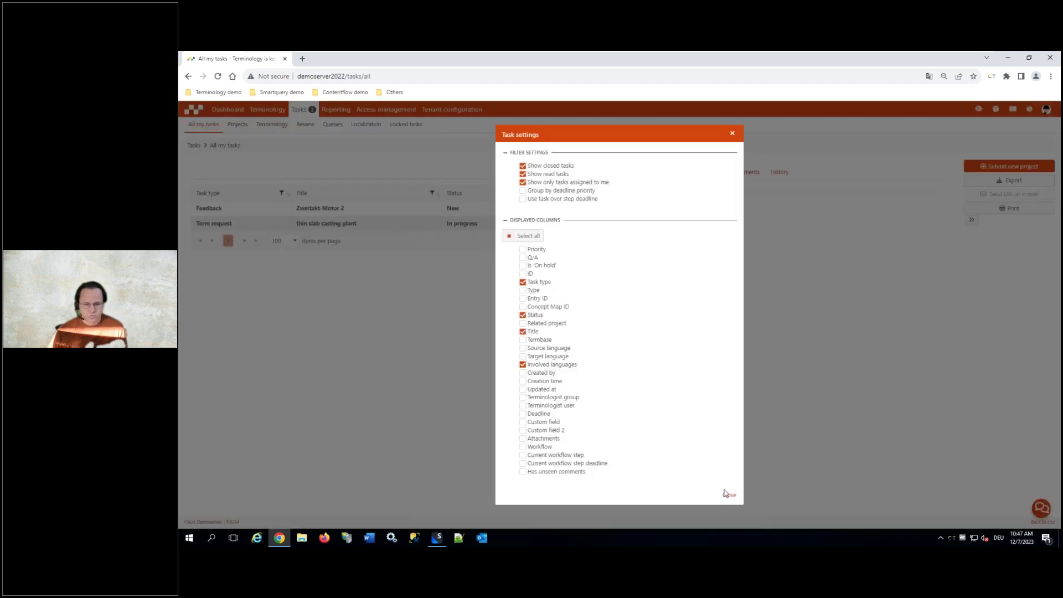
{"action": "left_click", "coordinate": [726, 495]}
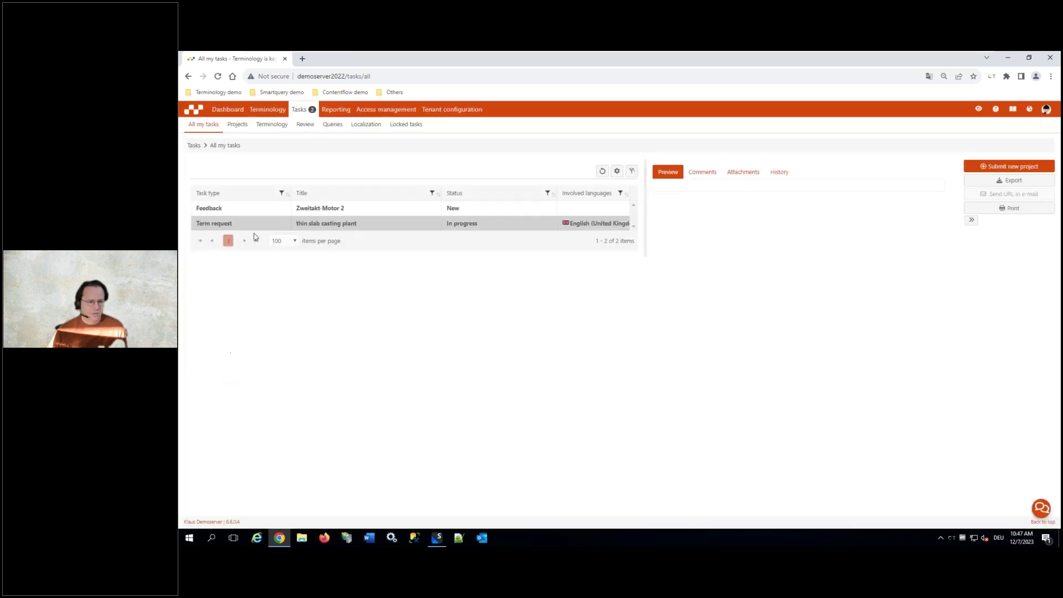
Select the Zweitakt-Motor 2 feedback task and post the comment "ldkfj aösldkjf öasdjf ölks" in reply to the feedback
{"action": "left_click", "coordinate": [328, 208]}
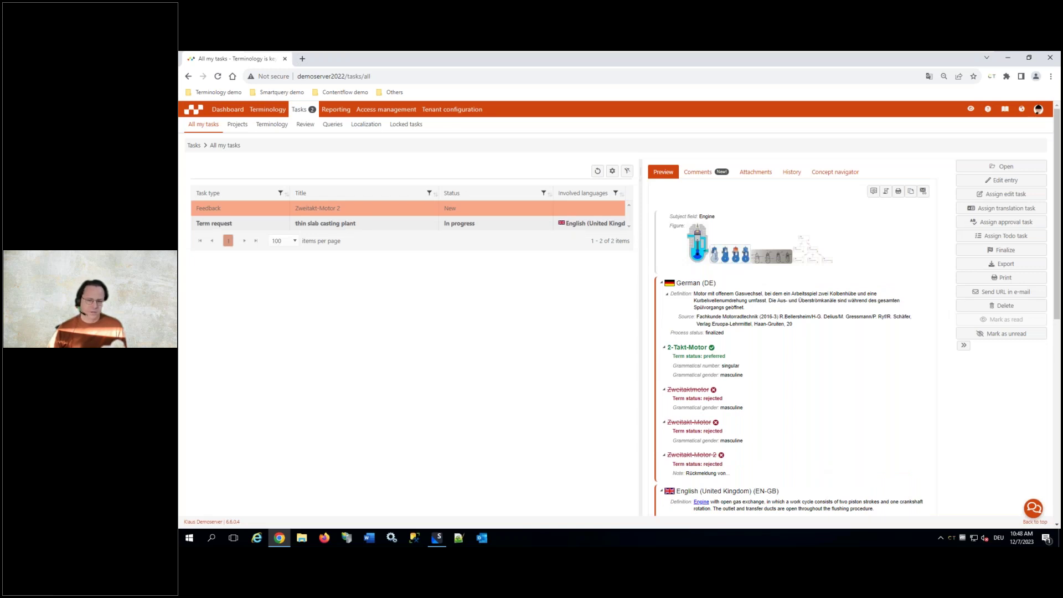
{"action": "left_click", "coordinate": [699, 173]}
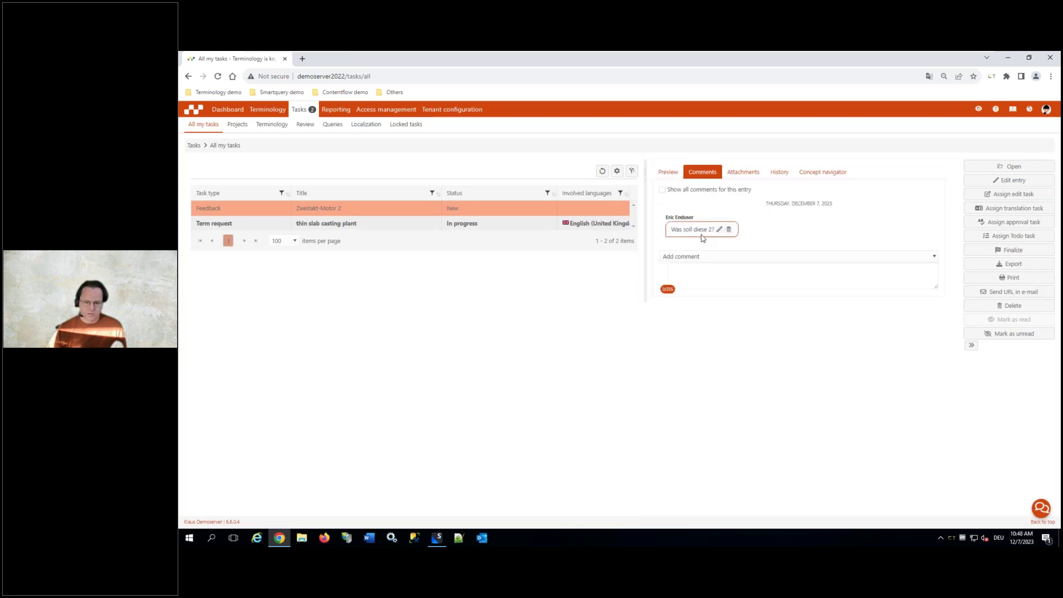
{"action": "type", "text": "ldkfj aösldkjf öasdjf ölks"}
{"action": "left_click", "coordinate": [932, 276]}
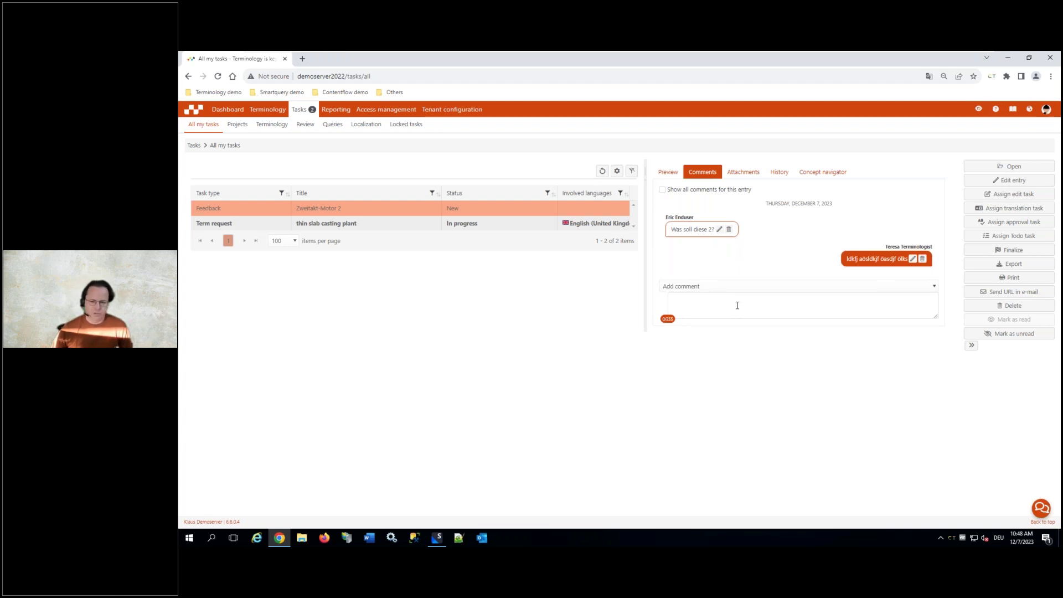
Ask the TechDoc group "Gute Frage. Warum ist hier eine 2 am Ende?" in the comments of the Zweitakt-Motor 2 feedback task
{"action": "left_click", "coordinate": [689, 288]}
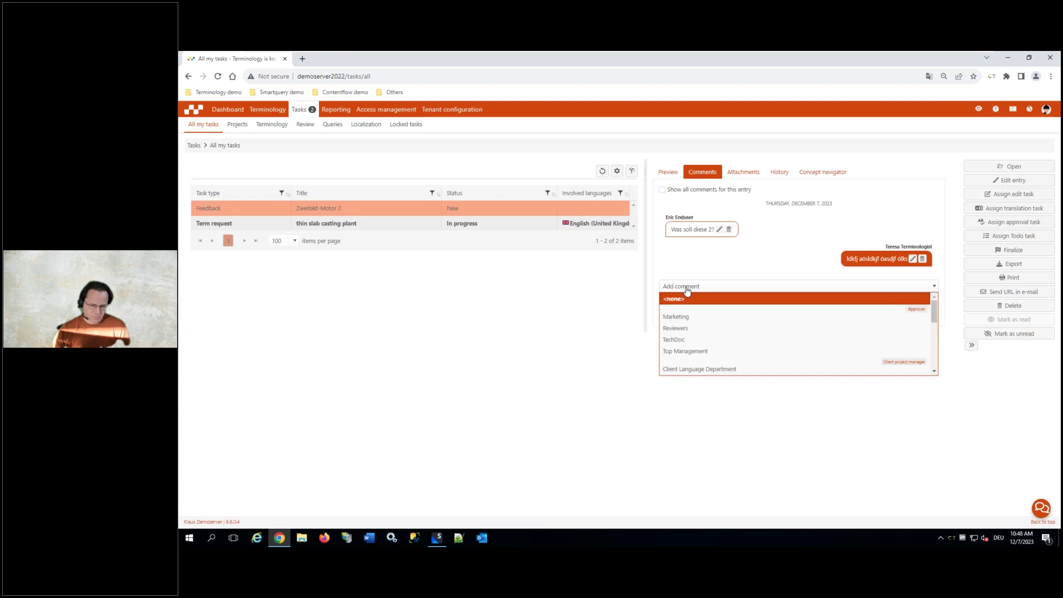
{"action": "left_click", "coordinate": [685, 340]}
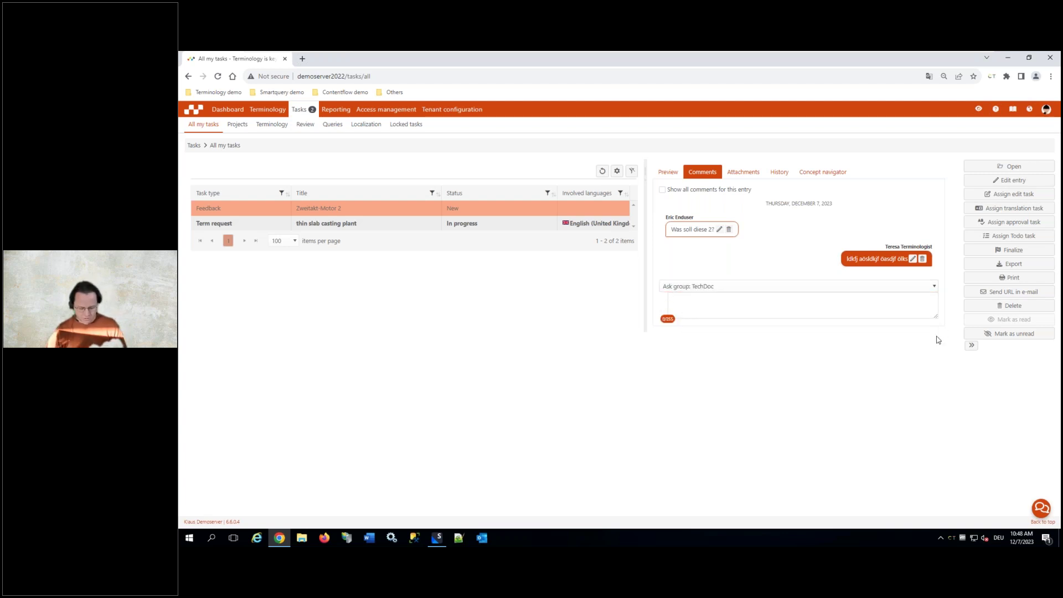
{"action": "type", "text": "Gute Frage, wARUM"}
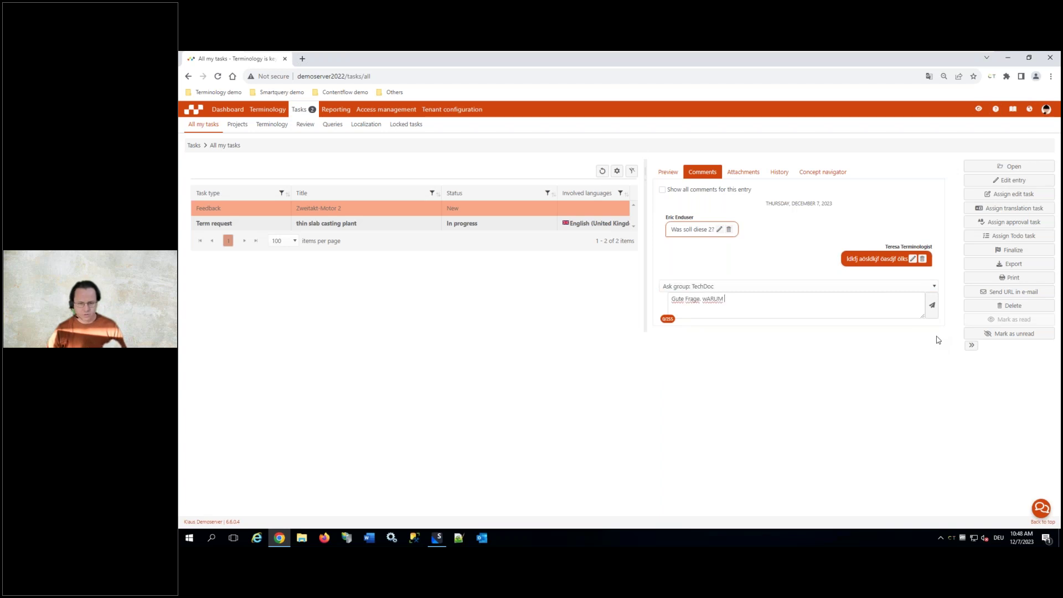
{"action": "key", "text": "ctrl+BackSpace"}
{"action": "type", "text": "War"}
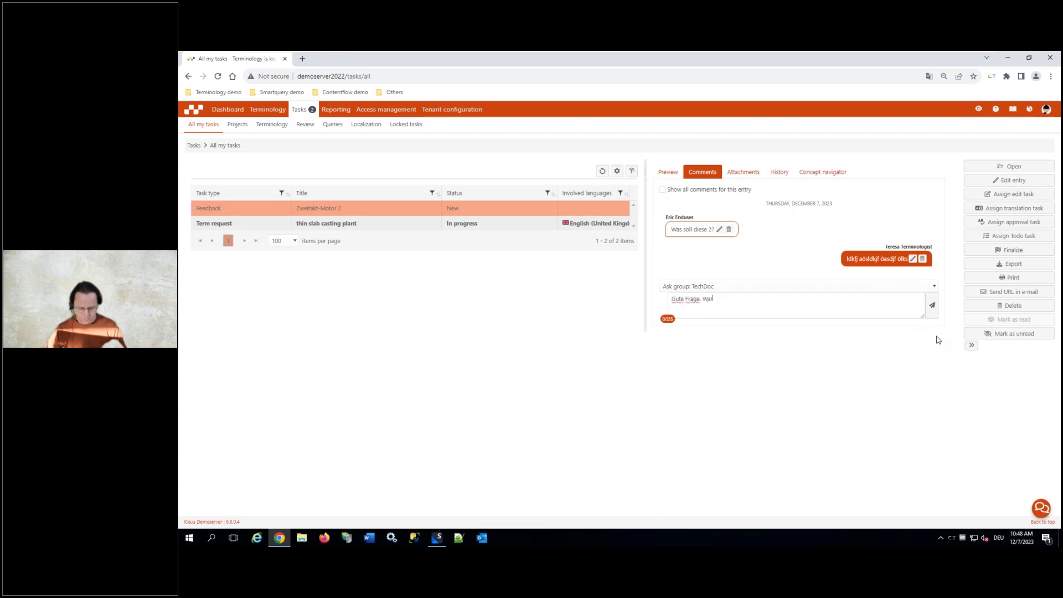
{"action": "type", "text": "um ist hier eine 2 am Ende?"}
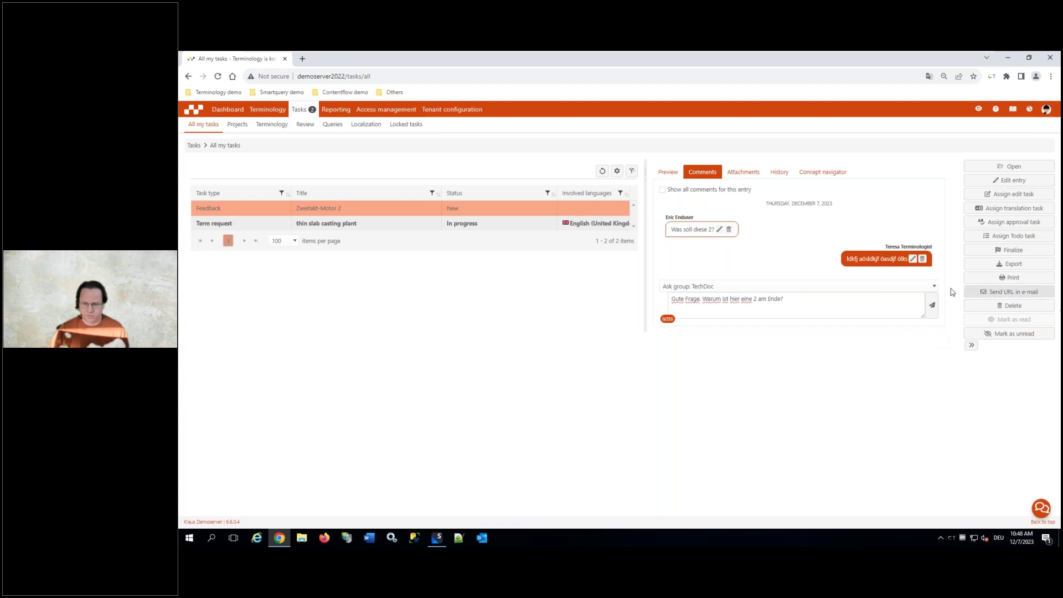
{"action": "left_click", "coordinate": [932, 305]}
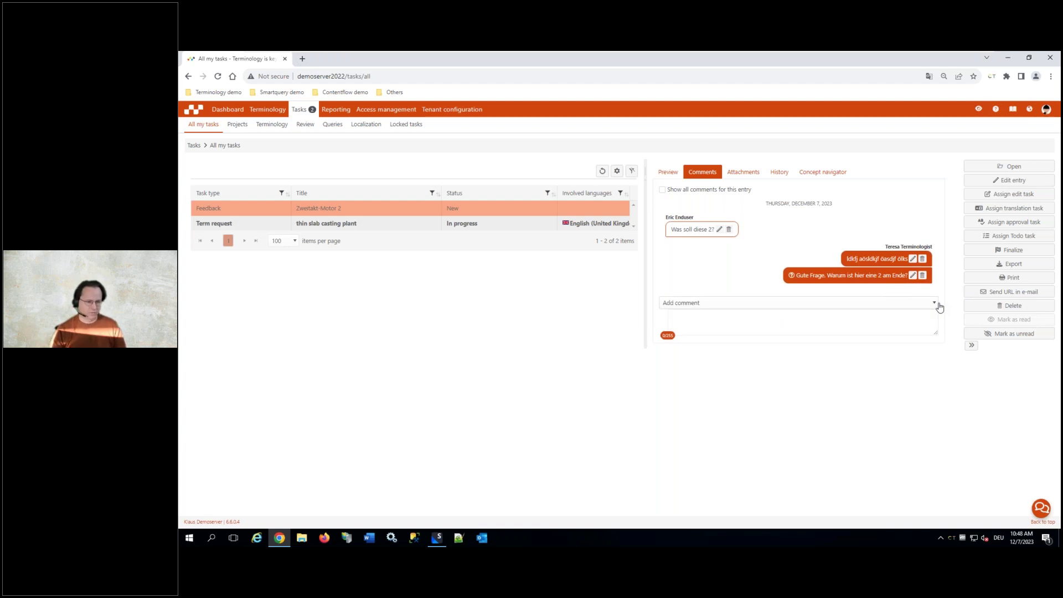
Select the thin slab casting plant term request and post the comment "sdf asfsf" in reply to the requester
{"action": "left_click", "coordinate": [355, 222]}
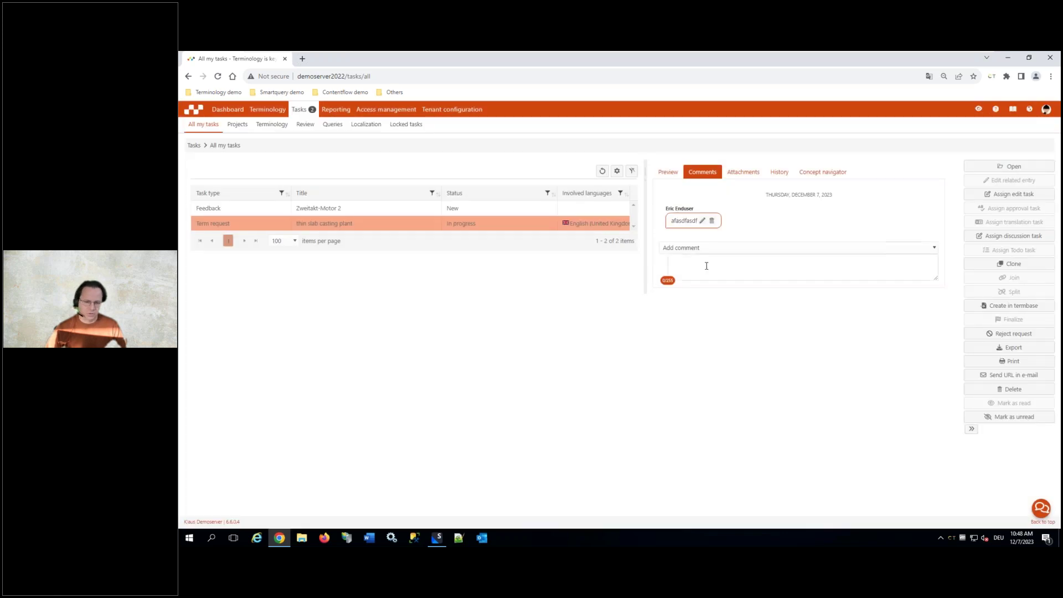
{"action": "left_click", "coordinate": [707, 266]}
{"action": "type", "text": "sdf asfsf"}
{"action": "left_click", "coordinate": [932, 266]}
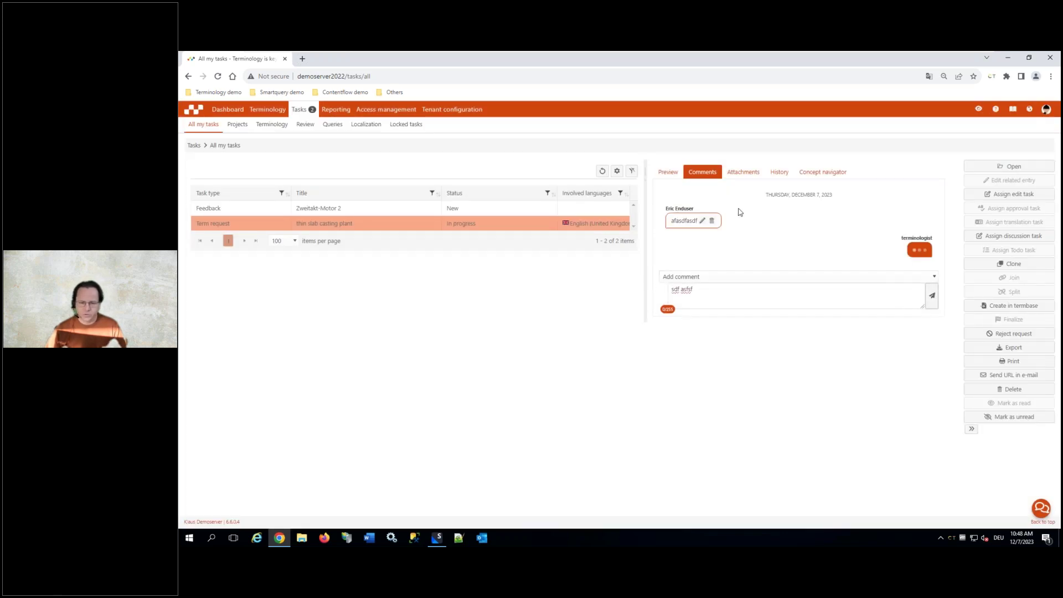
Open the thin slab casting plant request for editing, add the grammatical number singular and set the term status to preferred
{"action": "left_click", "coordinate": [665, 173]}
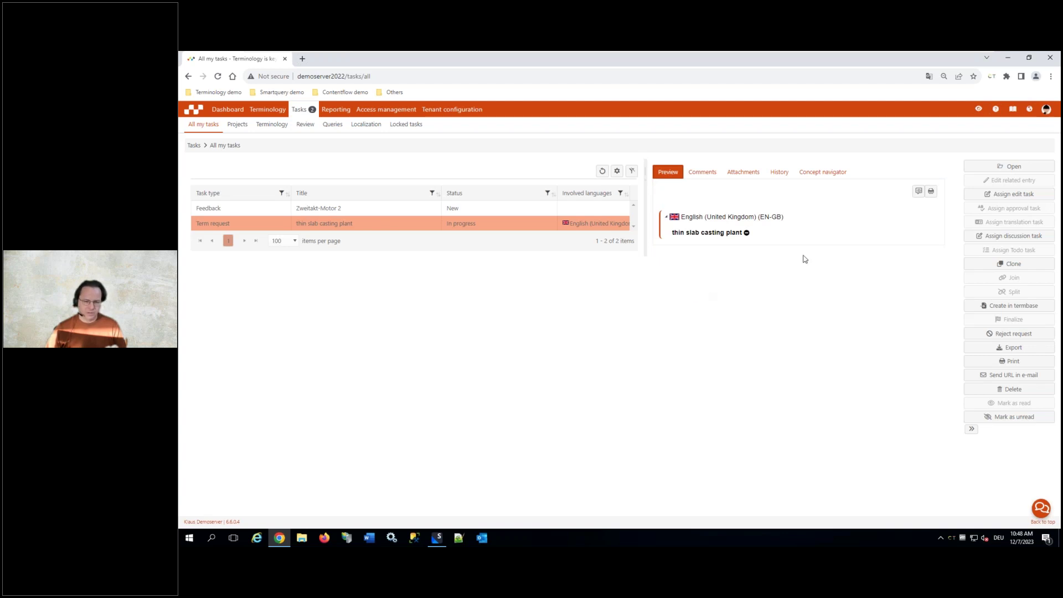
{"action": "left_click", "coordinate": [999, 168]}
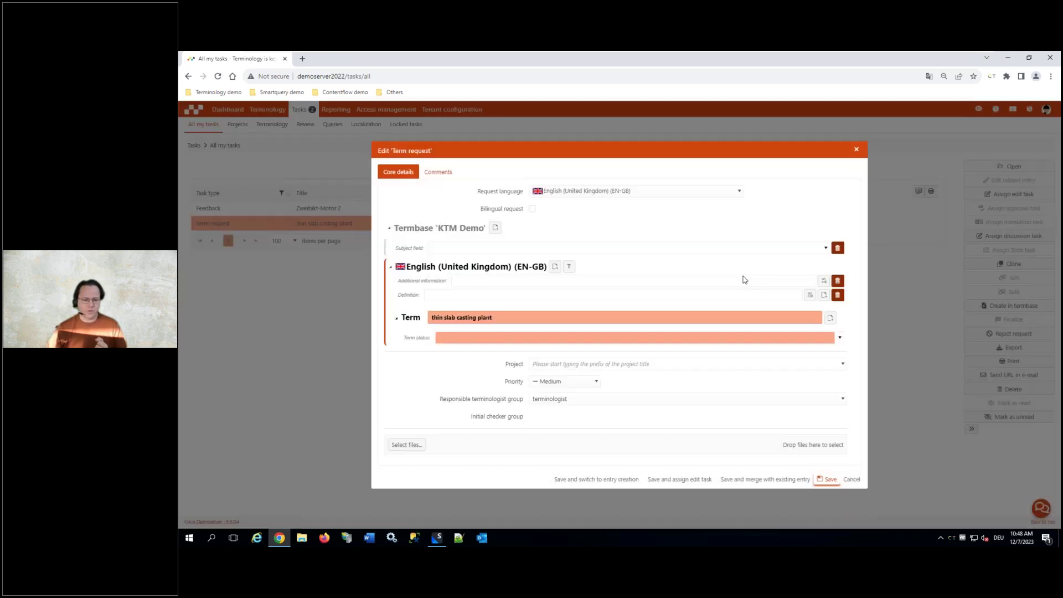
{"action": "left_click", "coordinate": [830, 319]}
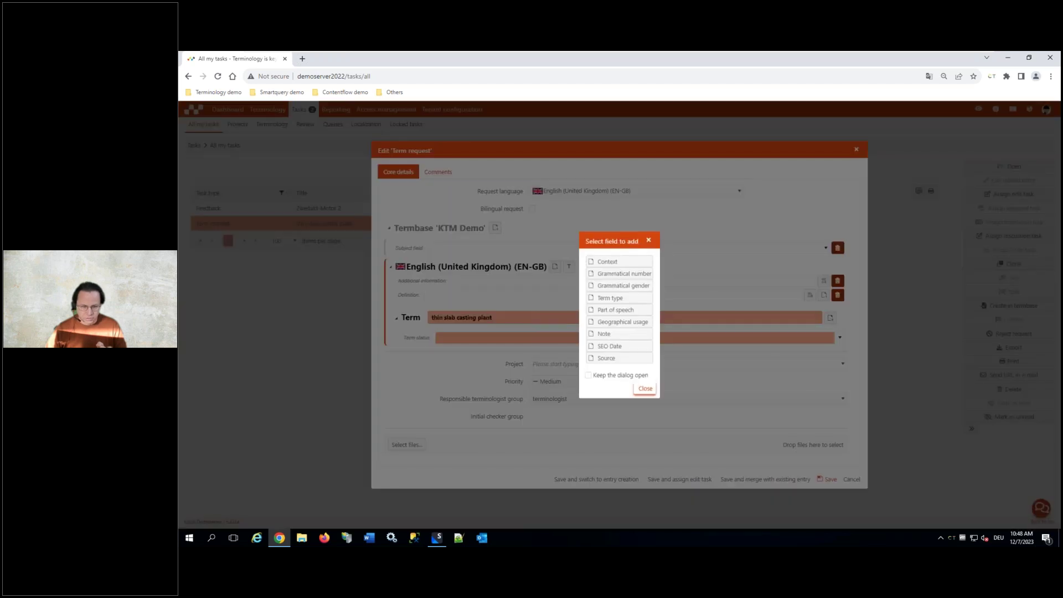
{"action": "left_click", "coordinate": [618, 275]}
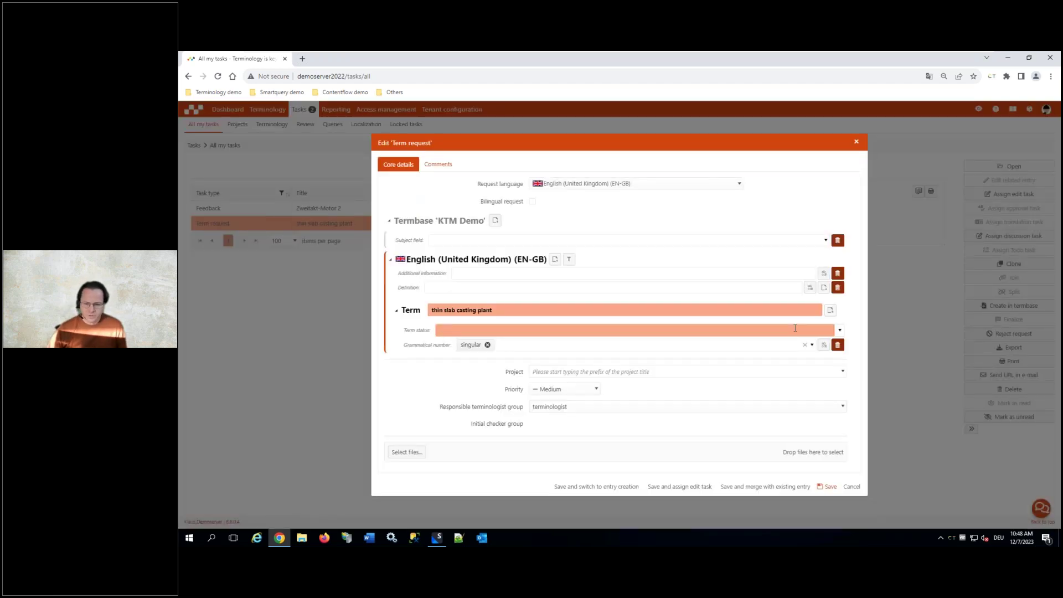
{"action": "left_click", "coordinate": [766, 331]}
{"action": "left_click", "coordinate": [463, 354]}
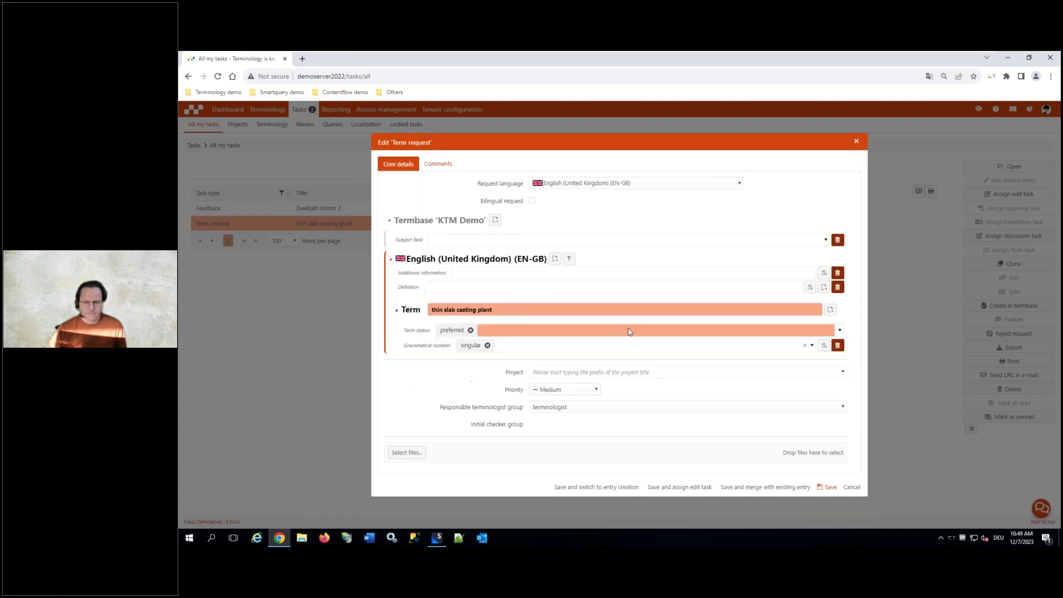
Generate text automatically for the English Definition and Additional information fields of the term request
{"action": "left_click", "coordinate": [810, 286]}
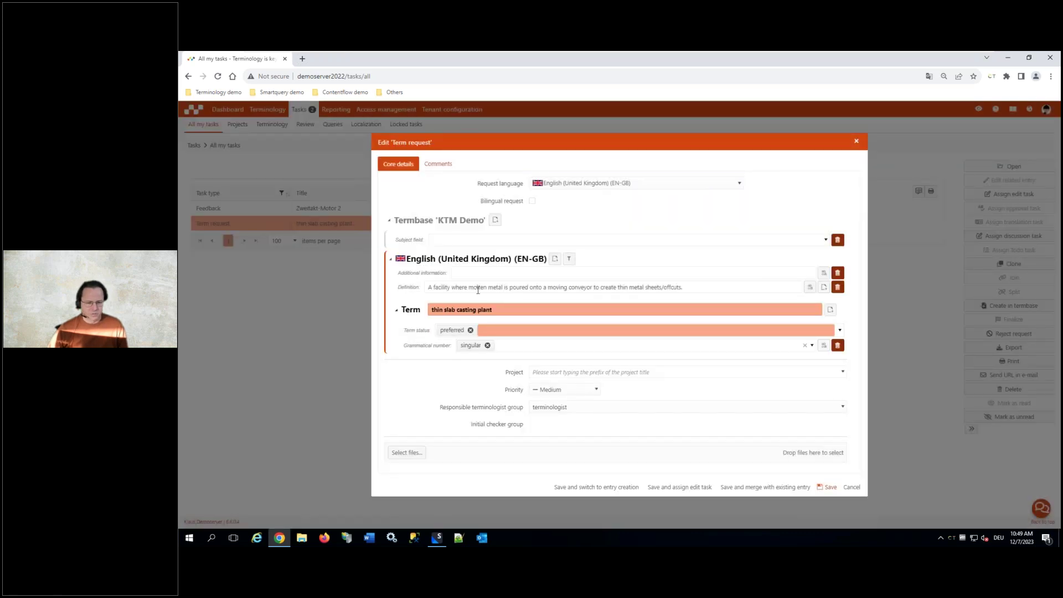
{"action": "left_click", "coordinate": [718, 287]}
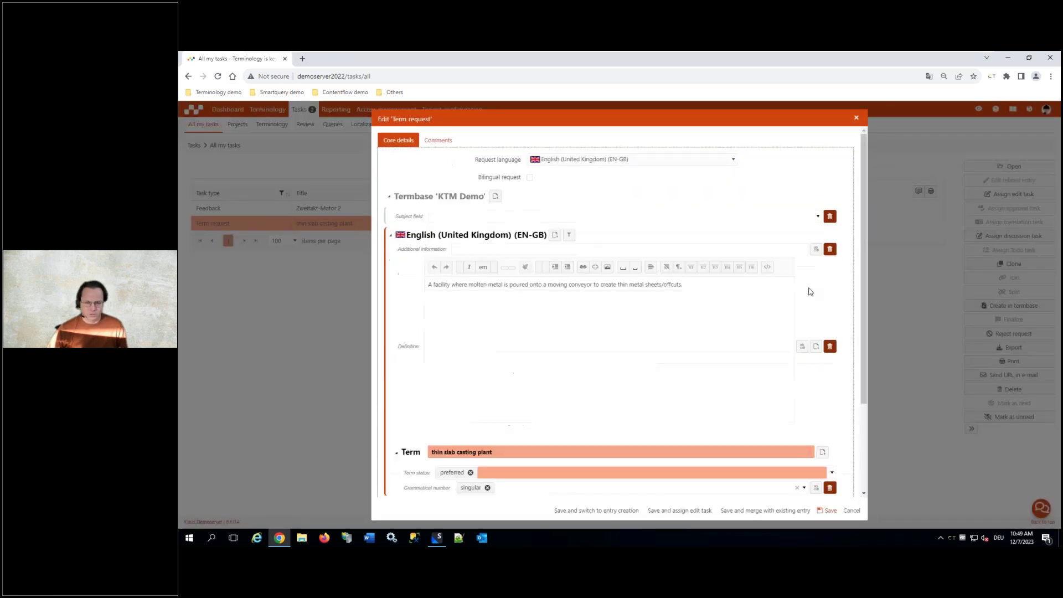
{"action": "left_click", "coordinate": [820, 290]}
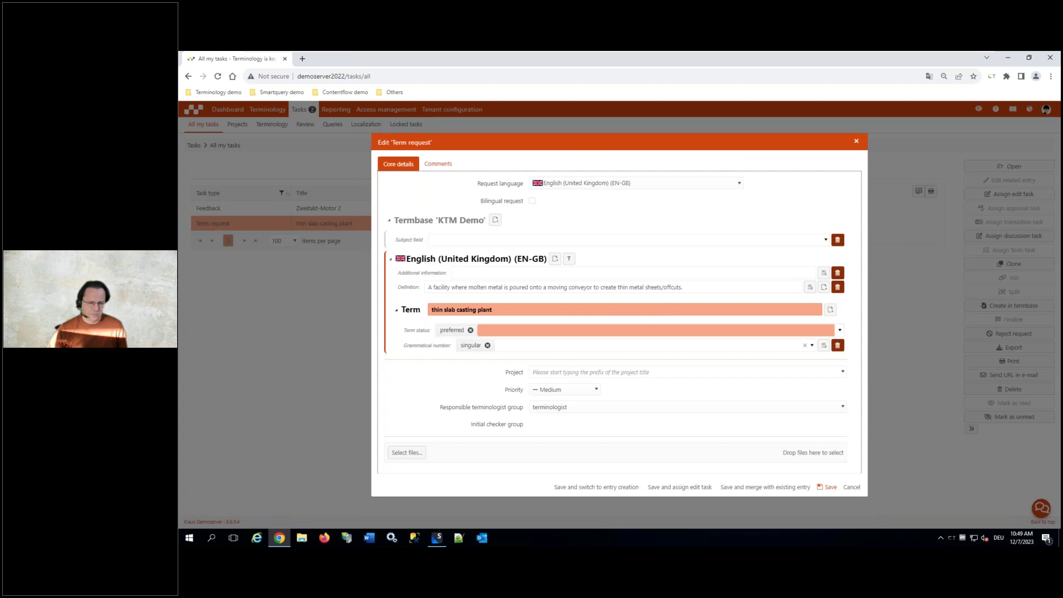
{"action": "left_click", "coordinate": [824, 273]}
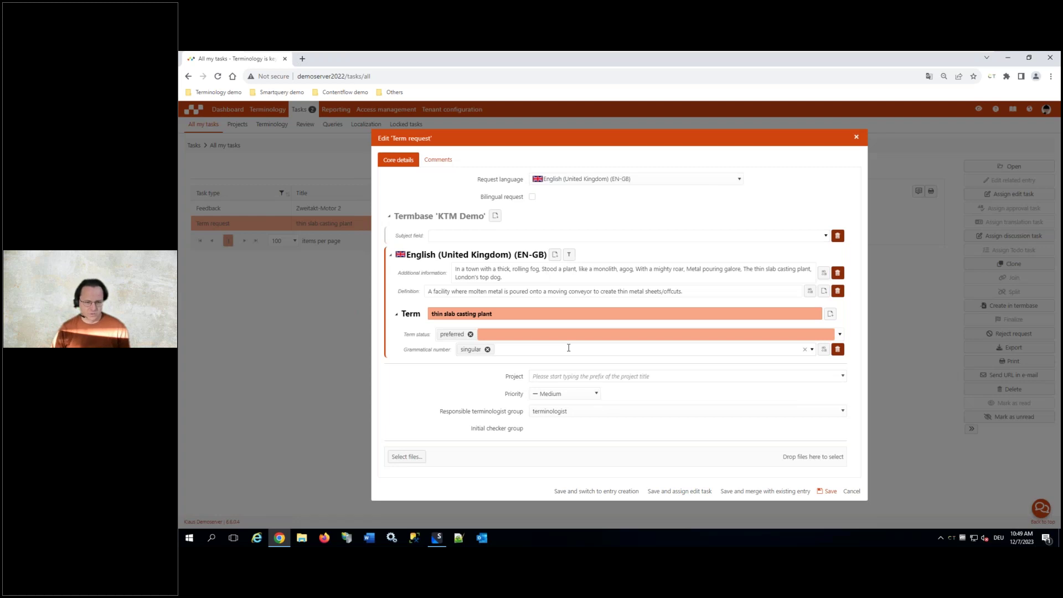
Set the request's subject field to Software texts and save the term request
{"action": "left_click", "coordinate": [494, 234]}
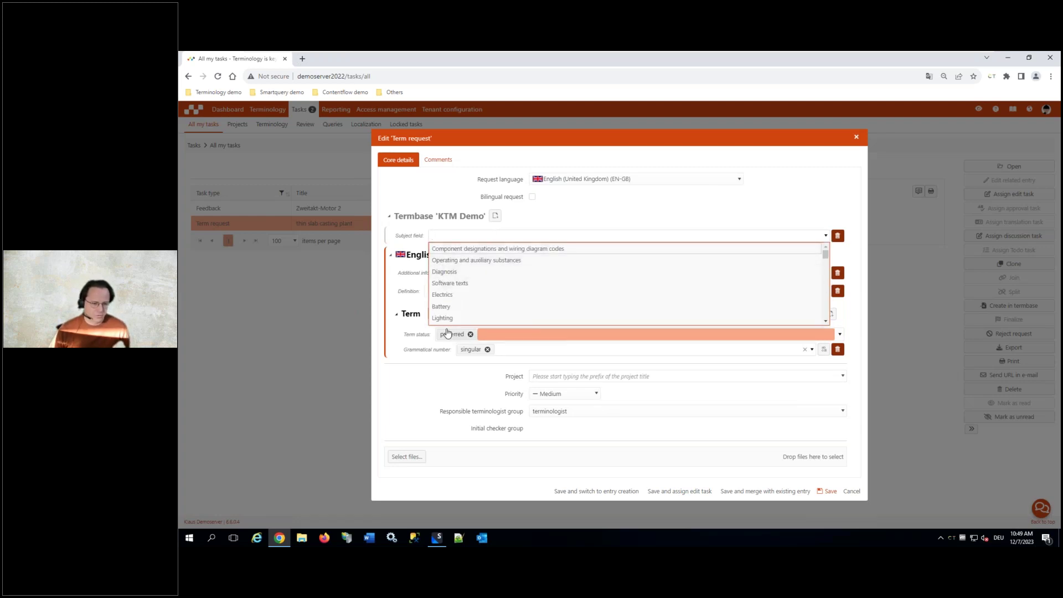
{"action": "left_click", "coordinate": [449, 283]}
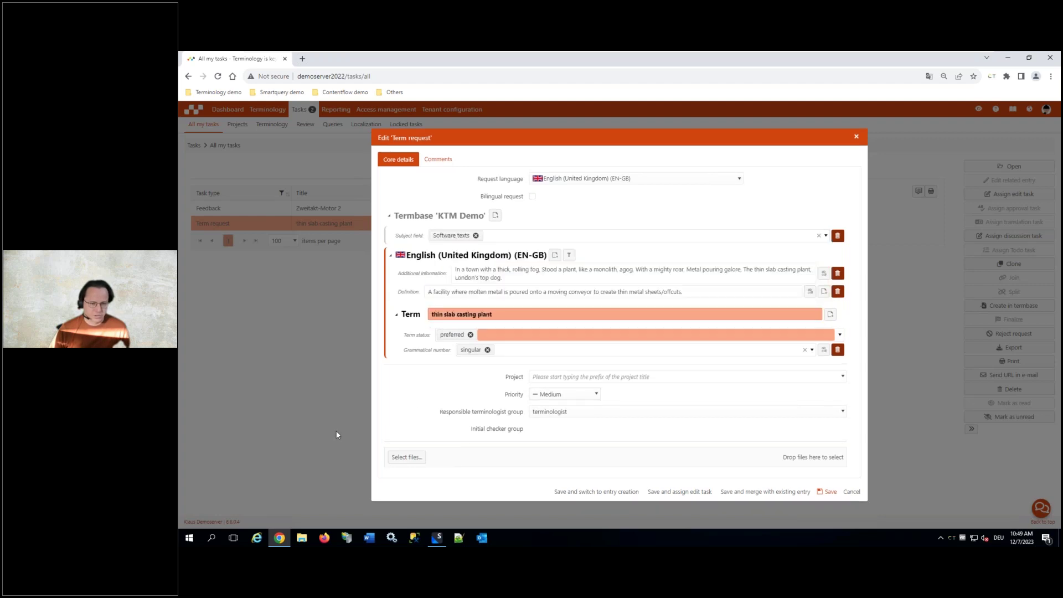
{"action": "left_click", "coordinate": [828, 492]}
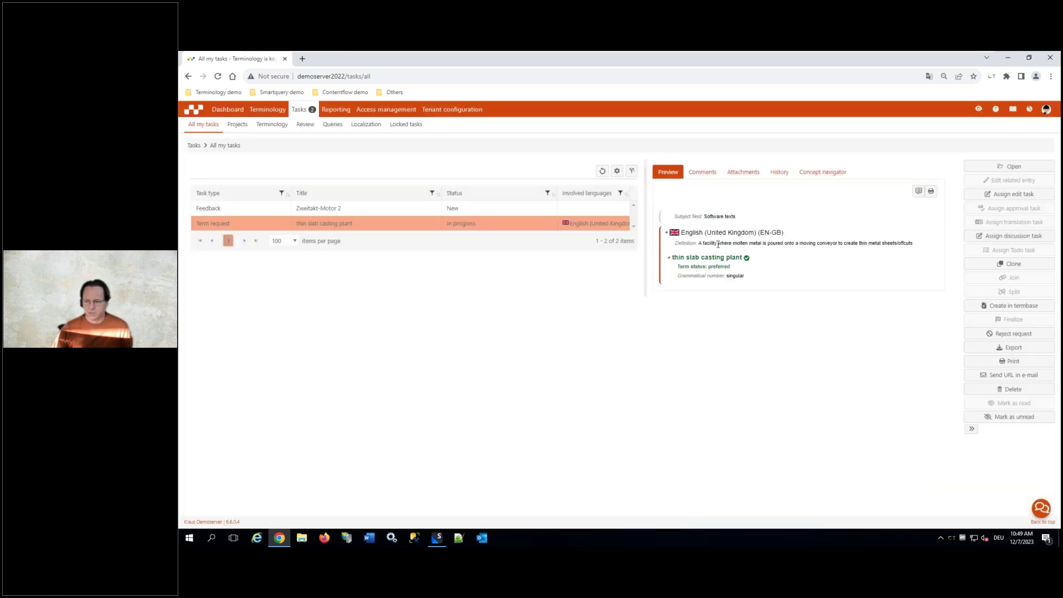
Create an edit task from the request with the TechDok workflow and a deadline of 12/15/2023
{"action": "left_click", "coordinate": [1009, 194]}
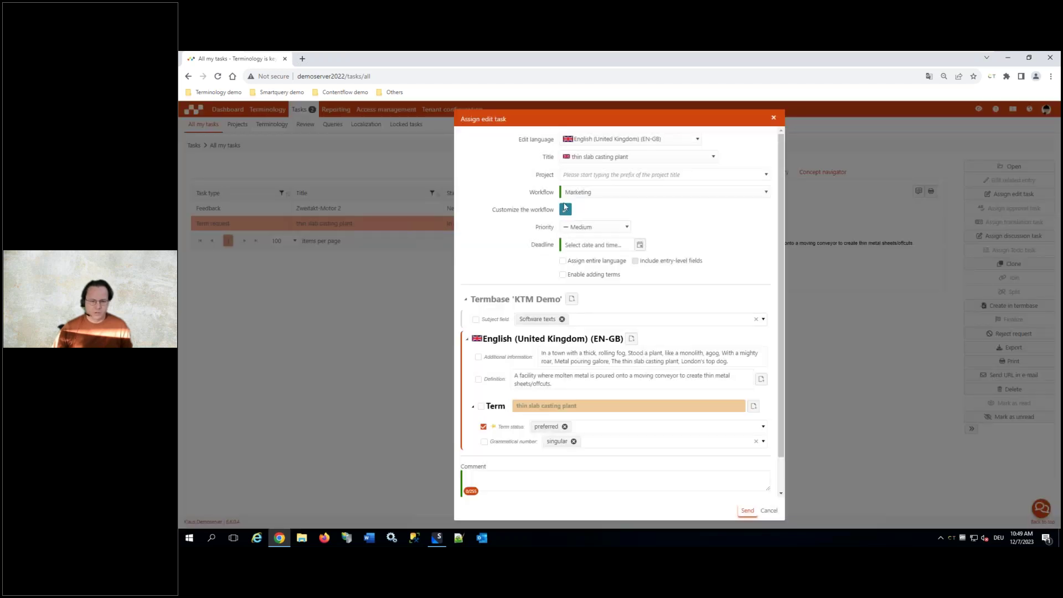
{"action": "left_click", "coordinate": [578, 193]}
{"action": "left_click", "coordinate": [578, 217]}
{"action": "left_click", "coordinate": [640, 245]}
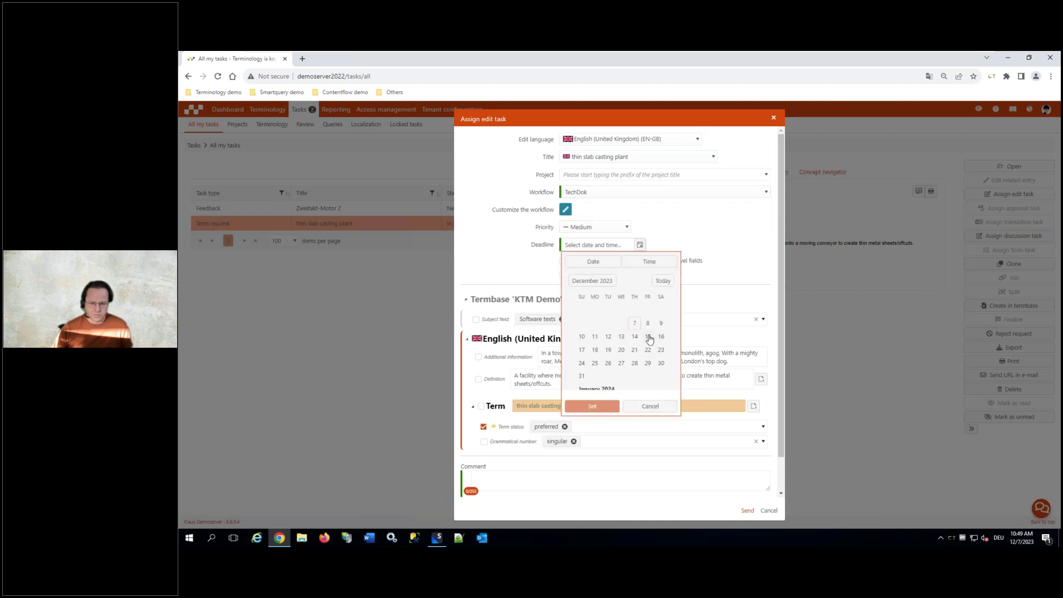
{"action": "left_click", "coordinate": [652, 339]}
{"action": "left_click", "coordinate": [592, 406]}
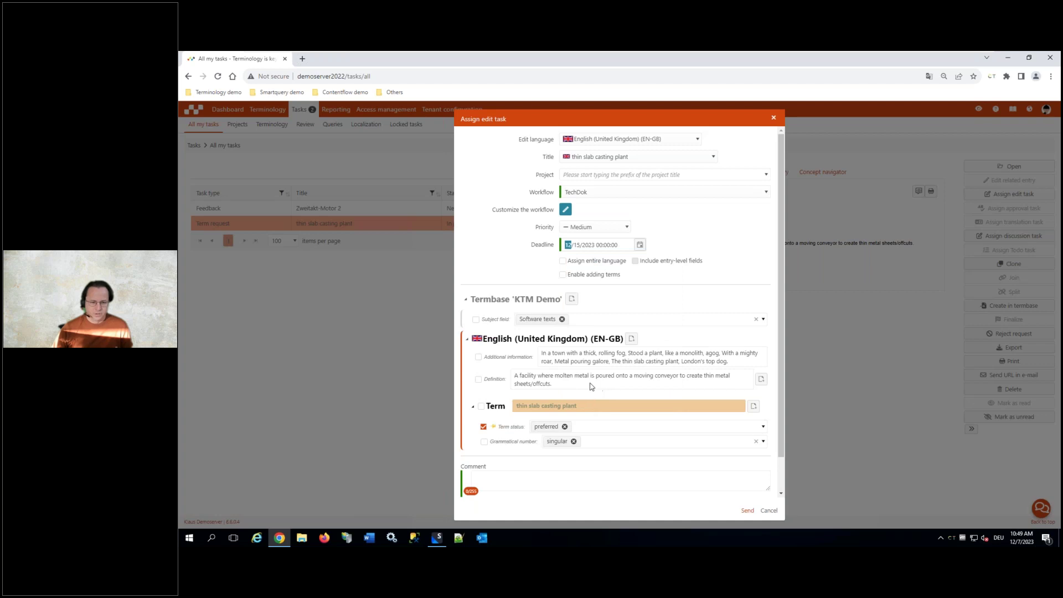
Include the Definition in the edit task instead of the Term status, add a comment beginning "Ist das OK? Kommt von", and send the task
{"action": "left_click", "coordinate": [478, 379]}
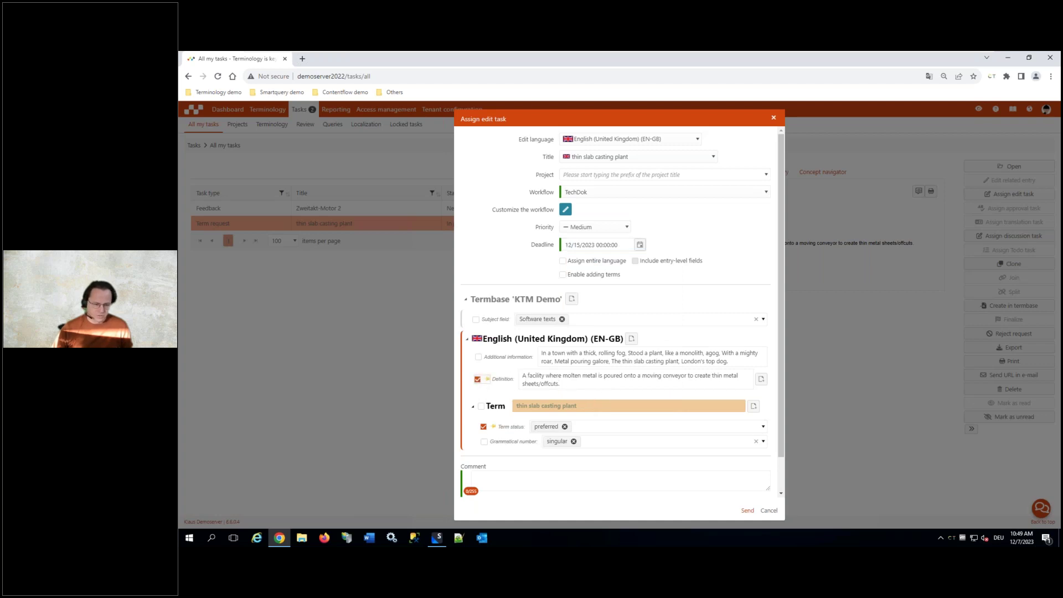
{"action": "left_click", "coordinate": [483, 428]}
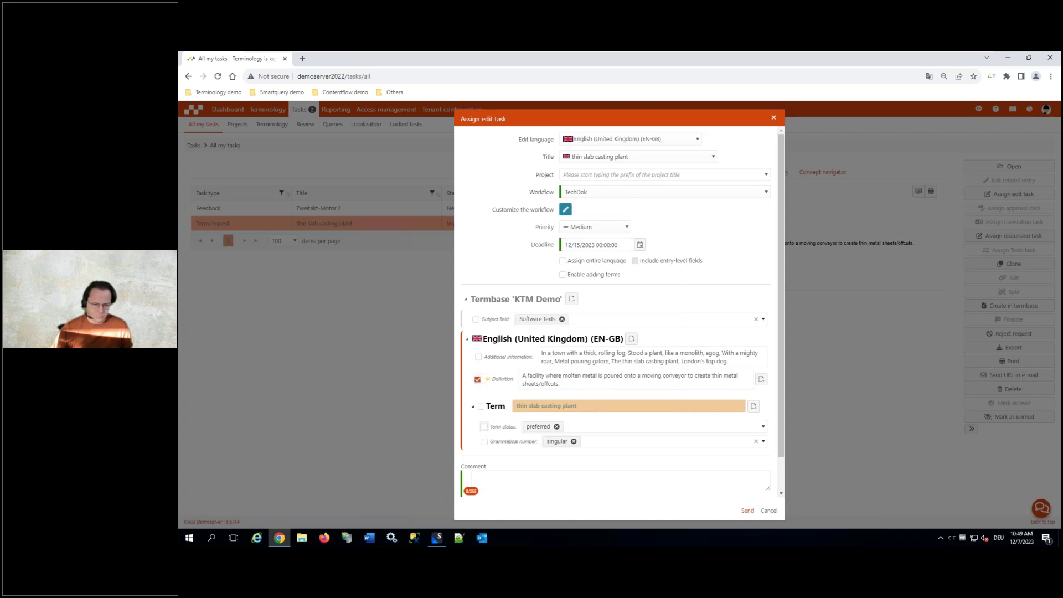
{"action": "left_click", "coordinate": [511, 484]}
{"action": "type", "text": "Ist da"}
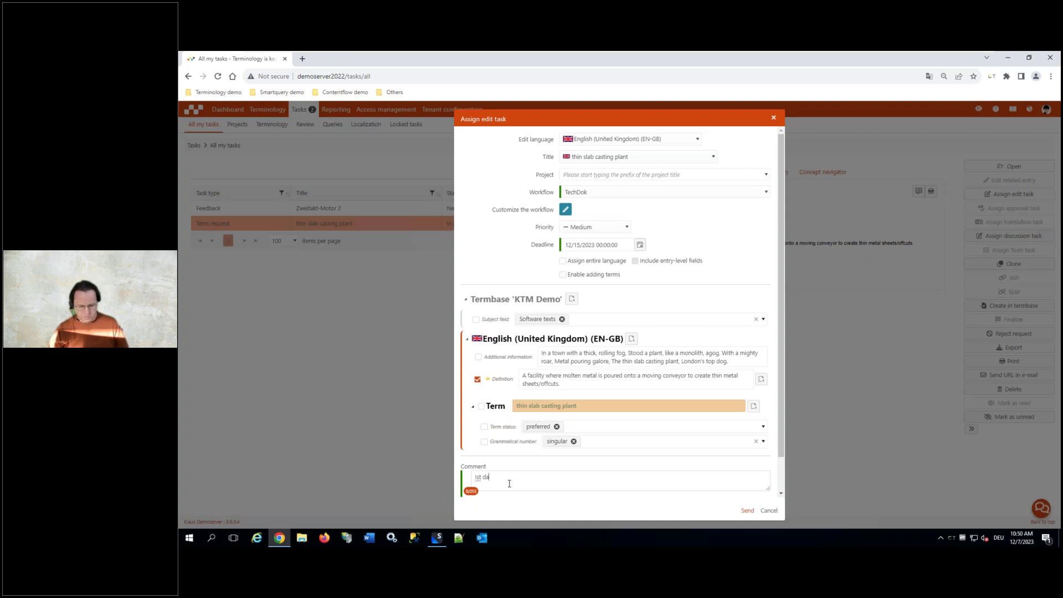
{"action": "type", "text": "s OK? Kommt con"}
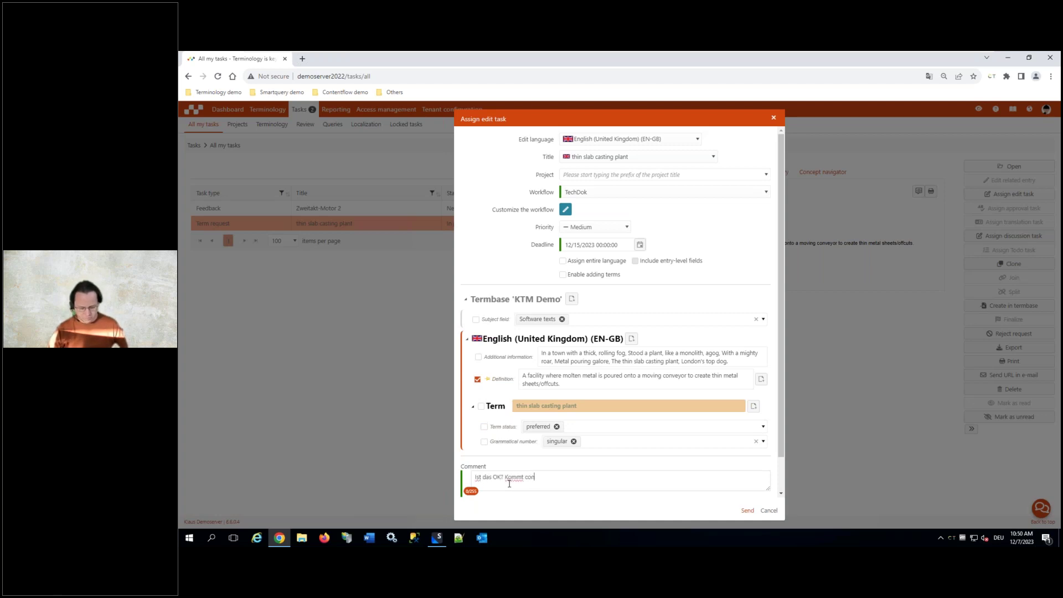
{"action": "key", "text": "BackSpace"}
{"action": "key", "text": "BackSpace"}
{"action": "key", "text": "BackSpace"}
{"action": "type", "text": "von"}
{"action": "left_click", "coordinate": [747, 510]}
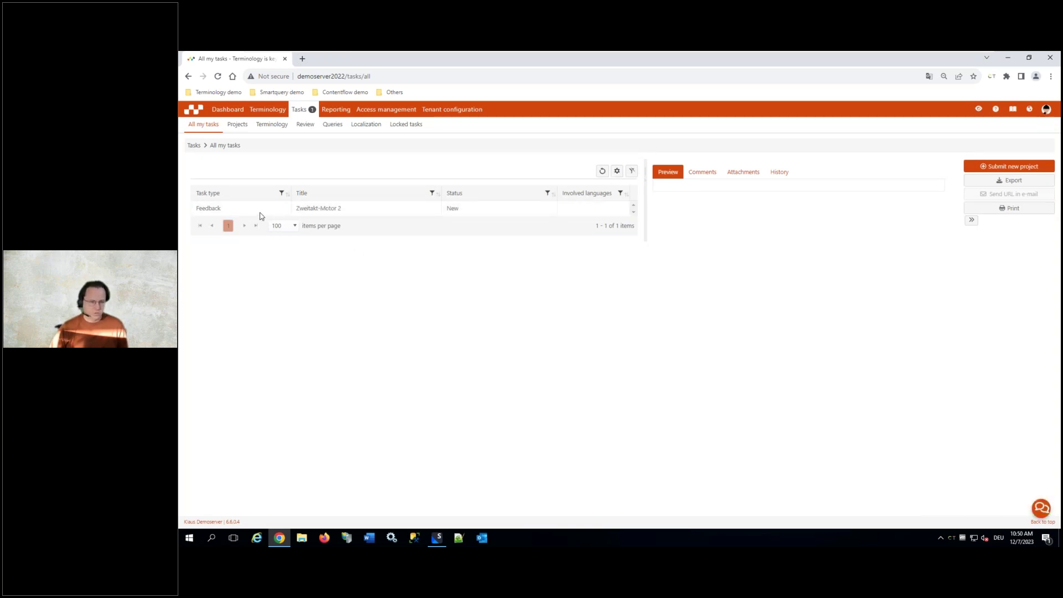
Check the filter settings of the task list and open the list of terminology edit tasks
{"action": "left_click", "coordinate": [617, 171]}
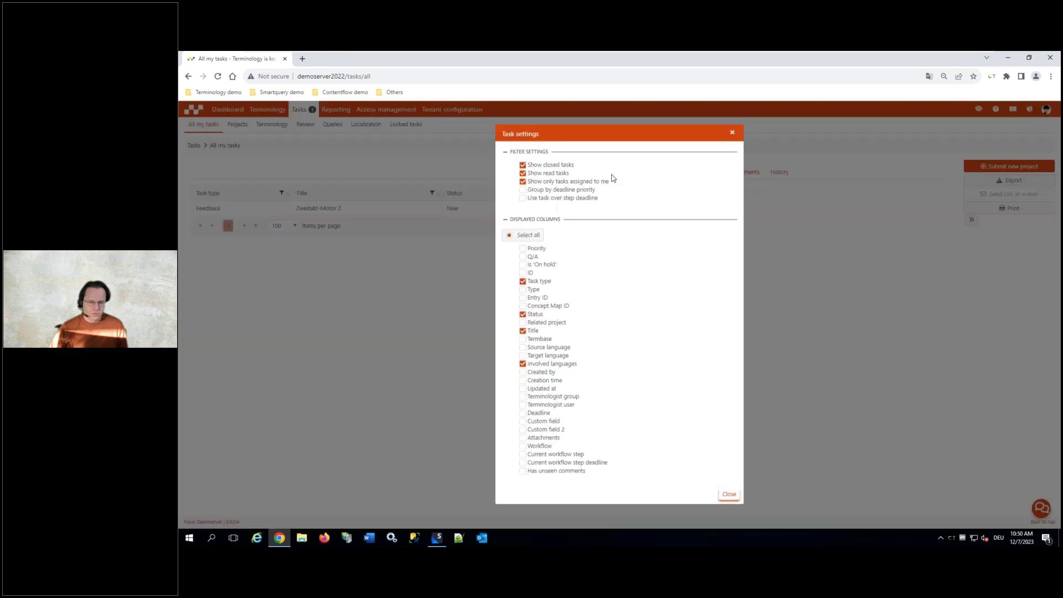
{"action": "left_click", "coordinate": [728, 495]}
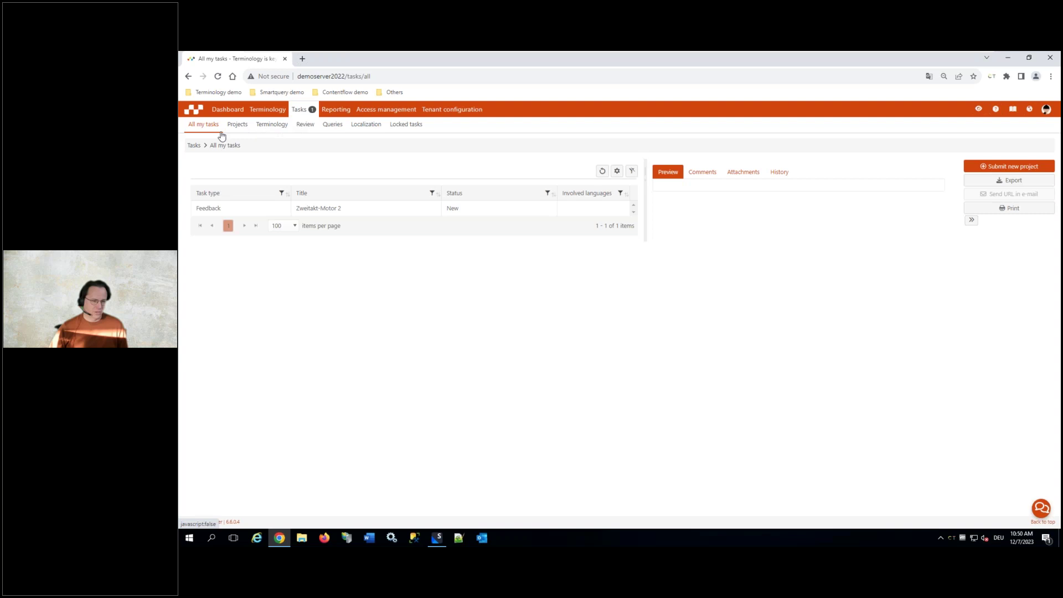
{"action": "left_click", "coordinate": [279, 126]}
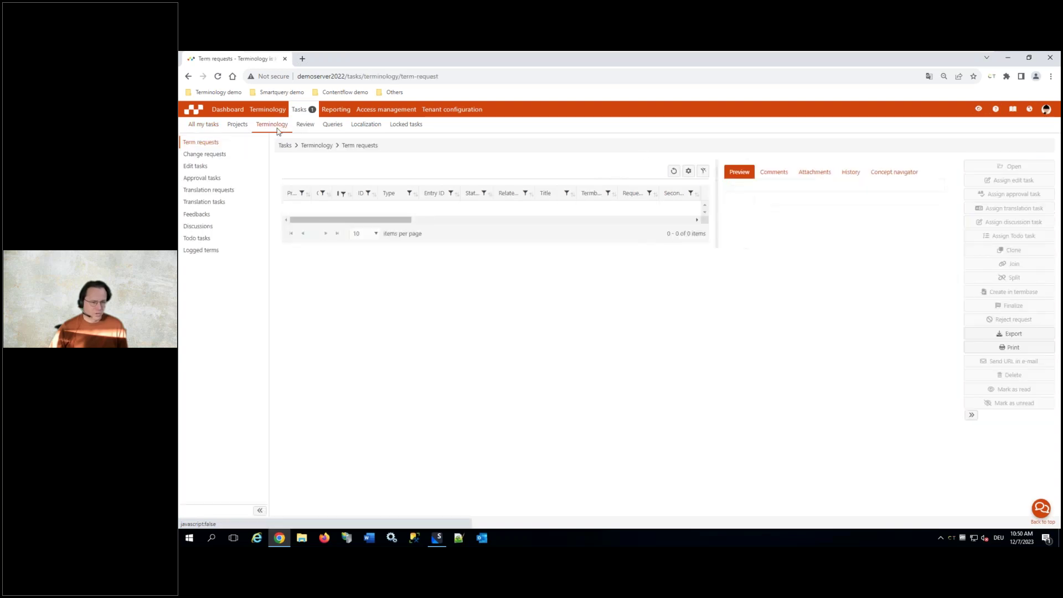
{"action": "left_click", "coordinate": [194, 166]}
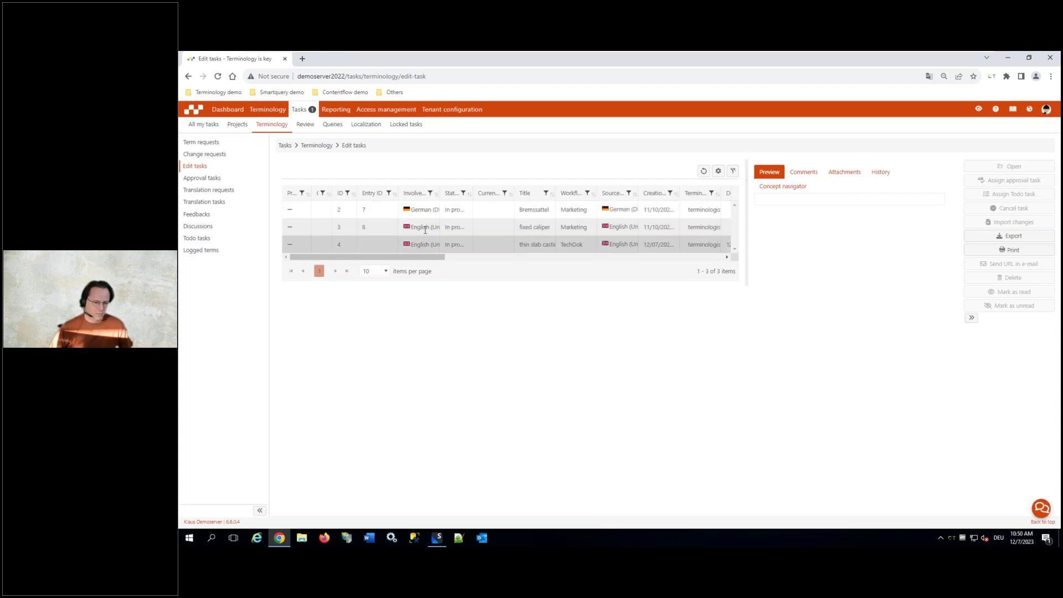
Examine the remaining columns of the edit tasks, expanding and collapsing the details of the Bremssattel and fixed caliper rows
{"action": "left_click_drag", "start_coordinate": [421, 257], "coordinate": [520, 257]}
{"action": "left_click", "coordinate": [613, 210]}
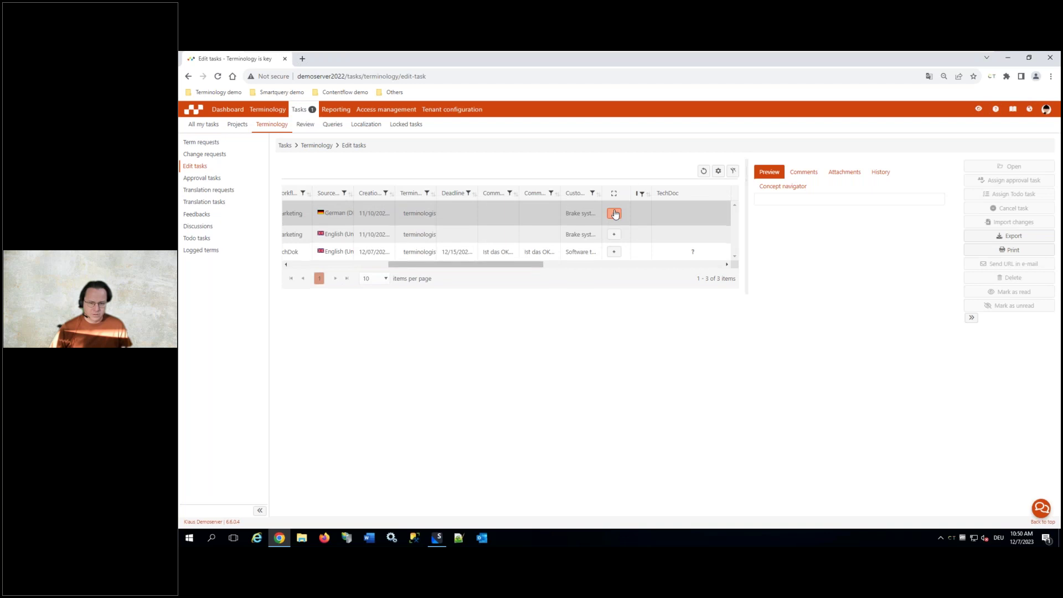
{"action": "left_click", "coordinate": [613, 234]}
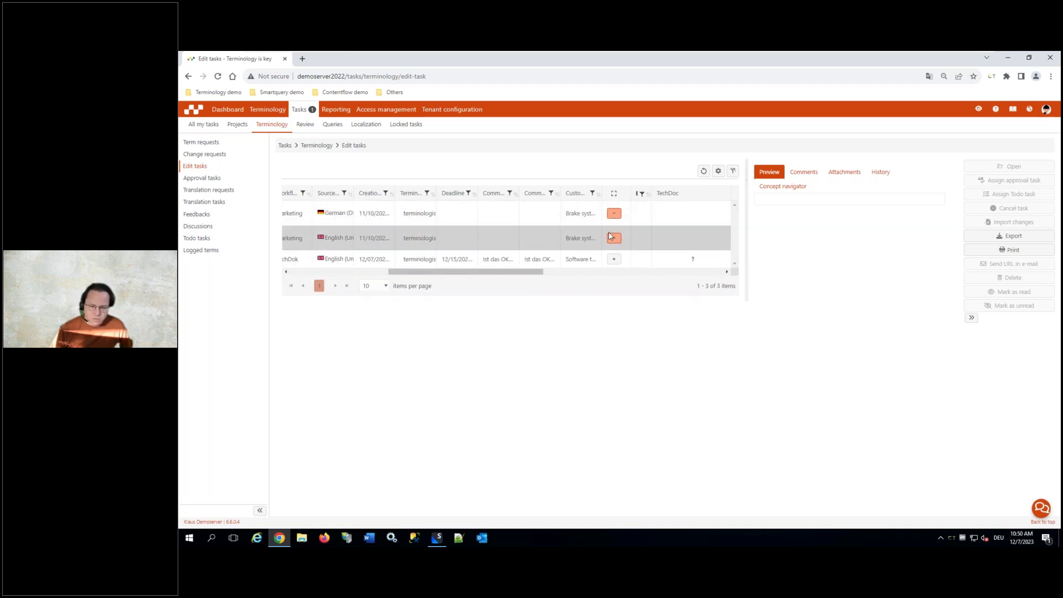
{"action": "left_click", "coordinate": [613, 227]}
{"action": "left_click_drag", "start_coordinate": [537, 257], "coordinate": [371, 271]}
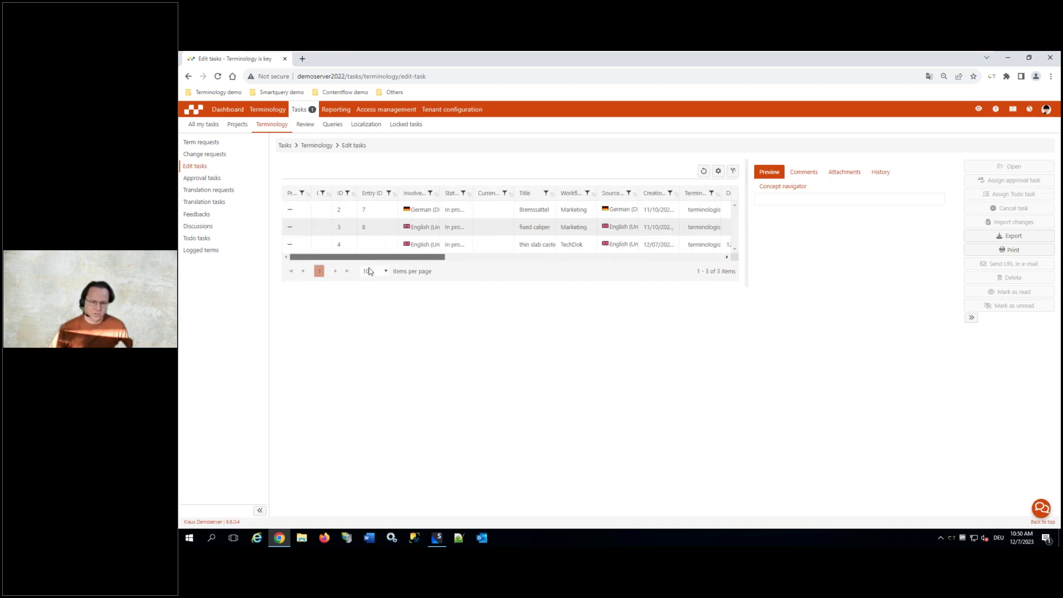
{"action": "left_click", "coordinate": [531, 233]}
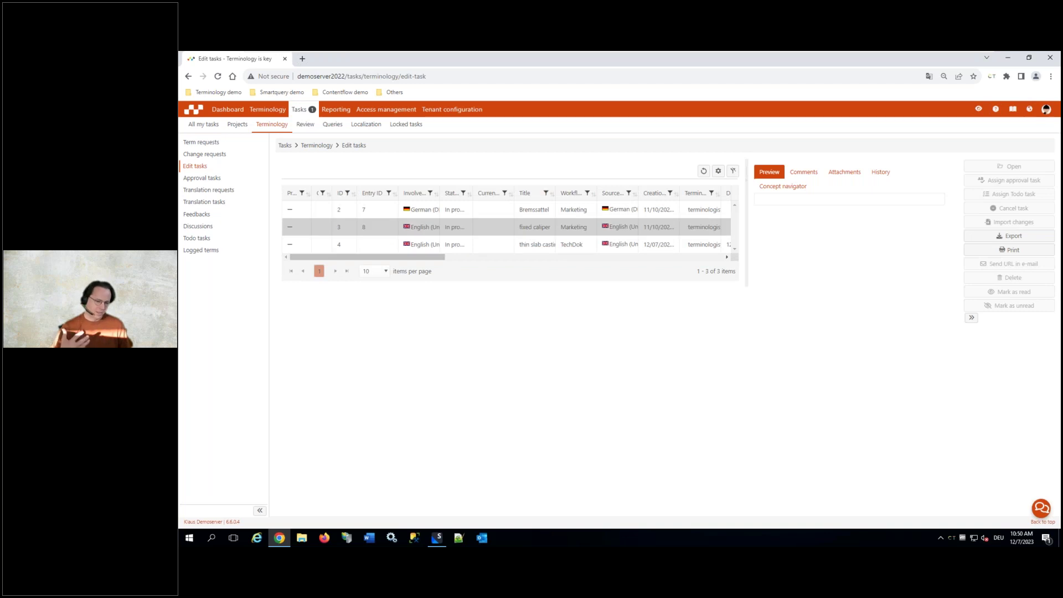
{"action": "left_click", "coordinate": [435, 242]}
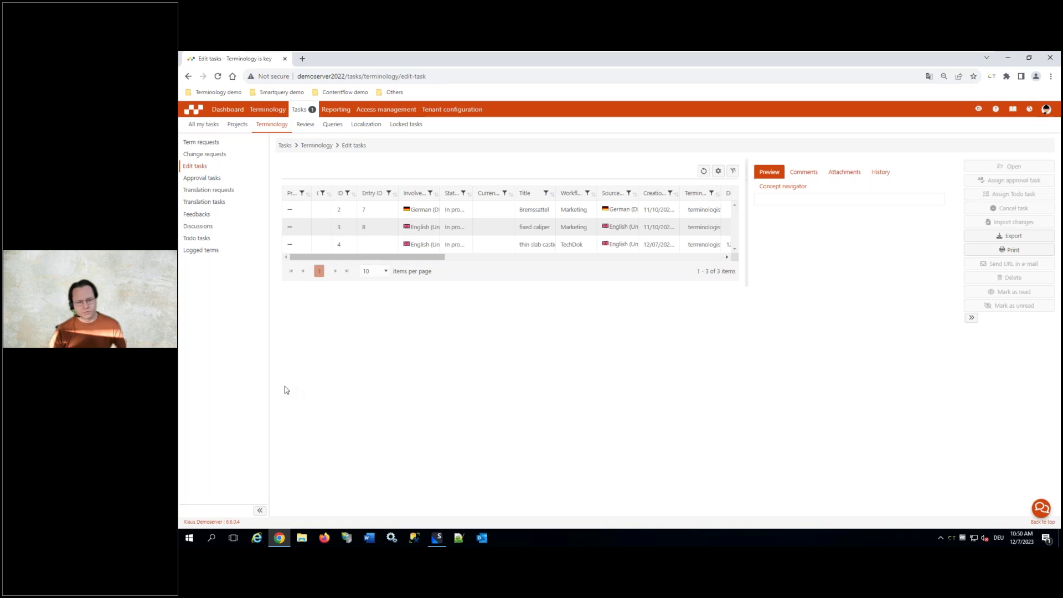
Log in as the technical documentation user through the Terminology demo bookmarks and check which account is signed in
{"action": "left_click", "coordinate": [216, 92]}
{"action": "left_click", "coordinate": [568, 198]}
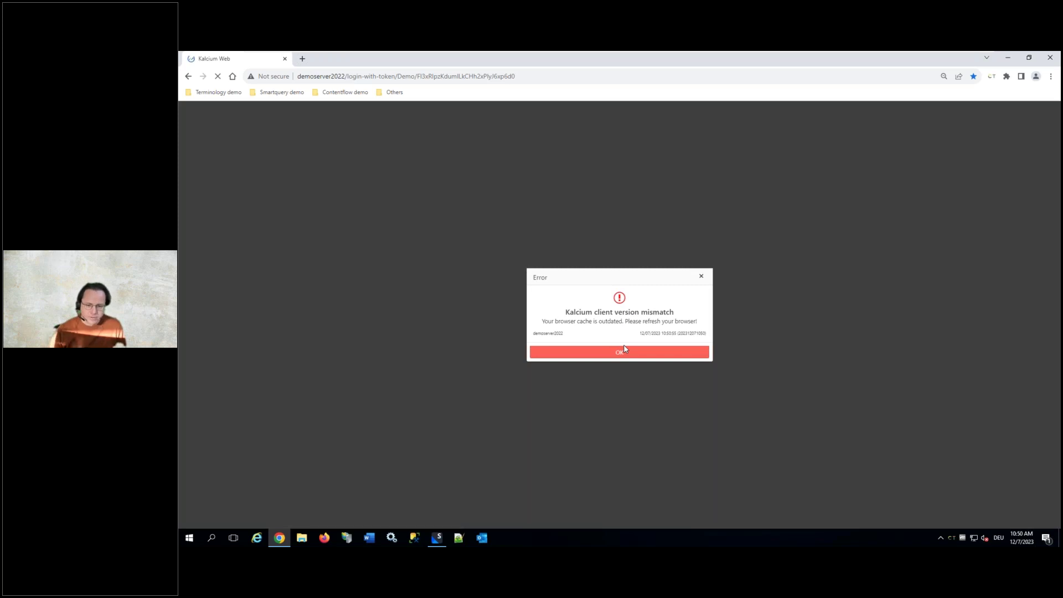
{"action": "left_click", "coordinate": [624, 349]}
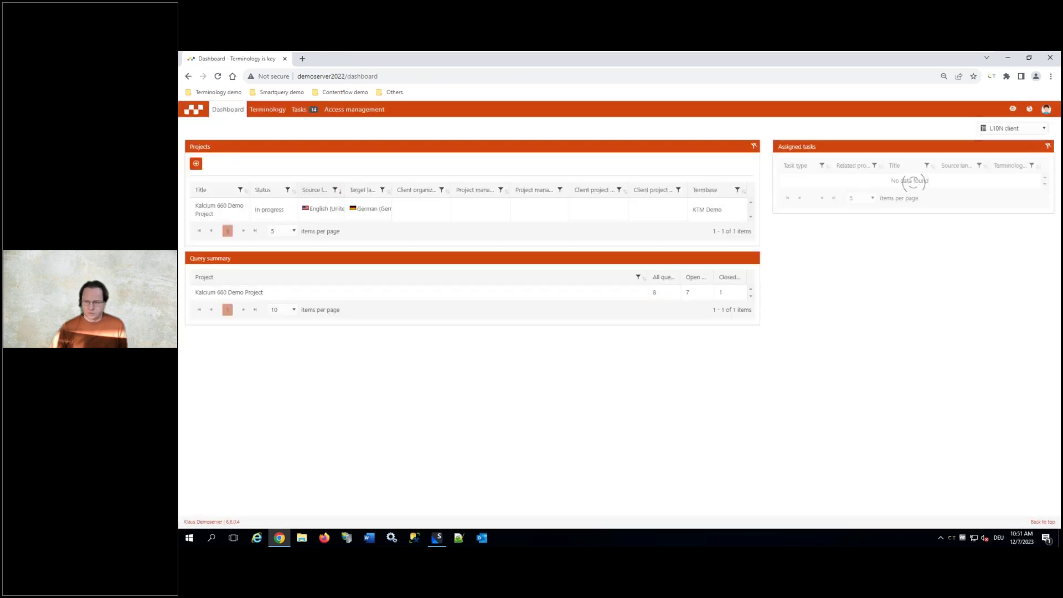
{"action": "left_click", "coordinate": [1046, 110]}
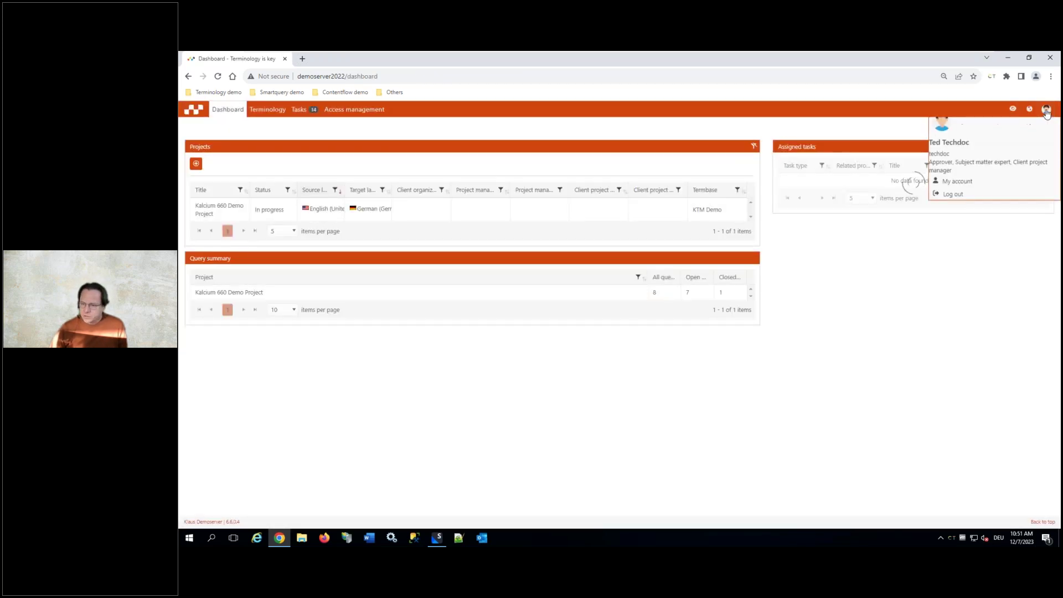
{"action": "left_click", "coordinate": [996, 386]}
Open the 1-Kolben-Bremssattel approval task from the user's tasks and post the comment "f asdöfj asdölkfj öaks ökljsd f"
{"action": "left_click", "coordinate": [302, 110]}
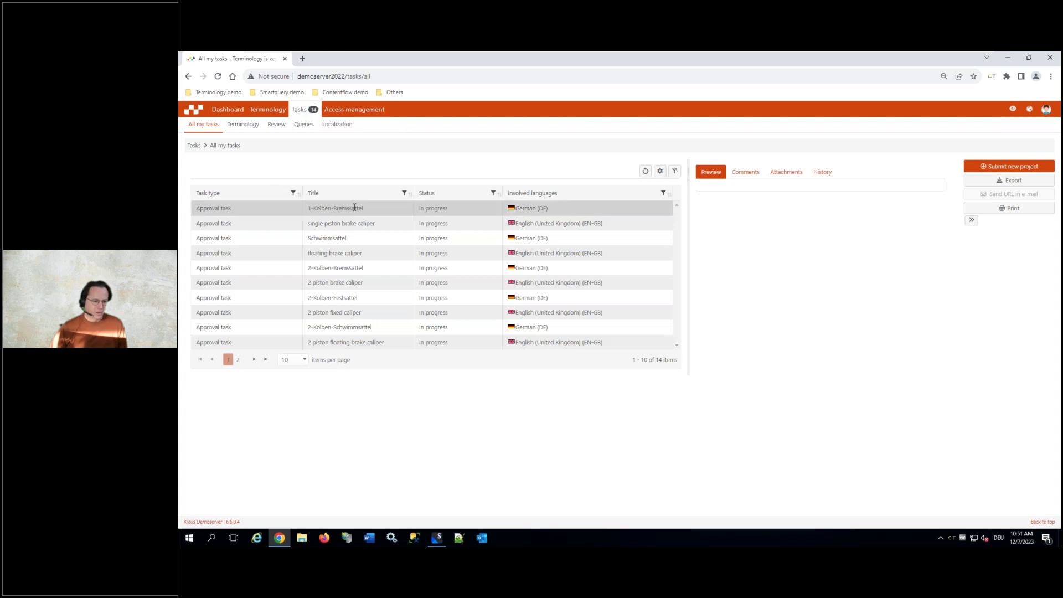
{"action": "left_click", "coordinate": [658, 208]}
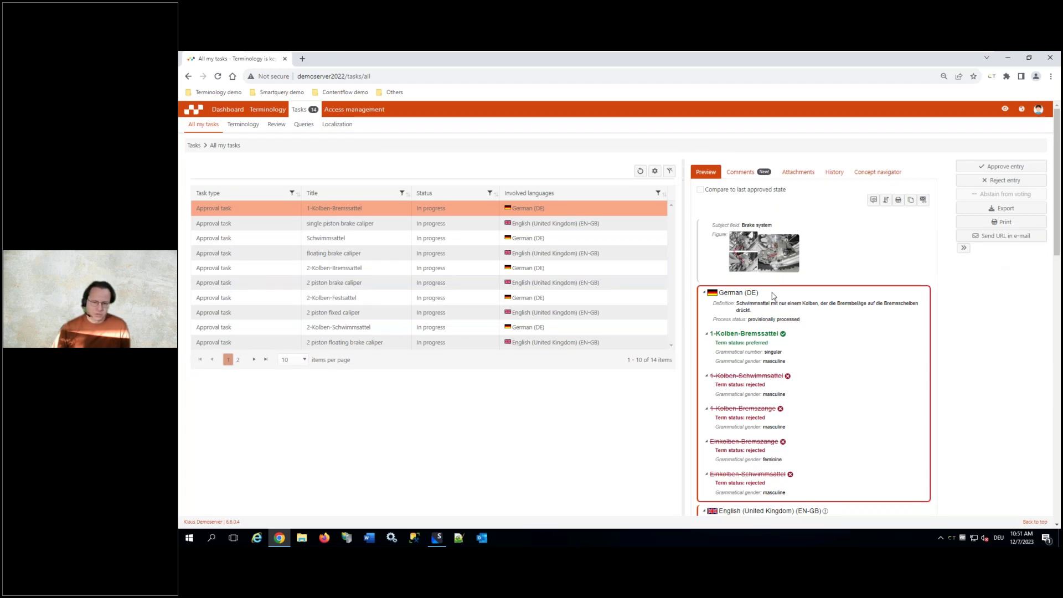
{"action": "left_click", "coordinate": [740, 173]}
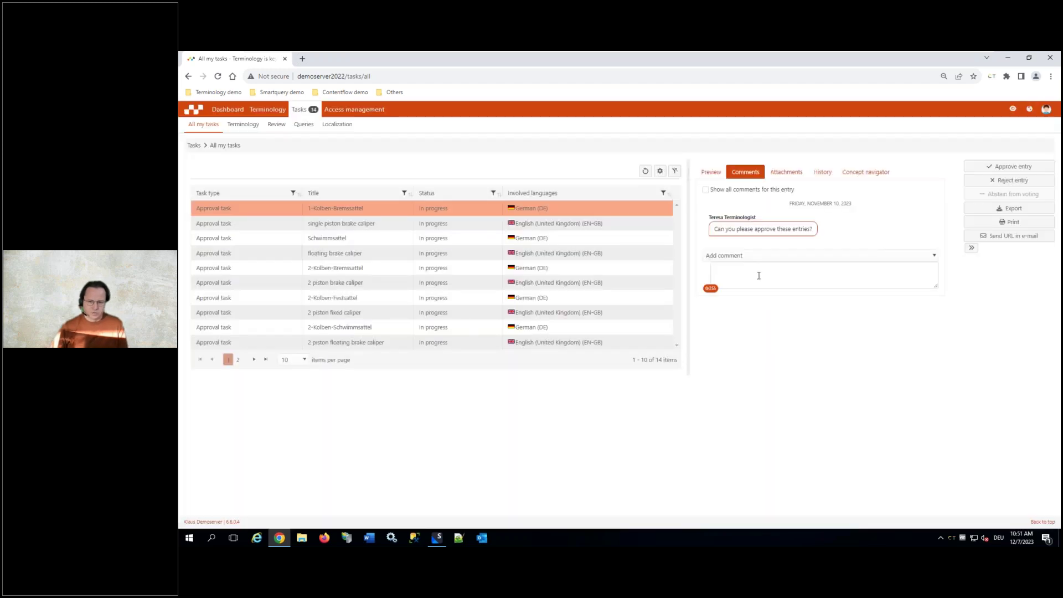
{"action": "type", "text": "f asdöfj asdölkfj öaks ökljsd f"}
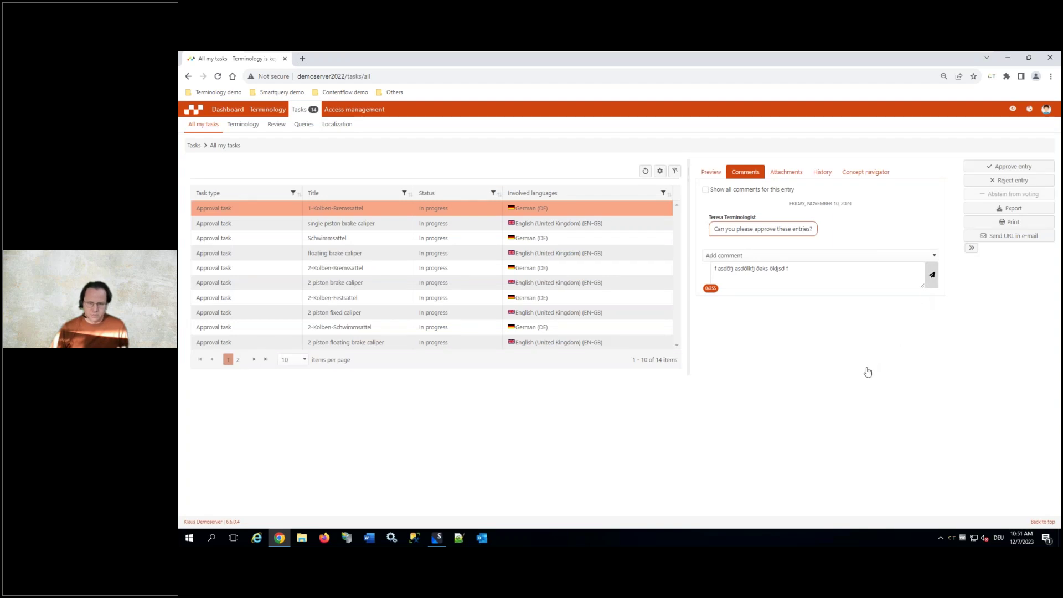
{"action": "key", "text": "Return"}
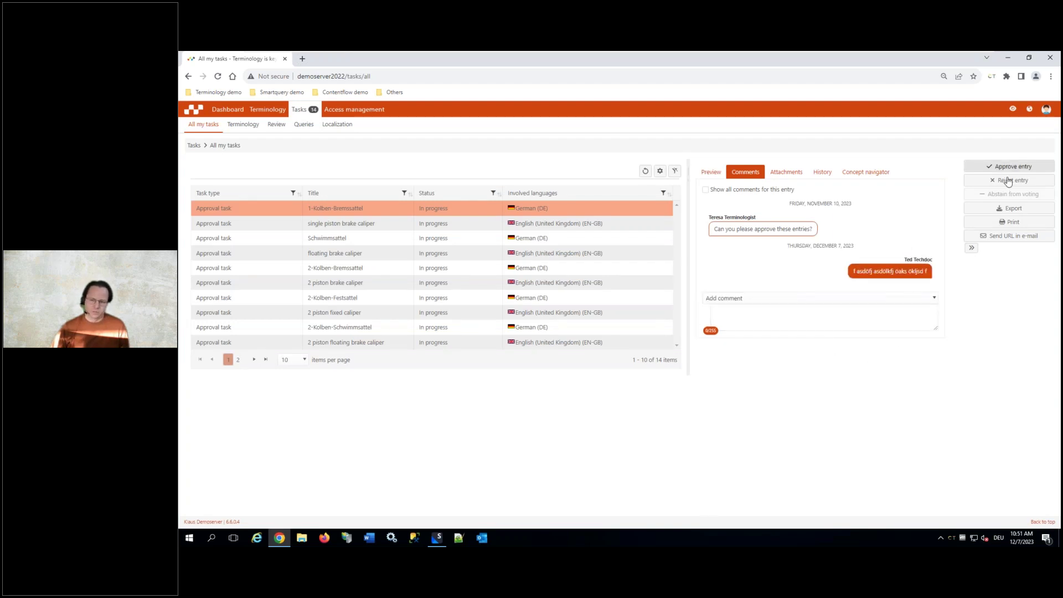
Find the Zweitakt-Motor 2 feedback on the second page of tasks and review its comments and entry preview
{"action": "left_click", "coordinate": [239, 361]}
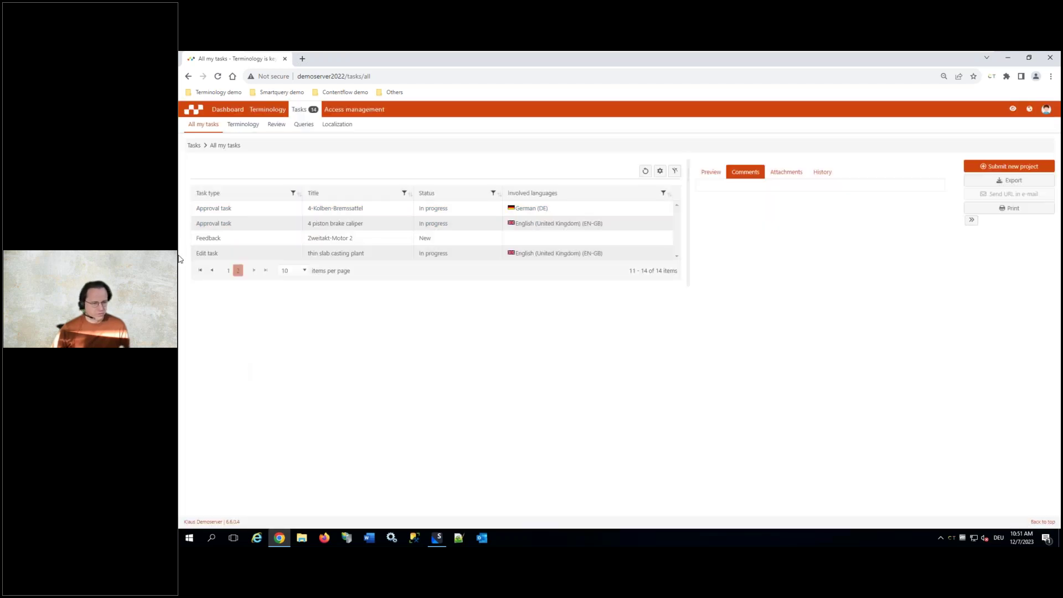
{"action": "left_click", "coordinate": [336, 235]}
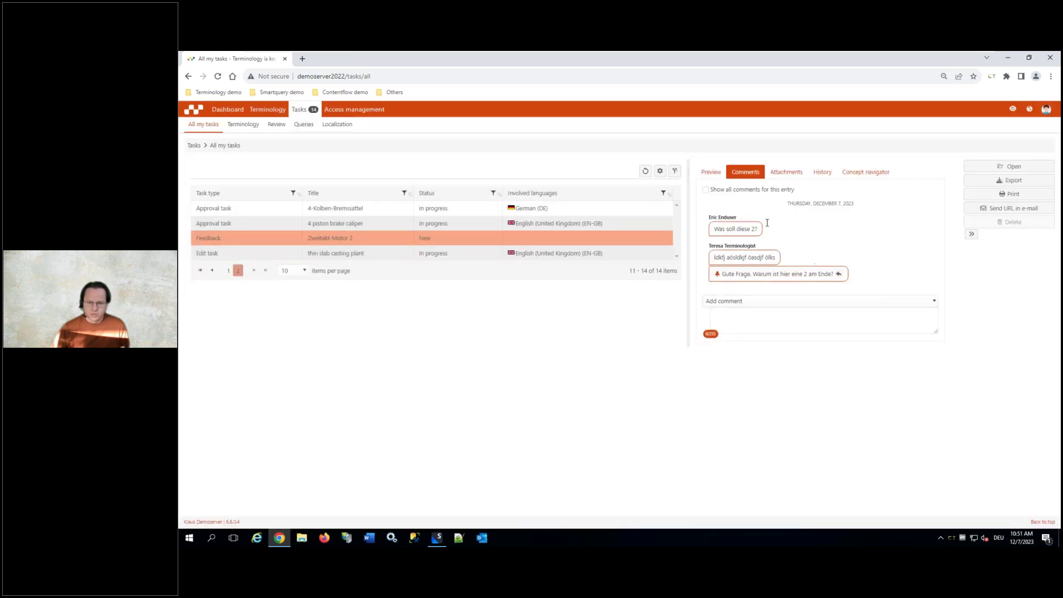
{"action": "left_click", "coordinate": [711, 171]}
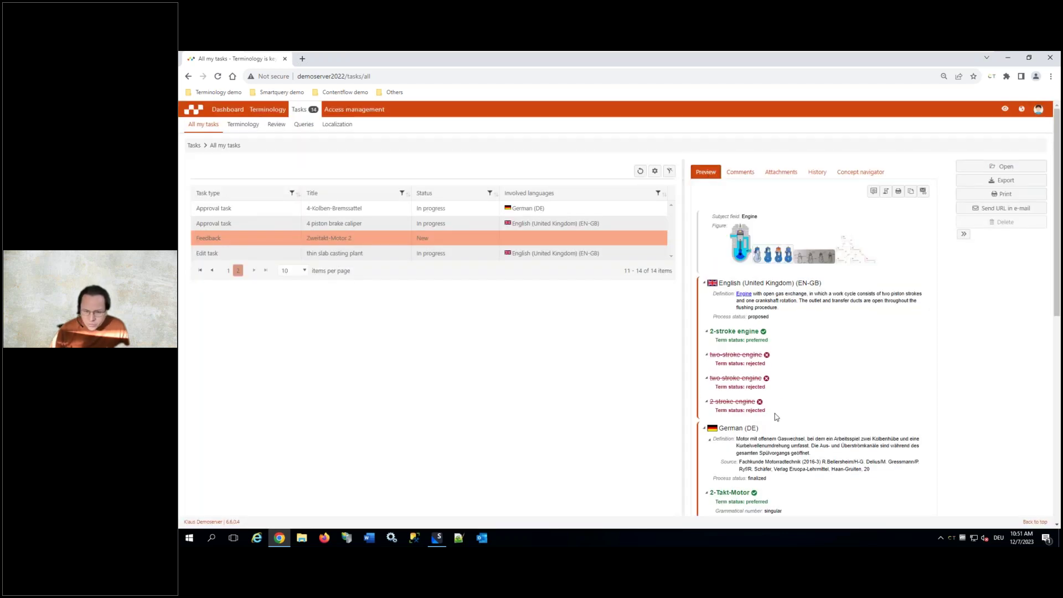
{"action": "scroll", "coordinate": [790, 397], "scroll_direction": "down", "scroll_amount": 4}
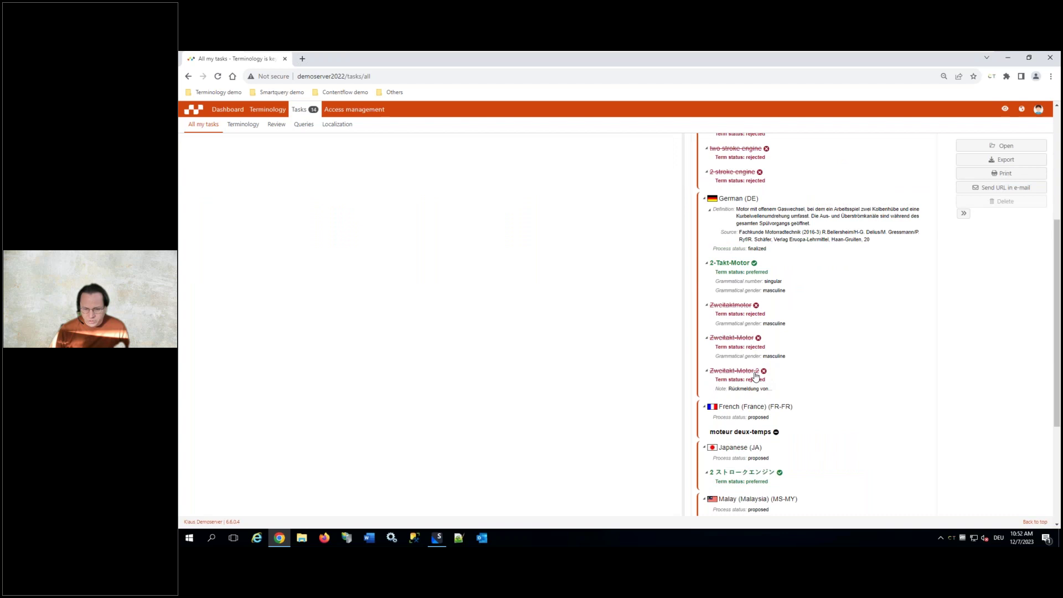
{"action": "scroll", "coordinate": [788, 387], "scroll_direction": "up", "scroll_amount": 4}
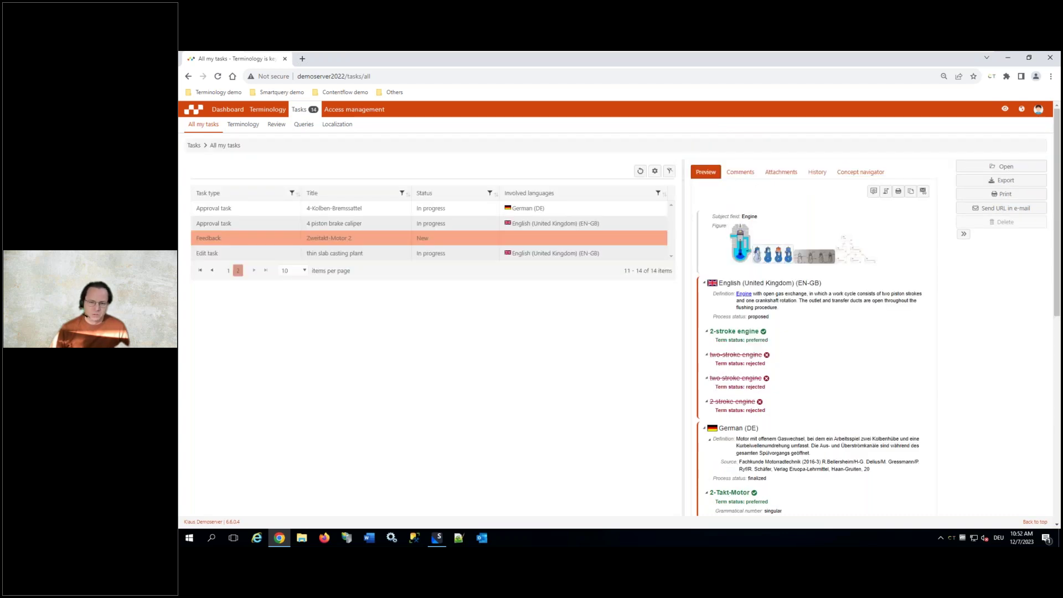
Answer the terminologist's question about the 2 in the Zweitakt-Motor 2 feedback with "Ist wohl ein Fehler."
{"action": "left_click", "coordinate": [740, 171]}
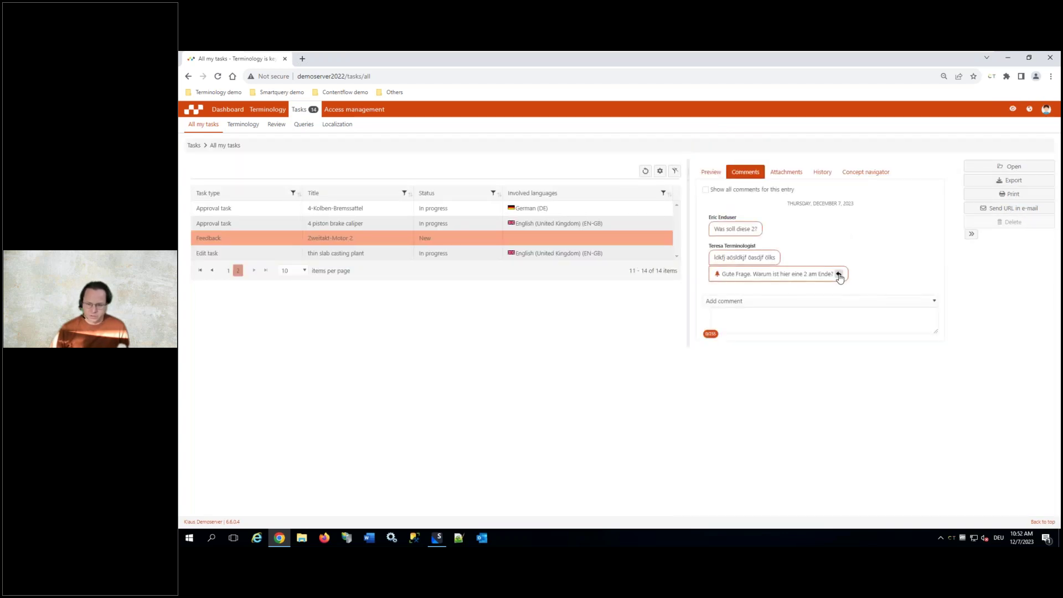
{"action": "left_click", "coordinate": [771, 319]}
{"action": "type", "text": "Is"}
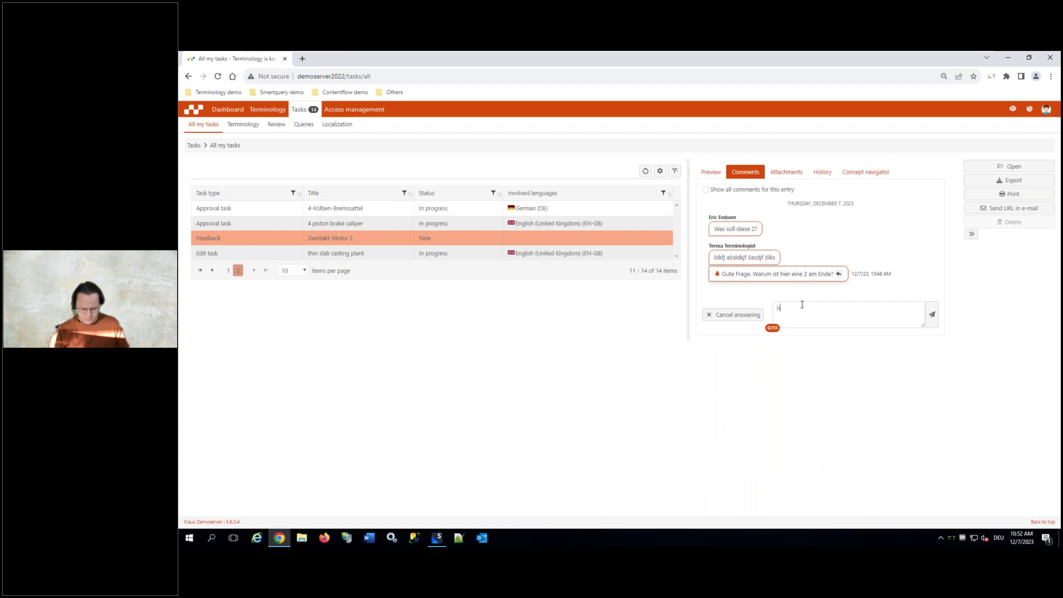
{"action": "type", "text": "t wohl ein Fehler"}
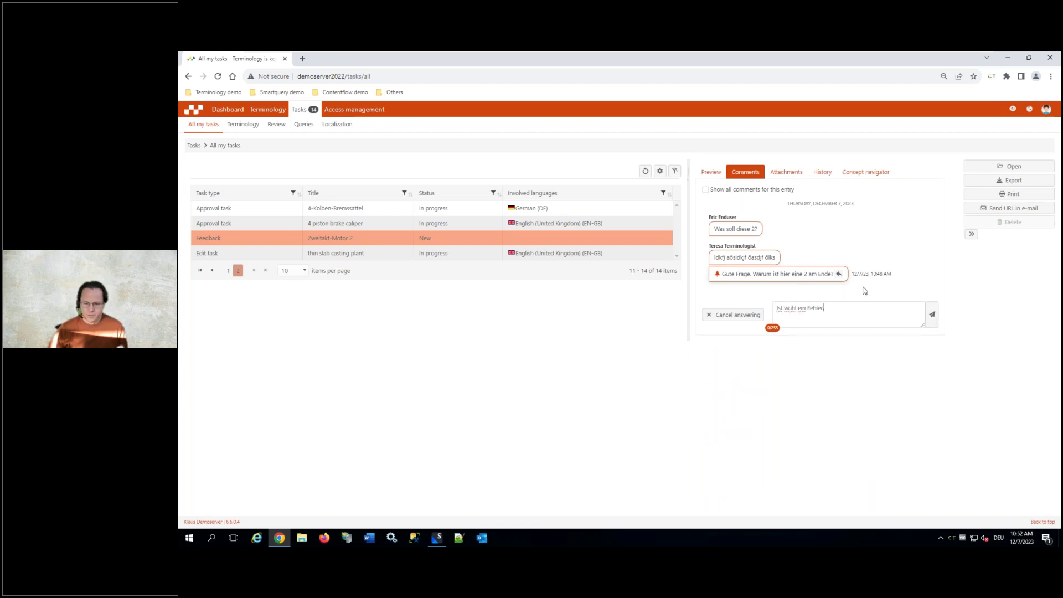
{"action": "type", "text": "."}
{"action": "left_click", "coordinate": [932, 314]}
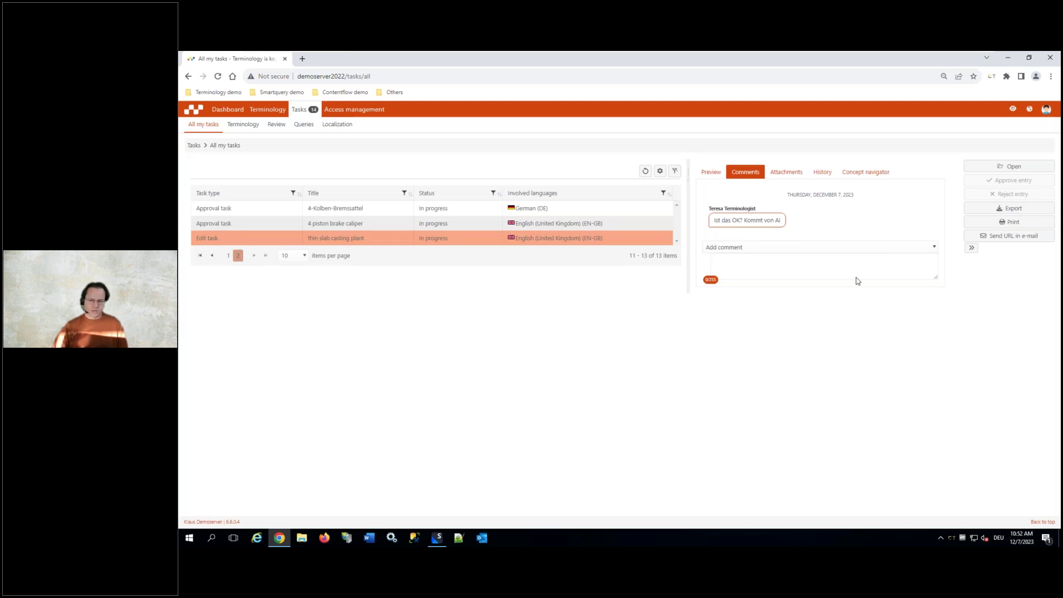
Remove the word "molten" from the English definition in the thin slab casting plant edit task and save the task
{"action": "left_click", "coordinate": [1017, 167]}
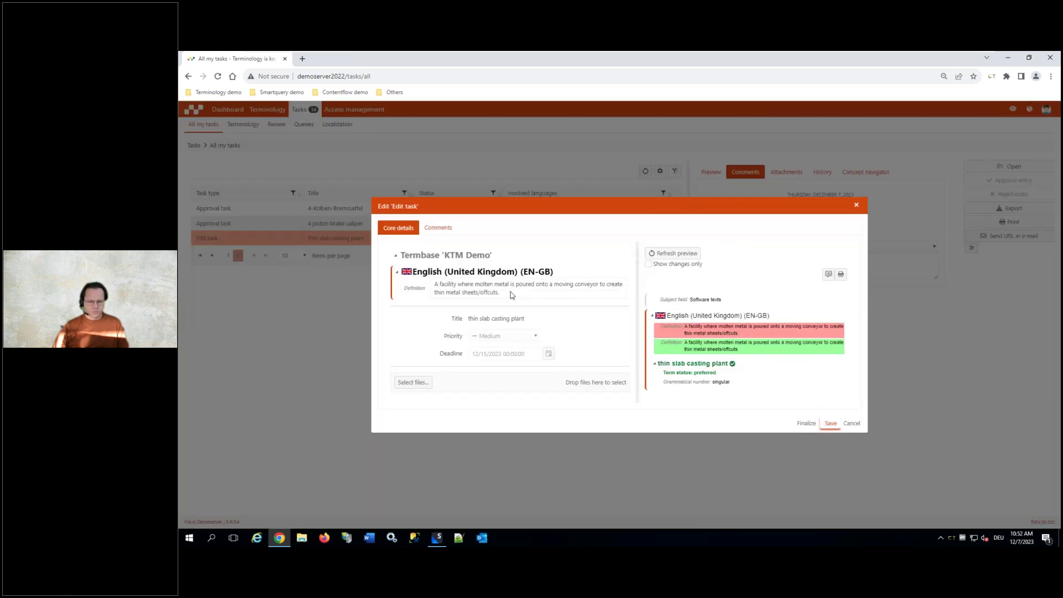
{"action": "left_click", "coordinate": [512, 294]}
{"action": "double_click", "coordinate": [486, 244]}
{"action": "key", "text": "Delete"}
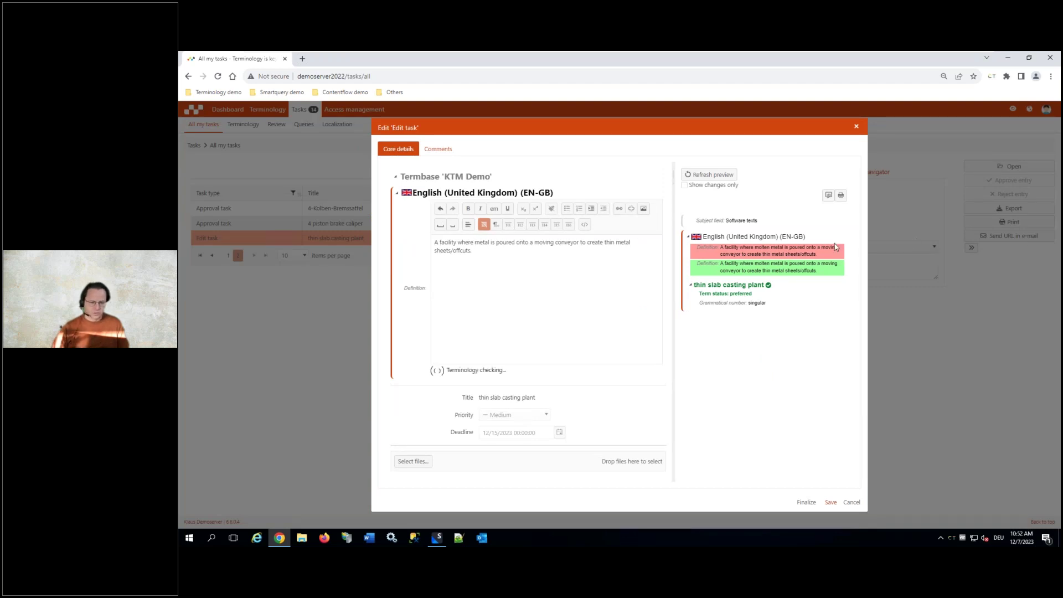
{"action": "left_click", "coordinate": [830, 503]}
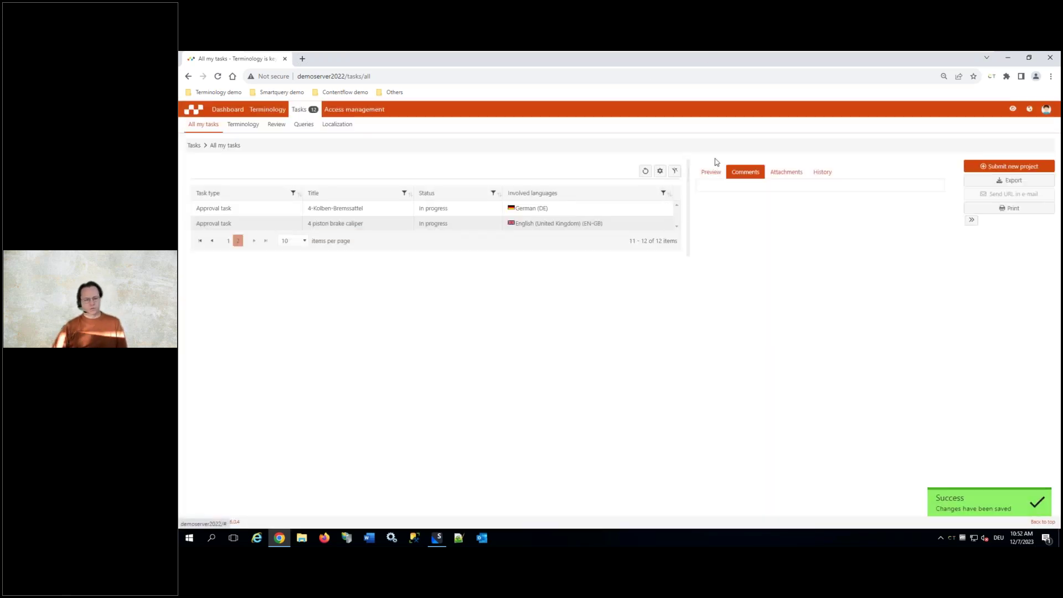
{"action": "mouse_move", "coordinate": [740, 57]}
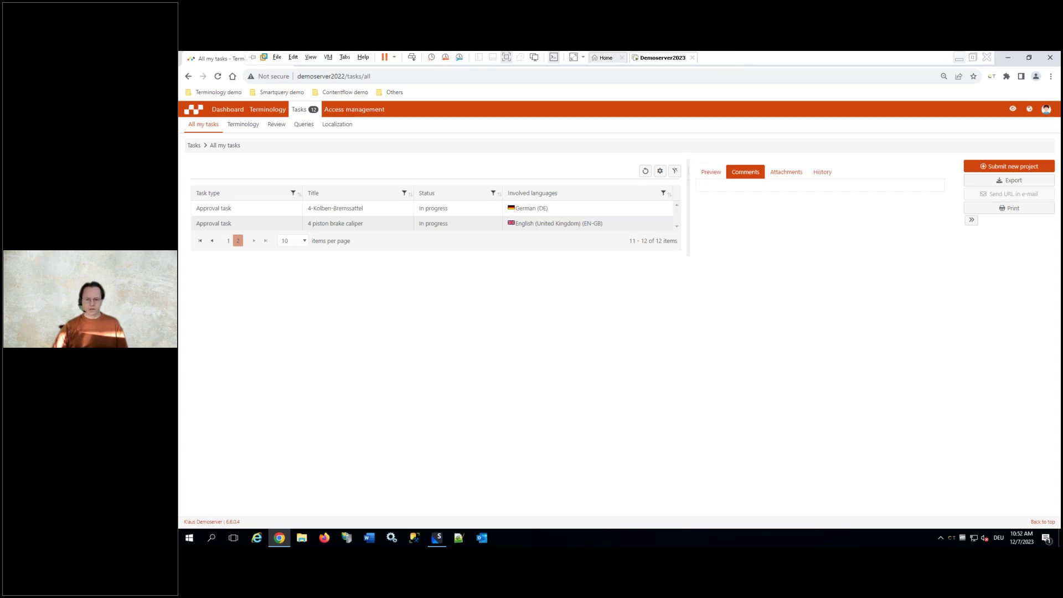
{"action": "key", "text": "alt+Tab"}
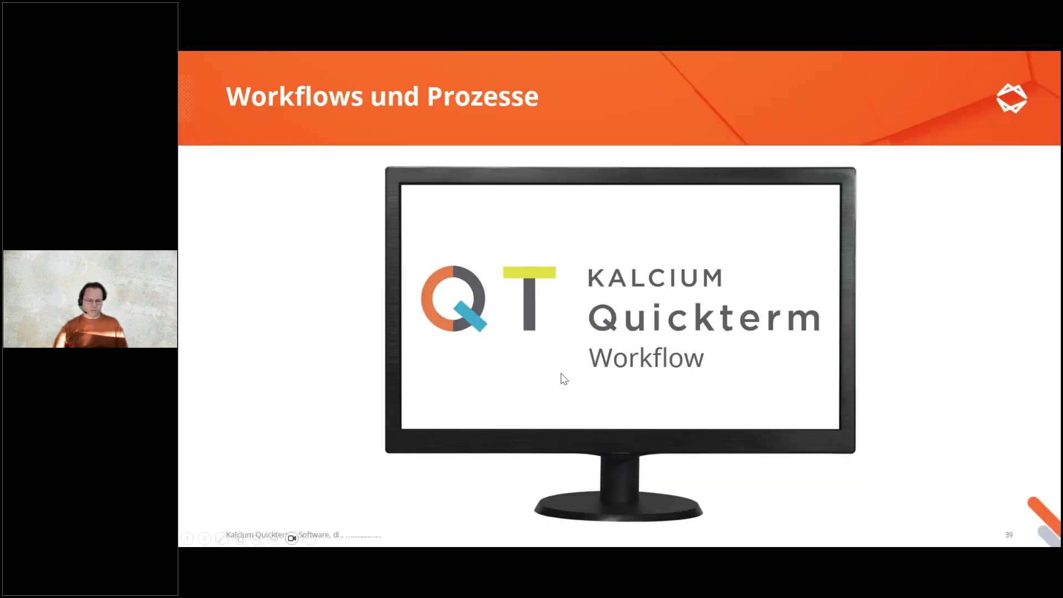
{"action": "left_click", "coordinate": [672, 361]}
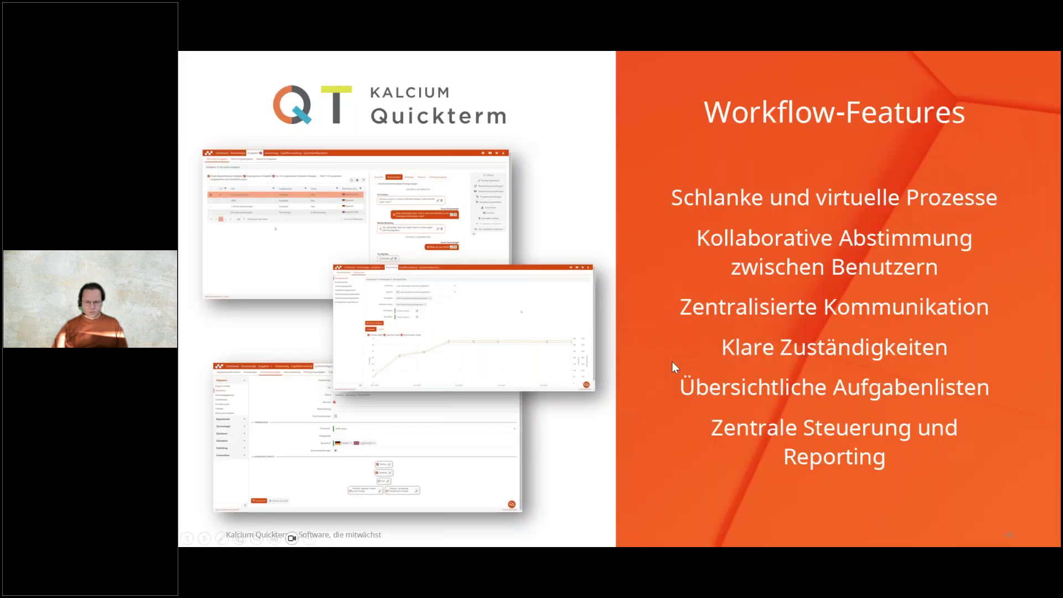
{"action": "left_click", "coordinate": [672, 361]}
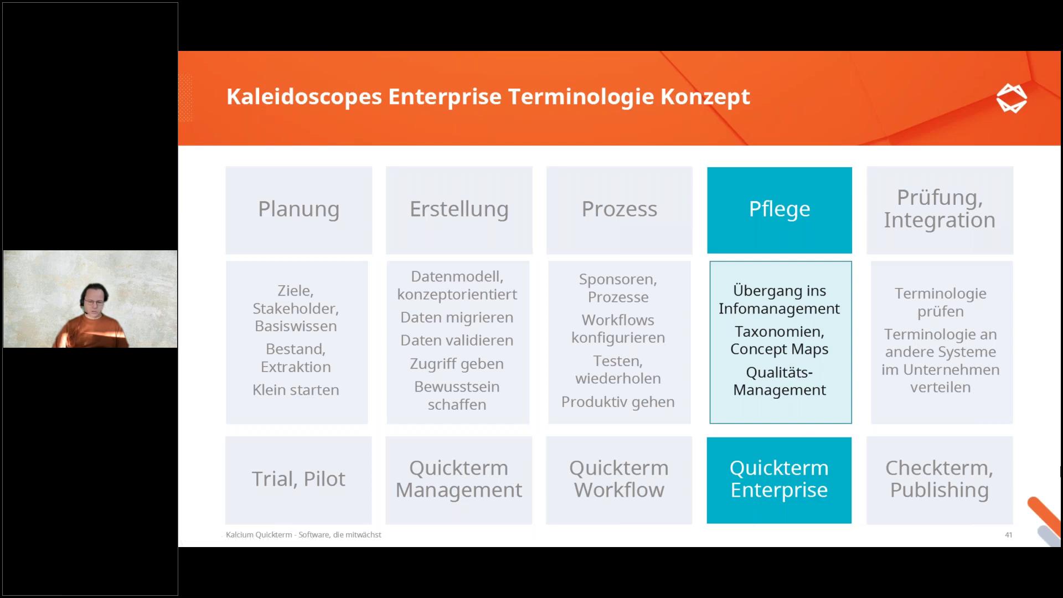
{"action": "key", "text": "Right"}
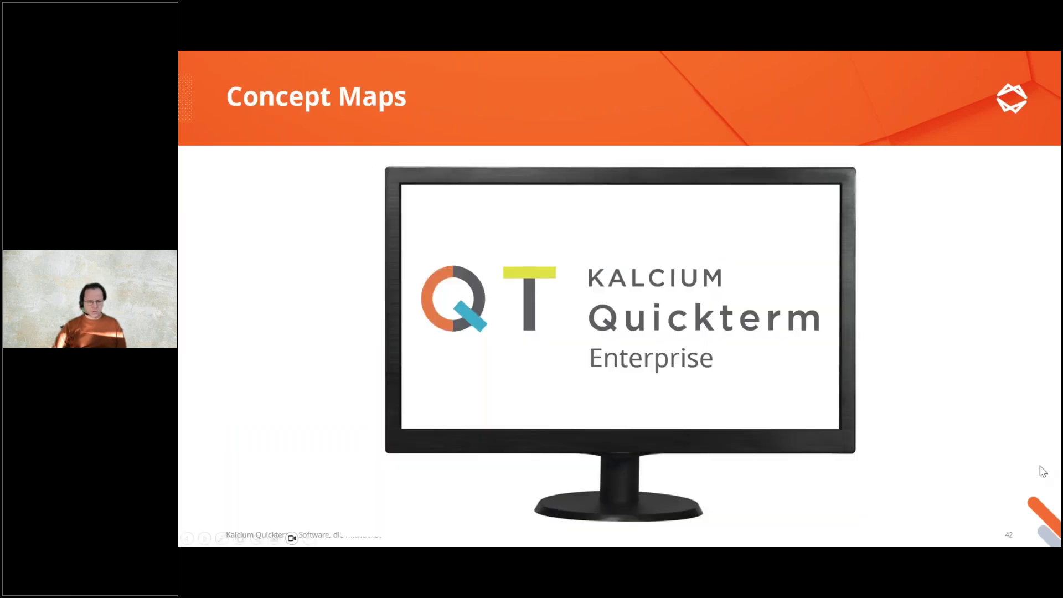
Return to Kalcium and filter the terminology search by Brake system under Chassis in the Product taxonomy
{"action": "key", "text": "alt+Tab"}
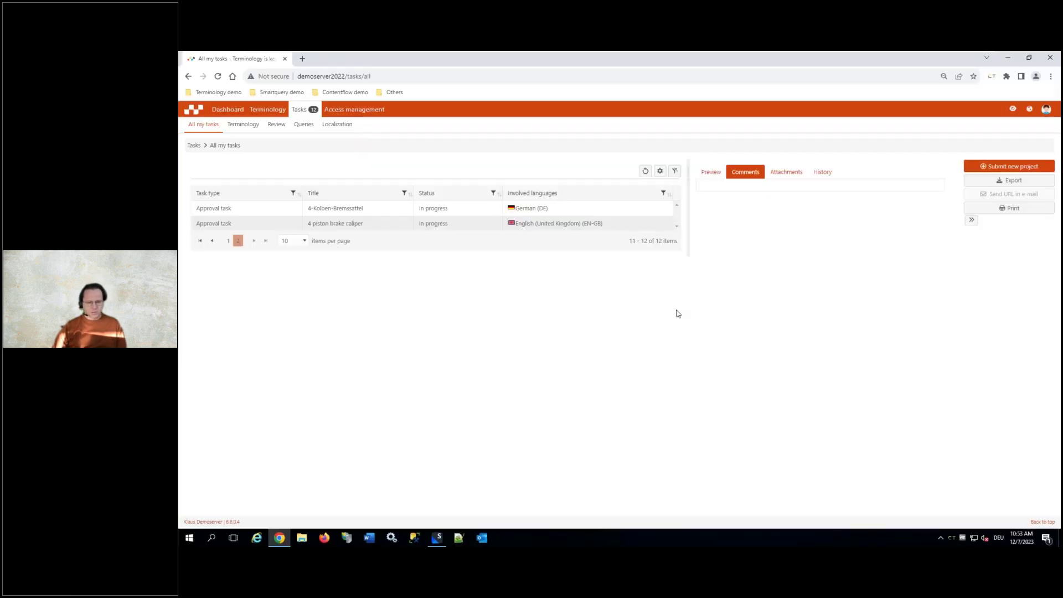
{"action": "left_click", "coordinate": [269, 109]}
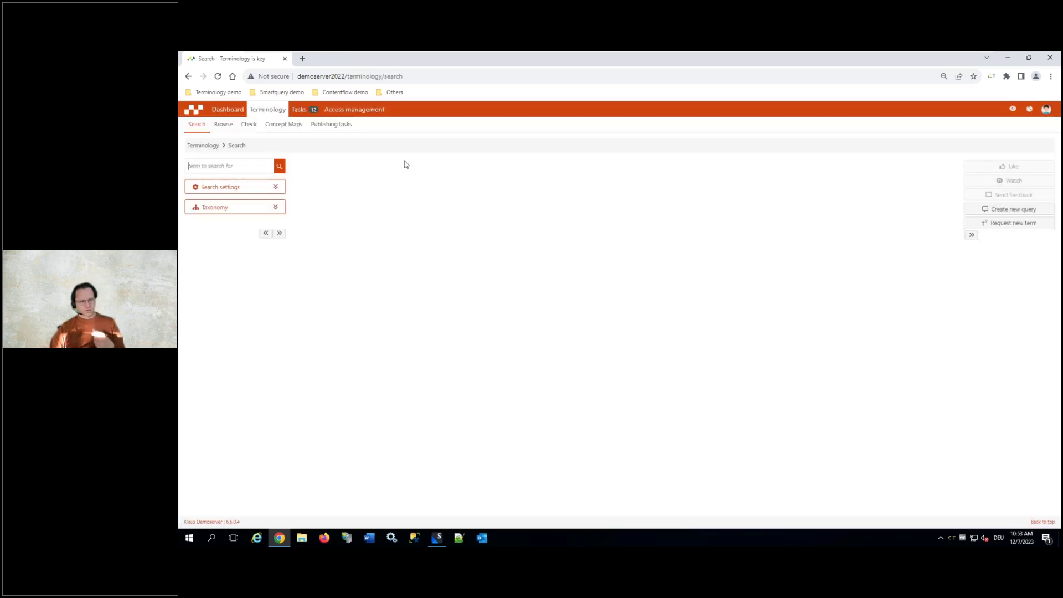
{"action": "left_click", "coordinate": [275, 208]}
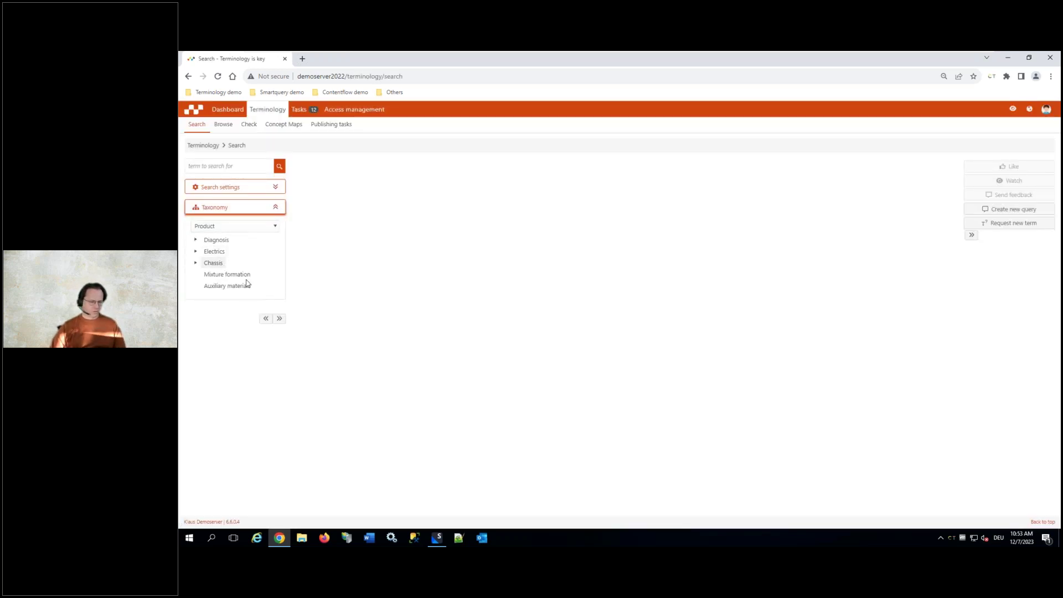
{"action": "left_click", "coordinate": [254, 208]}
{"action": "left_click", "coordinate": [254, 207]}
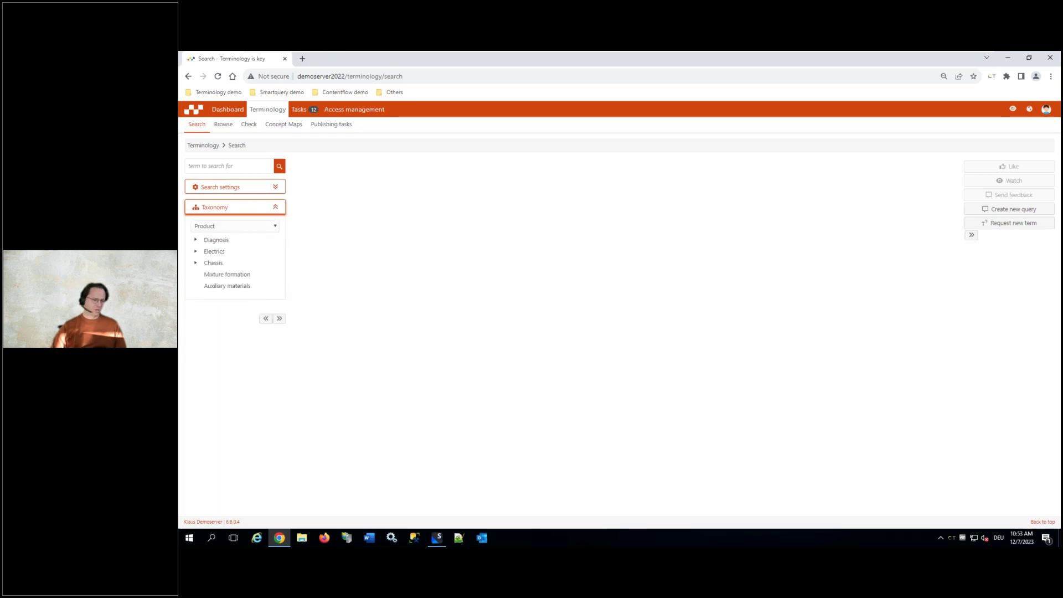
{"action": "left_click", "coordinate": [205, 228]}
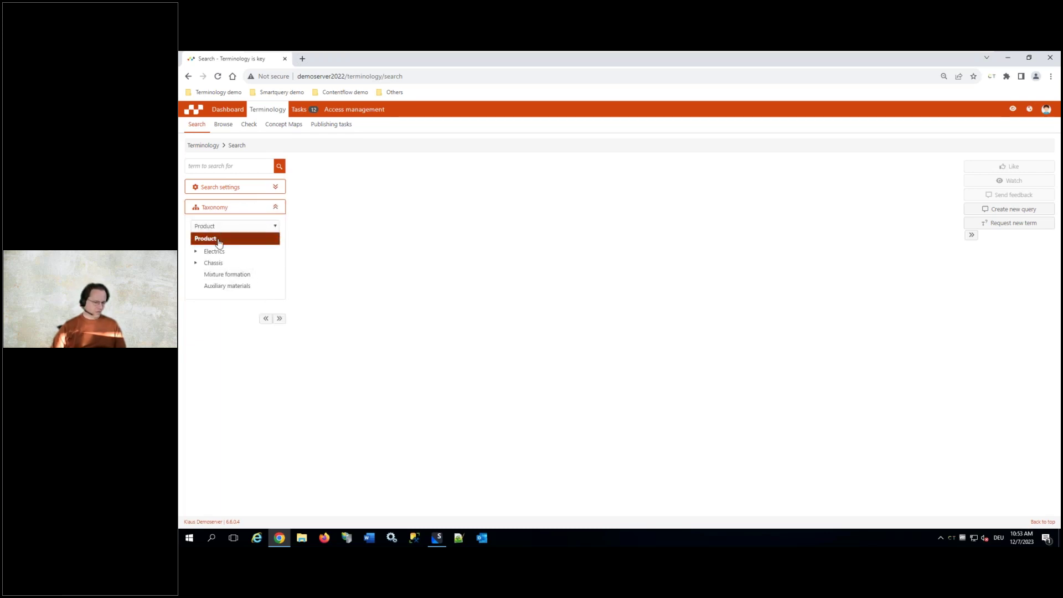
{"action": "left_click", "coordinate": [218, 241]}
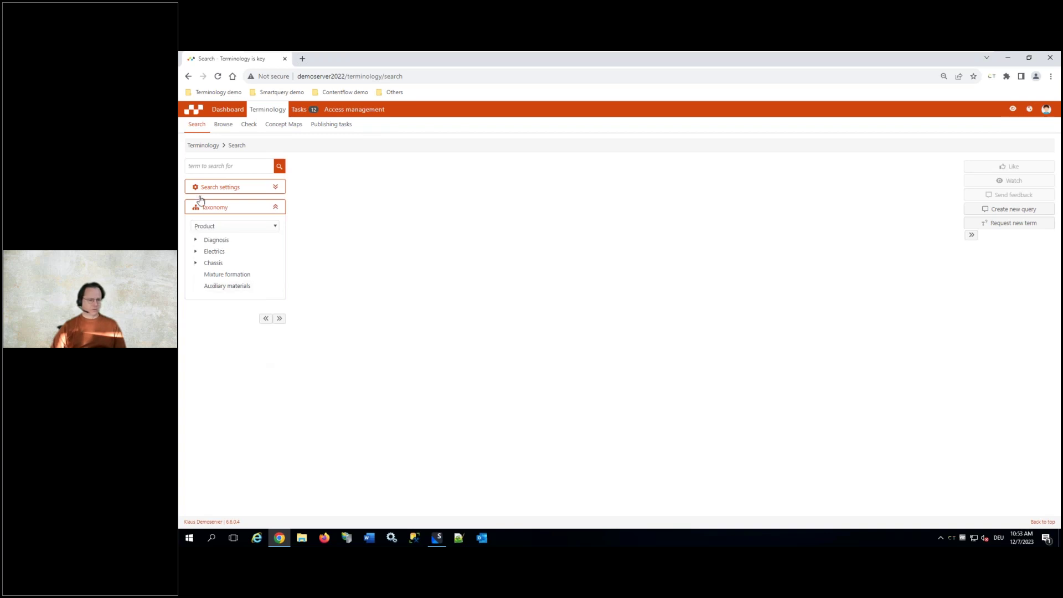
{"action": "left_click", "coordinate": [197, 263]}
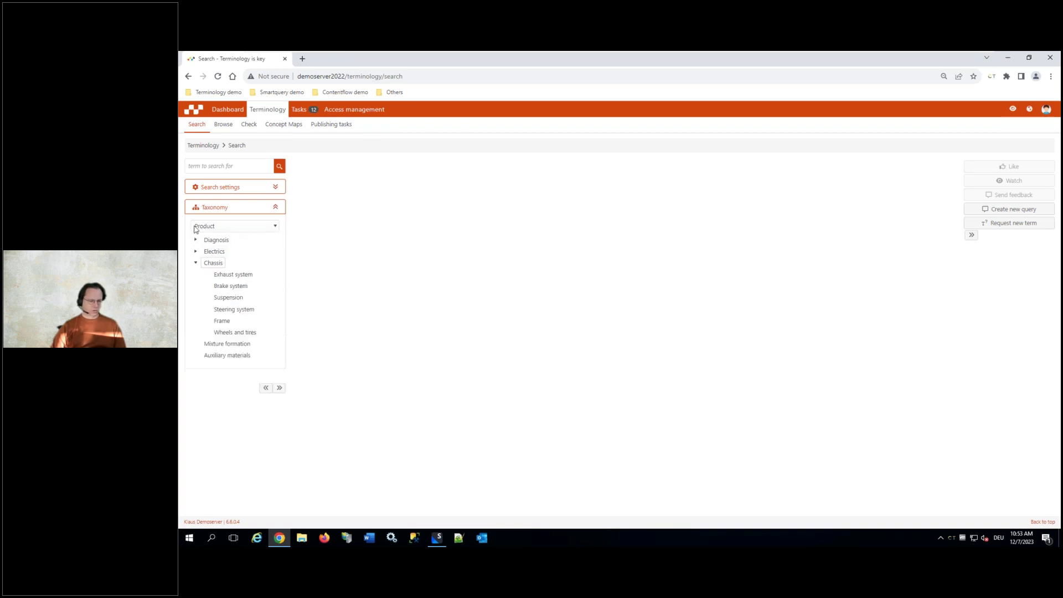
{"action": "left_click", "coordinate": [230, 287]}
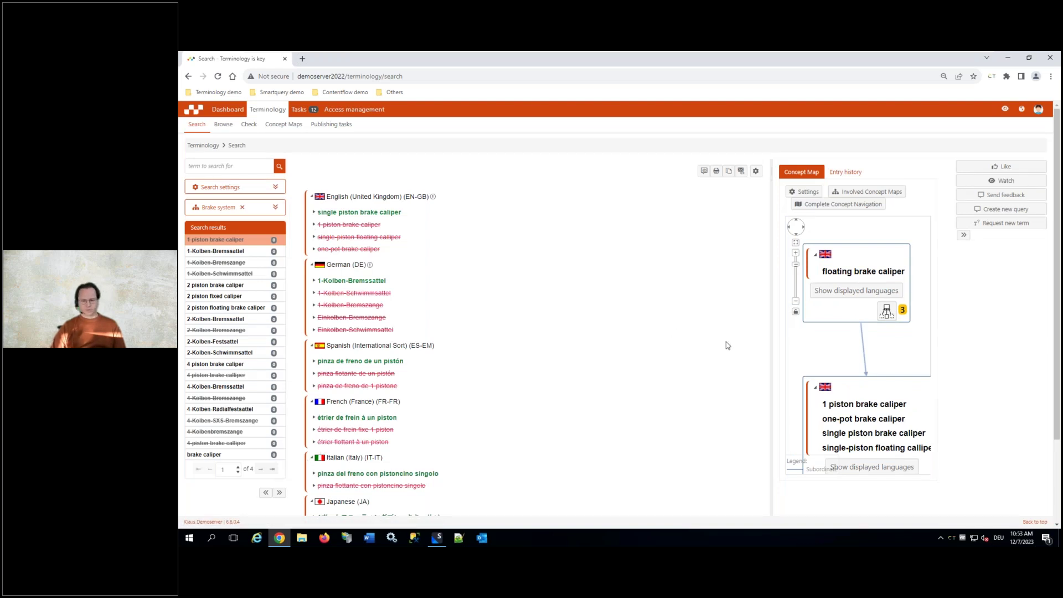
Search for "two stroke" without the Brake system filter and view the 2-stroke engine entry in the enlarged concept map
{"action": "left_click_drag", "start_coordinate": [771, 328], "coordinate": [866, 327]}
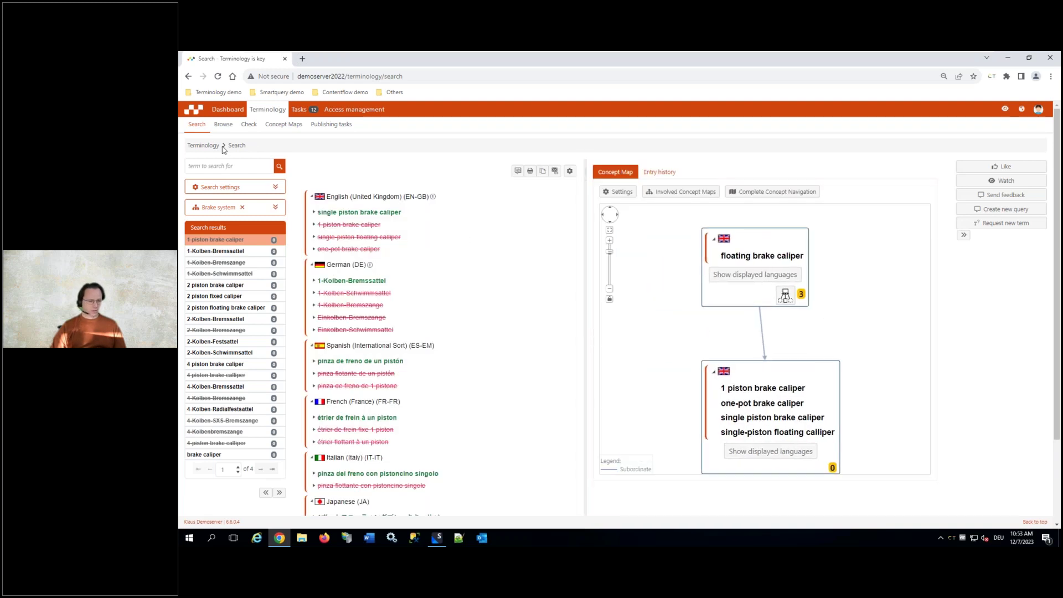
{"action": "type", "text": "two stroke"}
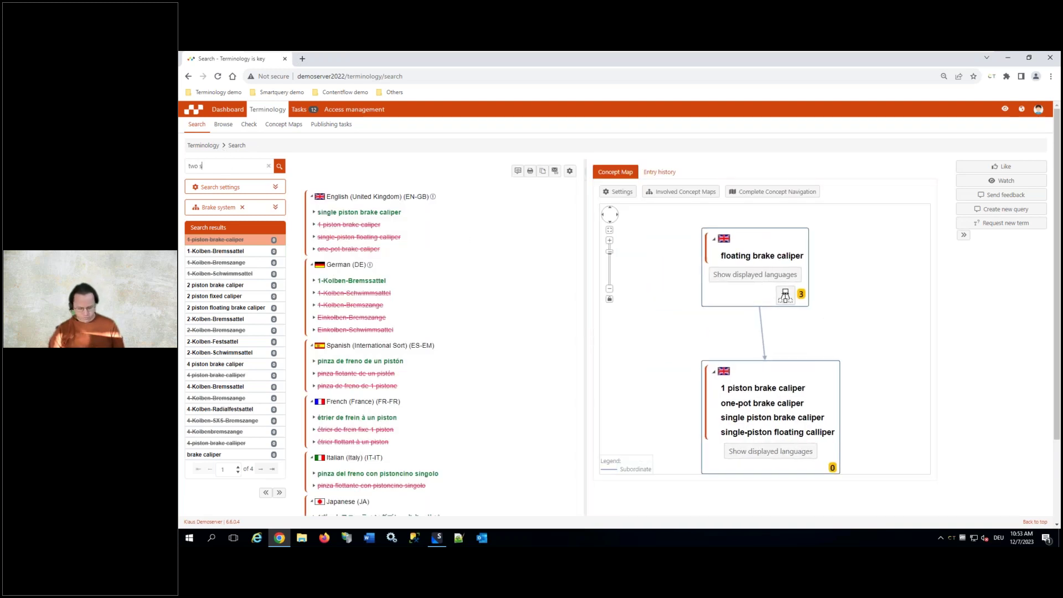
{"action": "left_click", "coordinate": [279, 167]}
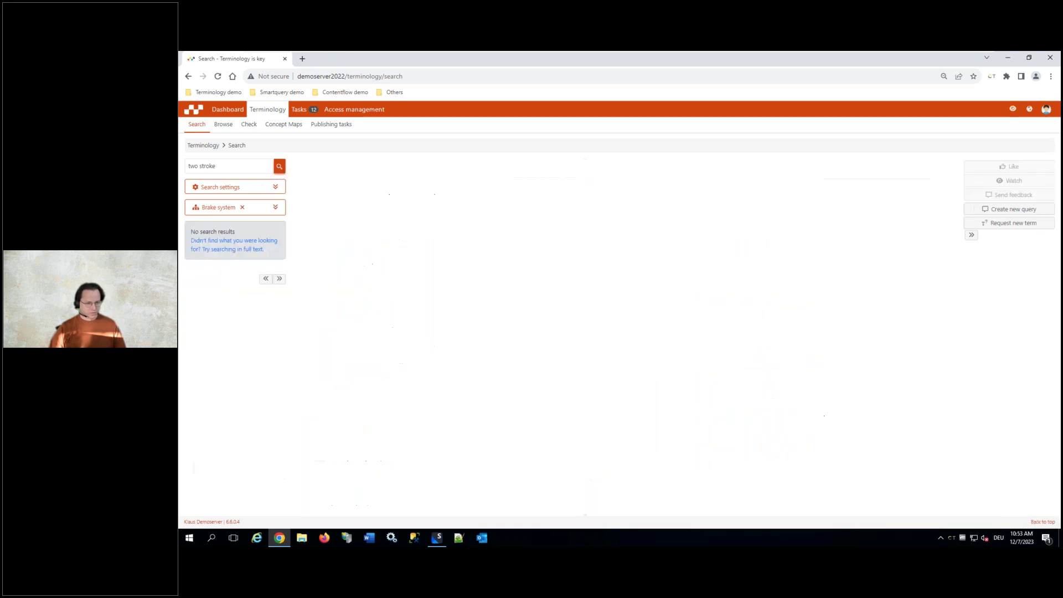
{"action": "left_click", "coordinate": [242, 207]}
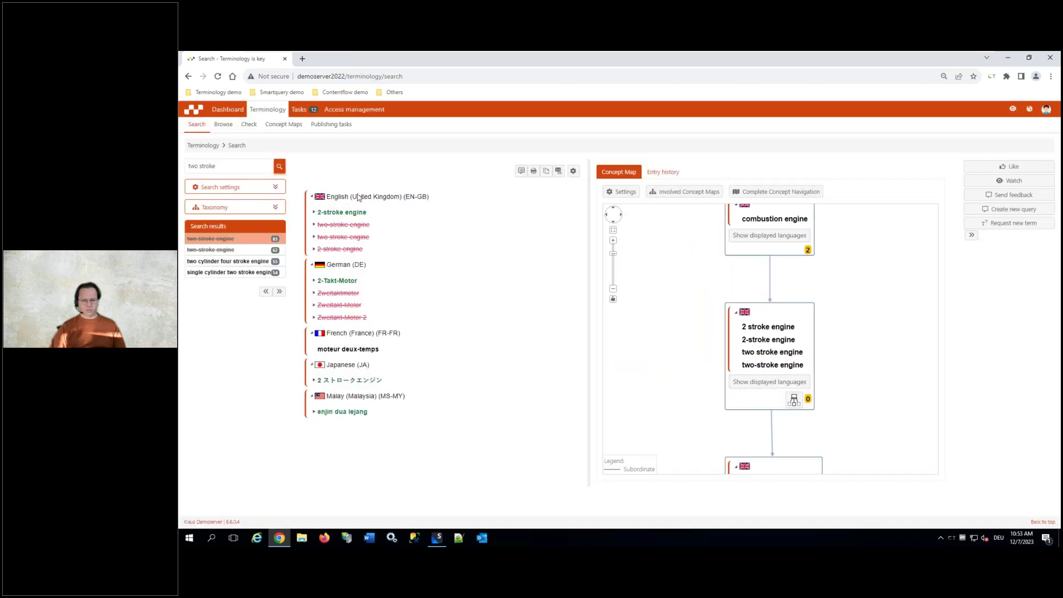
{"action": "left_click_drag", "start_coordinate": [881, 307], "coordinate": [869, 362]}
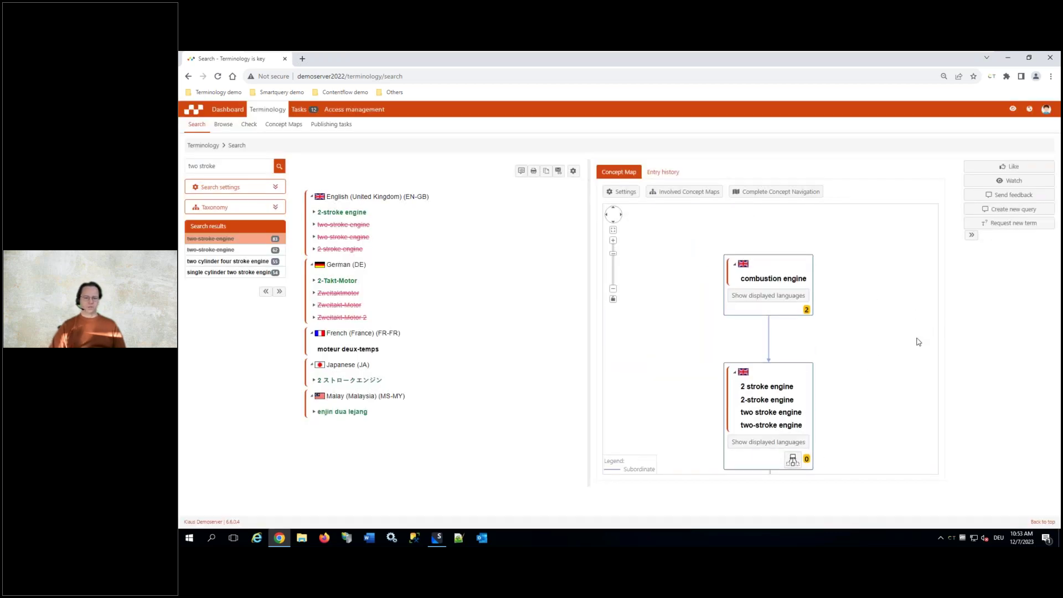
{"action": "left_click_drag", "start_coordinate": [815, 305], "coordinate": [797, 275]}
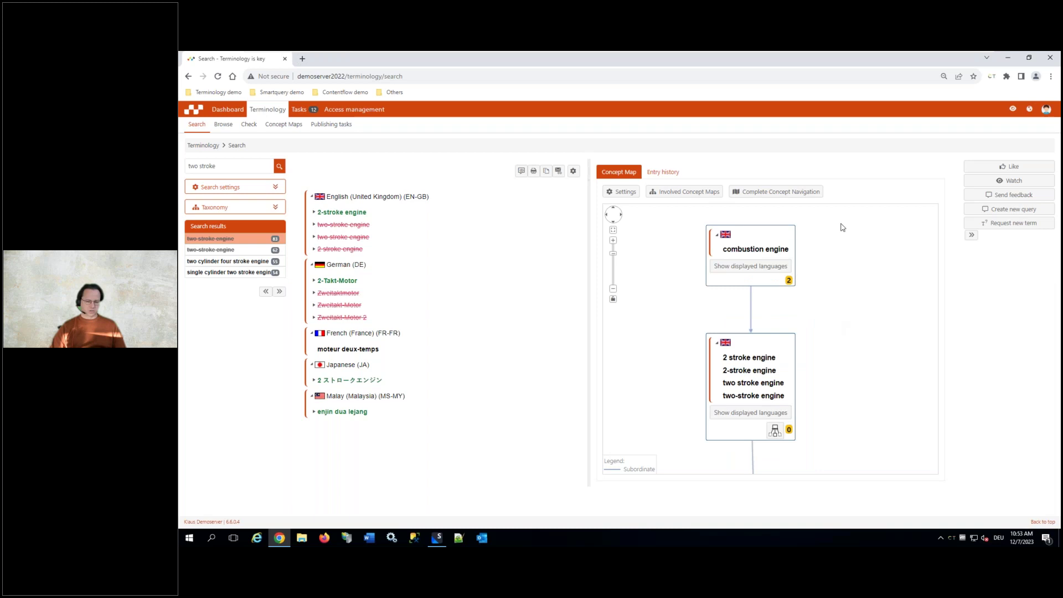
{"action": "mouse_move", "coordinate": [852, 399]}
{"action": "left_mouse_down"}
{"action": "mouse_move", "coordinate": [858, 266]}
{"action": "mouse_move", "coordinate": [845, 392]}
{"action": "left_mouse_up"}
{"action": "left_click_drag", "start_coordinate": [811, 268], "coordinate": [825, 366]}
Switch to the user role with the German portal and search its terminology for "two stroke engine"
{"action": "left_click", "coordinate": [1047, 110]}
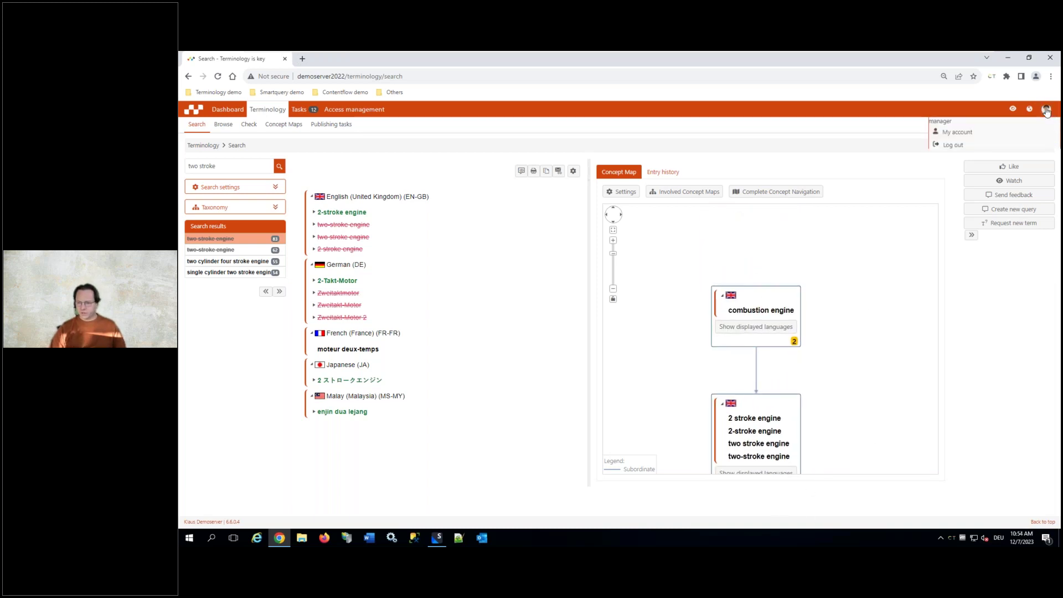
{"action": "left_click", "coordinate": [205, 94]}
{"action": "left_click", "coordinate": [207, 107]}
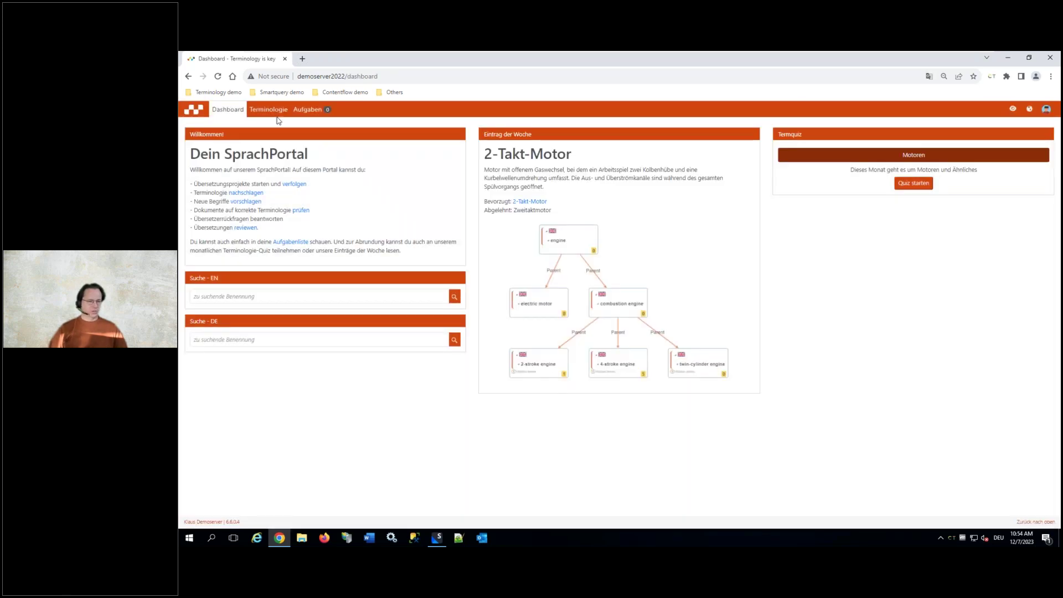
{"action": "left_click", "coordinate": [262, 111]}
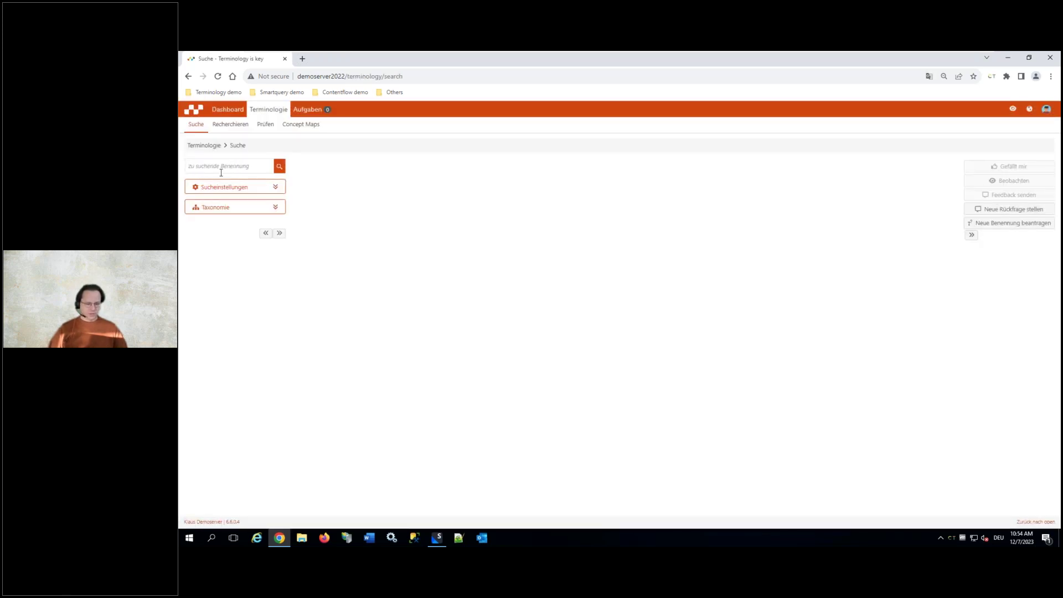
{"action": "type", "text": "two stroke"}
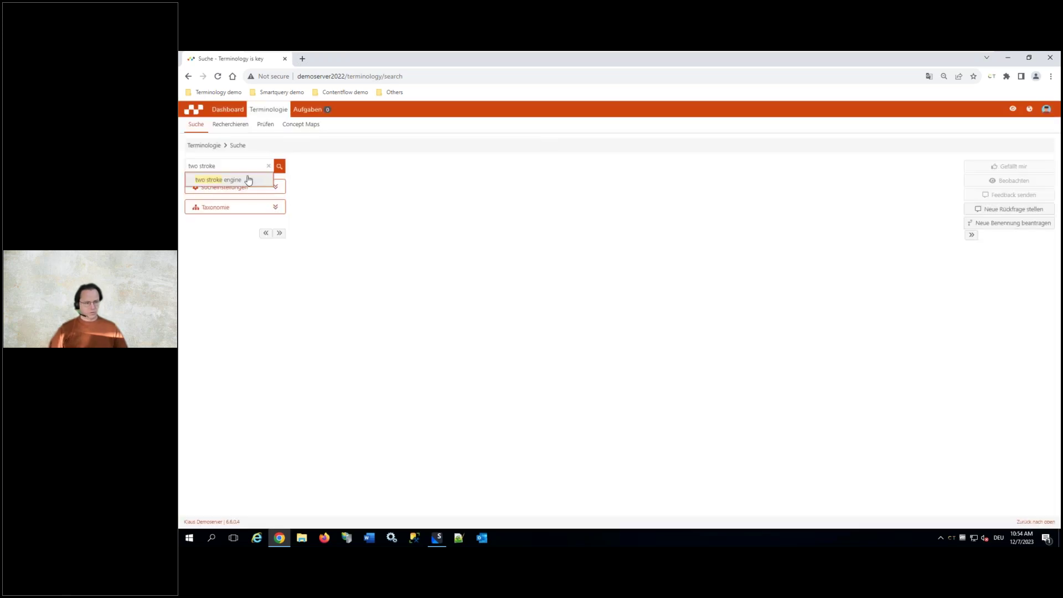
{"action": "left_click", "coordinate": [234, 179]}
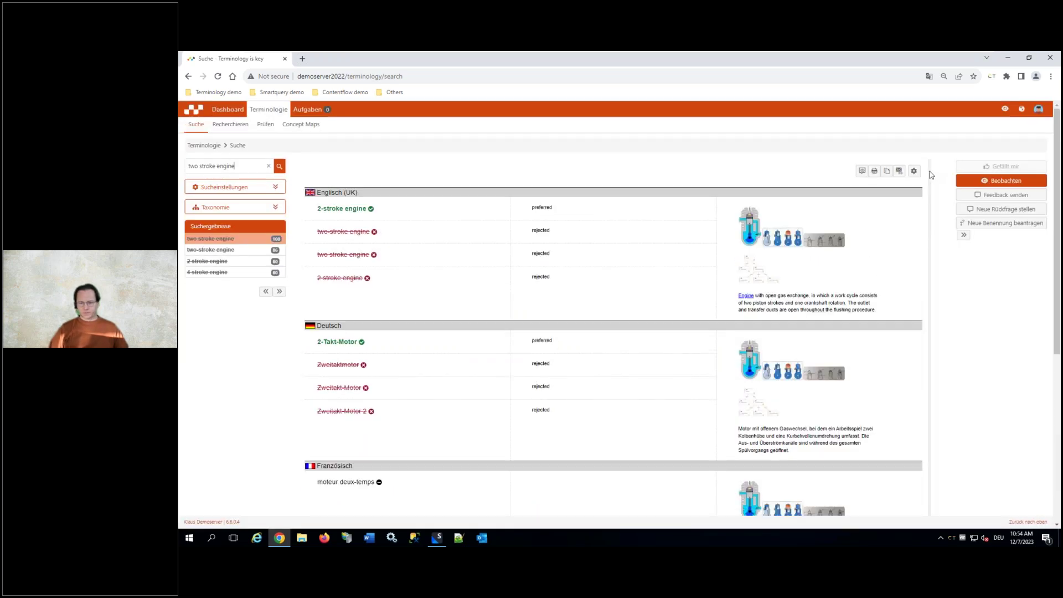
Set the entry view's stylesheet to Compact List and widen the concept map area beside the entry
{"action": "left_click", "coordinate": [914, 170]}
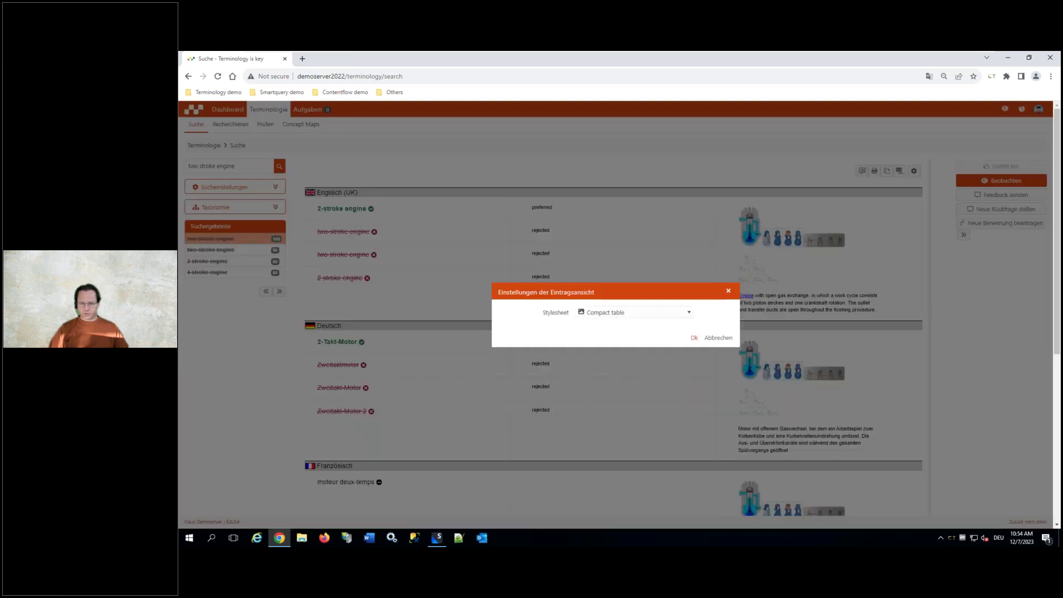
{"action": "left_click", "coordinate": [621, 311]}
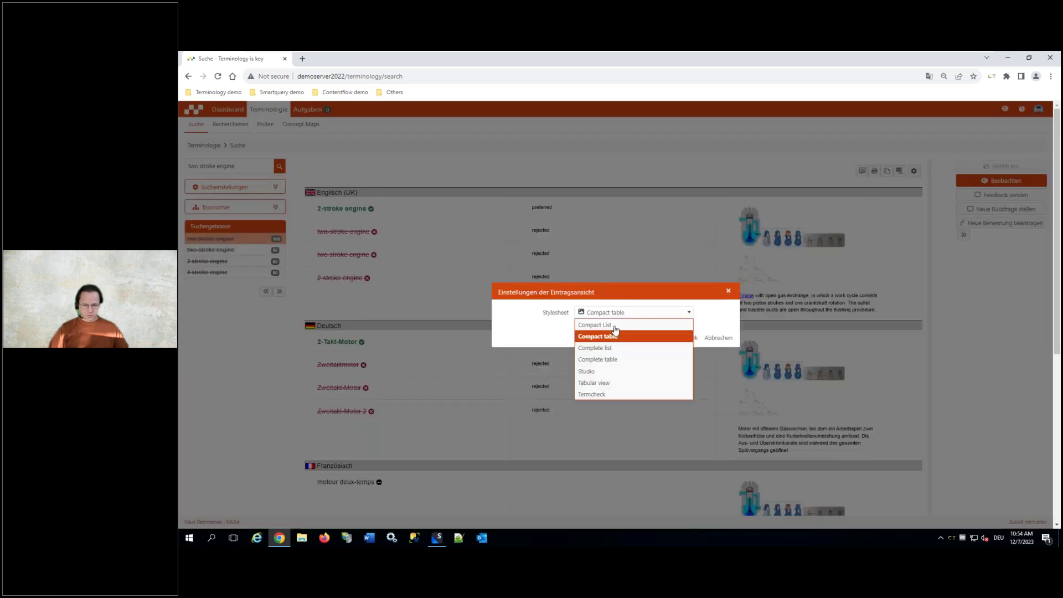
{"action": "left_click", "coordinate": [654, 327]}
{"action": "left_click_drag", "start_coordinate": [930, 176], "coordinate": [500, 259]}
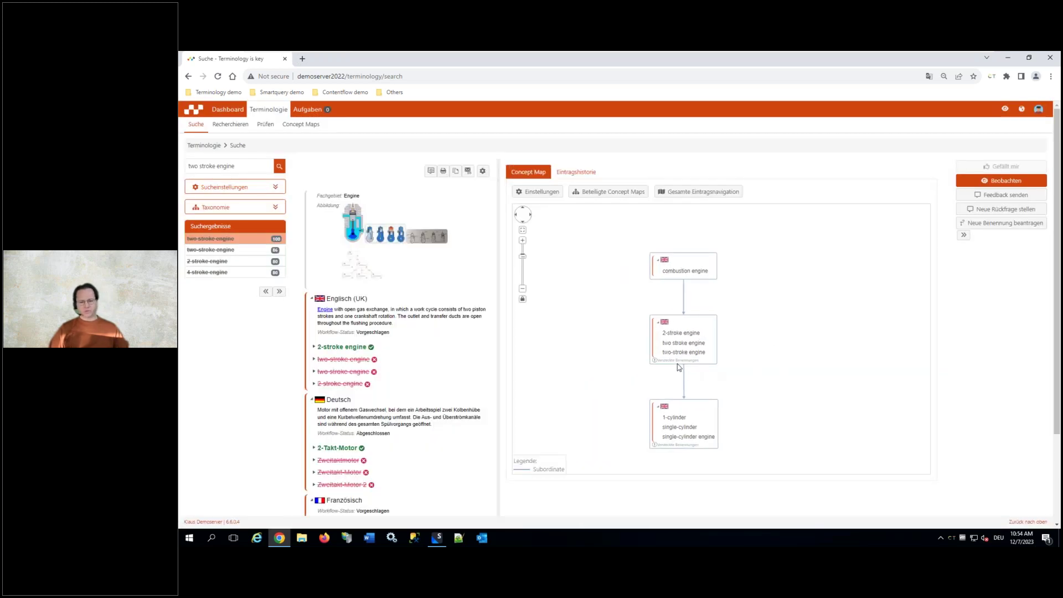
Examine the 2-stroke engine's concept map, including its linked concepts and the Subordinate relation in the legend
{"action": "mouse_move", "coordinate": [656, 363]}
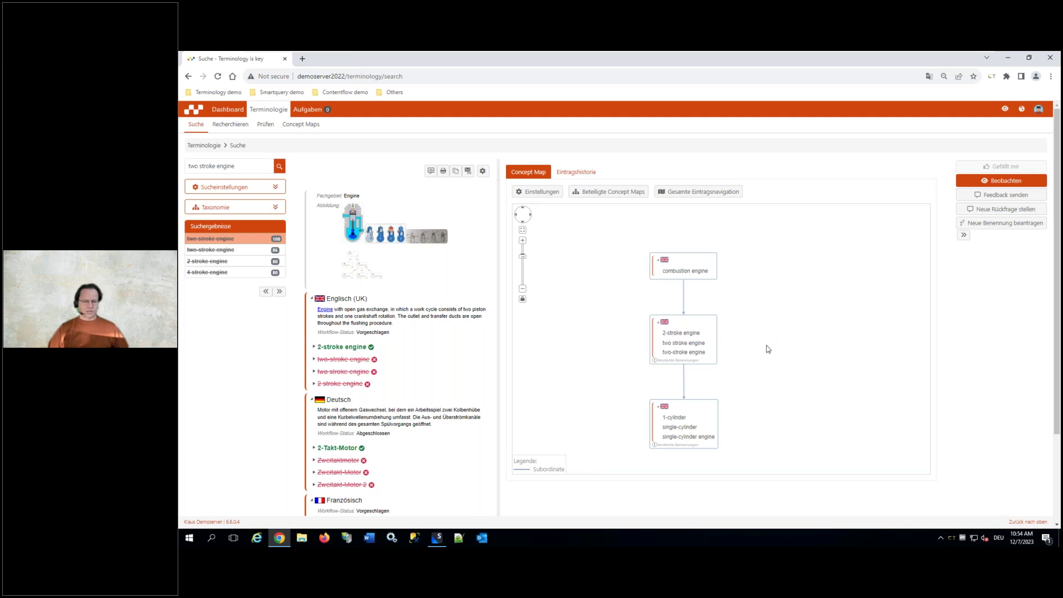
{"action": "left_click_drag", "start_coordinate": [768, 350], "coordinate": [742, 356]}
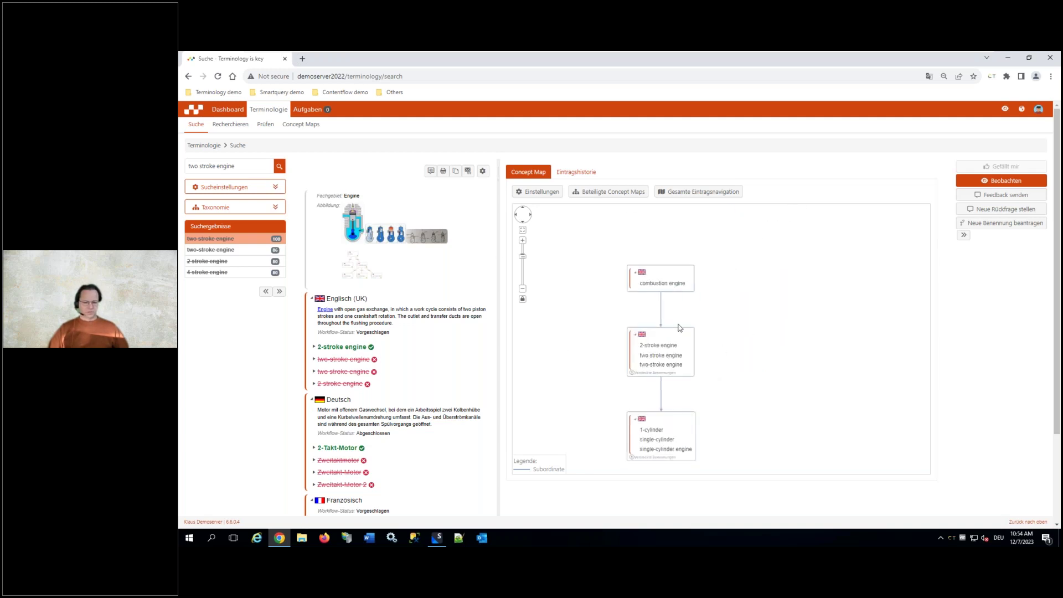
{"action": "left_click_drag", "start_coordinate": [774, 403], "coordinate": [811, 384]}
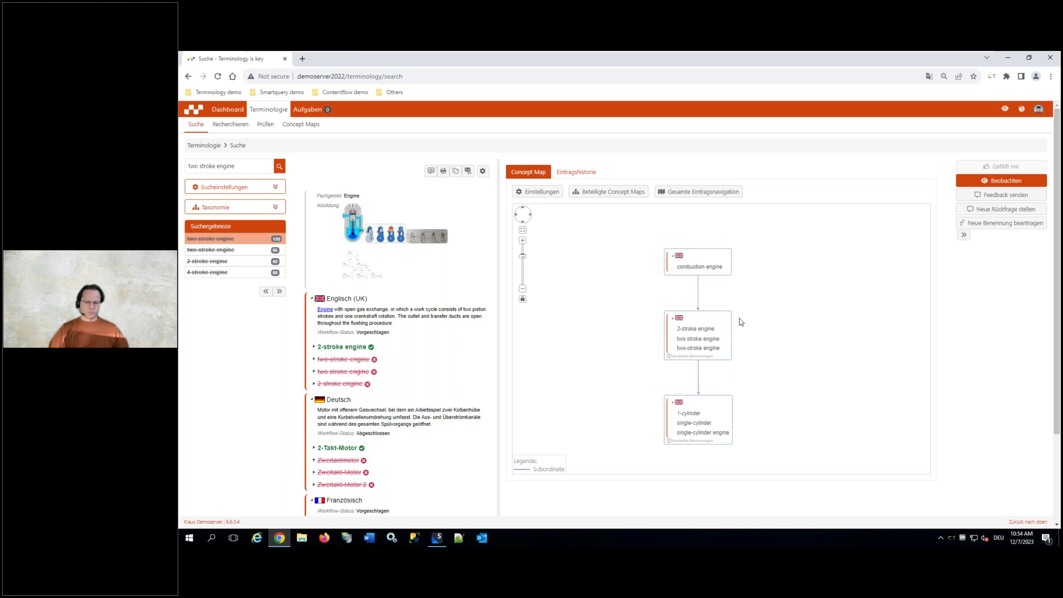
{"action": "left_click_drag", "start_coordinate": [714, 322], "coordinate": [735, 322]}
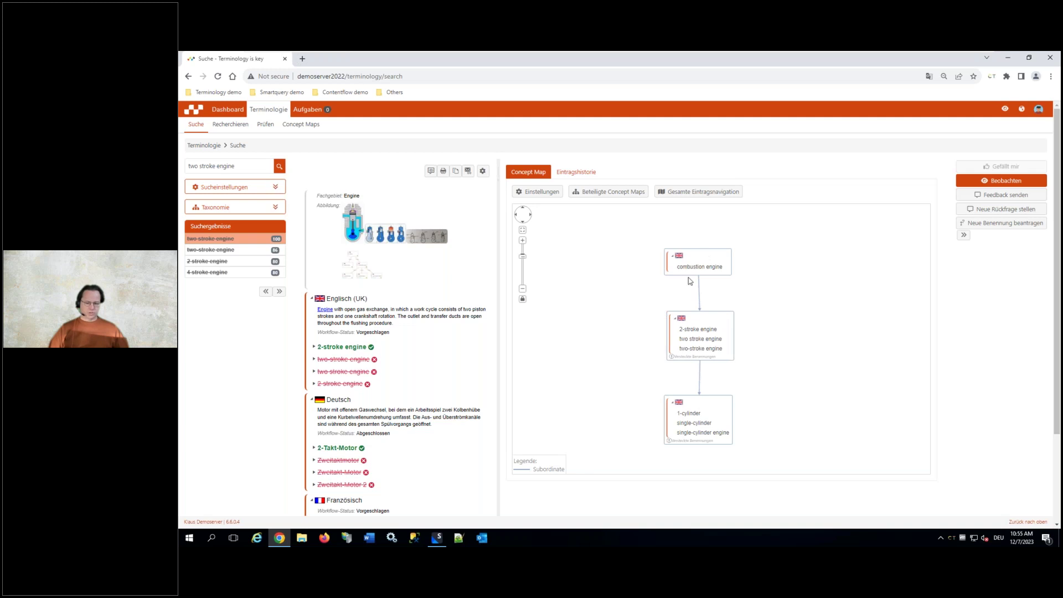
{"action": "left_click_drag", "start_coordinate": [533, 470], "coordinate": [559, 470]}
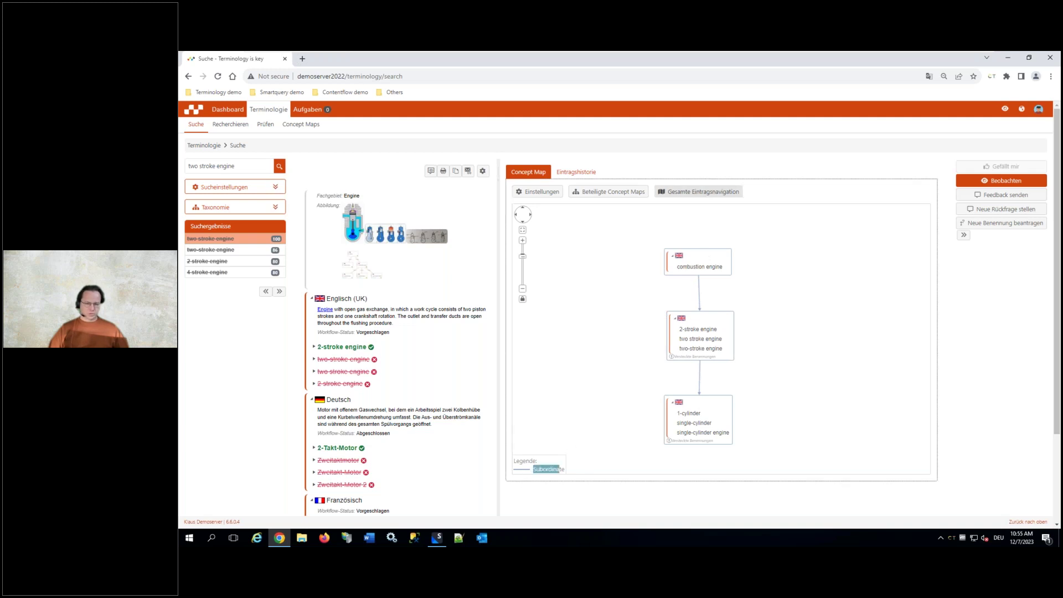
Navigate through the concept map from the combustion engine entry to the 4-stroke engine entry
{"action": "left_click", "coordinate": [720, 257]}
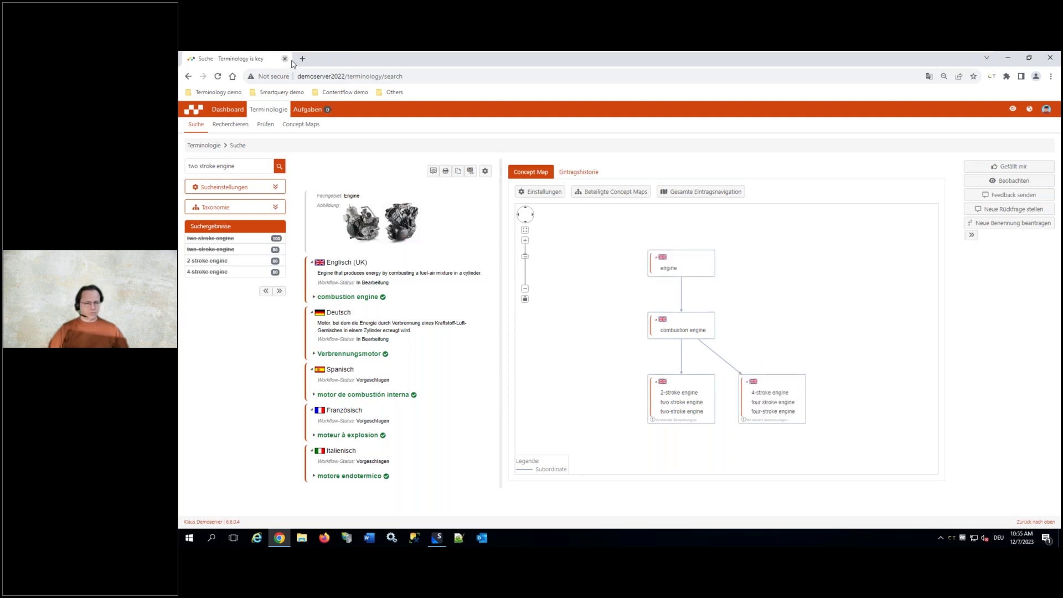
{"action": "left_click_drag", "start_coordinate": [588, 377], "coordinate": [572, 375]}
{"action": "left_click_drag", "start_coordinate": [681, 323], "coordinate": [726, 324]}
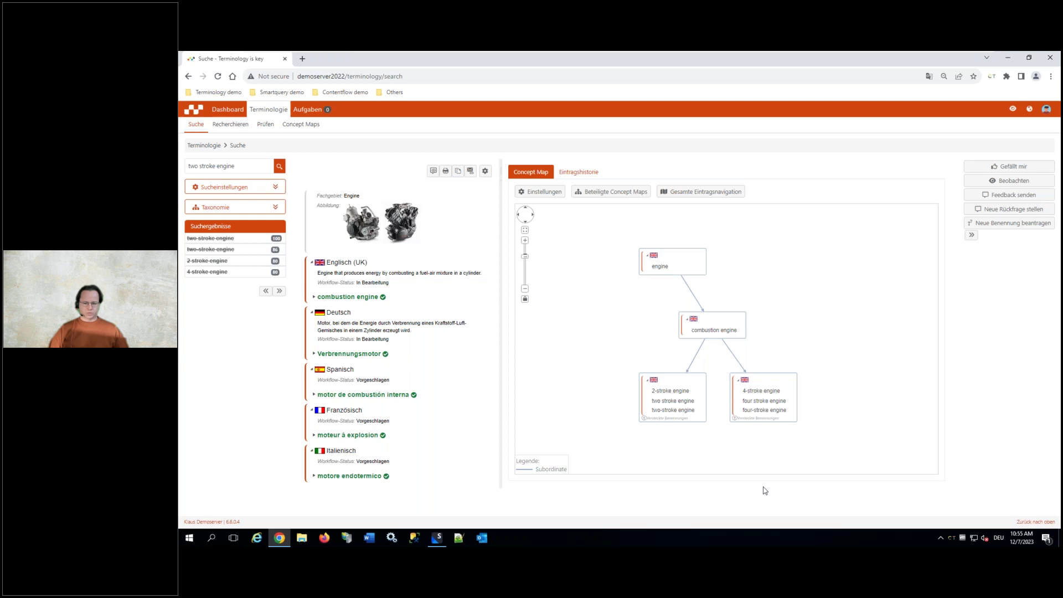
{"action": "left_click", "coordinate": [791, 388]}
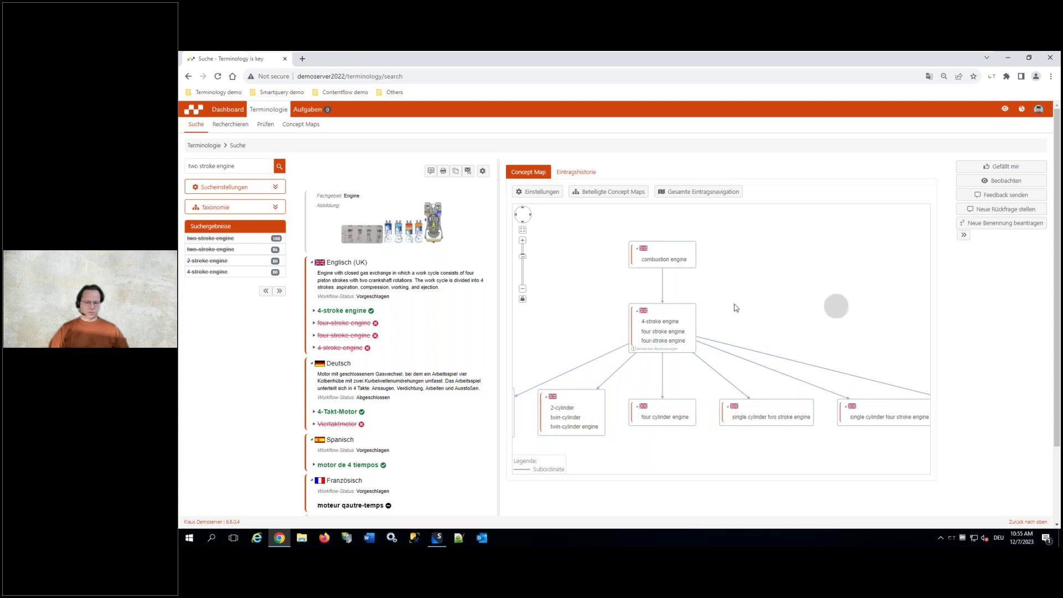
View the complete concept navigation, spread out the engine, 2-stroke, 4-stroke and cylinder nodes into a clearer tree, and close it
{"action": "left_click", "coordinate": [730, 194]}
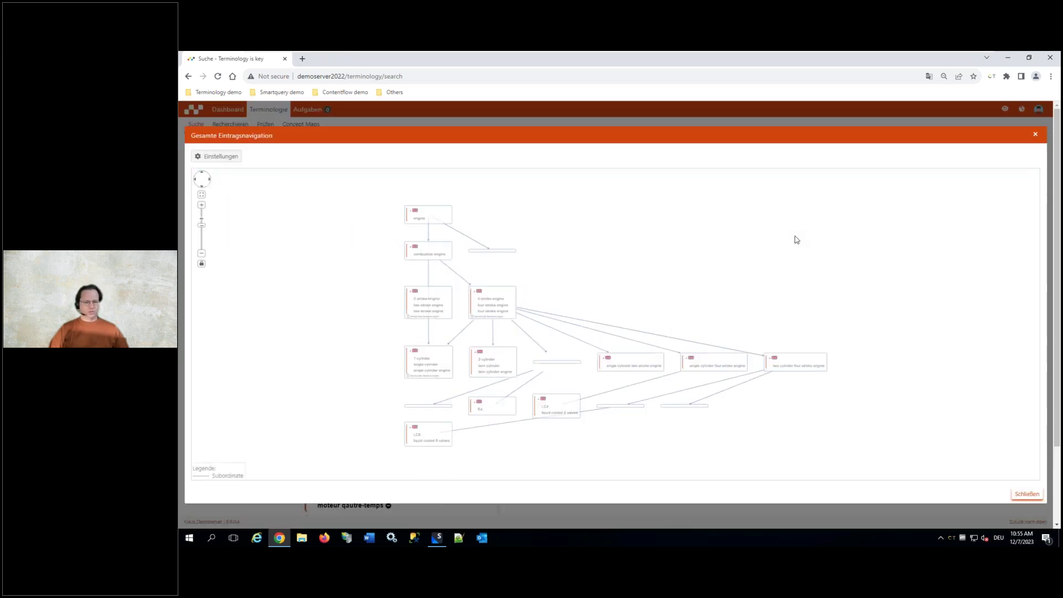
{"action": "left_click_drag", "start_coordinate": [702, 414], "coordinate": [831, 409]}
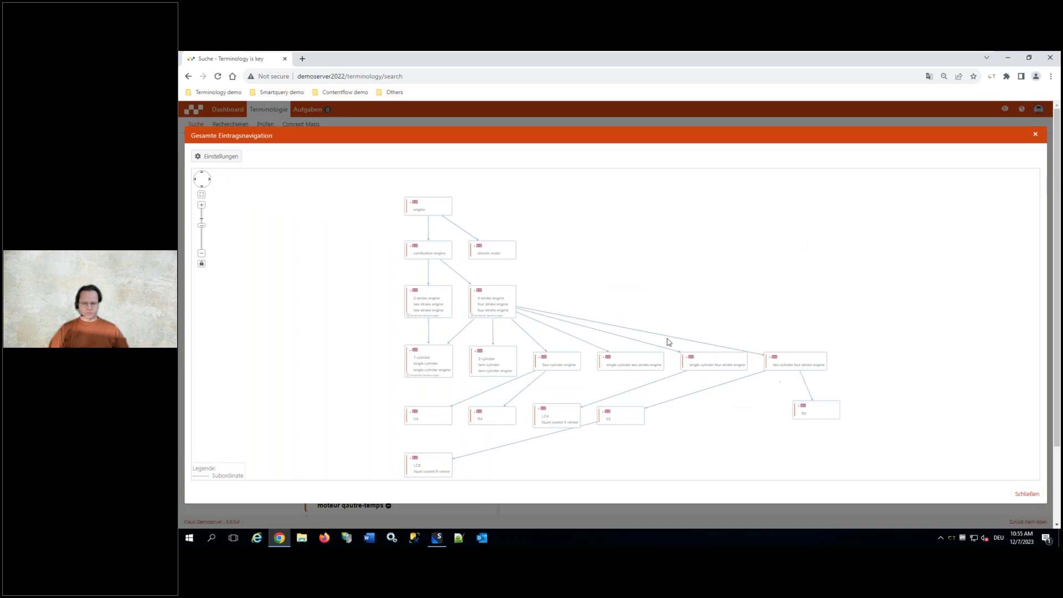
{"action": "left_click_drag", "start_coordinate": [443, 206], "coordinate": [536, 208]}
{"action": "left_click_drag", "start_coordinate": [502, 252], "coordinate": [571, 254]}
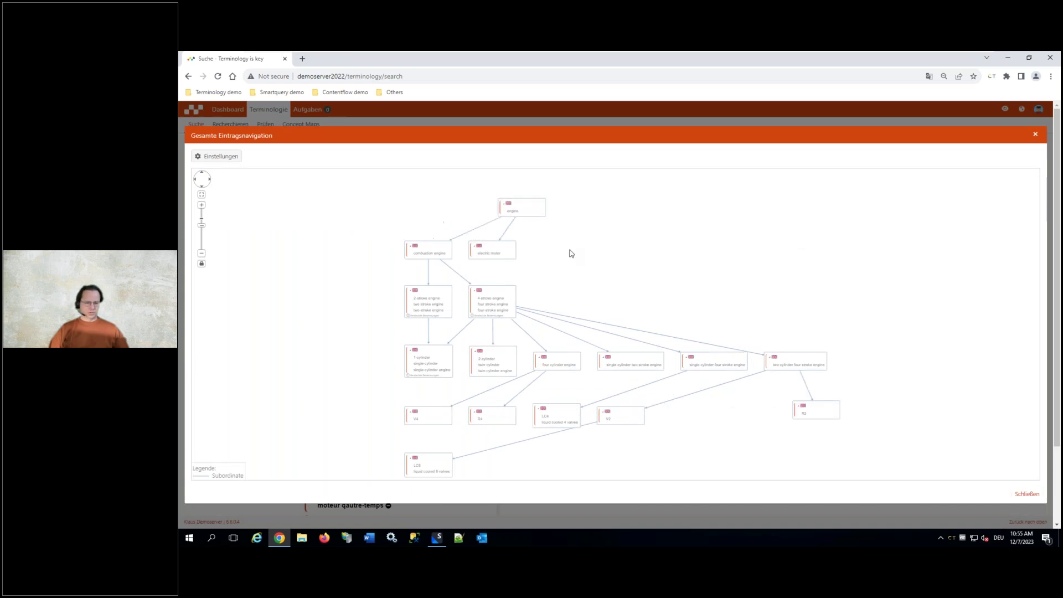
{"action": "left_click_drag", "start_coordinate": [509, 300], "coordinate": [681, 291]}
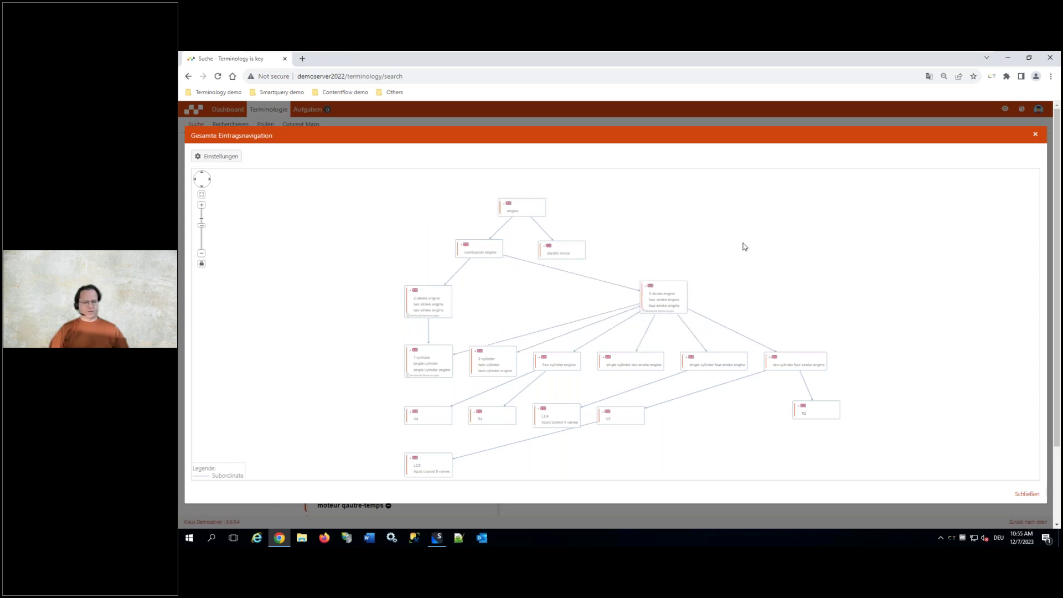
{"action": "left_click_drag", "start_coordinate": [425, 357], "coordinate": [366, 346]}
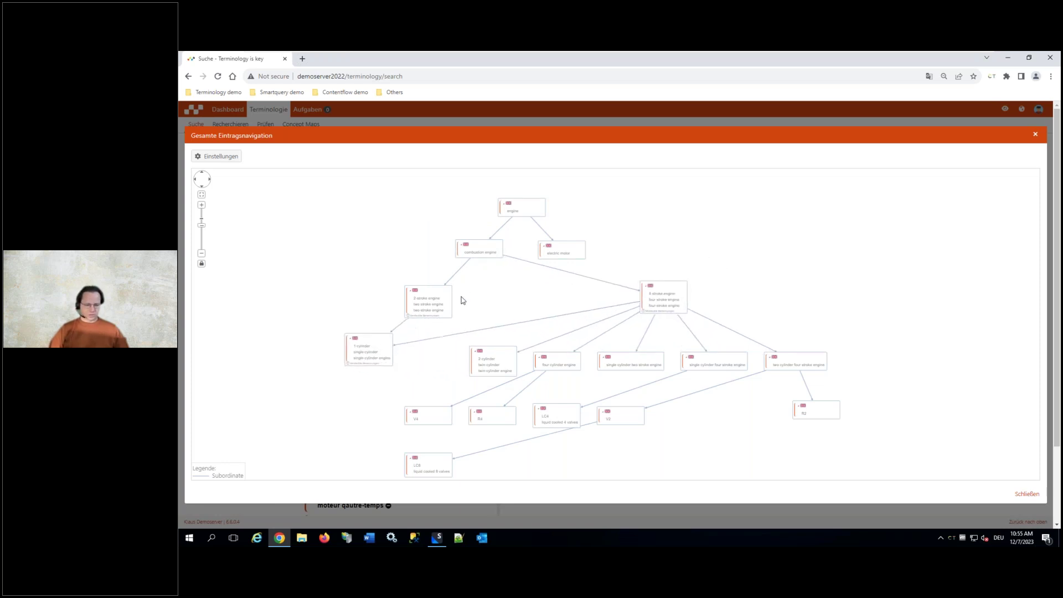
{"action": "left_click_drag", "start_coordinate": [452, 298], "coordinate": [397, 280]}
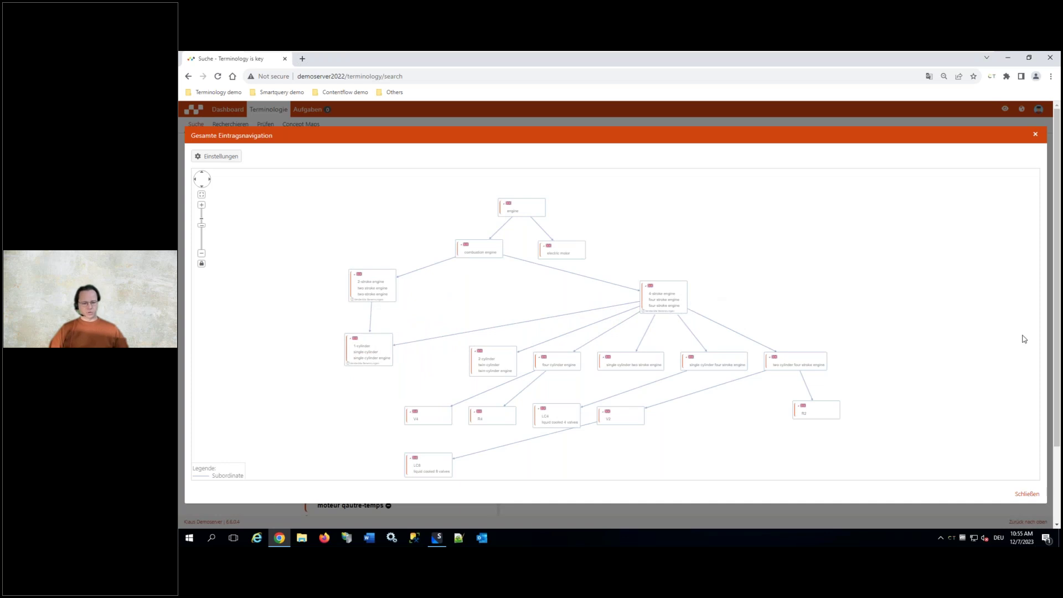
{"action": "left_click_drag", "start_coordinate": [445, 463], "coordinate": [720, 452]}
{"action": "left_click", "coordinate": [1027, 493]}
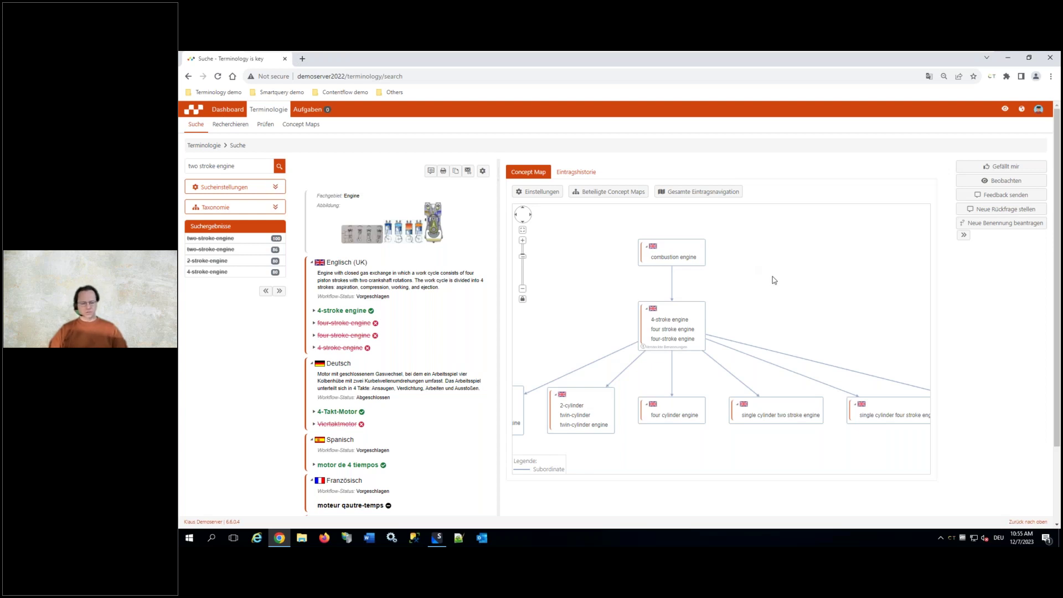
Reposition the 4-stroke engine and combustion engine nodes so they line up vertically in the entry's concept map
{"action": "scroll", "coordinate": [773, 277], "scroll_direction": "up", "scroll_amount": 1}
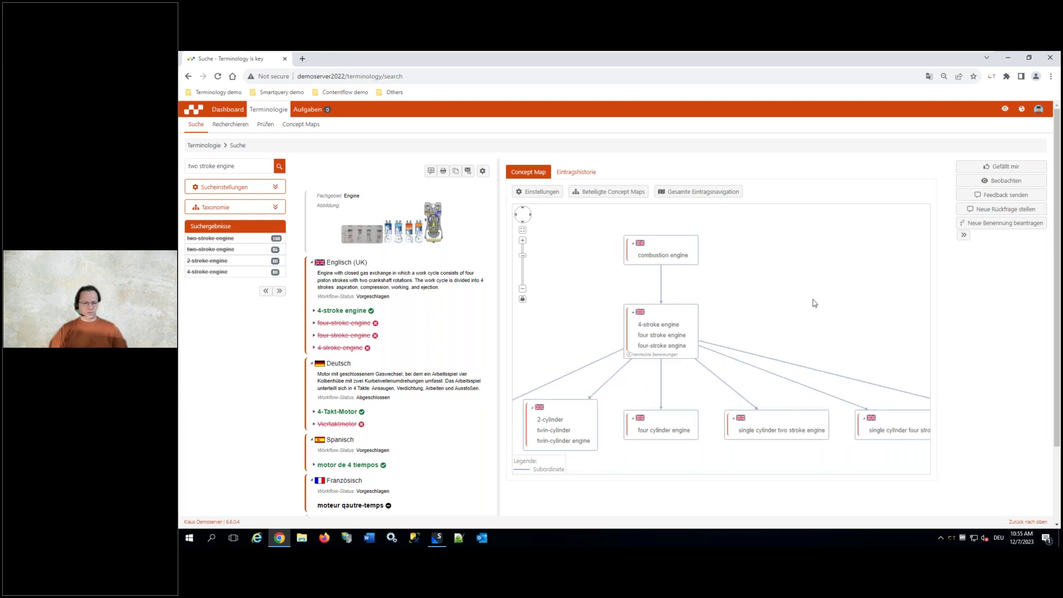
{"action": "scroll", "coordinate": [824, 306], "scroll_direction": "down", "scroll_amount": 1}
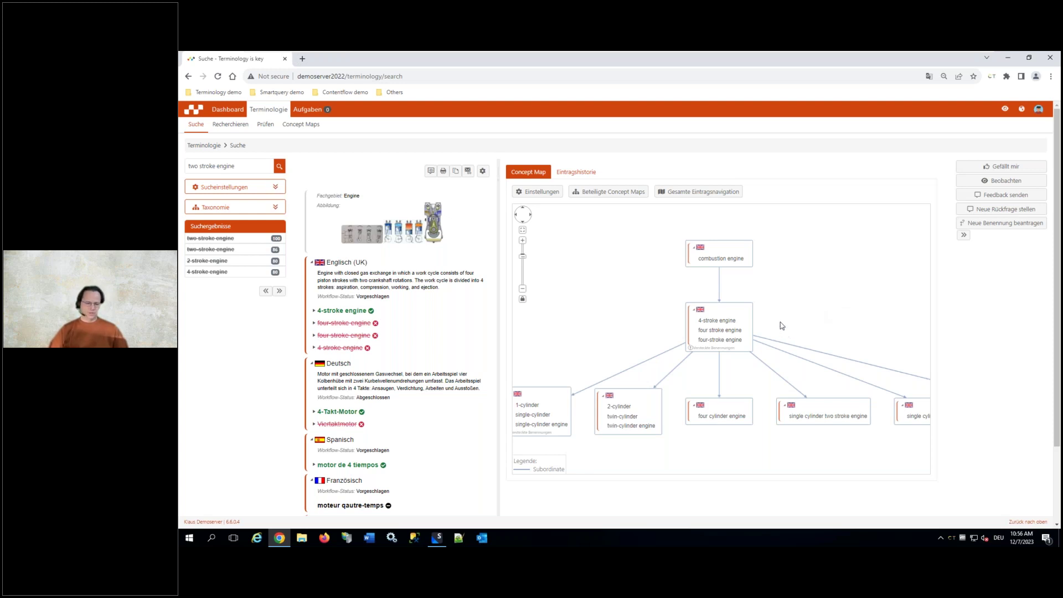
{"action": "left_click_drag", "start_coordinate": [700, 313], "coordinate": [661, 311]}
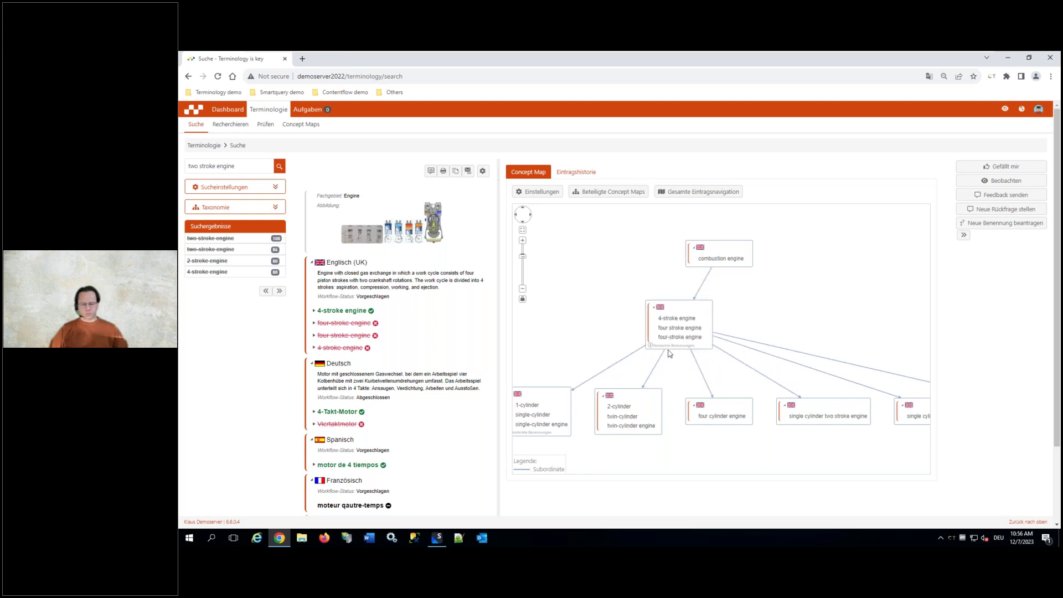
{"action": "left_click_drag", "start_coordinate": [687, 314], "coordinate": [751, 301]}
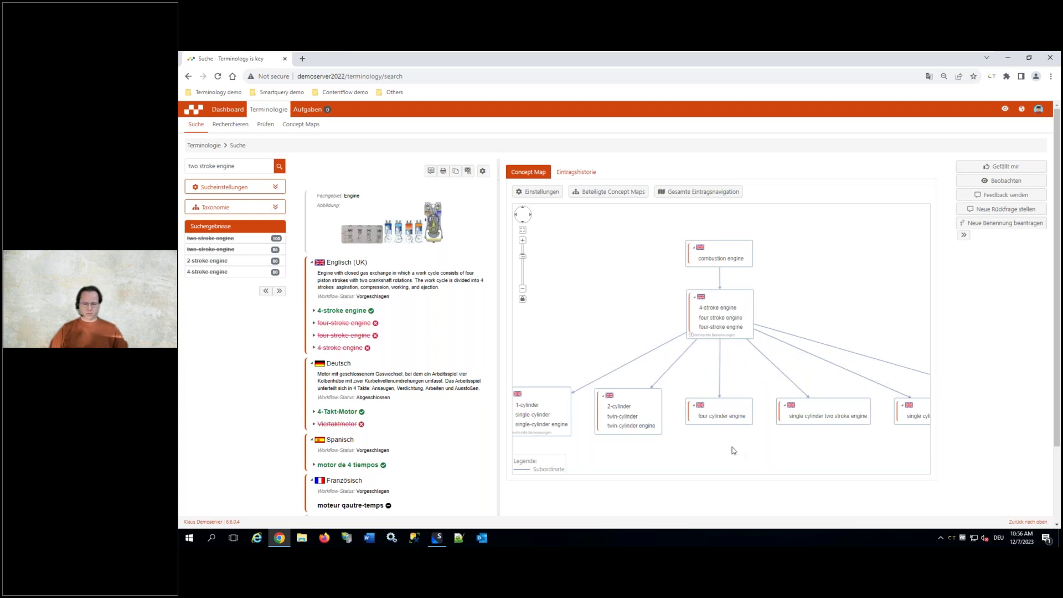
{"action": "left_click_drag", "start_coordinate": [747, 255], "coordinate": [748, 229]}
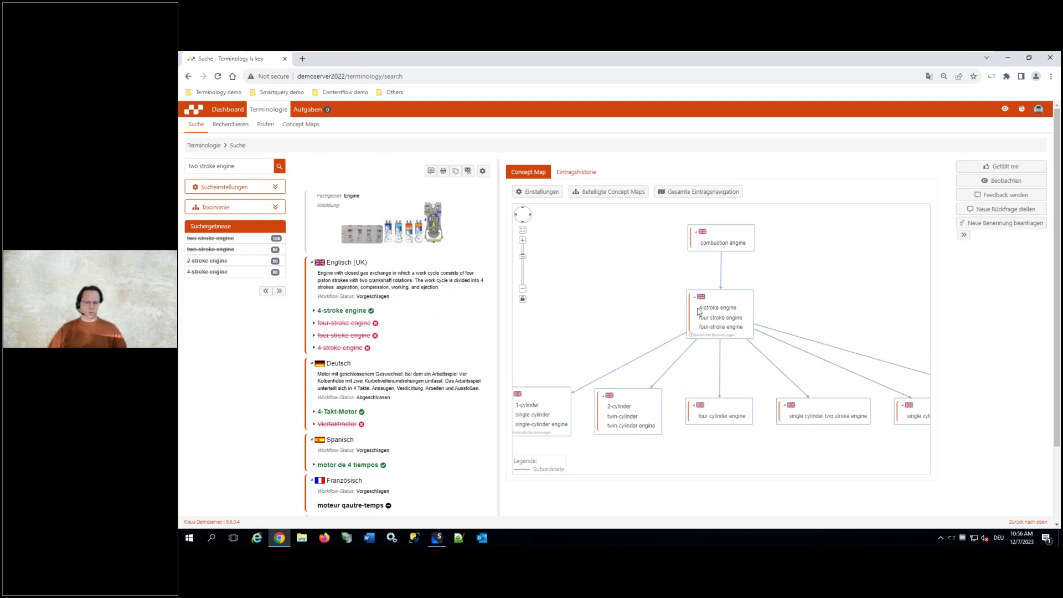
{"action": "left_click_drag", "start_coordinate": [701, 311], "coordinate": [714, 309]}
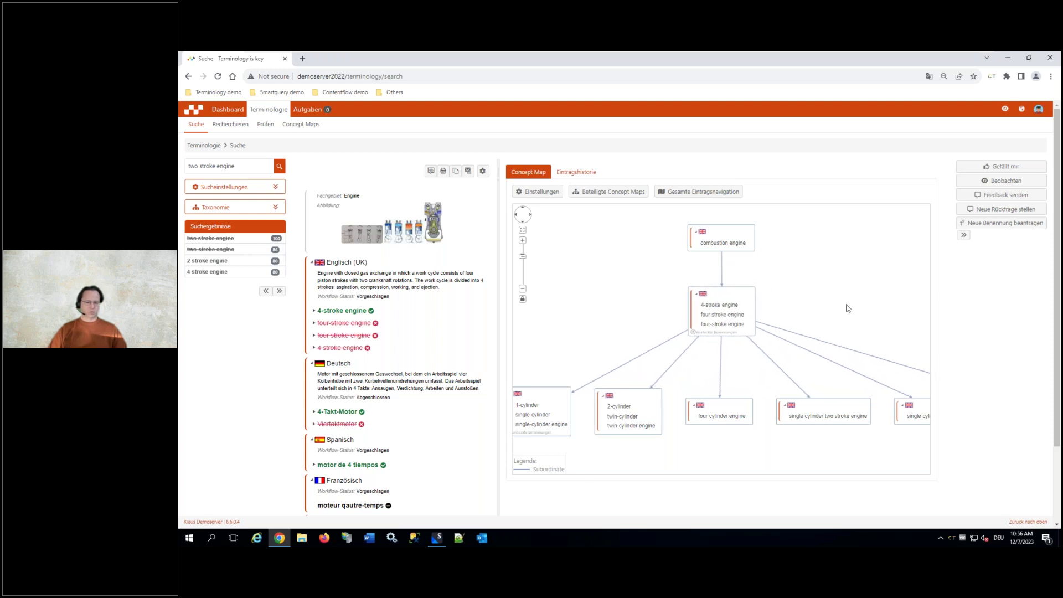